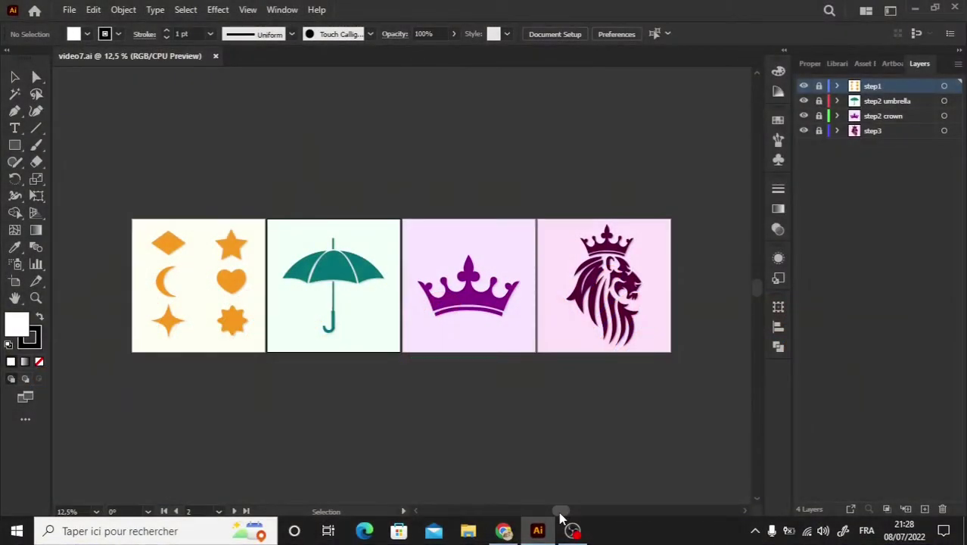
Zoom in on the first artboard and hide the step2 umbrella layer.
left_click_drag(557, 511, 518, 516)
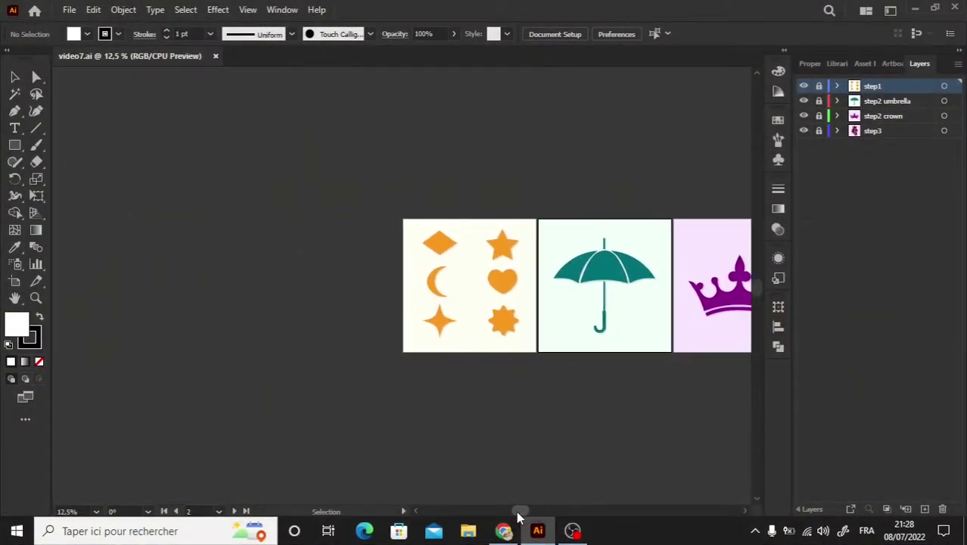
key("ctrl+plus")
key("ctrl+plus")
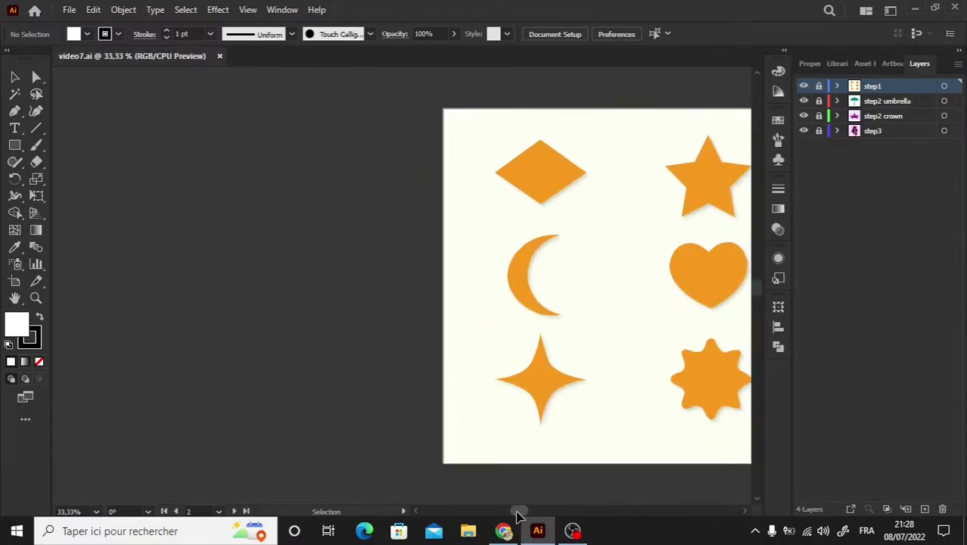
left_click_drag(519, 513, 535, 515)
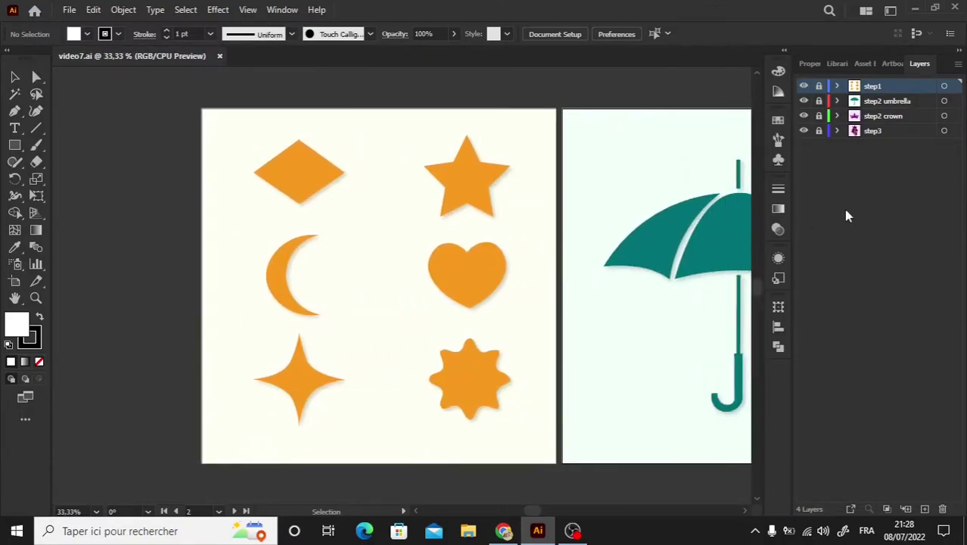
left_click(804, 100)
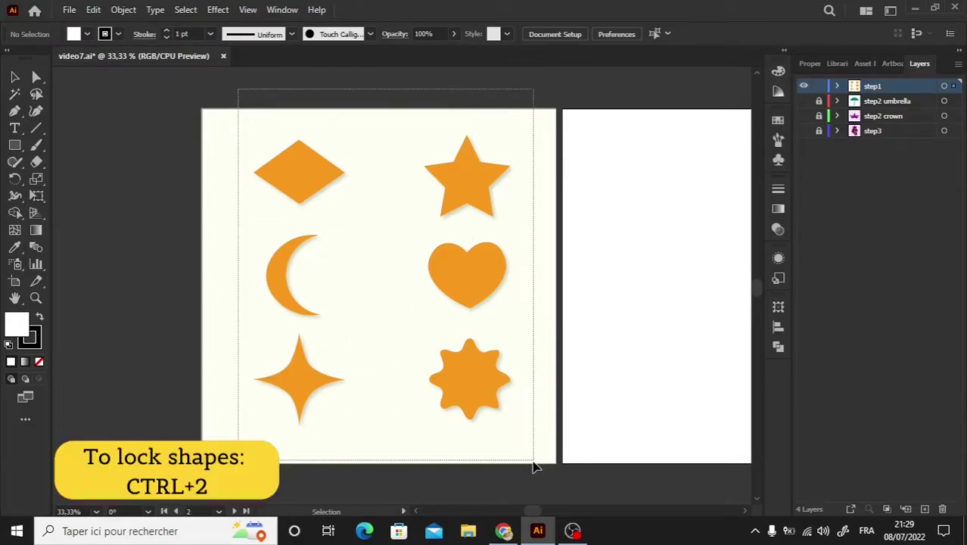
Lock the six orange shapes with Ctrl+2 and zoom in close on the diamond.
left_click_drag(273, 134, 535, 466)
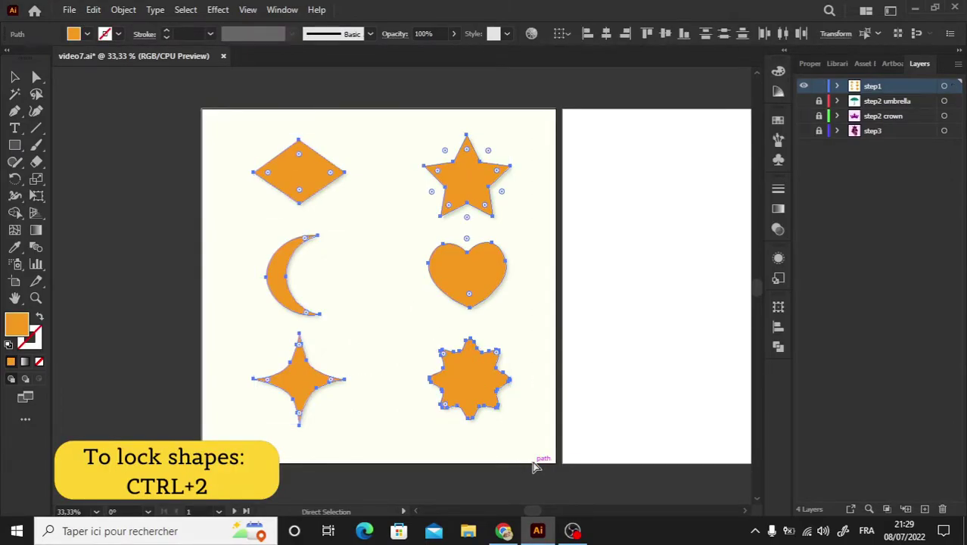
key("ctrl+2")
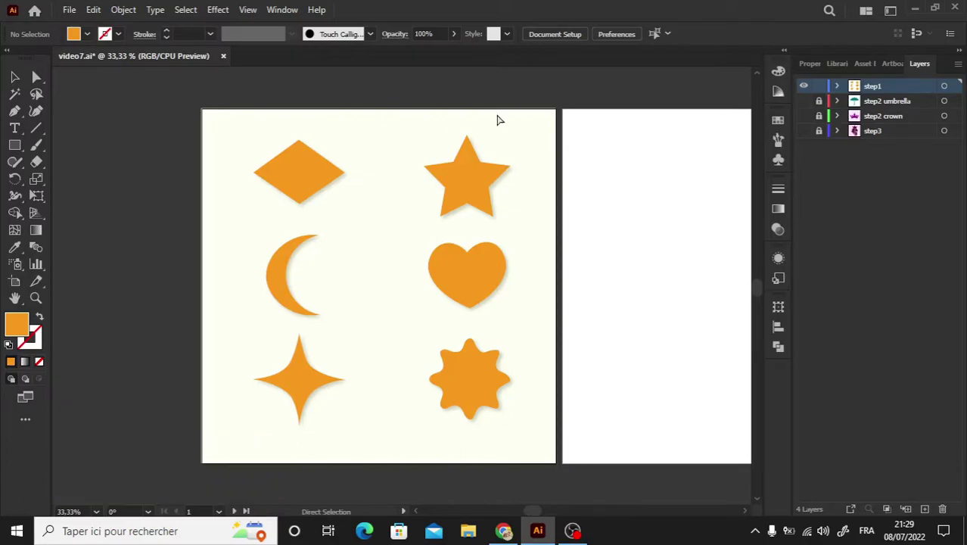
key("ctrl+plus")
key("ctrl+plus")
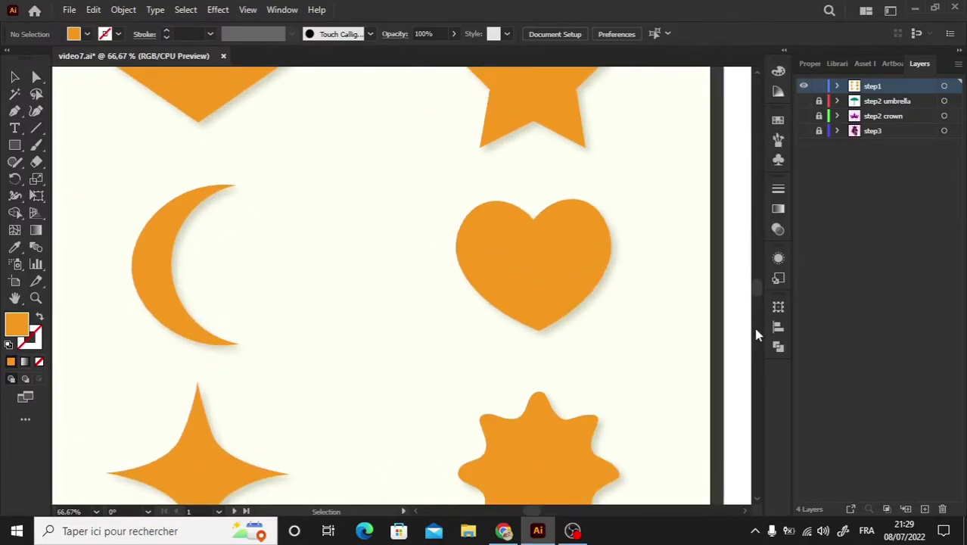
scroll(758, 287, "up", 3)
scroll(757, 286, "up", 2)
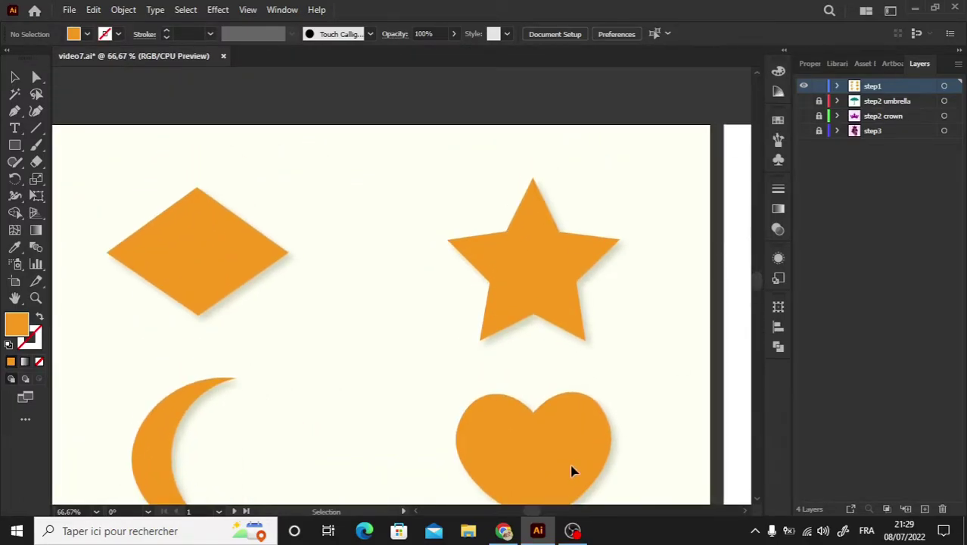
scroll(534, 512, "left", 2)
scroll(534, 512, "left", 3)
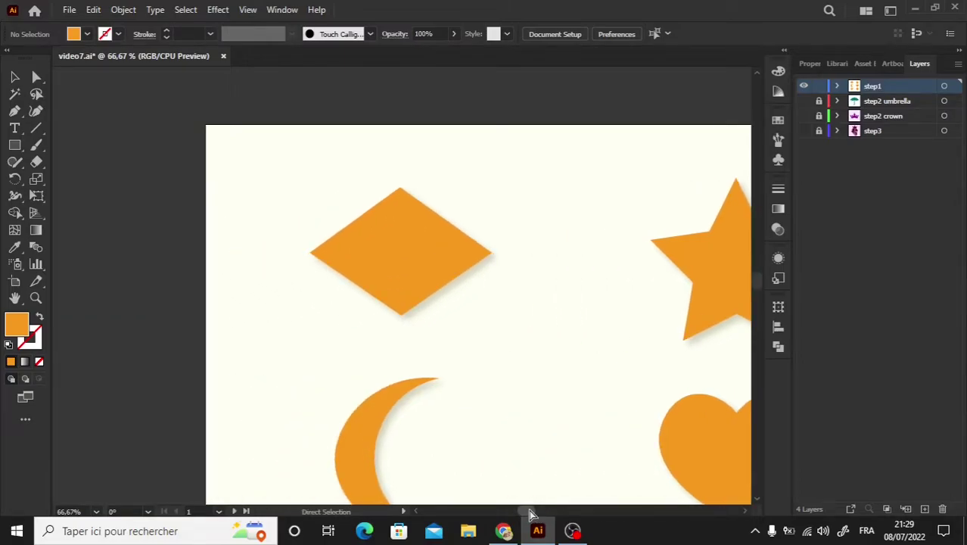
key("ctrl+plus")
key("ctrl+plus")
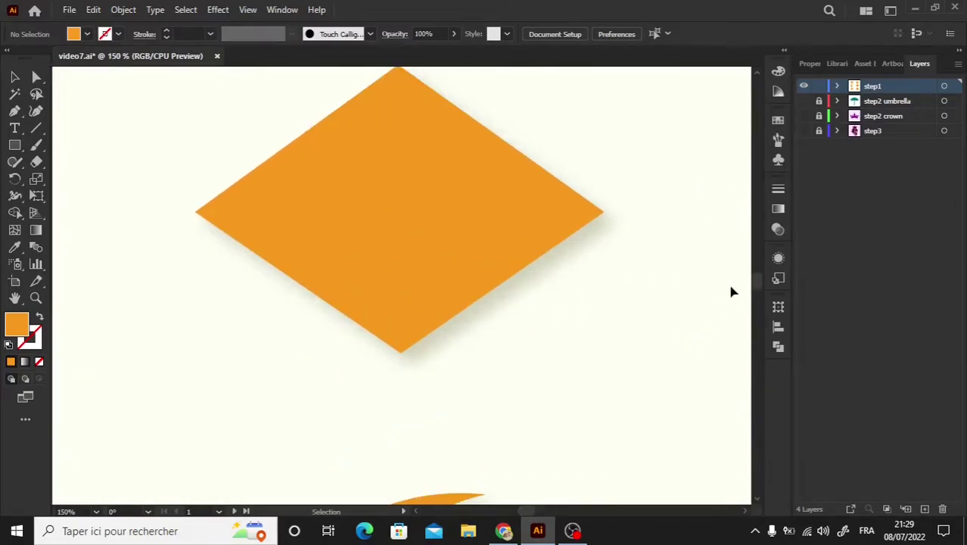
scroll(756, 281, "up", 1)
scroll(755, 282, "up", 1)
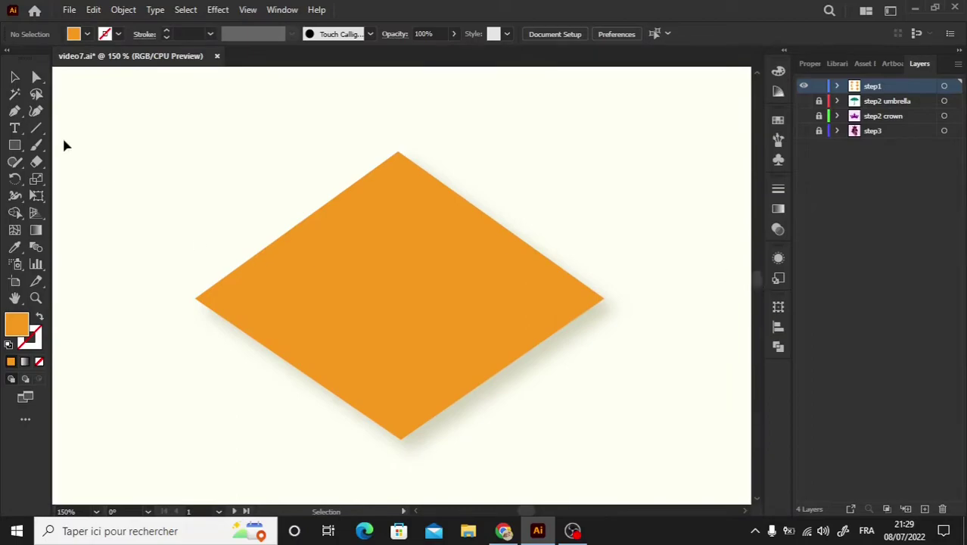
With the Curvature tool active, set a black stroke with no fill.
left_click(42, 118)
double_click(16, 324)
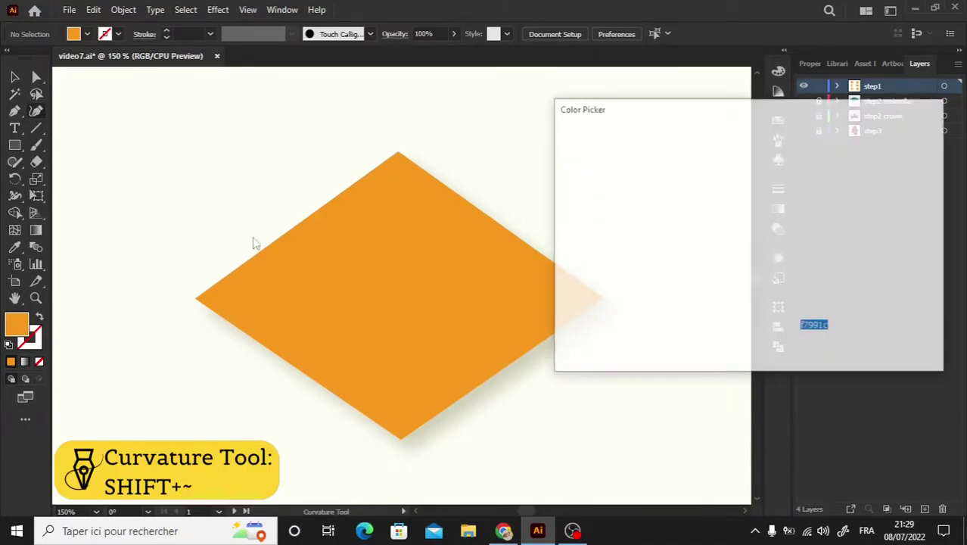
left_click_drag(574, 312, 566, 333)
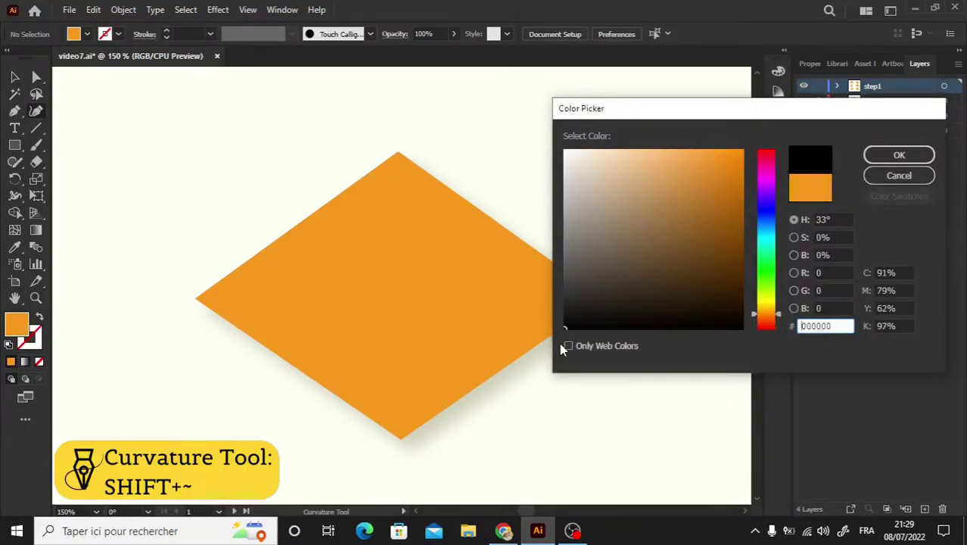
left_click(899, 154)
left_click(39, 316)
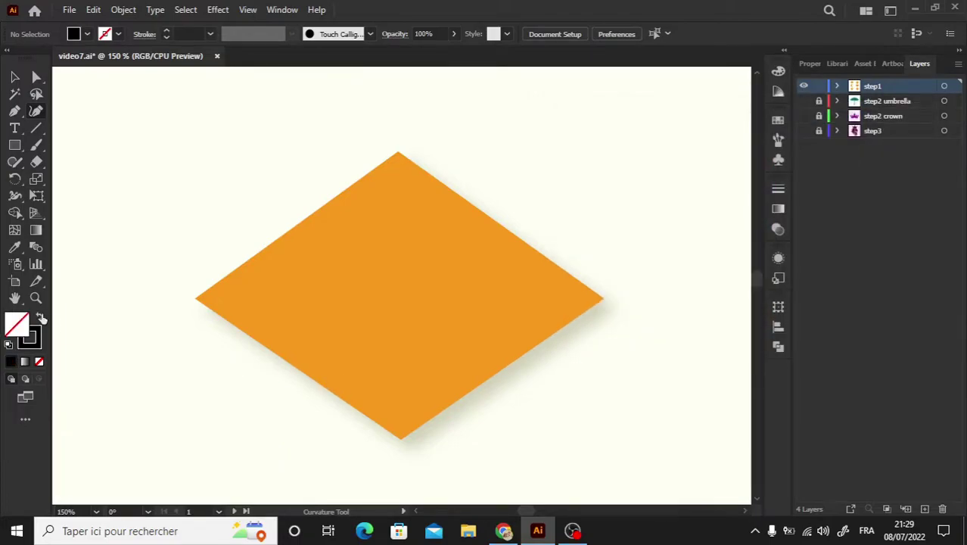
Trace the diamond's left, top, right and bottom corners as a closed corner-point path.
left_click(195, 299)
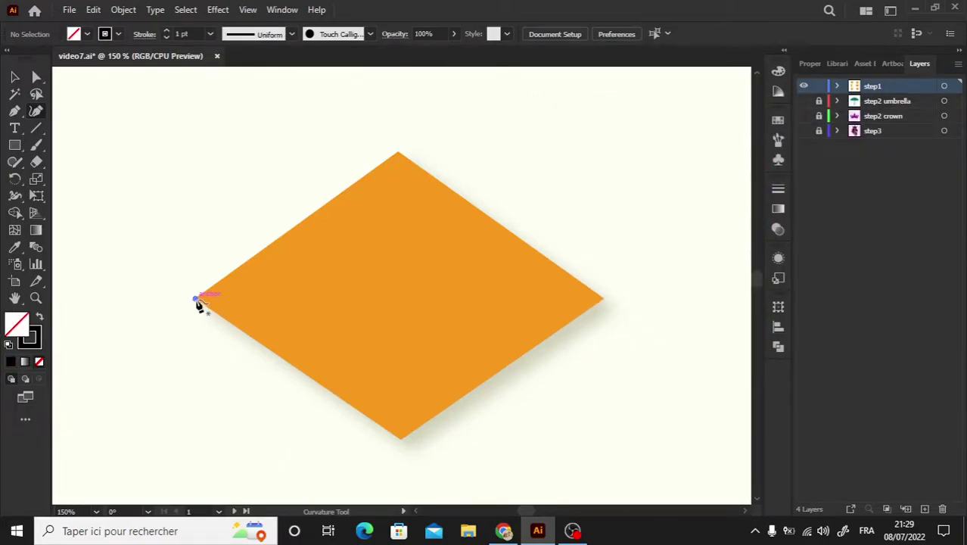
double_click(397, 152)
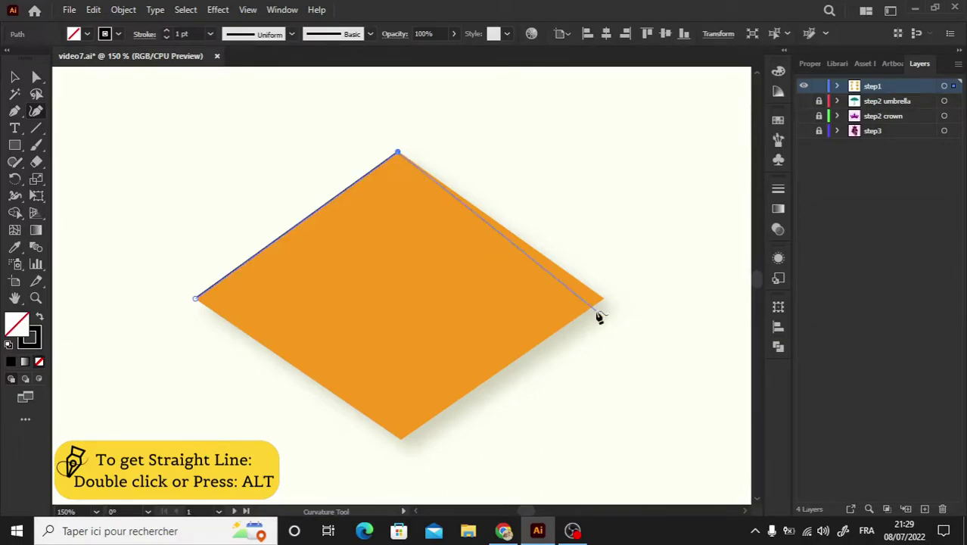
double_click(603, 298)
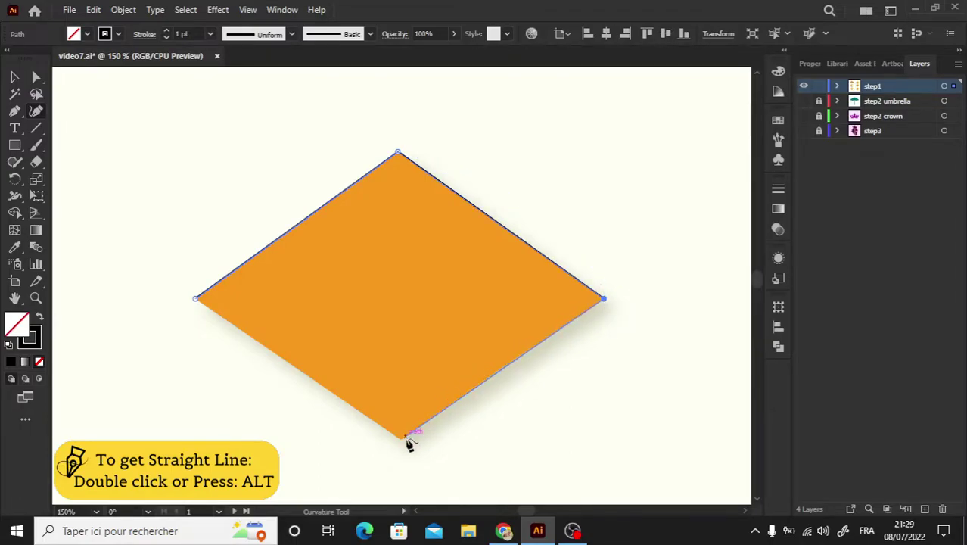
double_click(402, 440)
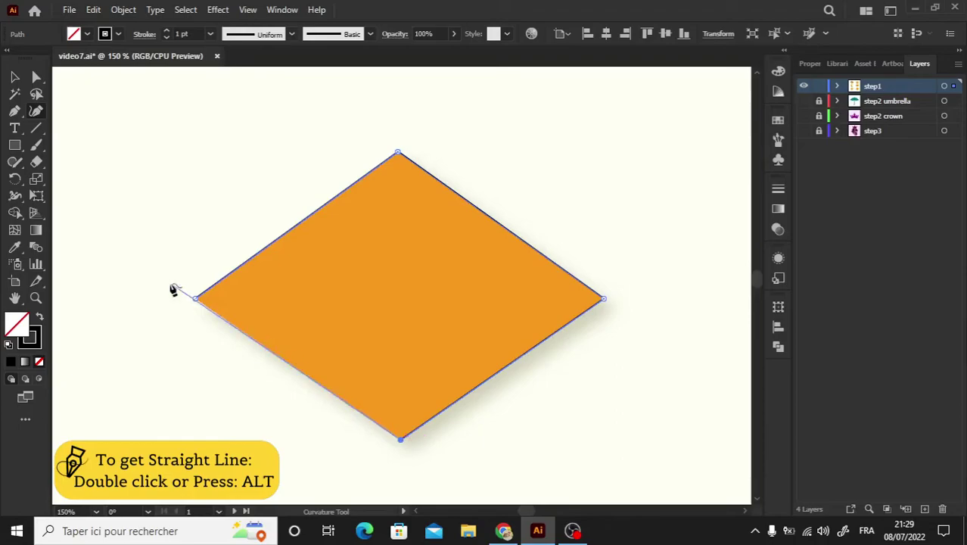
left_click(196, 300)
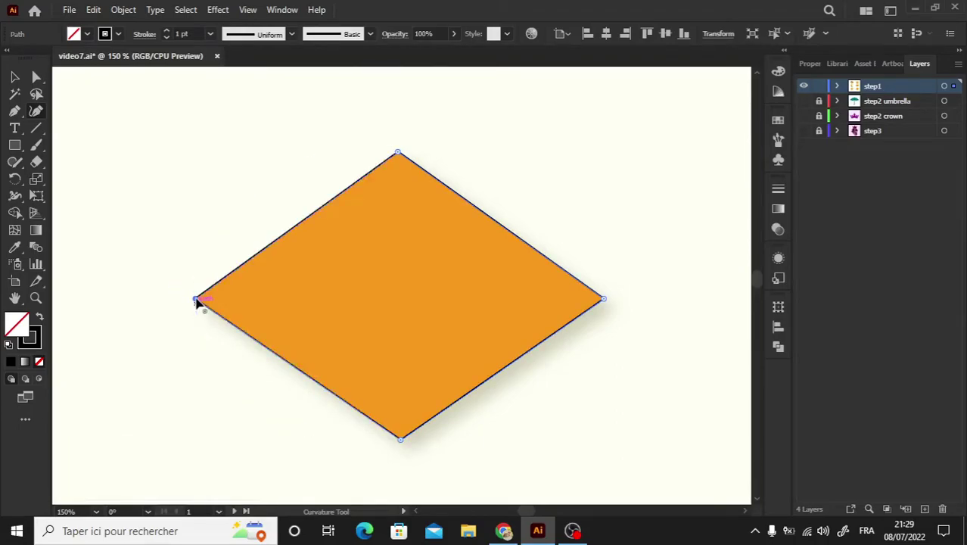
left_click(38, 319)
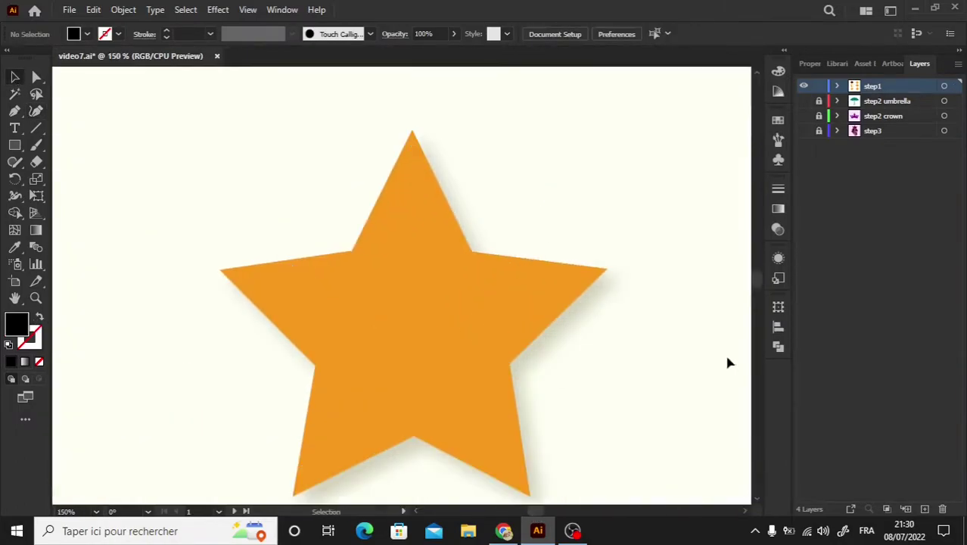
Trace the star's points and inner corners, closing the path on its starting anchor.
scroll(729, 364, "down", 1)
left_click(37, 114)
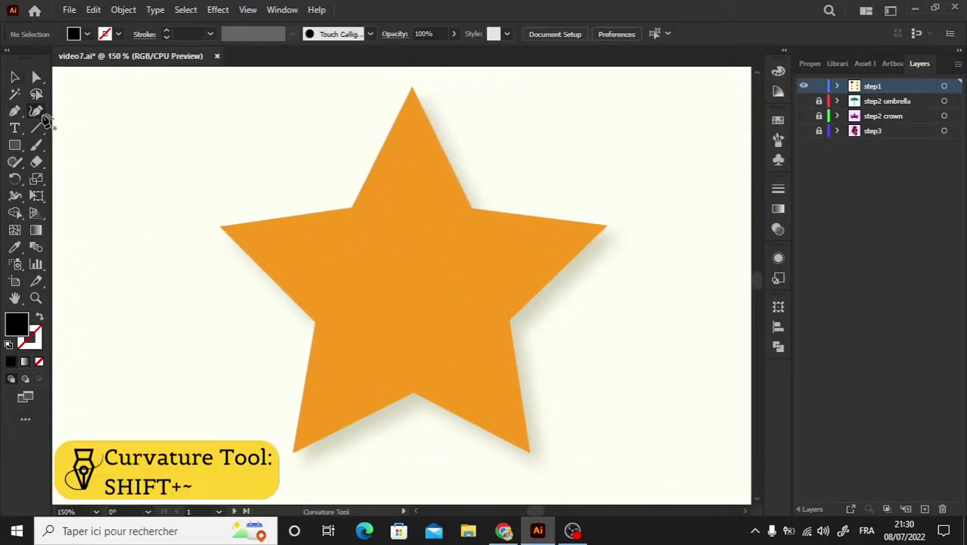
left_click(353, 212)
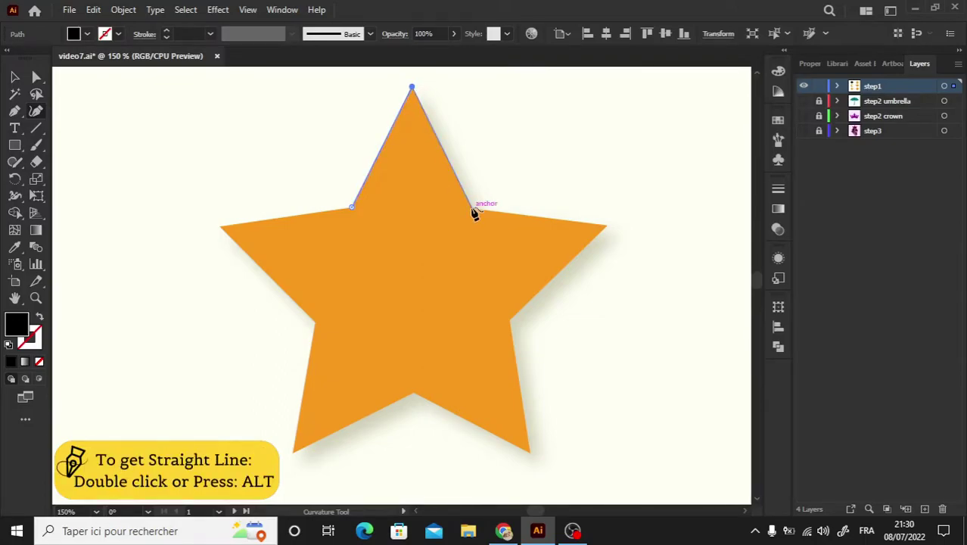
left_click(473, 207)
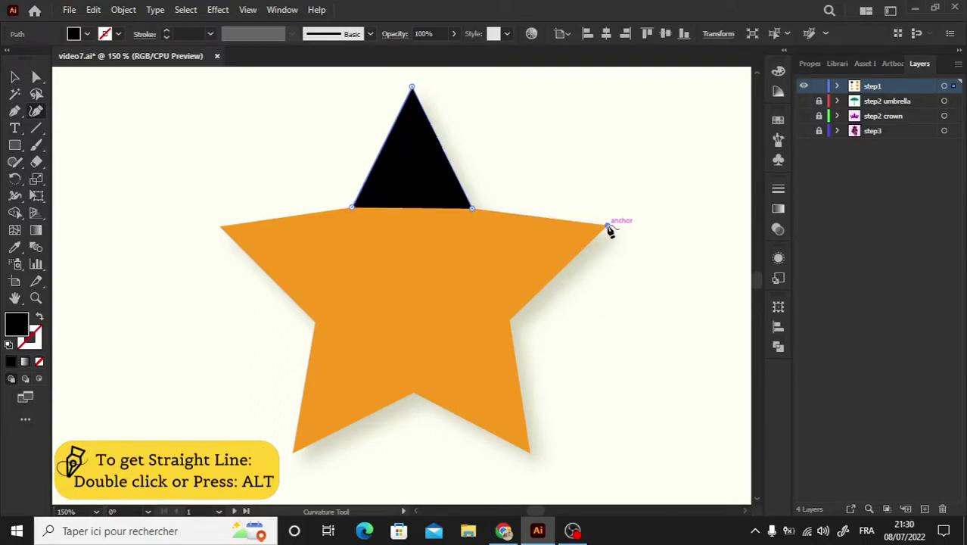
left_click(606, 225)
left_click(510, 319)
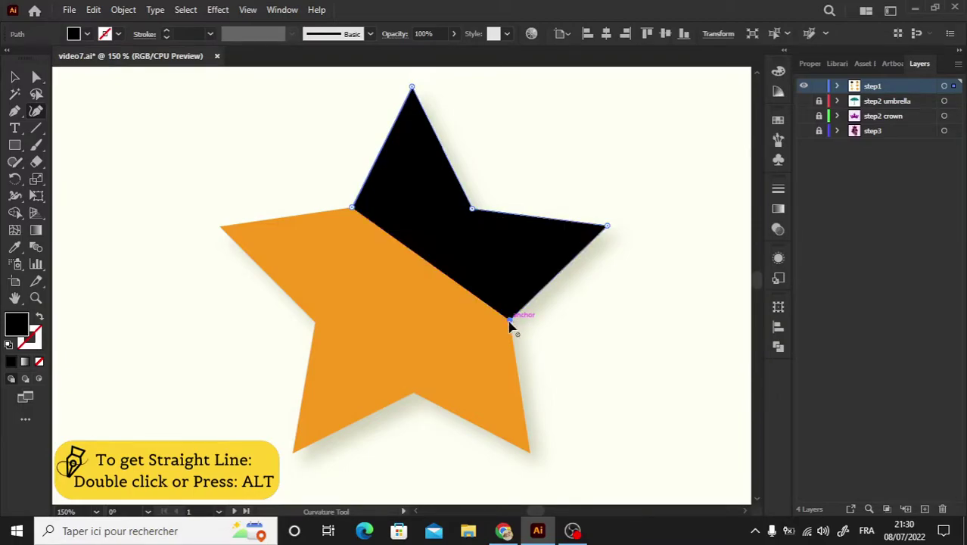
left_click(530, 452)
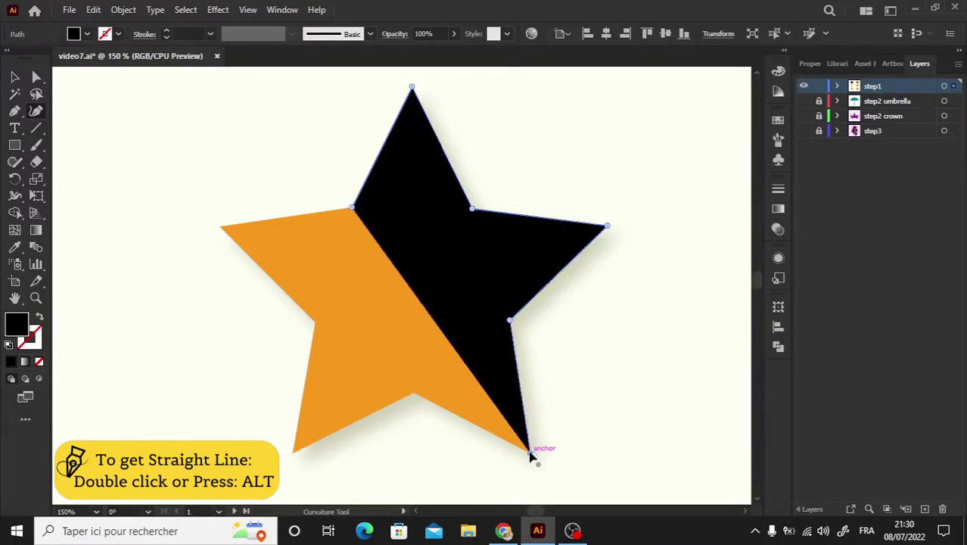
left_click(414, 394)
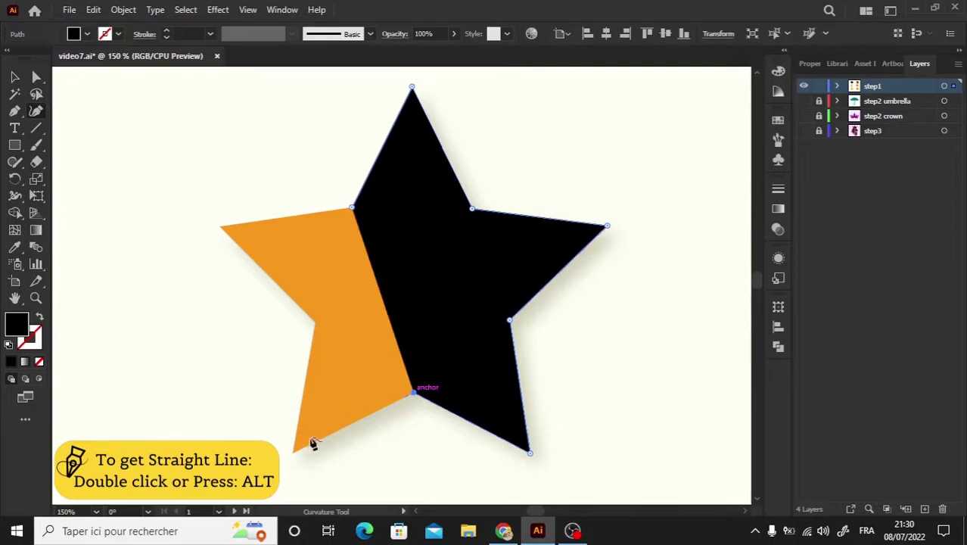
left_click(293, 453)
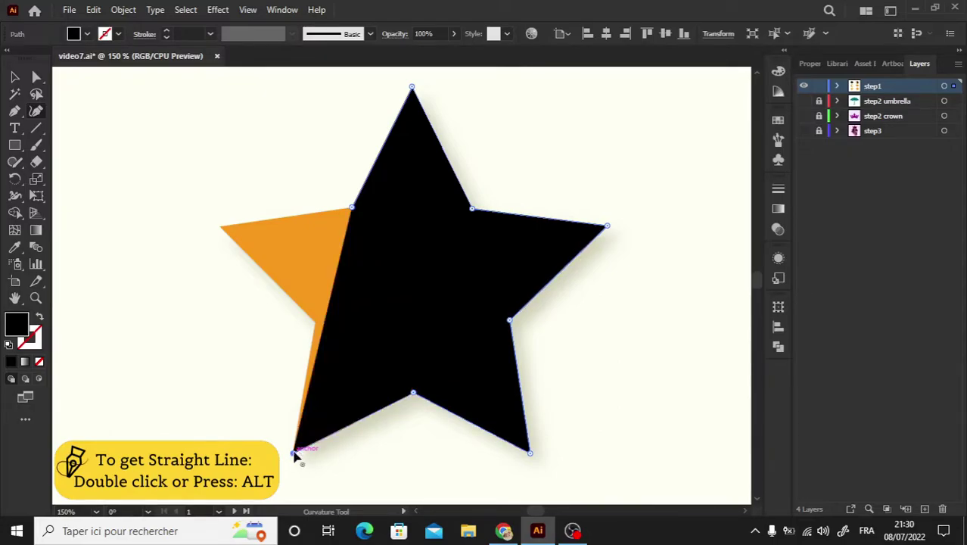
left_click(316, 322)
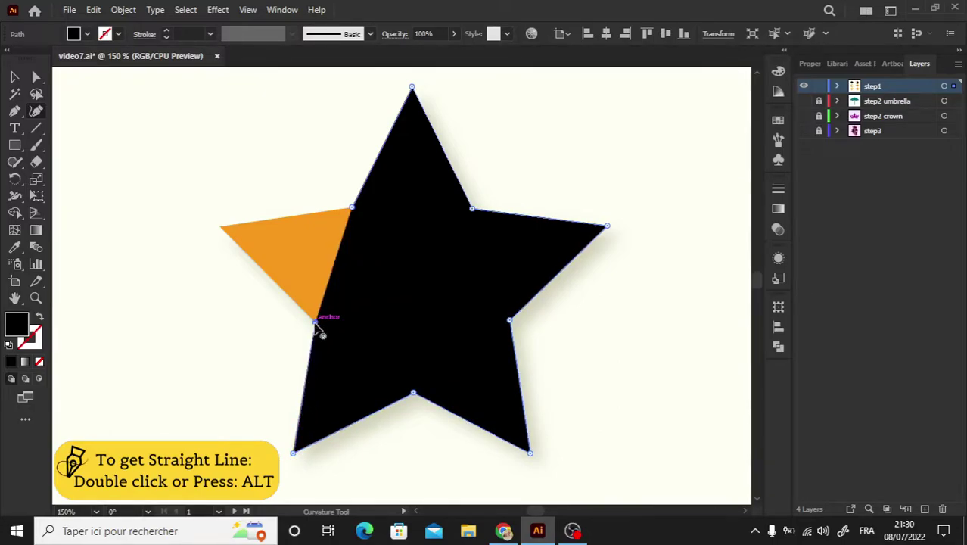
left_click(219, 227)
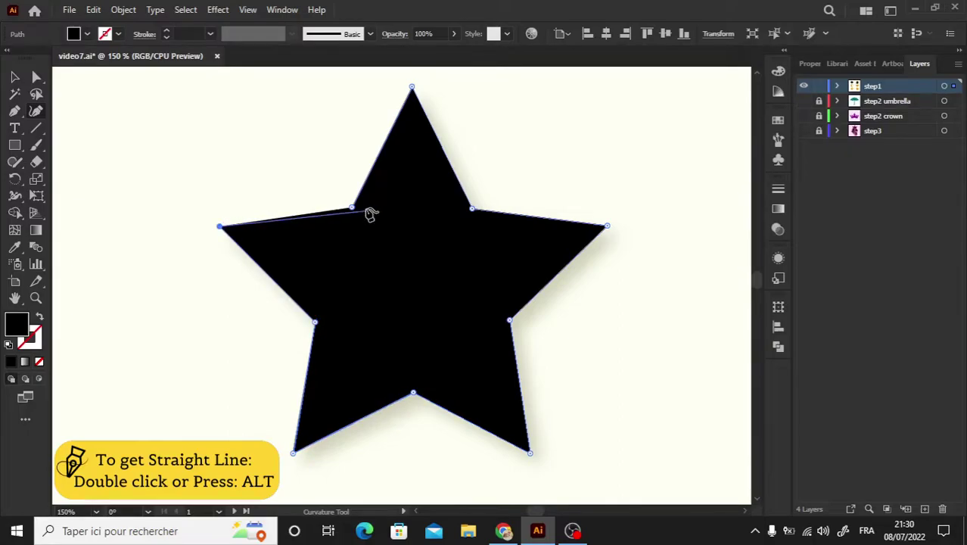
left_click(352, 208)
Deselect the star, zoom out and move the view to the crescent moon.
left_click(15, 76)
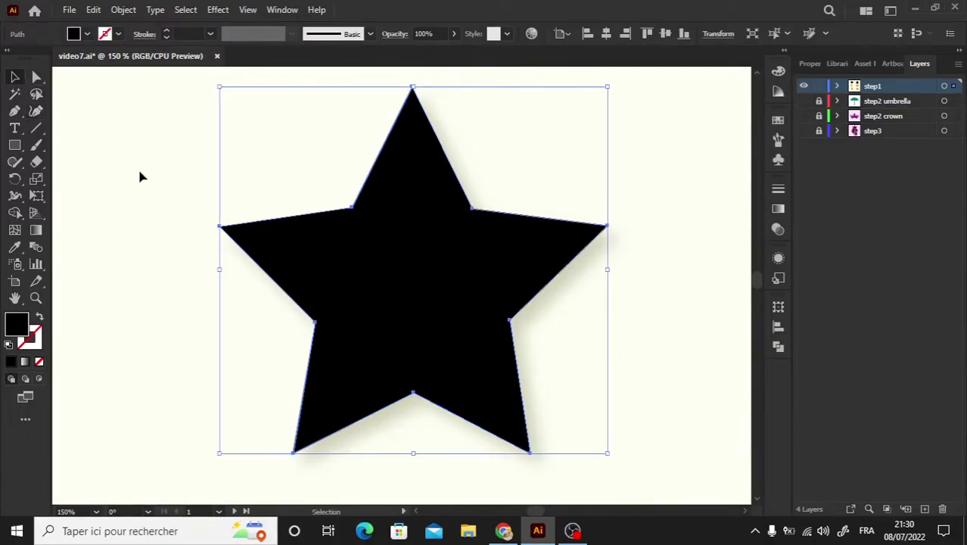
left_click(138, 170)
key("ctrl+minus")
key("ctrl+minus")
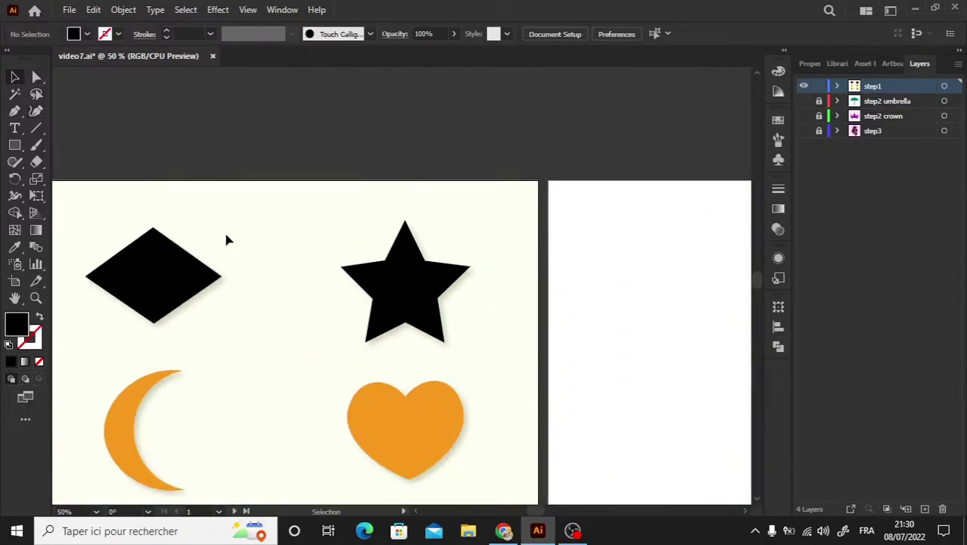
left_click_drag(756, 286, 755, 292)
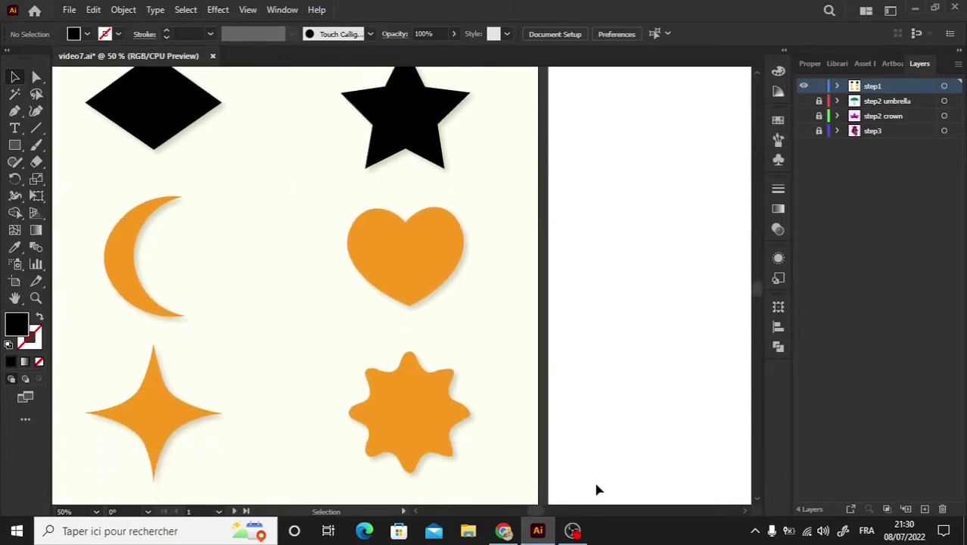
left_click_drag(535, 512, 533, 515)
Trace the crescent moon's tips, outer edge and inner curve as a closed path.
key("ctrl+plus")
key("ctrl+plus")
key("ctrl+plus")
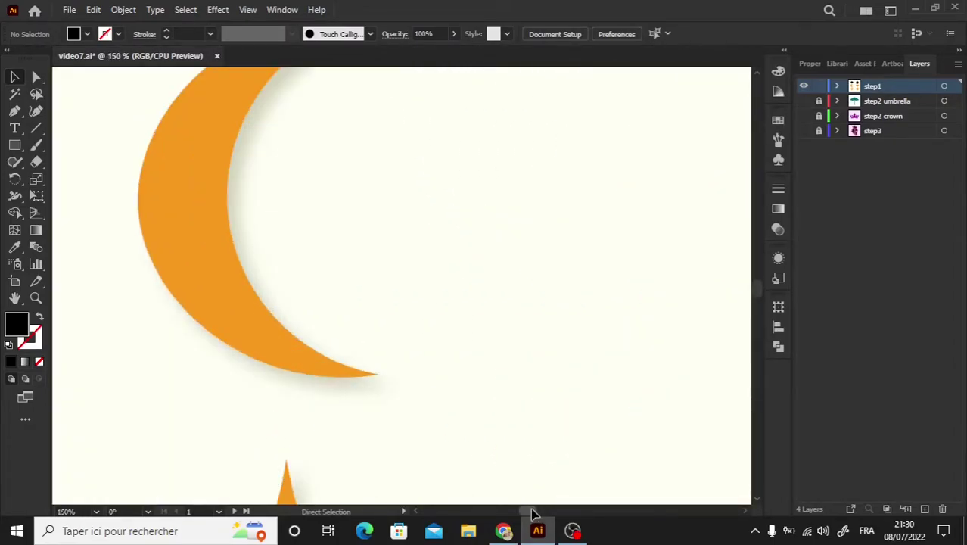
scroll(759, 291, "up", 2)
scroll(760, 290, "up", 2)
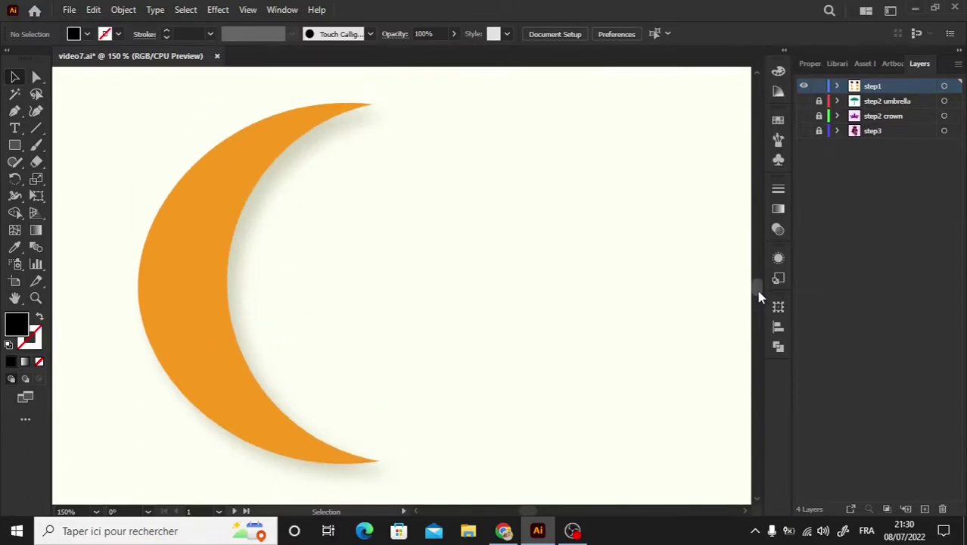
left_click(36, 111)
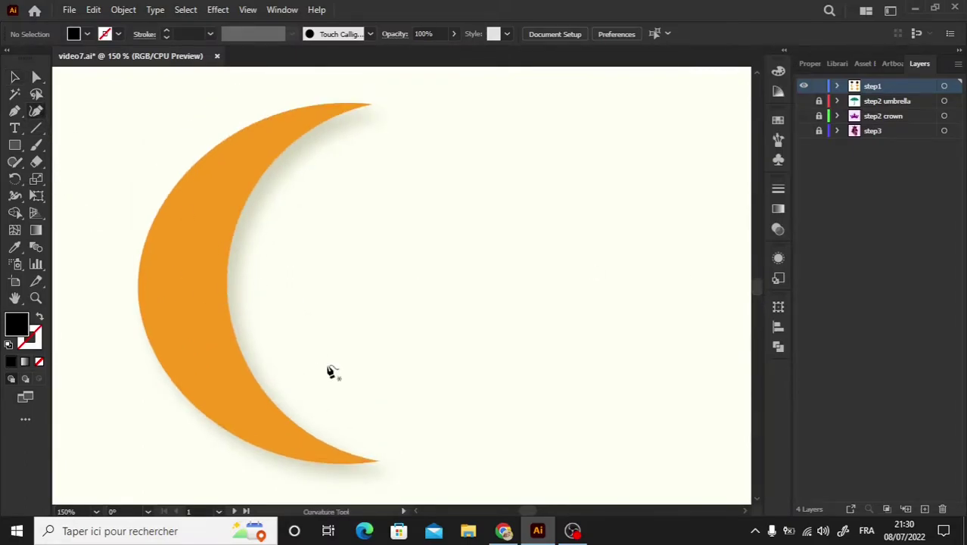
left_click(379, 461)
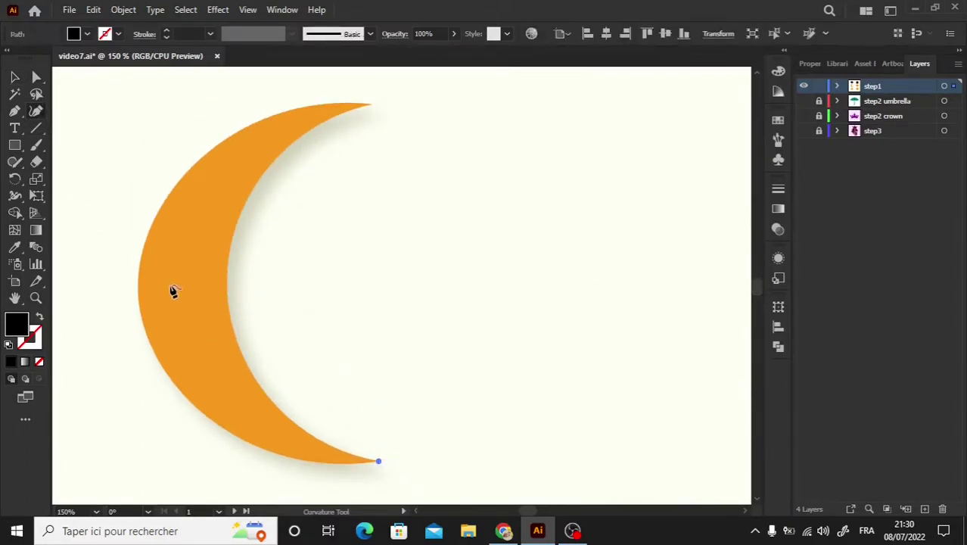
left_click(139, 278)
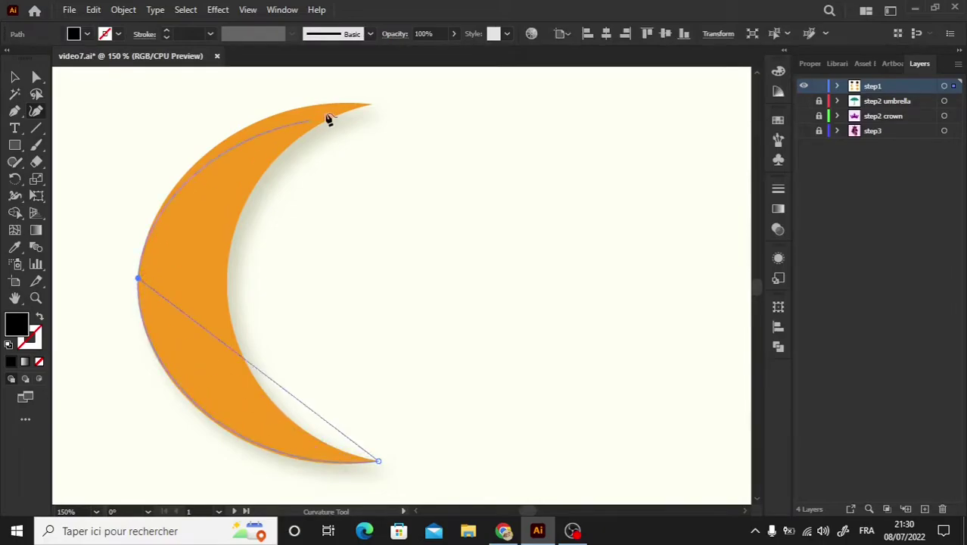
left_click(372, 104)
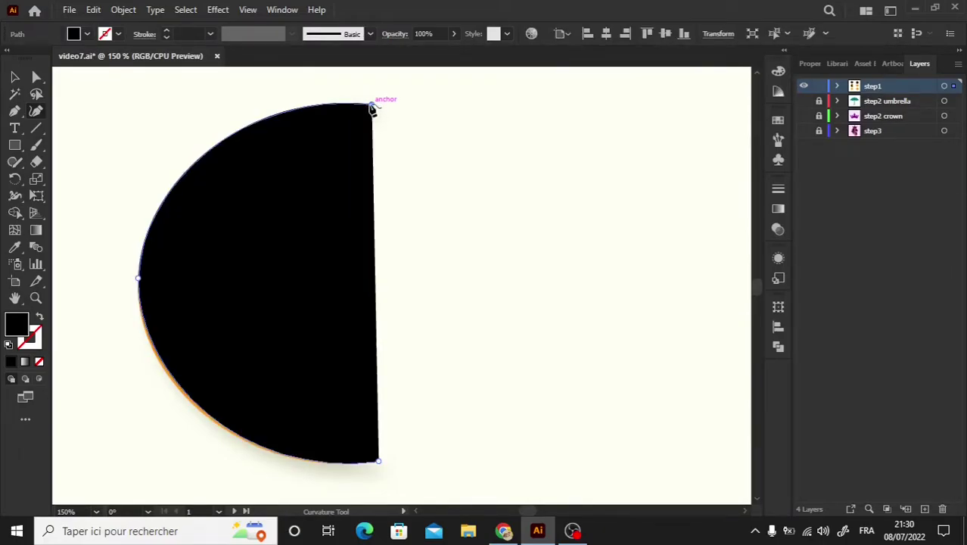
left_click(41, 317)
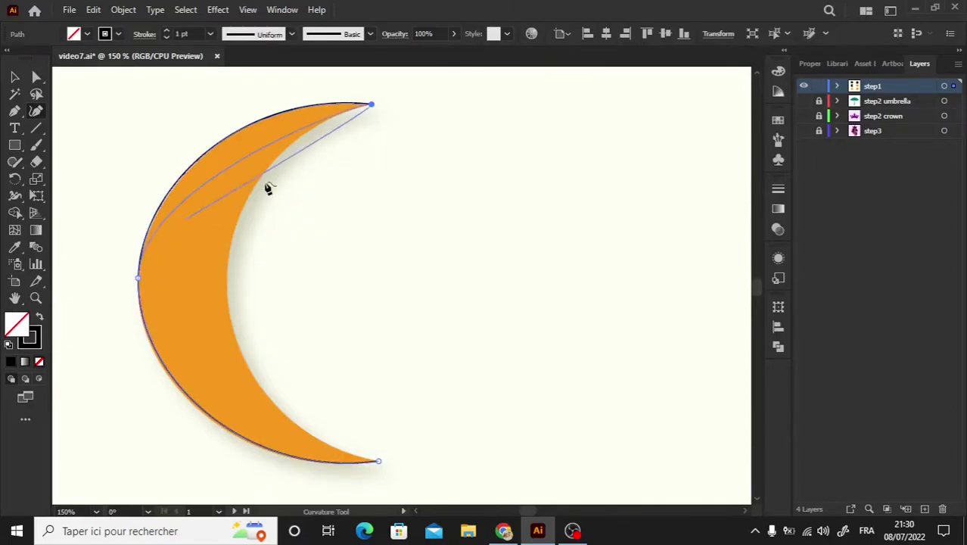
left_click(371, 105)
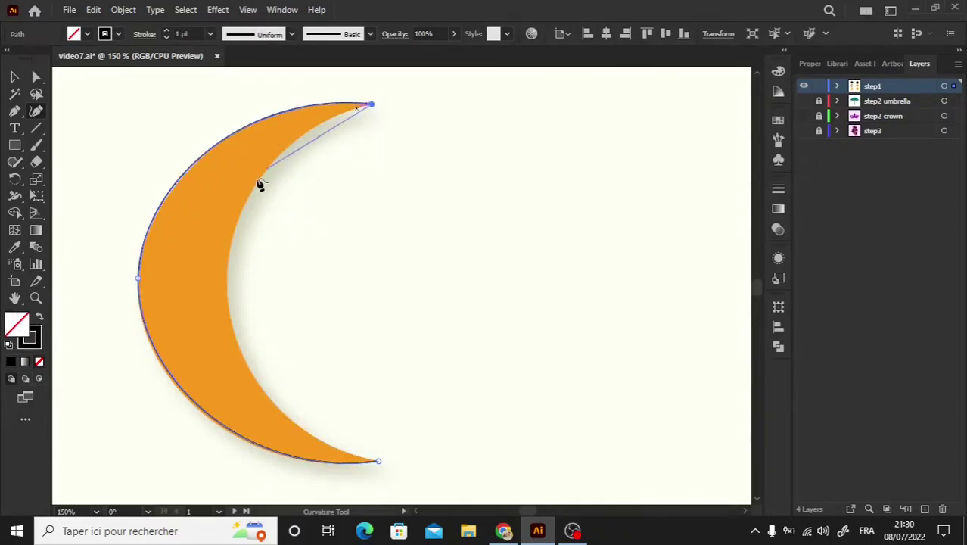
left_click(227, 272)
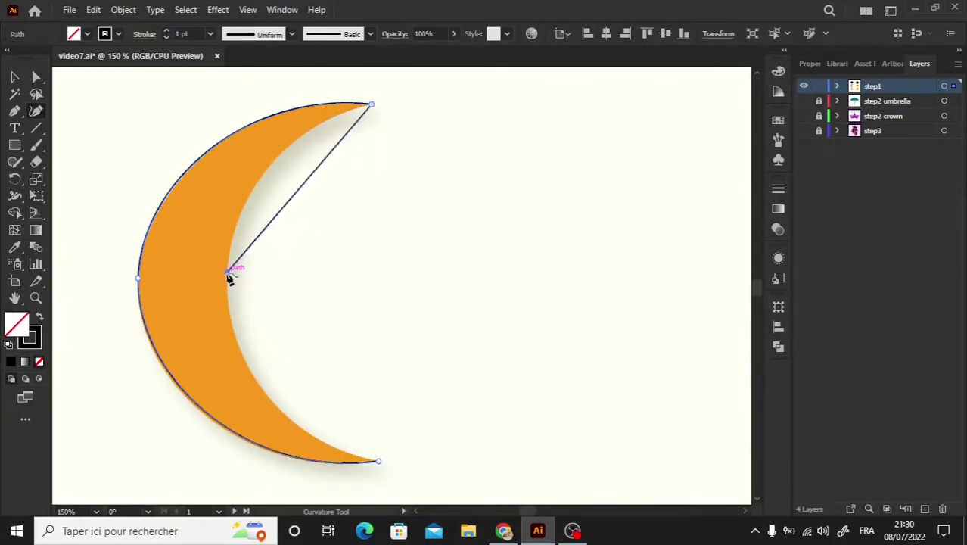
left_click(378, 462)
Fill the crescent solid black, deselect it and zoom over to the orange heart.
key("v")
left_click(40, 317)
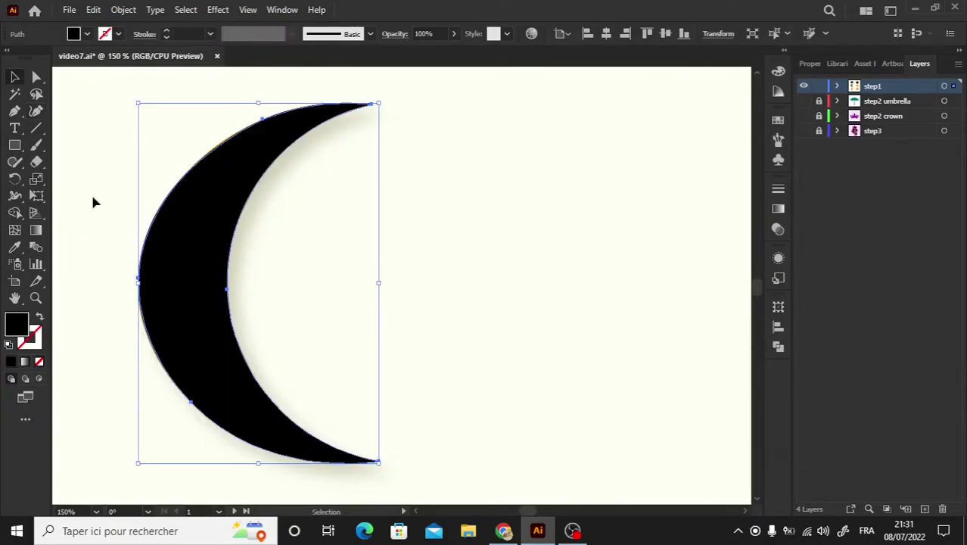
left_click(108, 157)
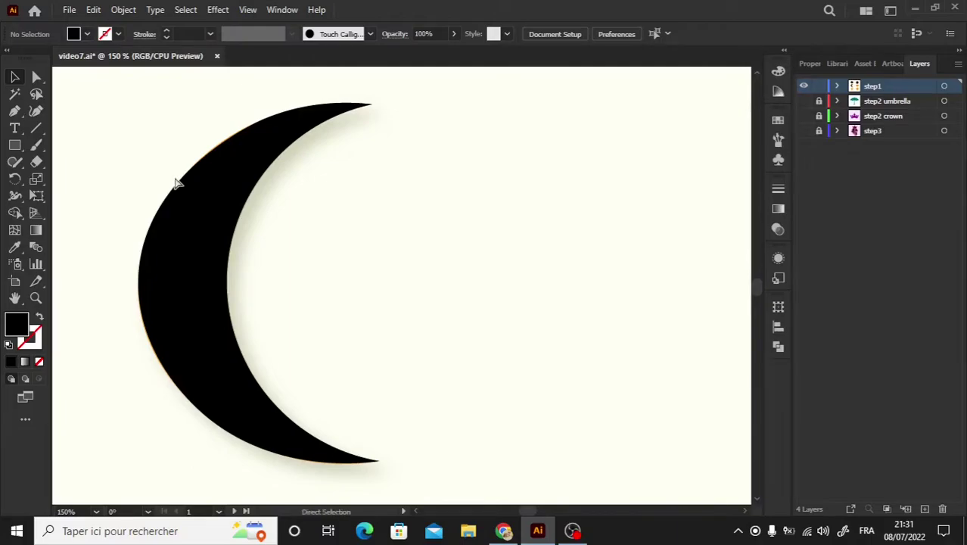
key("ctrl+minus")
key("ctrl+minus")
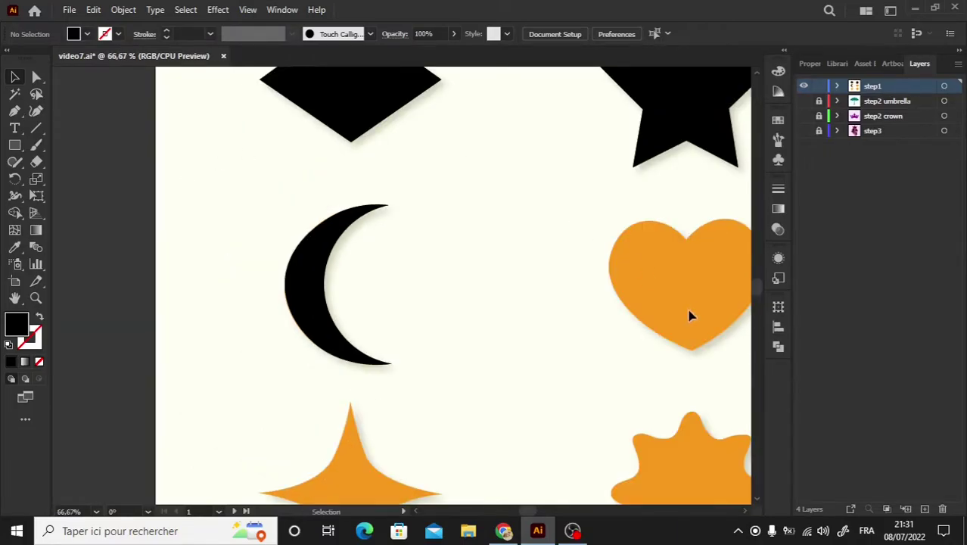
left_click(743, 512)
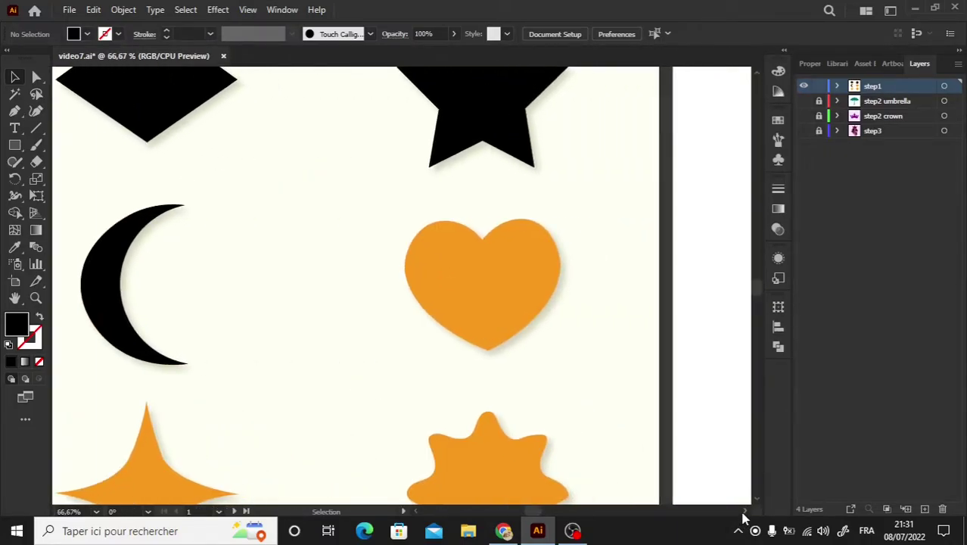
left_click(743, 515)
key("ctrl+plus")
key("ctrl+plus")
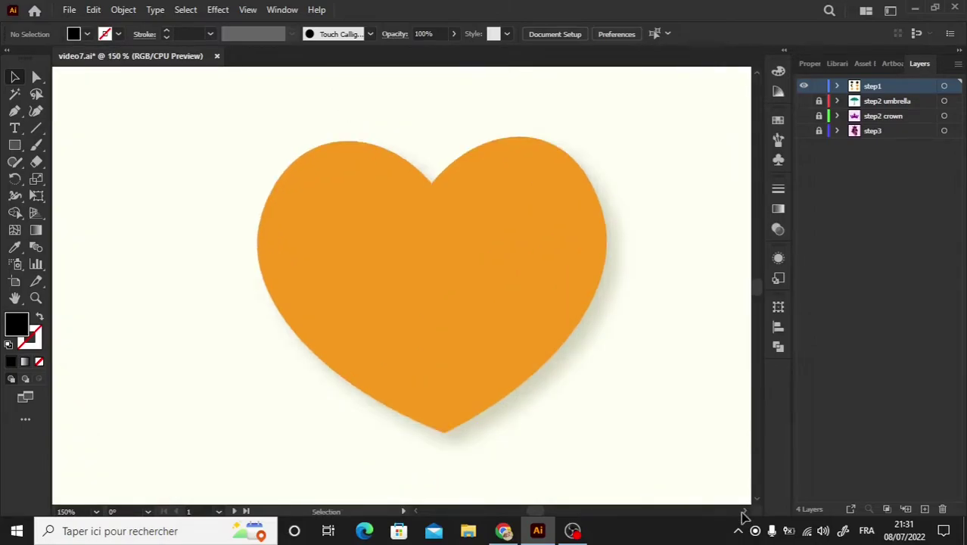
Draw a closed path around the heart from its top notch through both lobes and bottom point.
left_click(35, 110)
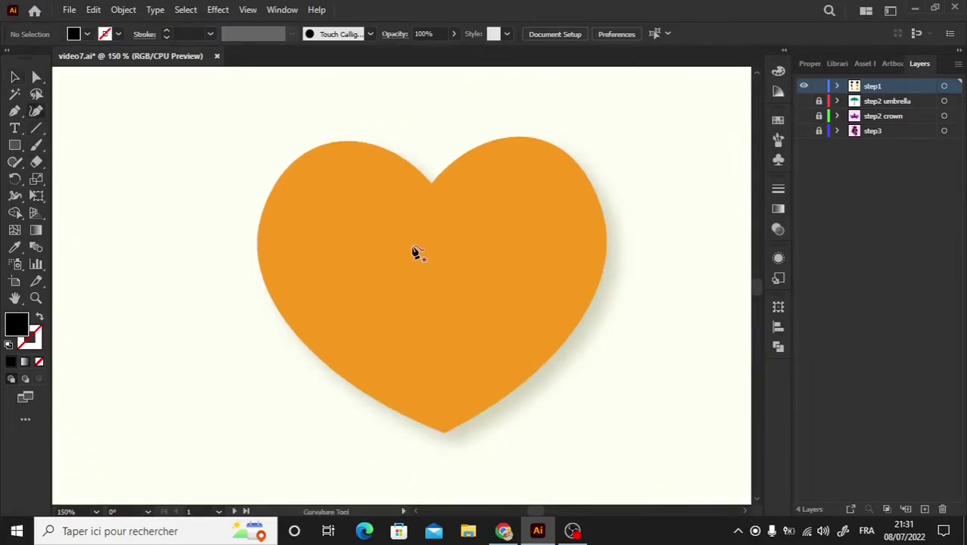
left_click(433, 184)
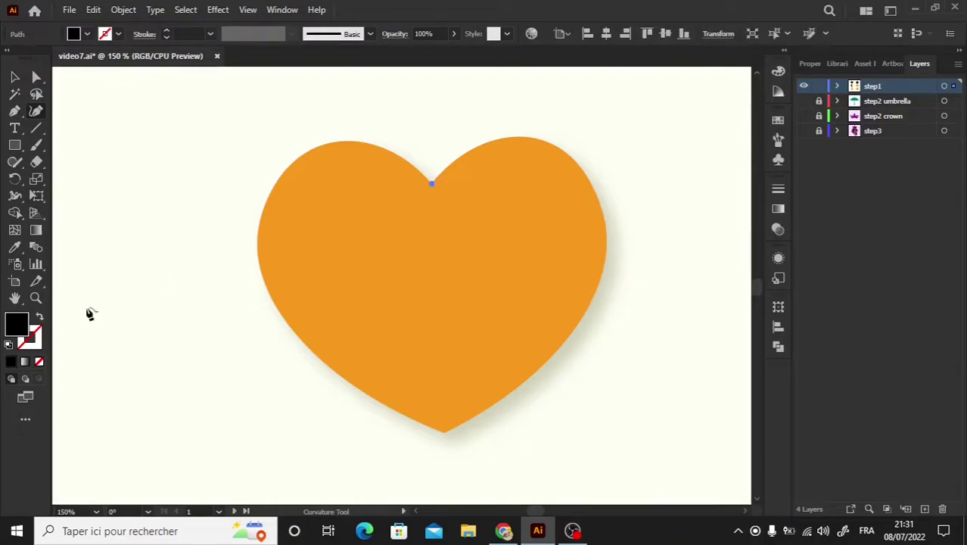
left_click(40, 316)
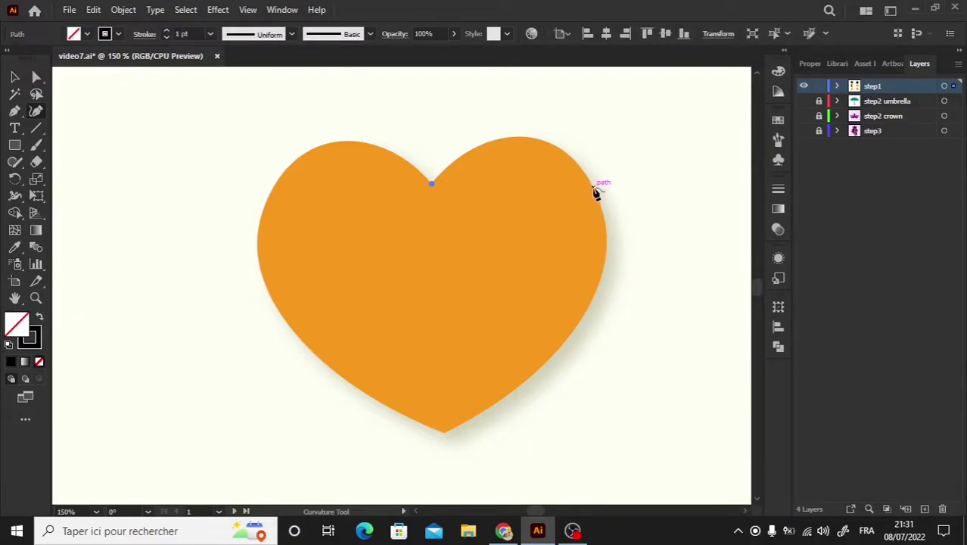
left_click(593, 187)
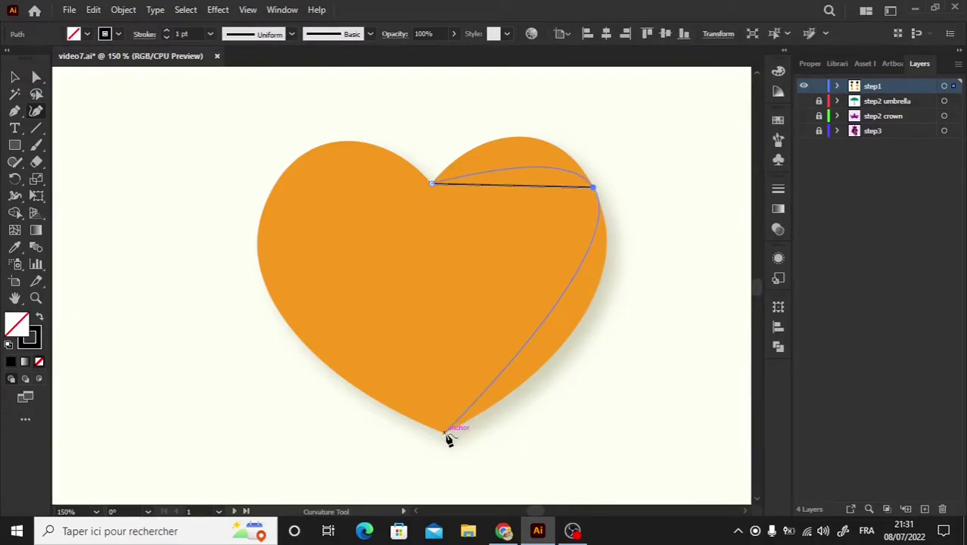
left_click(444, 432)
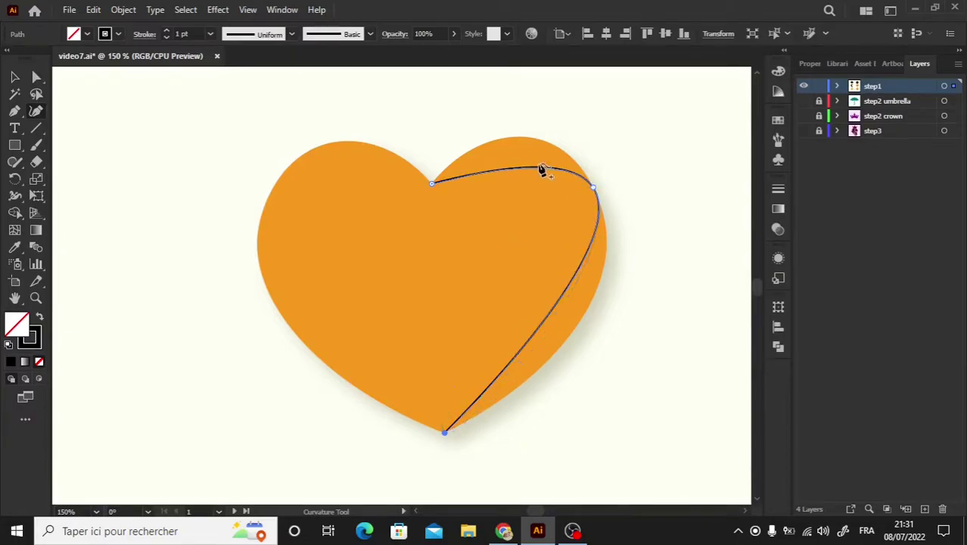
left_click(532, 139)
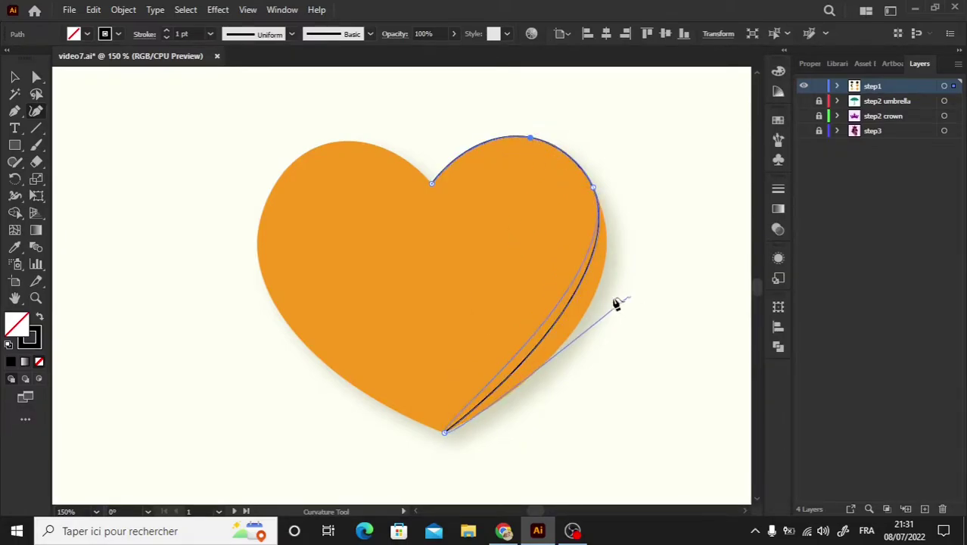
left_click(590, 290)
left_click_drag(593, 292, 602, 281)
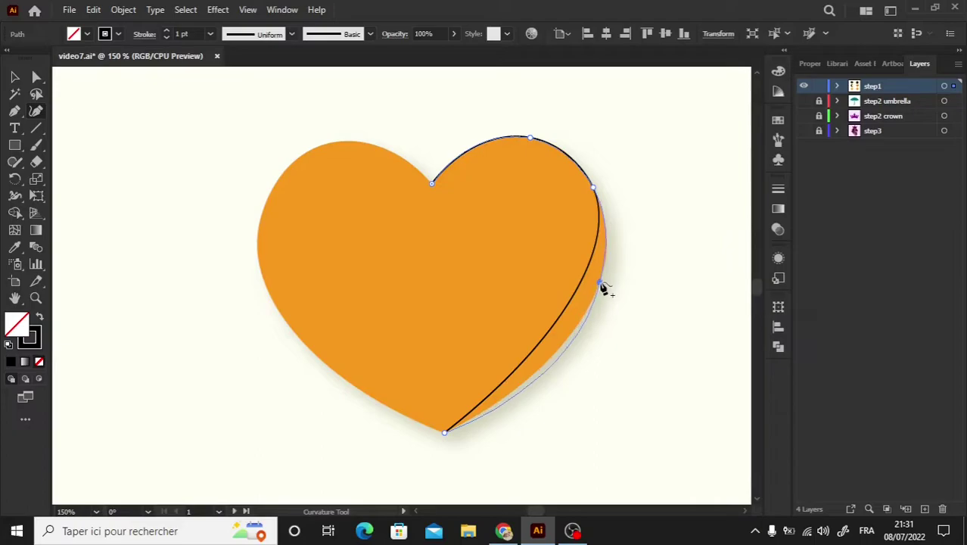
left_click(603, 281)
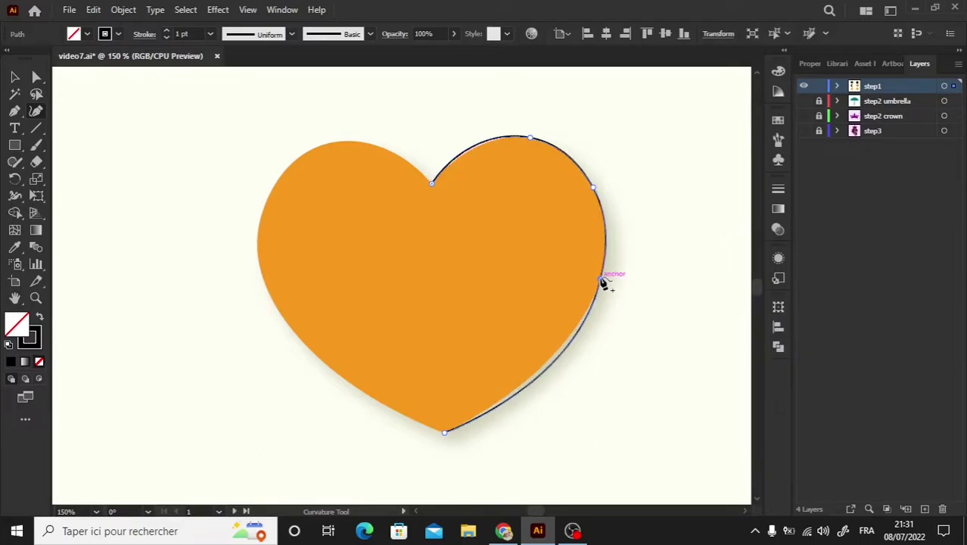
left_click(444, 432)
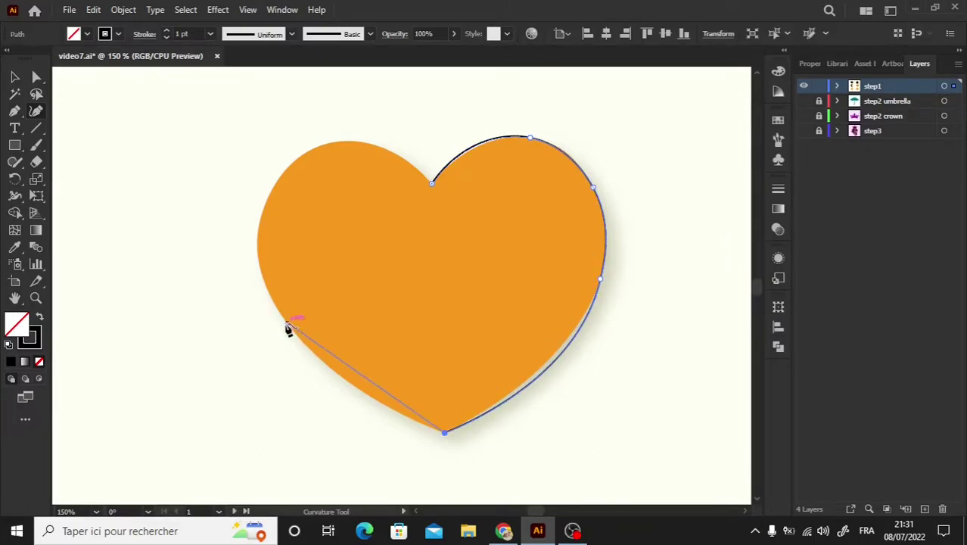
left_click(286, 322)
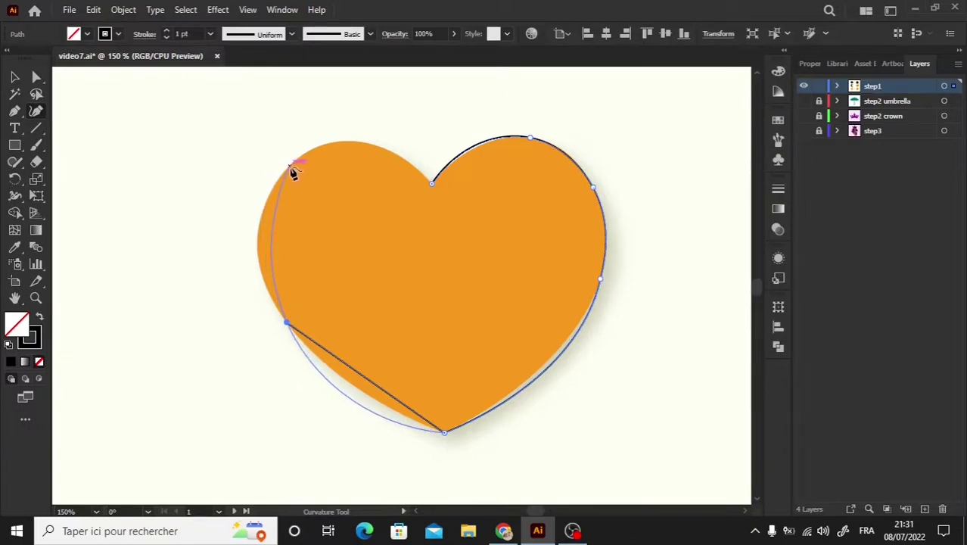
left_click(289, 165)
left_click(430, 183)
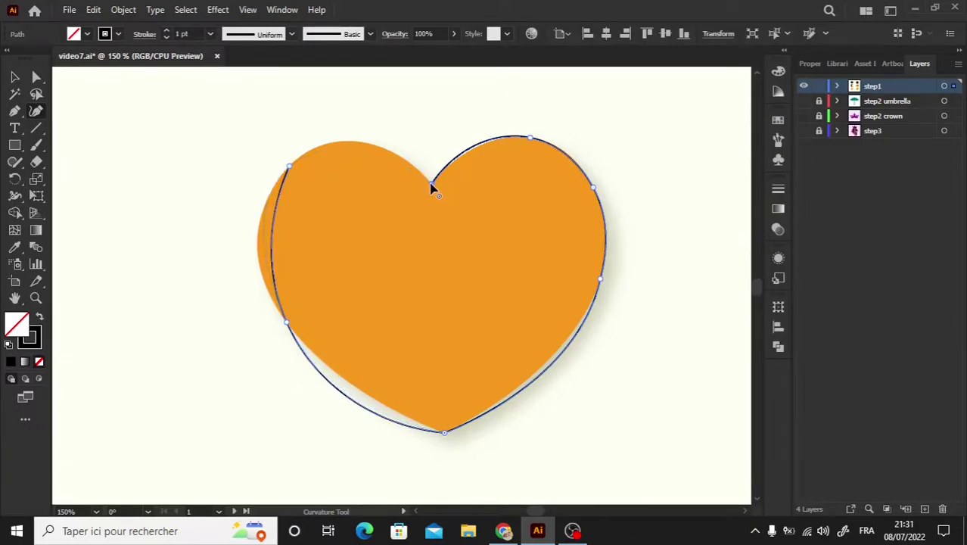
Refine the heart path's top-left, left, lower-right and top-right curves, then fill it black.
left_click_drag(371, 153, 372, 144)
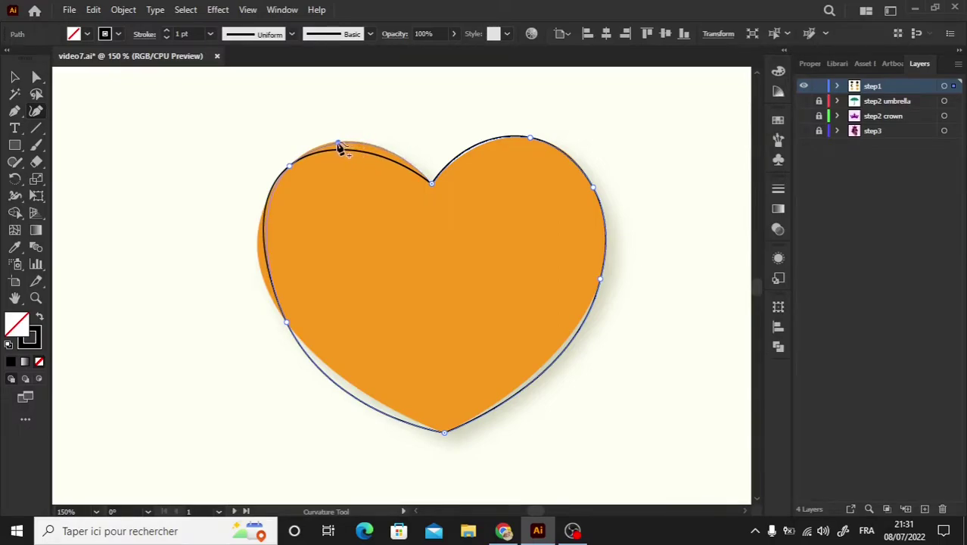
left_click(336, 143)
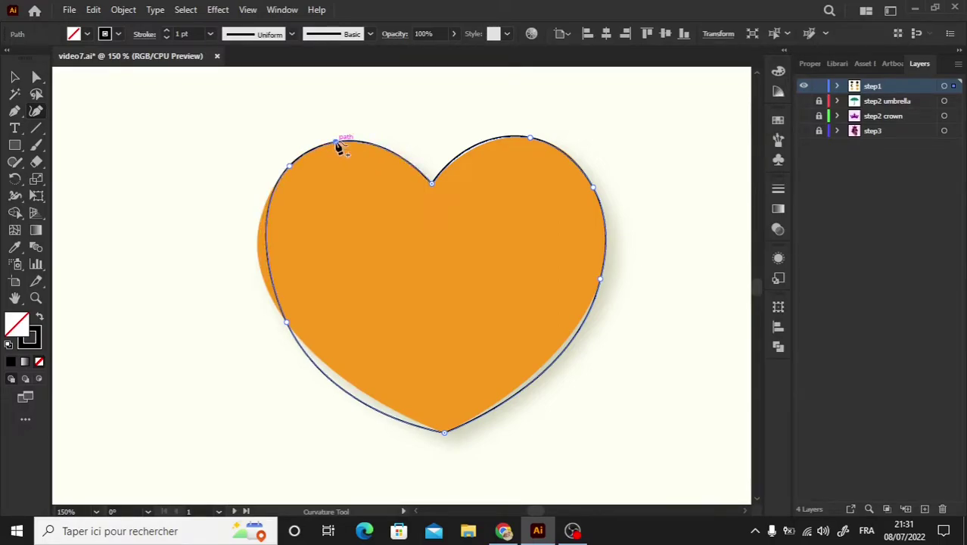
left_click(258, 250)
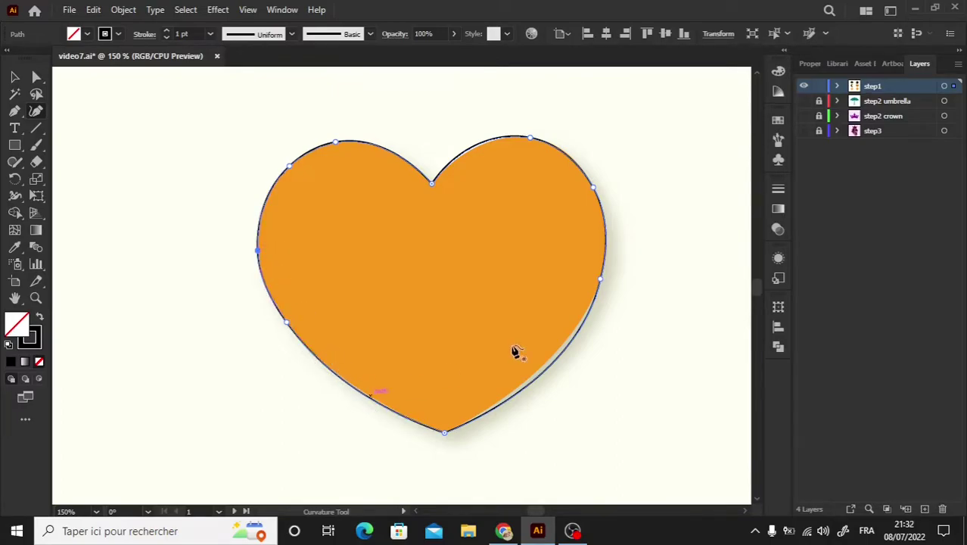
left_click(566, 338)
left_click_drag(564, 342, 566, 349)
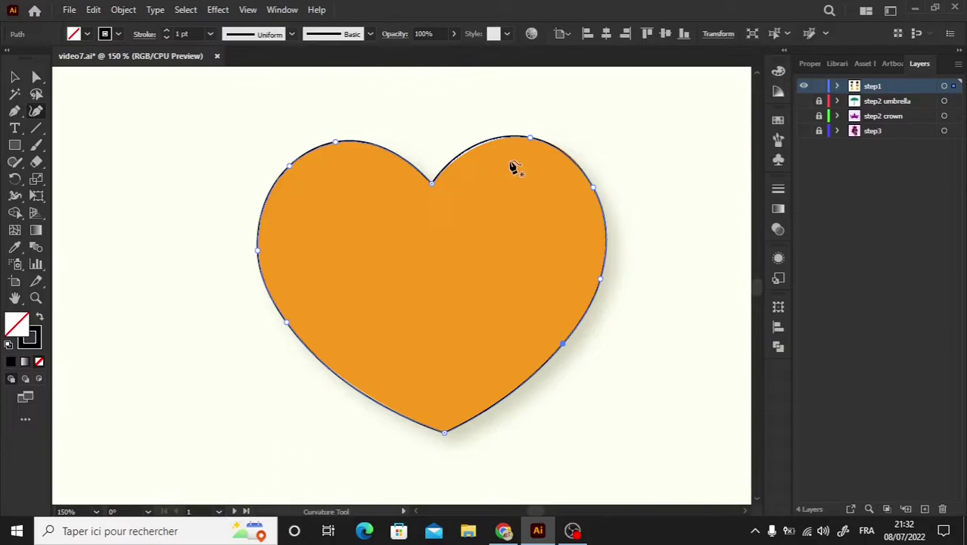
left_click_drag(531, 139, 539, 142)
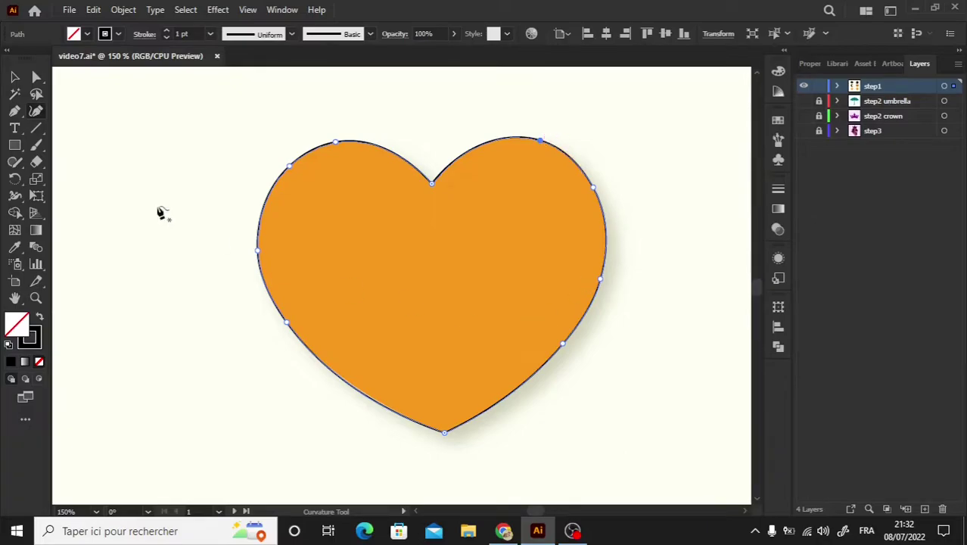
left_click(40, 316)
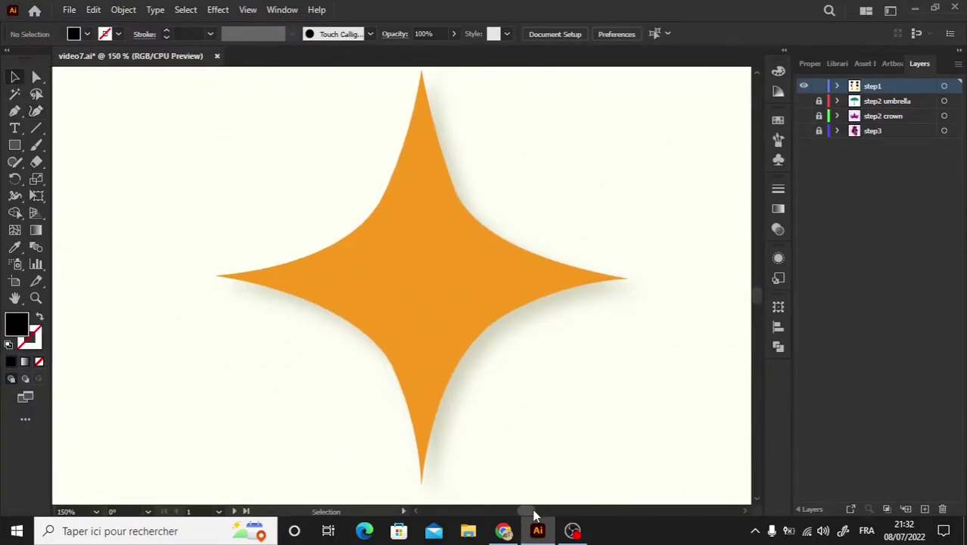
Join the sparkle's left, top and bottom tips in a closed path shown as a black outline.
left_click(36, 111)
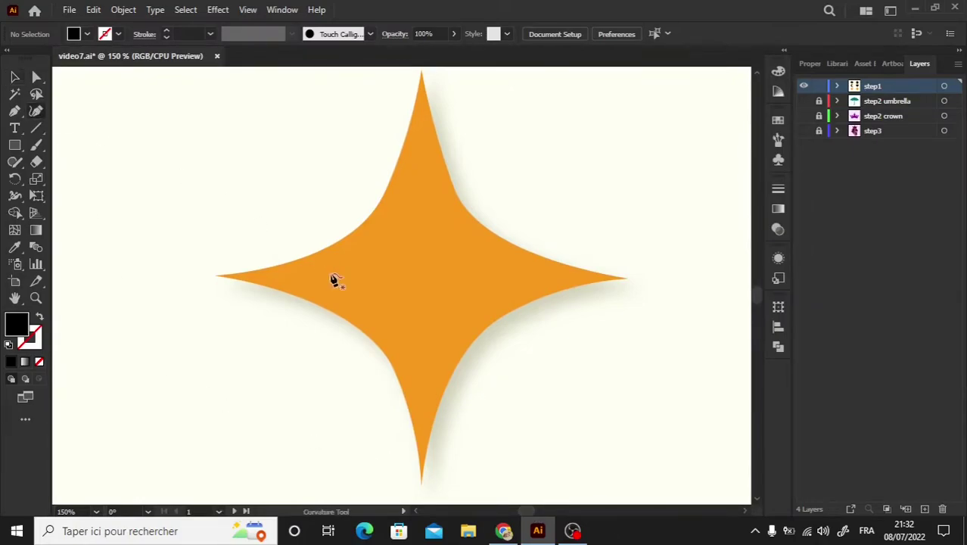
left_click(216, 276)
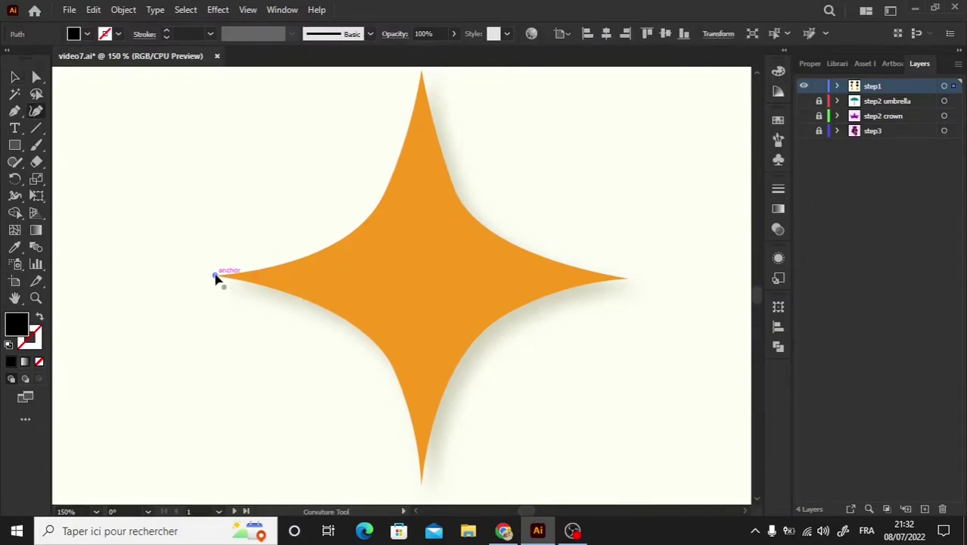
left_click(422, 72)
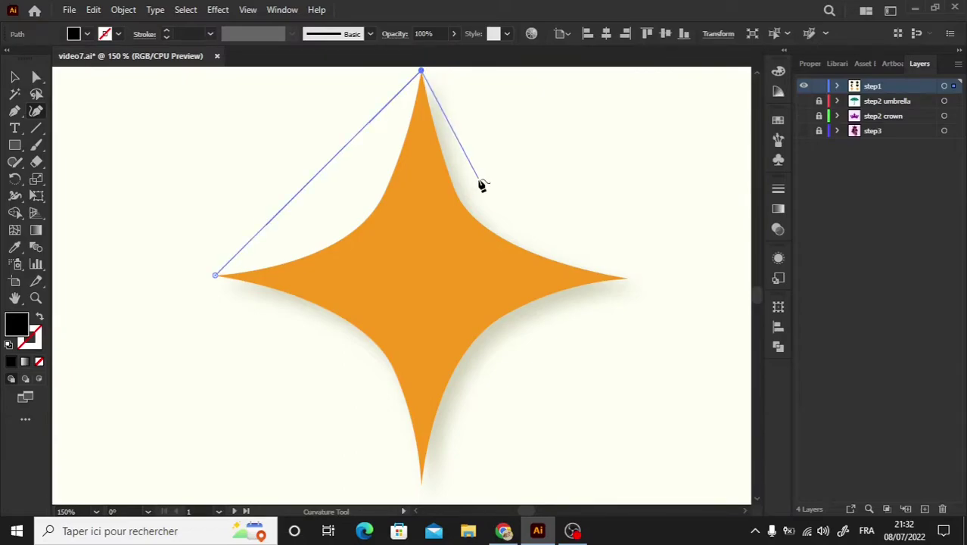
left_click(422, 483)
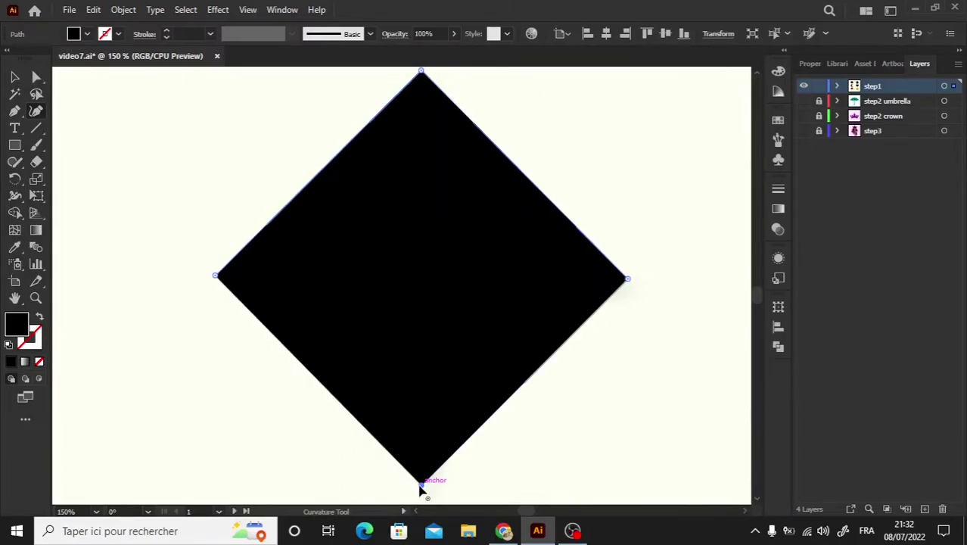
left_click(215, 276)
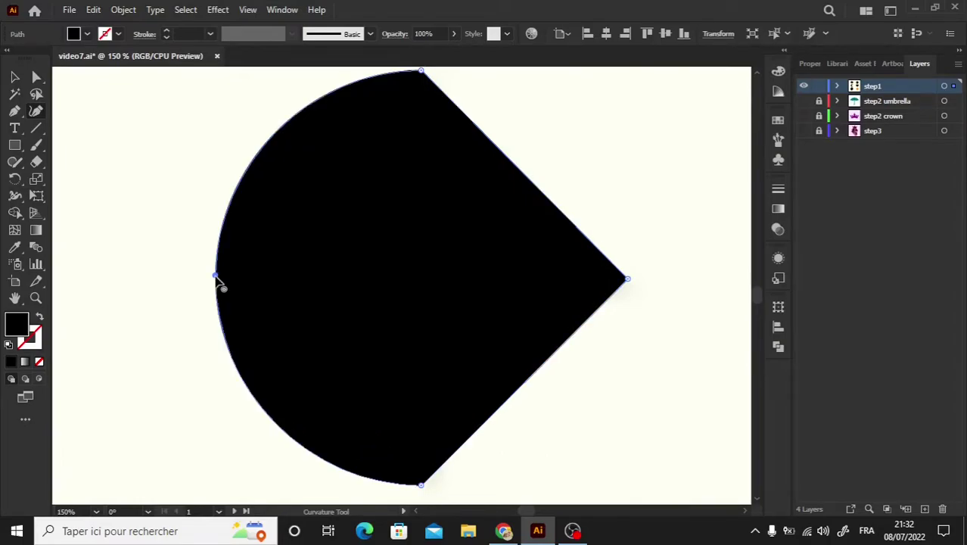
left_click(40, 319)
Make the left point a corner and curve the lower-left side inward along the sparkle.
double_click(216, 277)
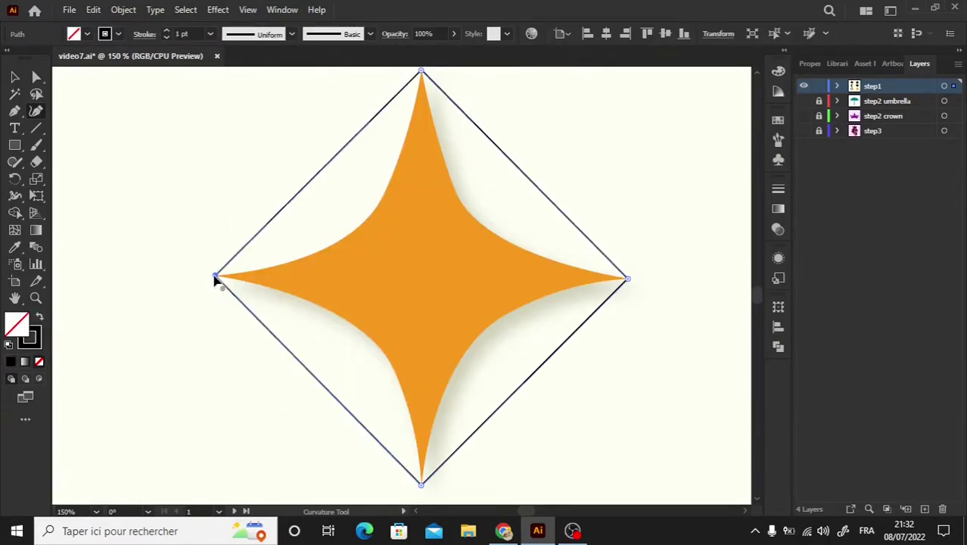
mouse_move(322, 382)
left_mouse_down()
mouse_move(377, 352)
mouse_move(409, 406)
mouse_move(349, 324)
mouse_move(283, 297)
left_mouse_up()
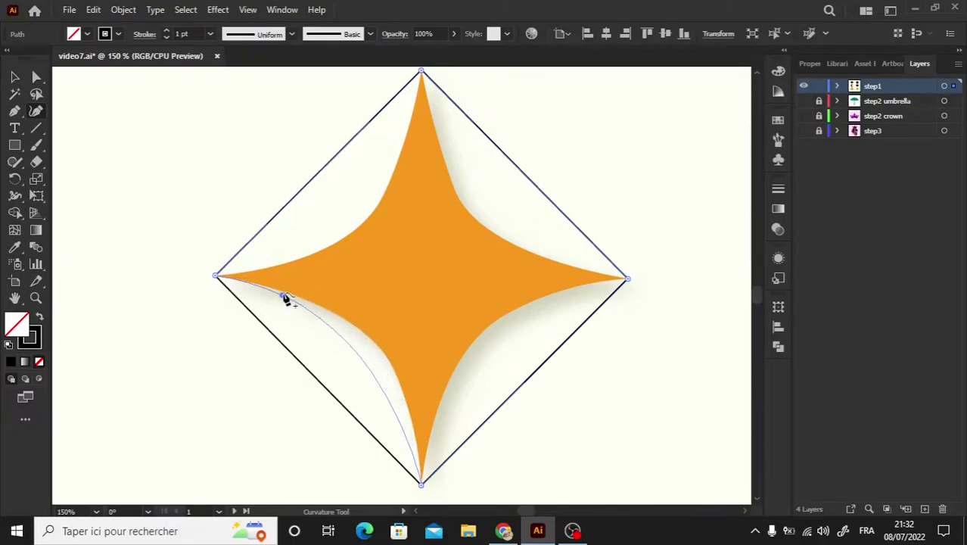
left_click_drag(380, 381, 374, 343)
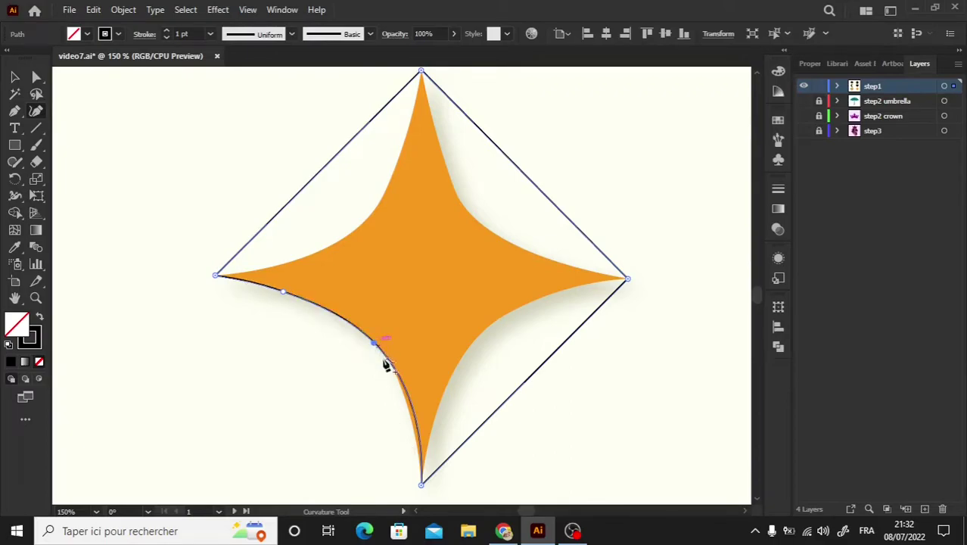
left_click(409, 415)
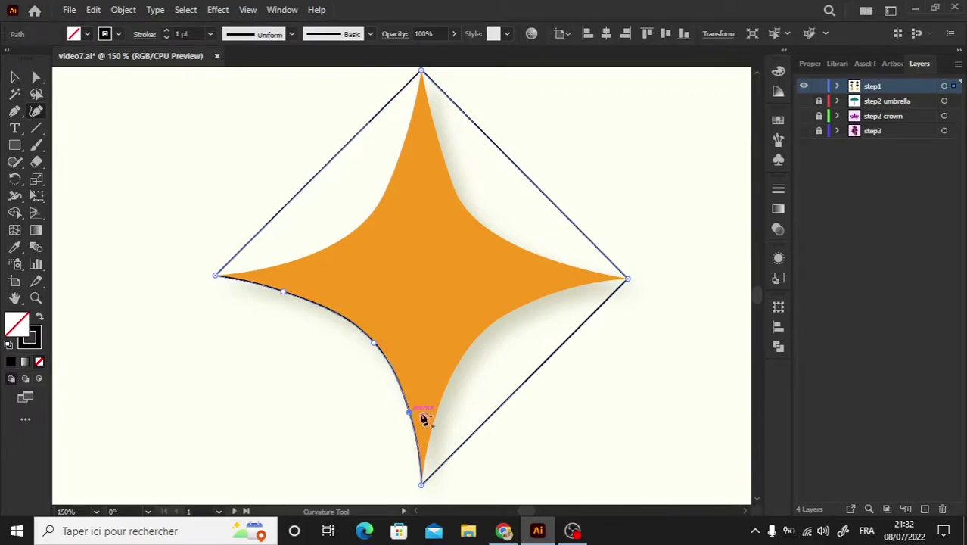
left_click_drag(475, 429, 439, 424)
left_click(436, 413)
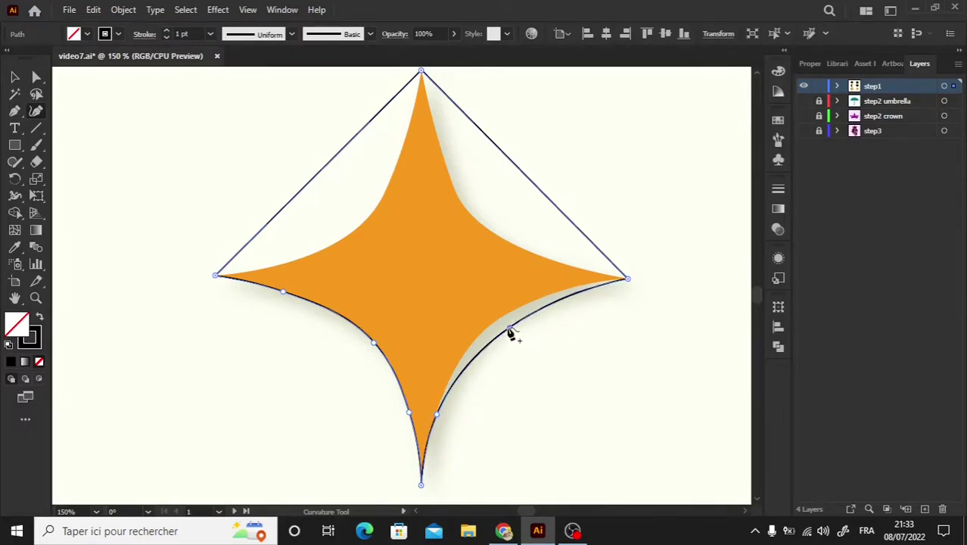
Curve the lower-right and upper-right sides inward to follow the sparkle's edges.
left_click(485, 330)
left_click_drag(485, 333, 476, 338)
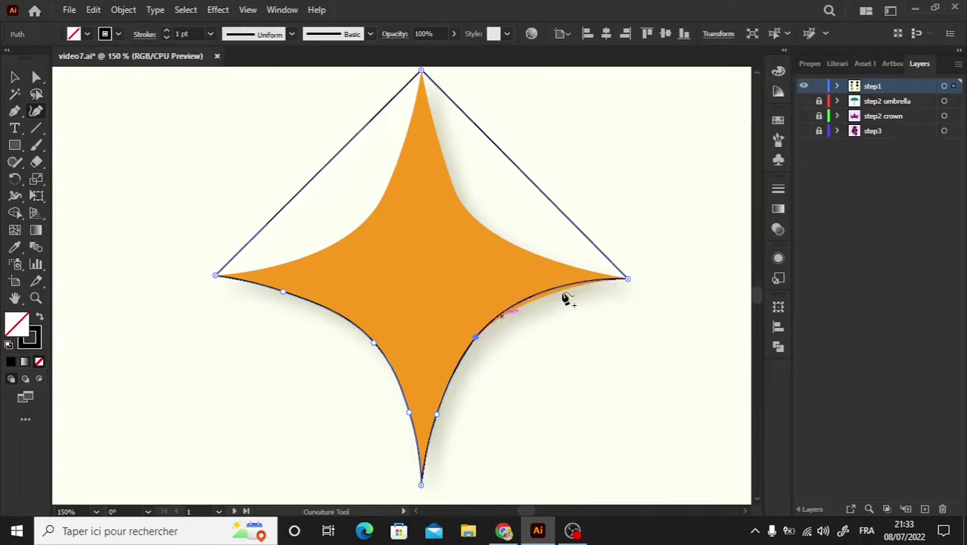
left_click(557, 298)
left_click_drag(556, 297, 553, 294)
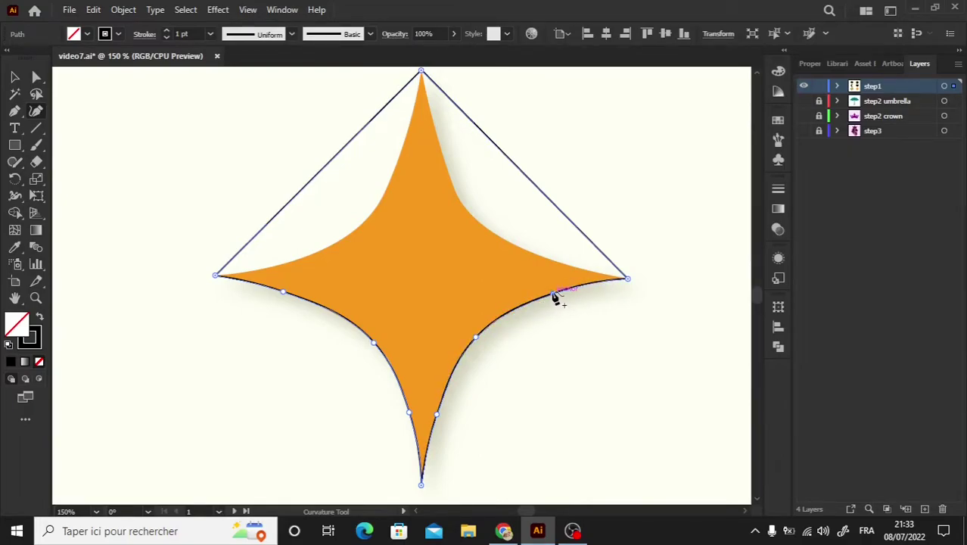
left_click_drag(589, 243, 559, 264)
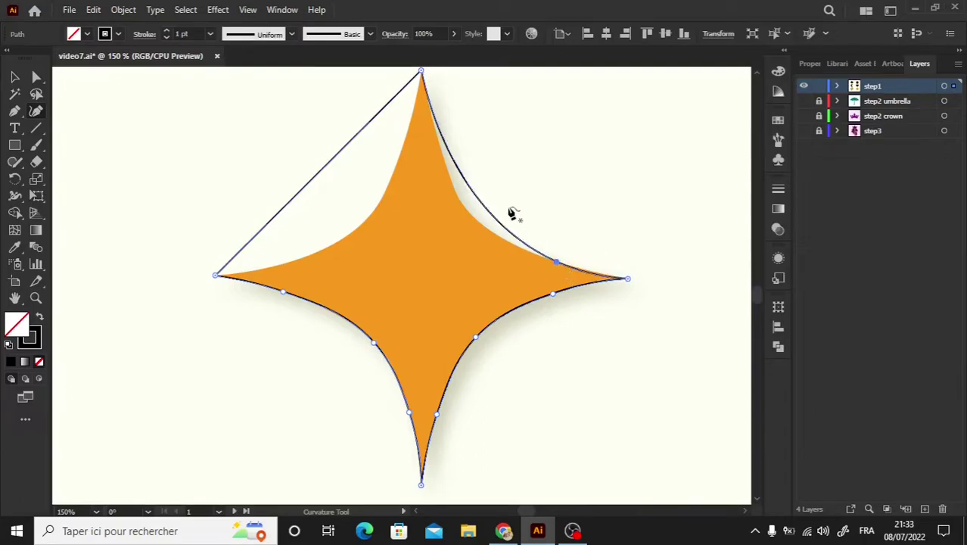
left_click_drag(498, 217, 482, 227)
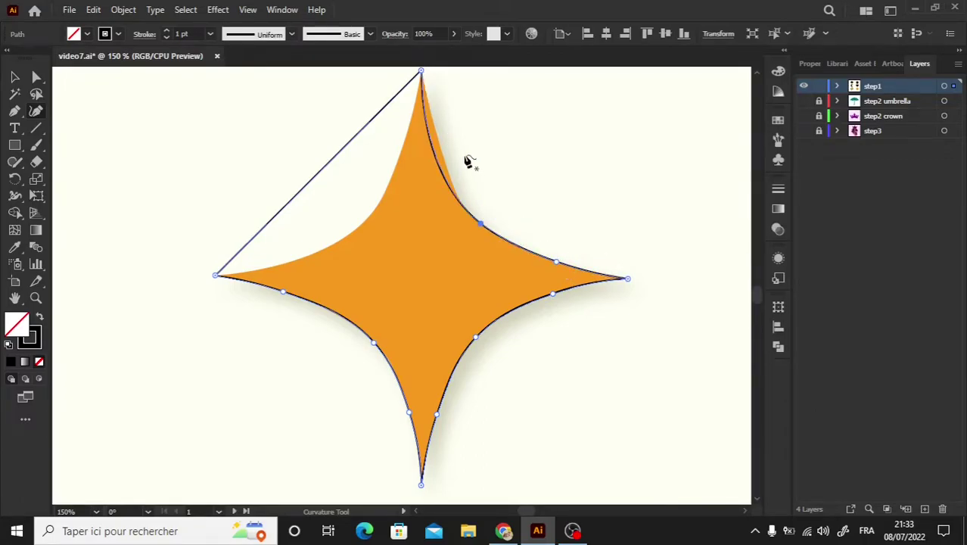
left_click_drag(439, 162, 445, 154)
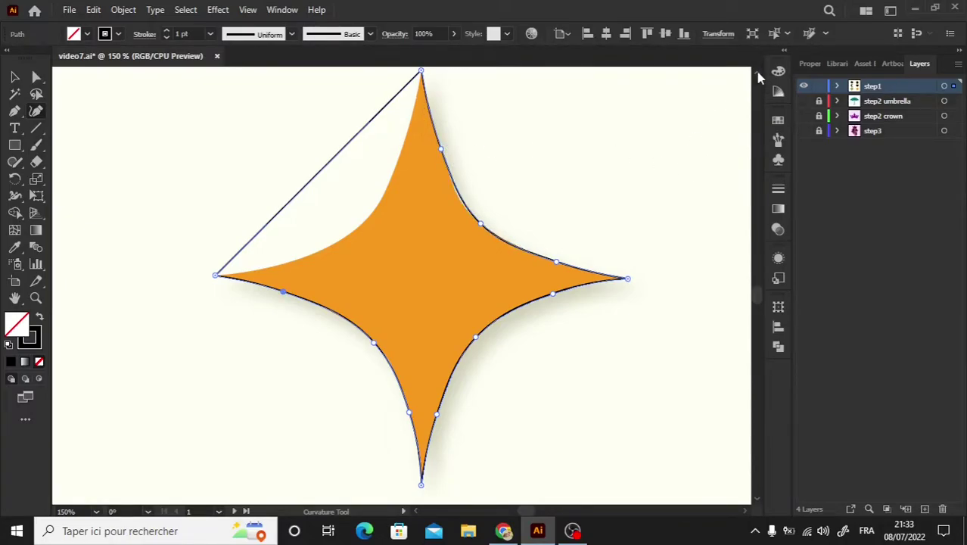
Bend the upper-left side inward and fine-tune points along the sparkle's left and right edges.
scroll(760, 76, "up", 1)
mouse_move(367, 143)
left_mouse_down()
mouse_move(406, 169)
mouse_move(404, 156)
left_mouse_up()
left_click(366, 238)
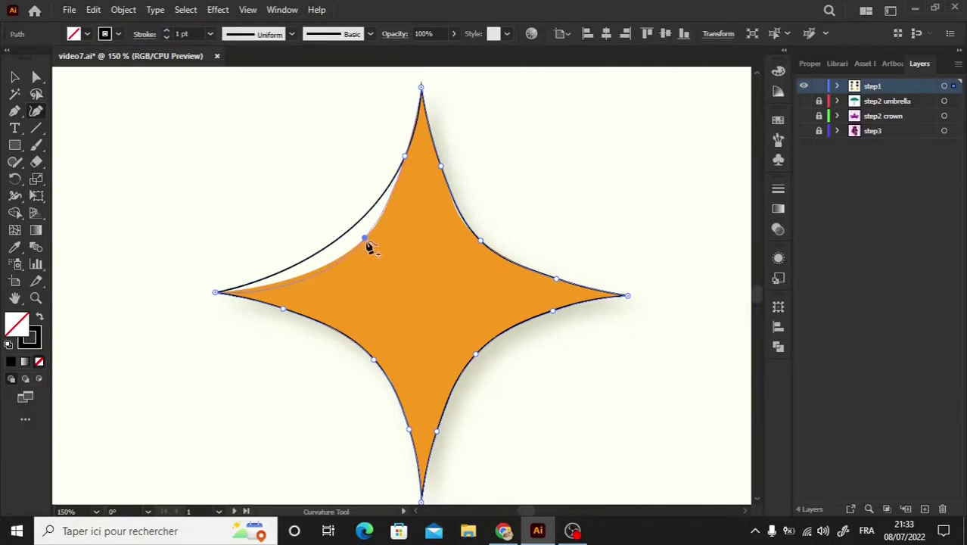
left_click_drag(371, 245, 376, 232)
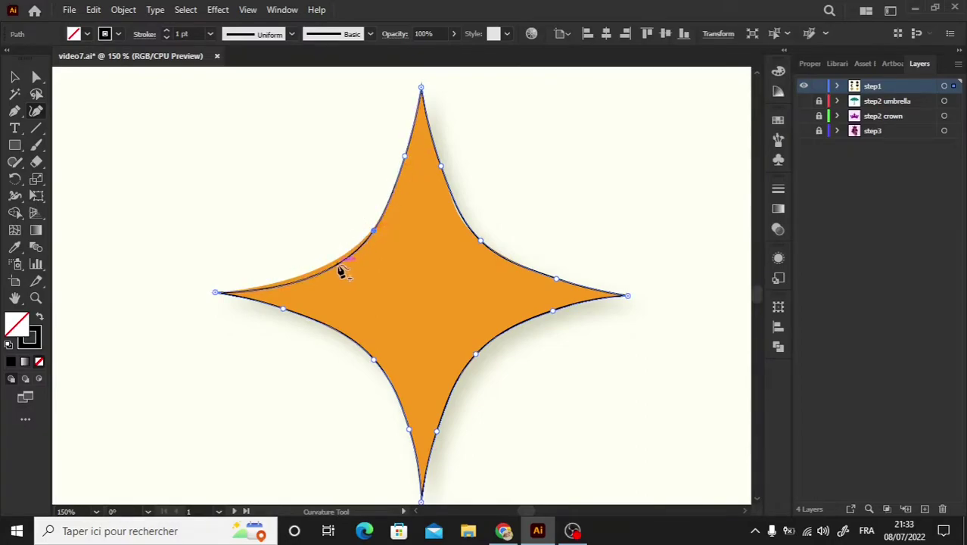
left_click(330, 262)
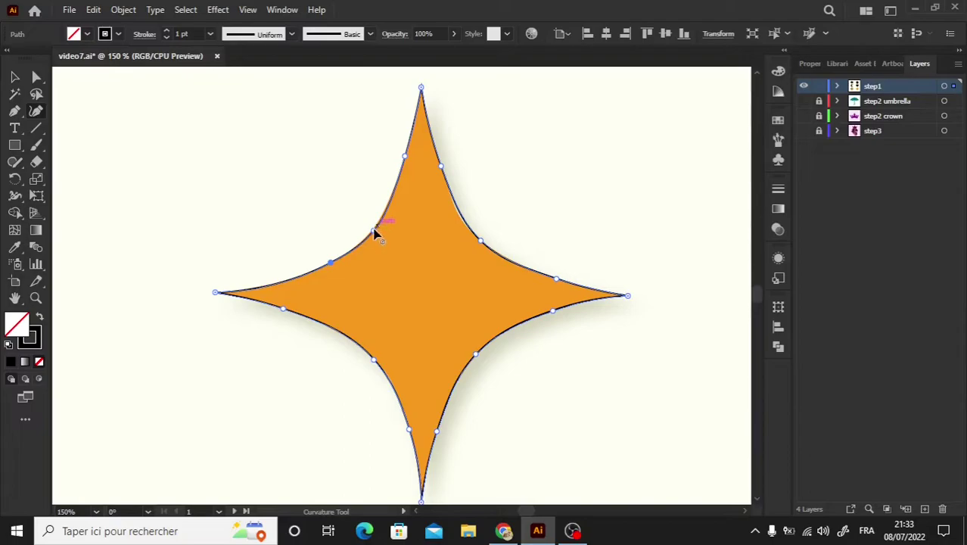
left_click(377, 225)
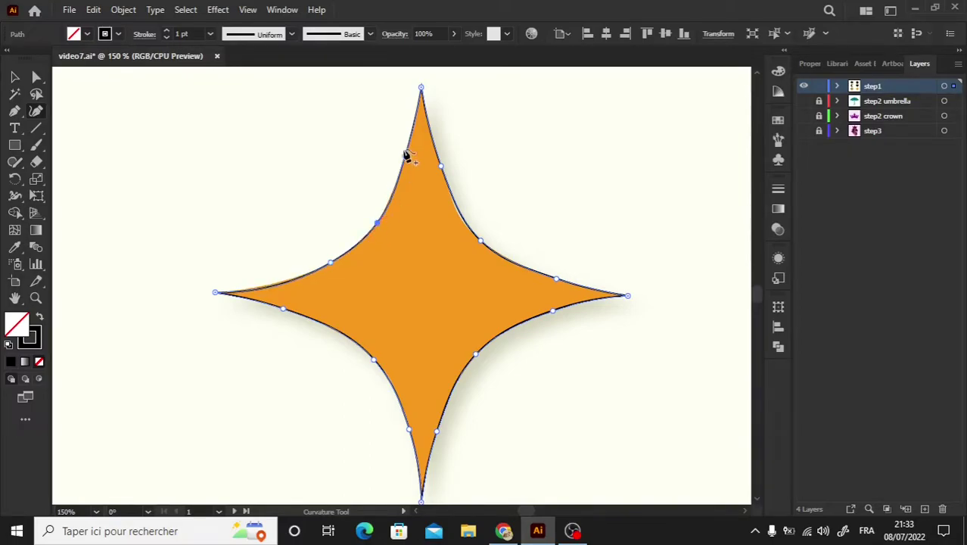
left_click_drag(440, 165, 437, 153)
left_click(469, 227)
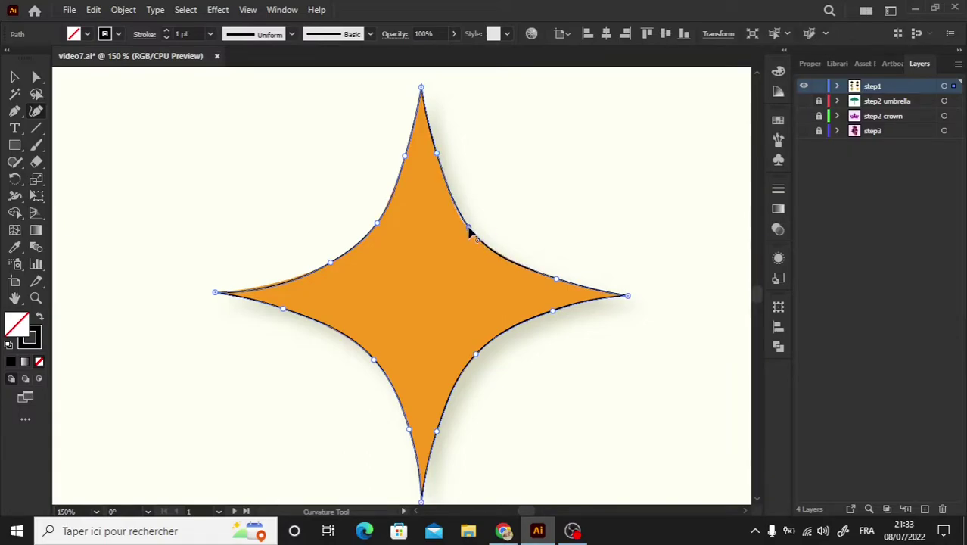
left_click_drag(468, 229, 465, 226)
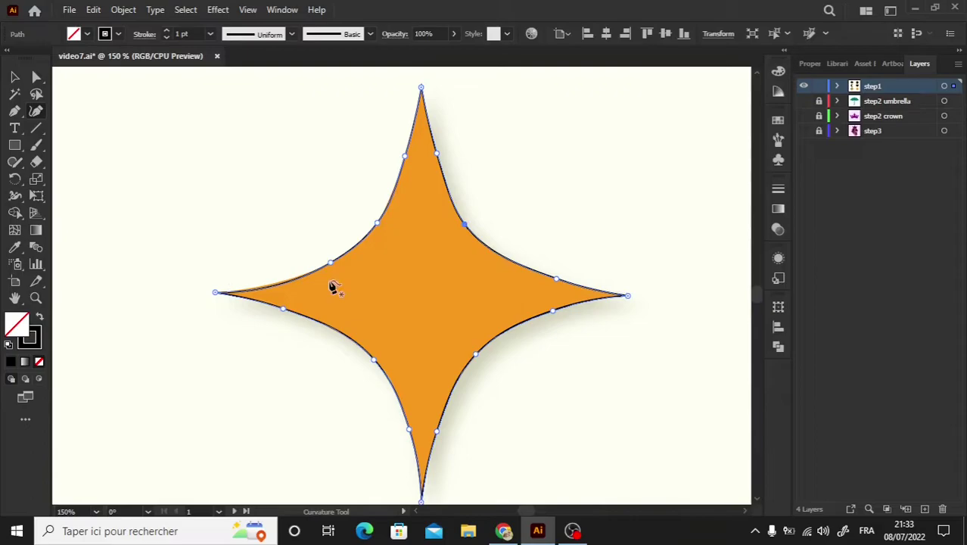
left_click(270, 285)
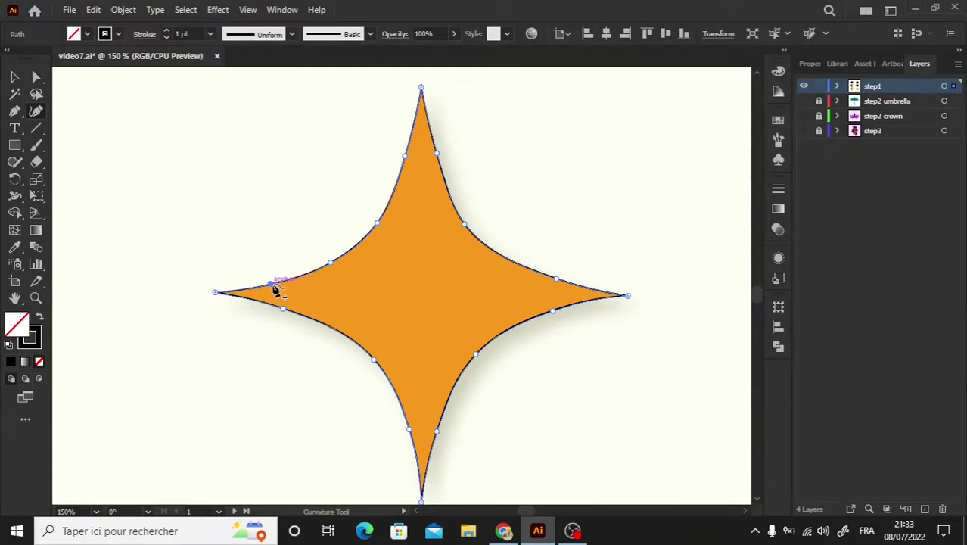
Fill the traced sparkle solid black, deselect it and zoom out.
left_click(38, 318)
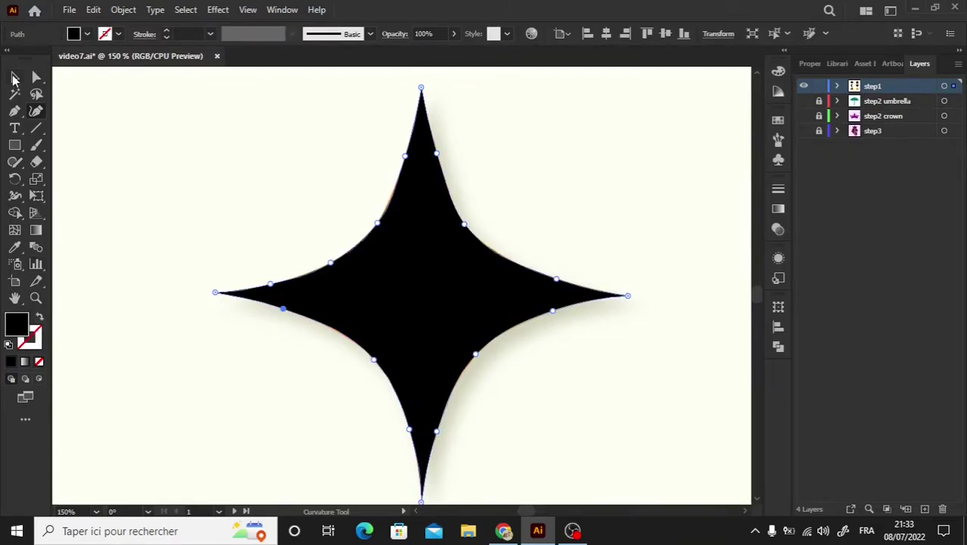
left_click(14, 76)
left_click(104, 238)
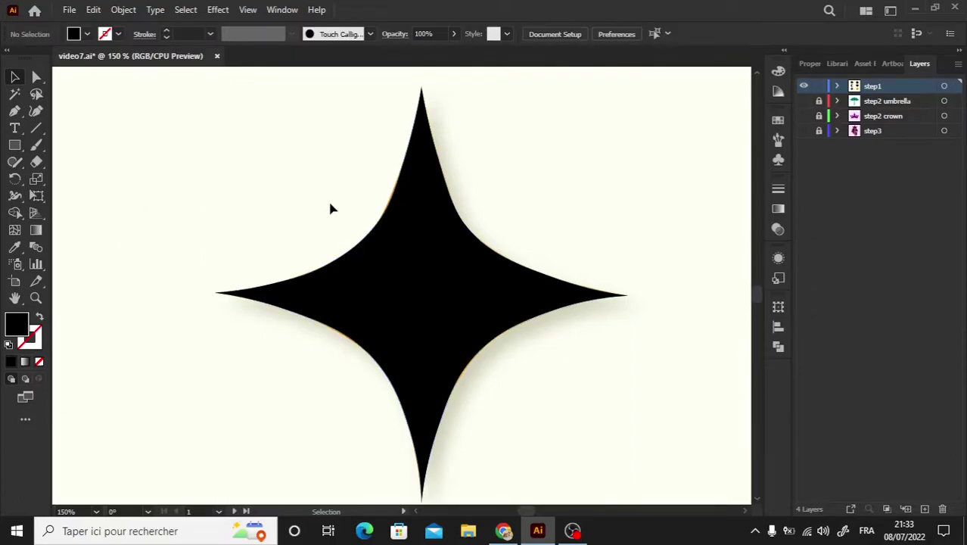
key("ctrl+minus")
key("ctrl+minus")
key("ctrl+minus")
Zoom in on the orange badge and trace its left edge up to the top-left point.
scroll(747, 501, "right", 2)
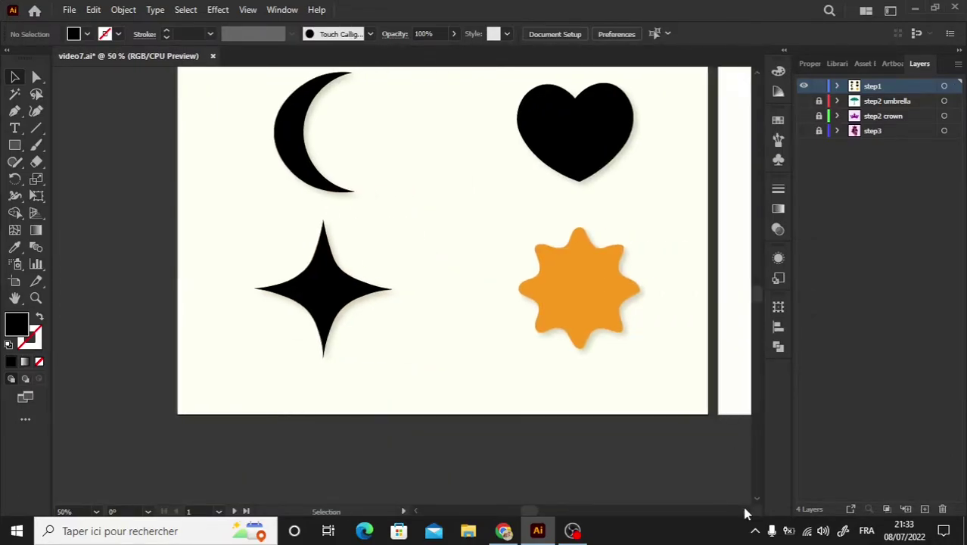
scroll(517, 322, "right", 2)
key("ctrl+plus")
key("ctrl+plus")
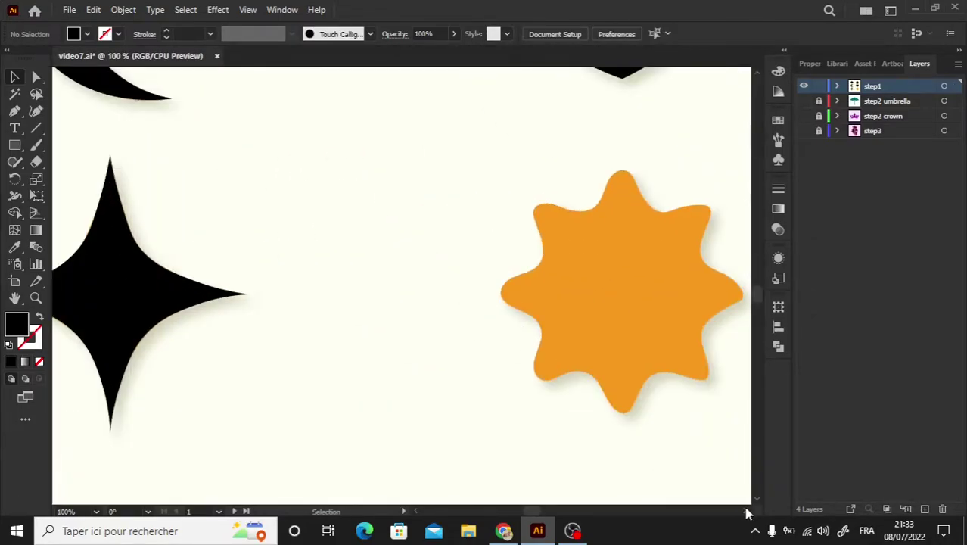
scroll(746, 511, "right", 2)
key("ctrl+plus")
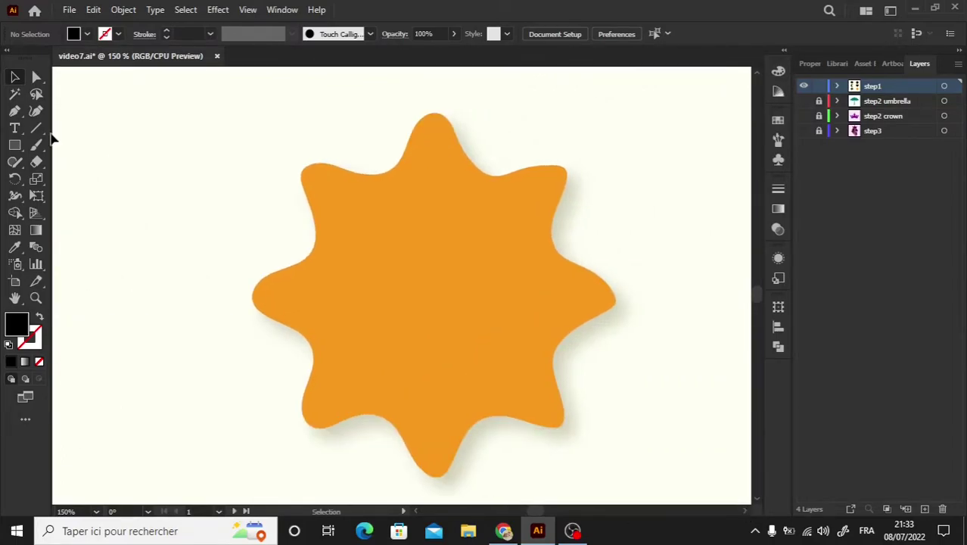
left_click(38, 115)
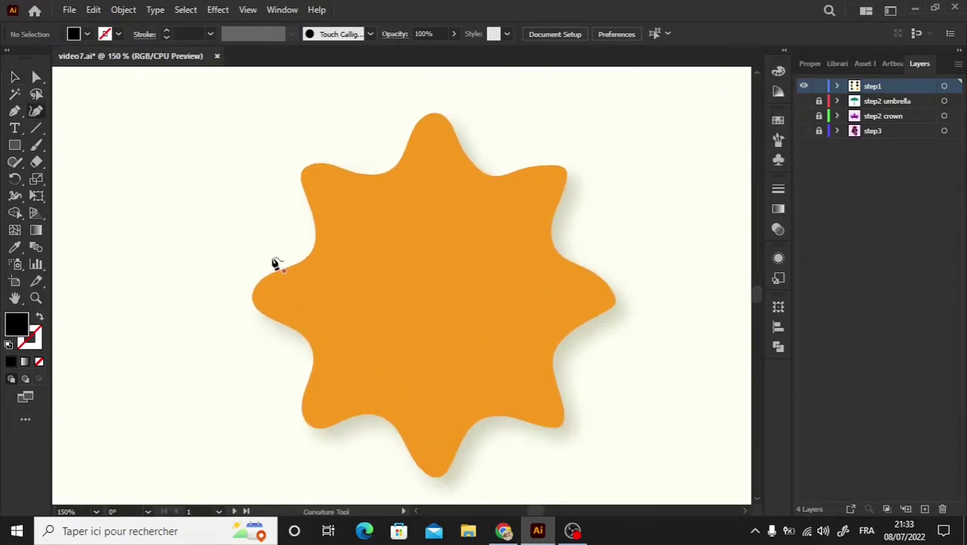
left_click(312, 249)
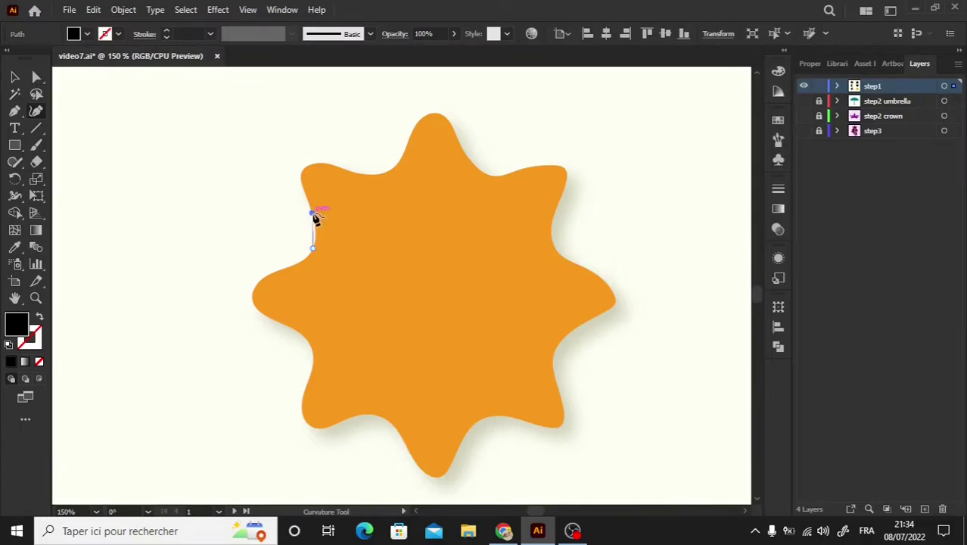
left_click(311, 212)
left_click(305, 194)
left_click(304, 171)
Continue the path across the badge's top bumps to the upper-right corner as a black outline.
left_click(329, 165)
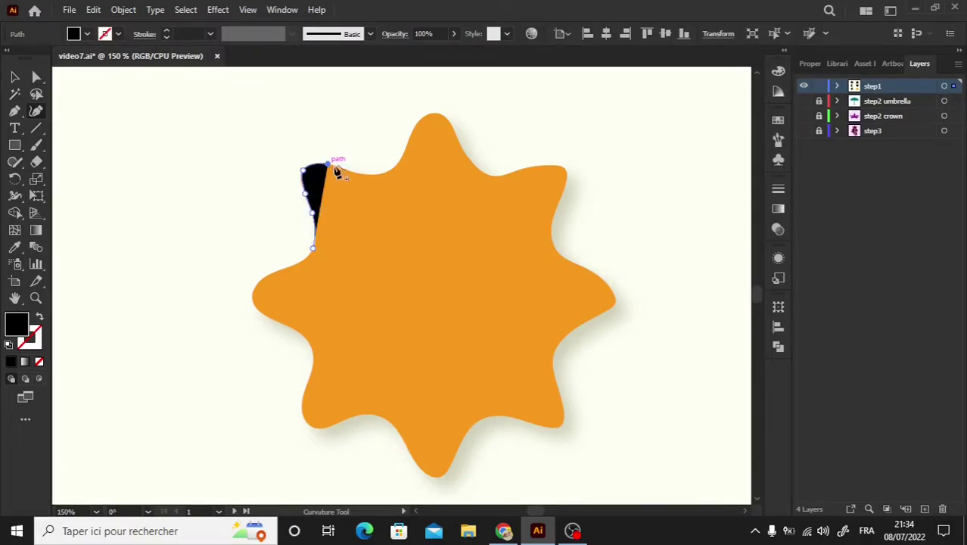
left_click(356, 174)
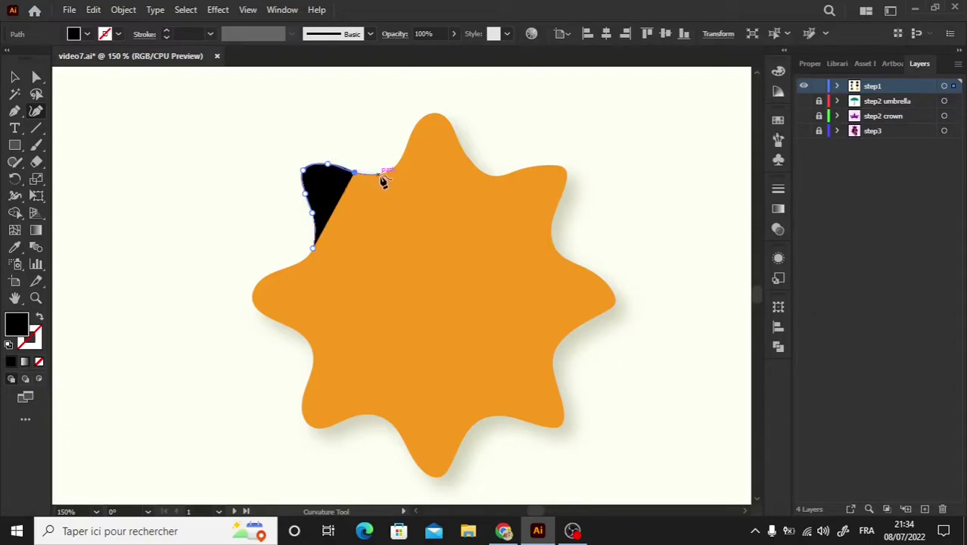
left_click(382, 174)
left_click(404, 151)
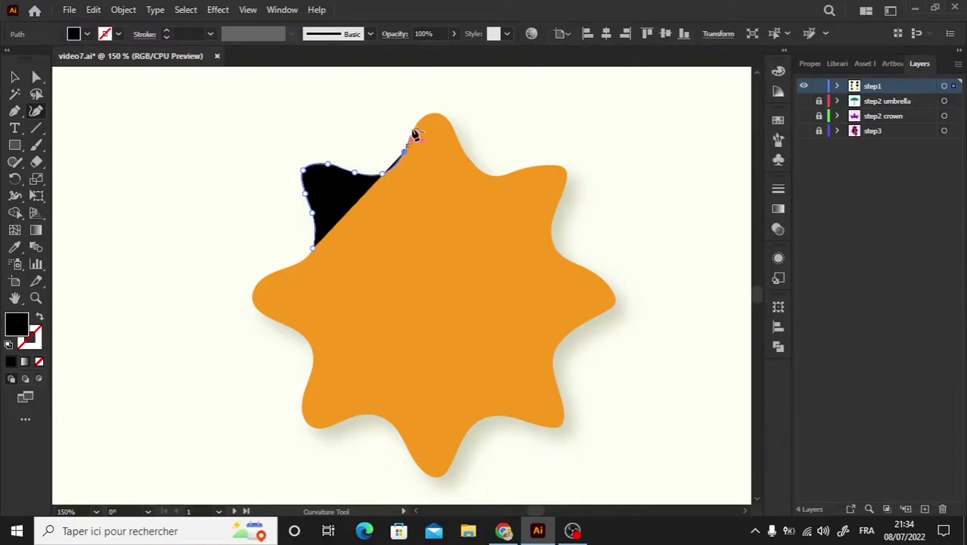
left_click(418, 121)
left_click(432, 114)
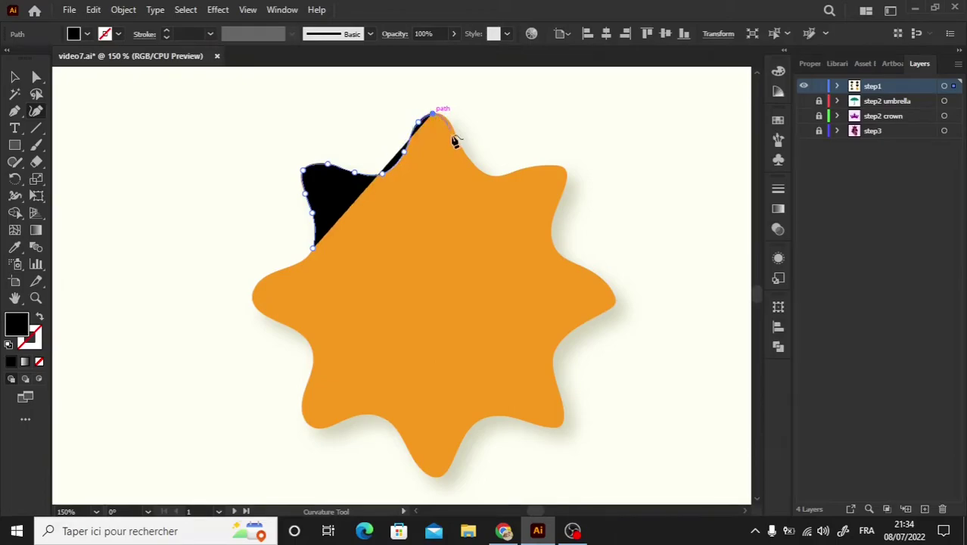
left_click(454, 132)
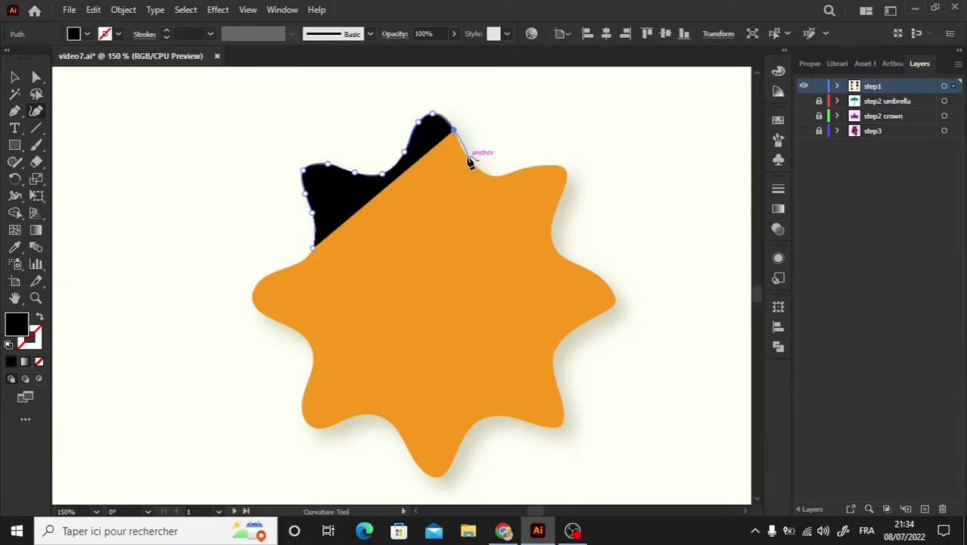
left_click(468, 159)
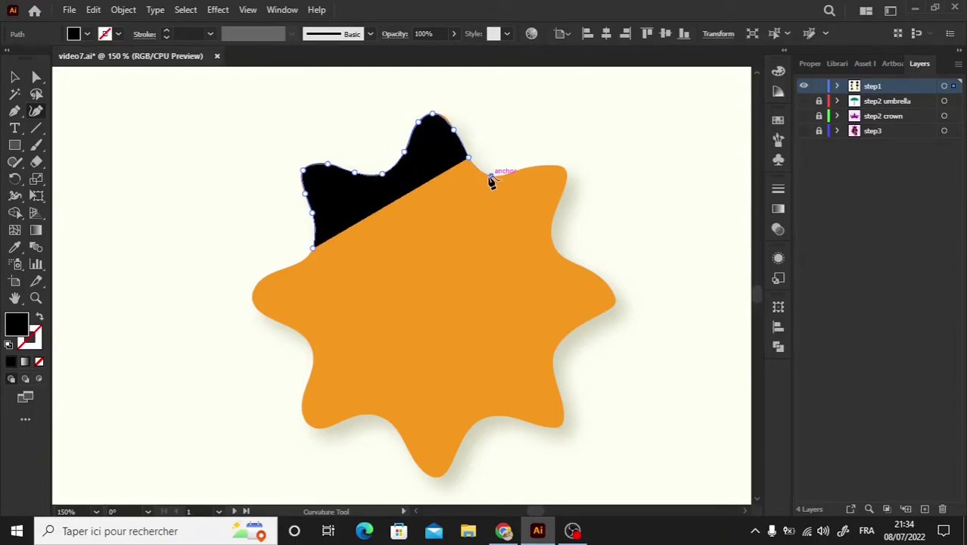
left_click(490, 174)
left_click(520, 168)
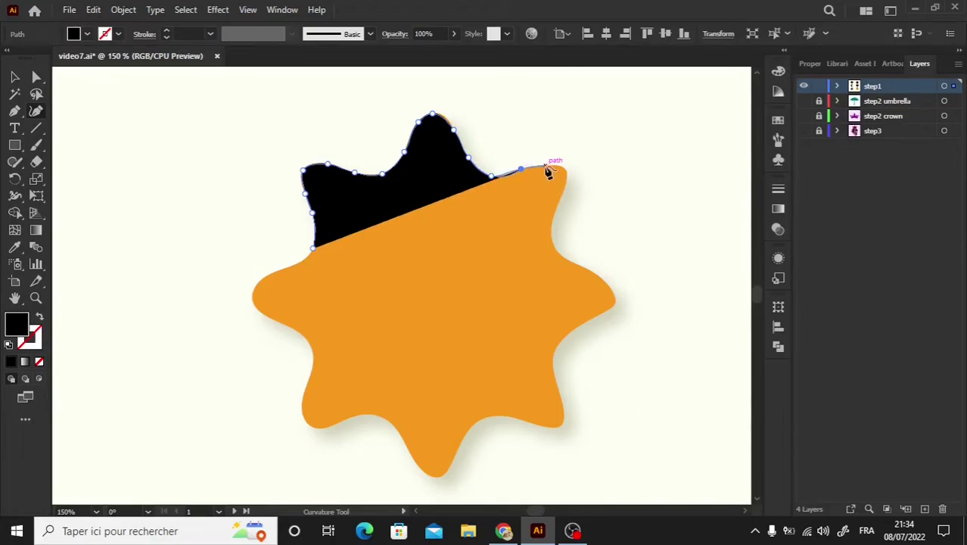
left_click(546, 166)
left_click(564, 168)
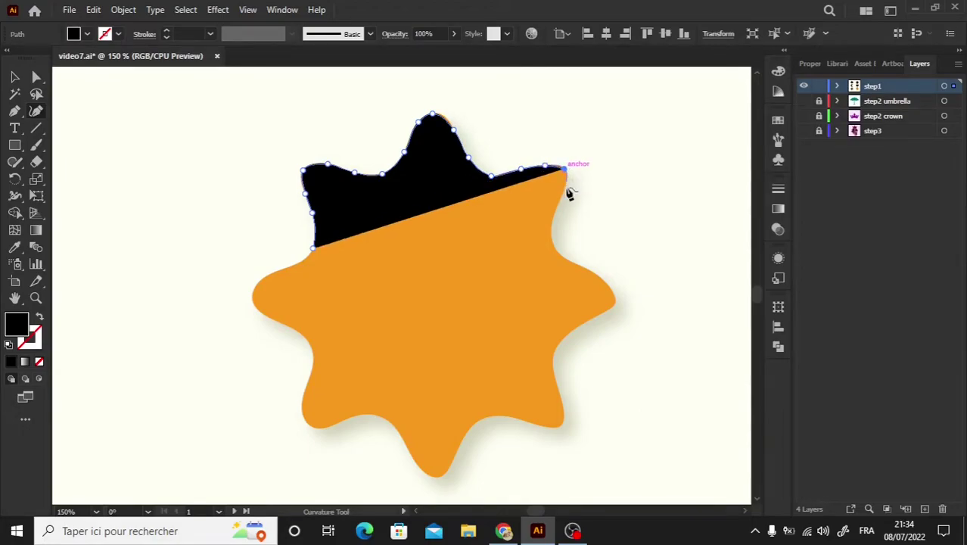
left_click(562, 192)
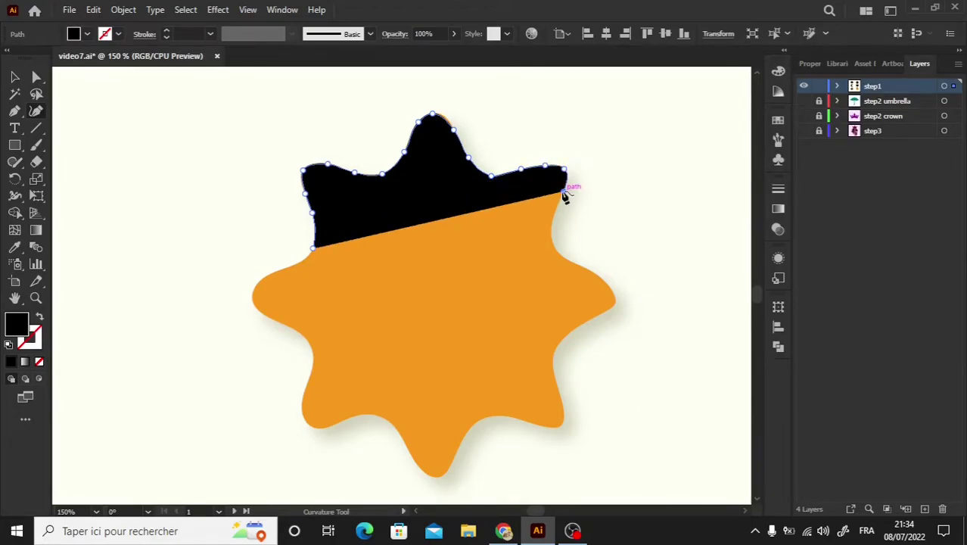
left_click(41, 317)
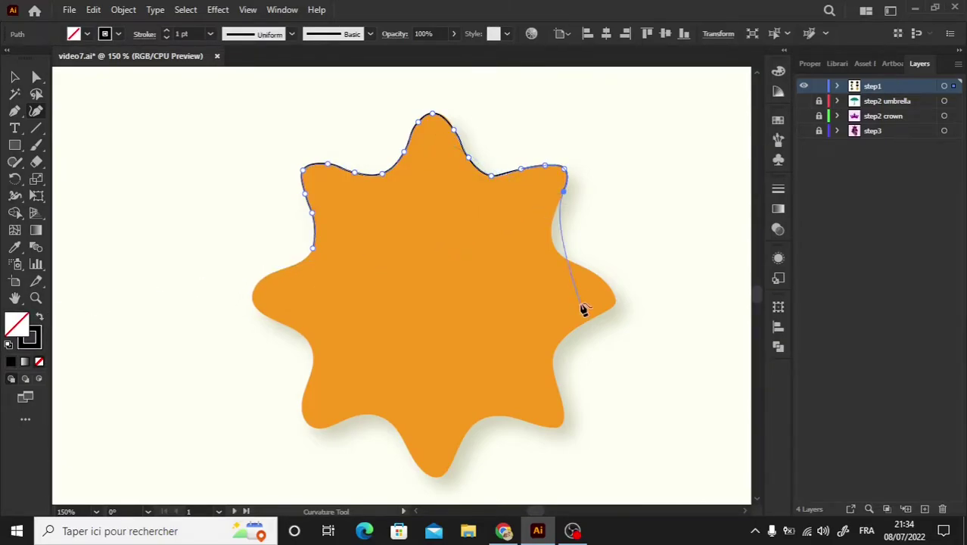
Refit the top-right curve and add anchors down the badge's right side.
key("ctrl+plus")
key("ctrl+plus")
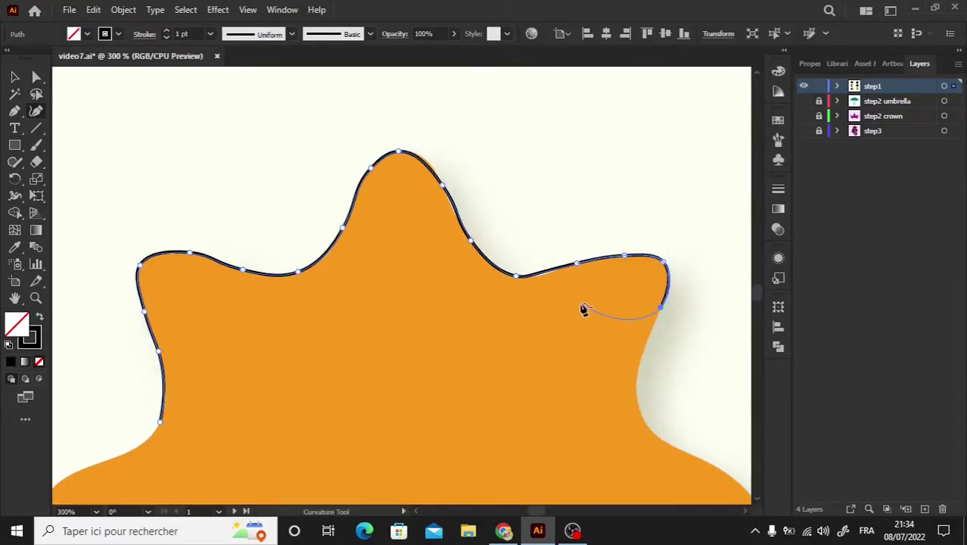
key("Escape")
left_click_drag(443, 184, 429, 168)
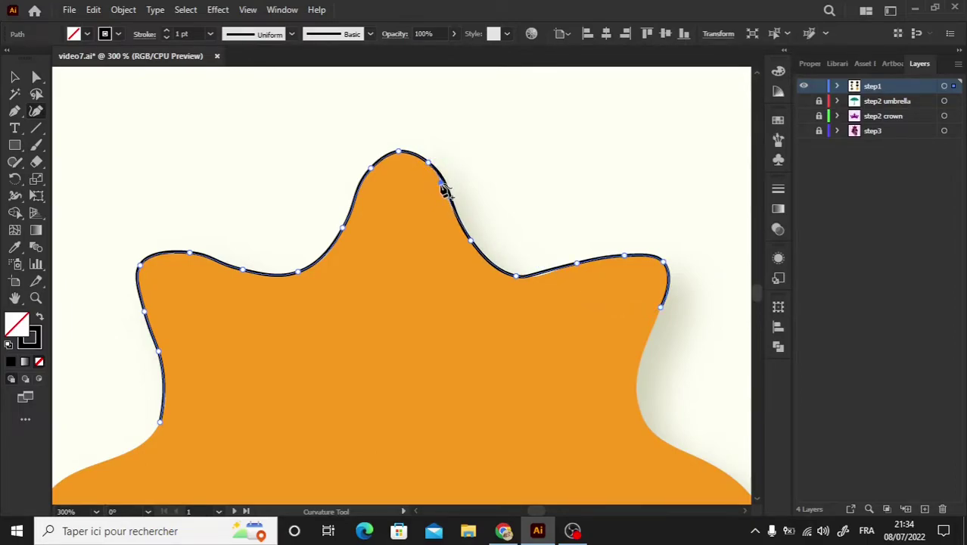
left_click(441, 183)
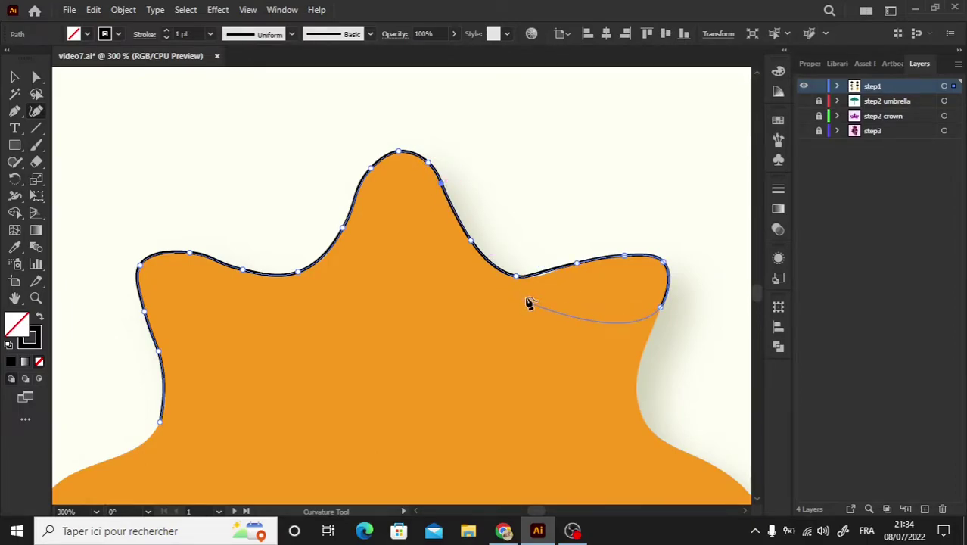
left_click(638, 375)
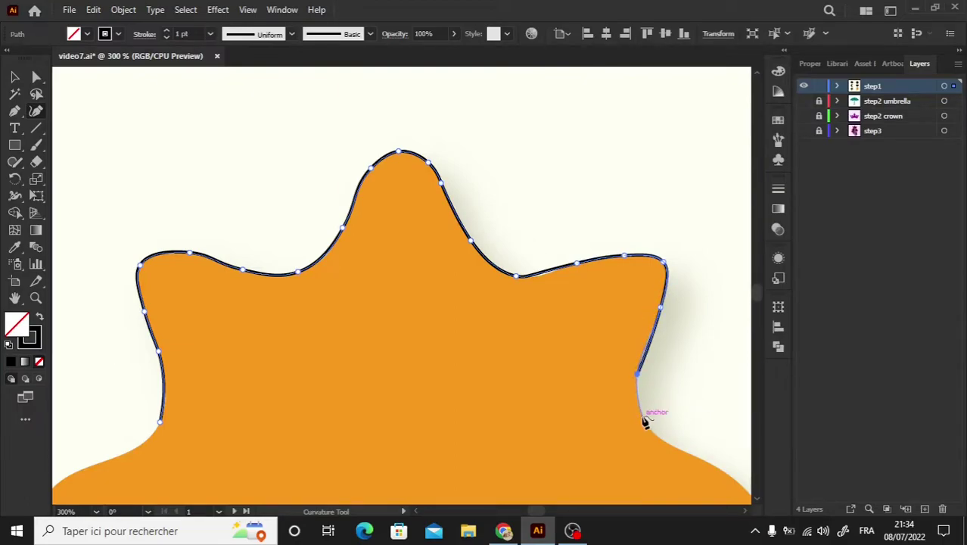
left_click(643, 418)
left_click(694, 454)
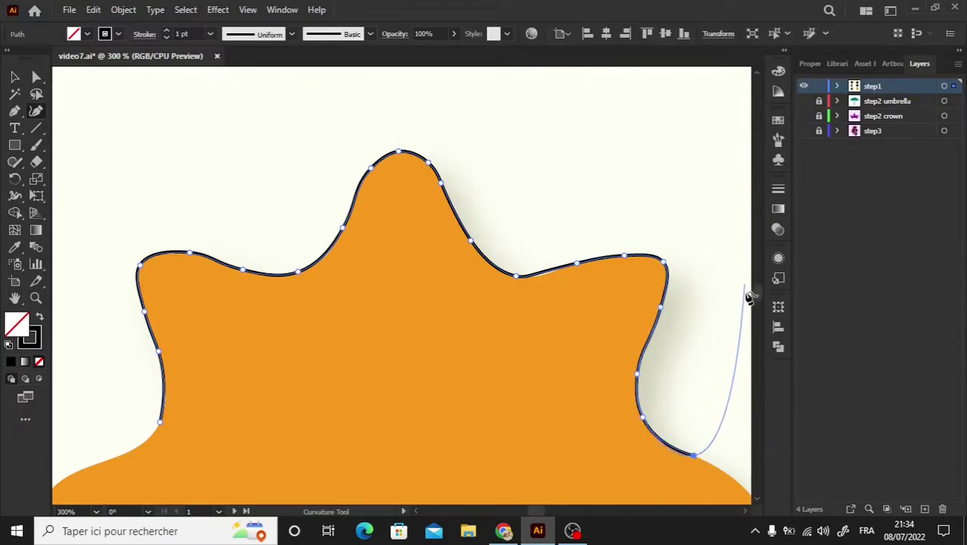
Fit an anchor into the badge's dip and trace around its right point and lower dip.
scroll(756, 304, "down", 3)
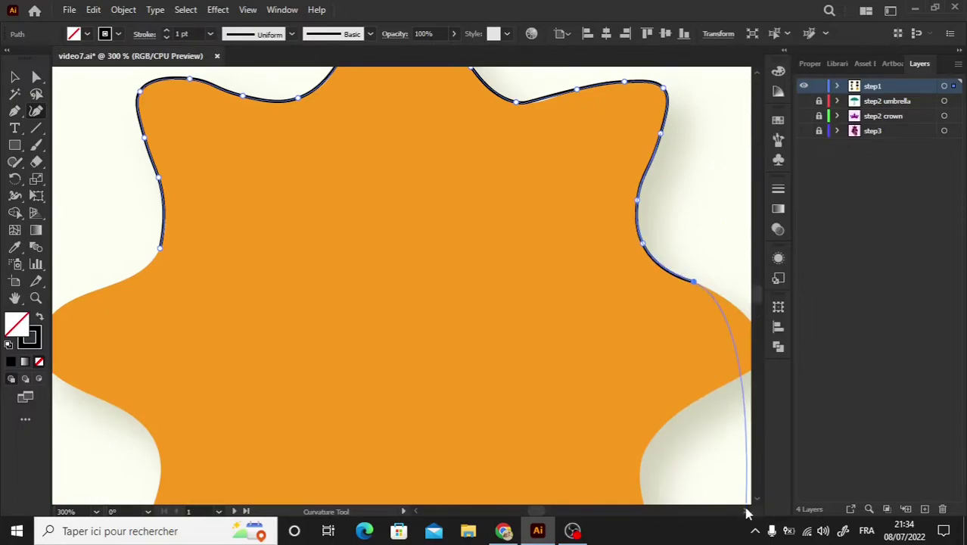
scroll(747, 513, "right", 4)
left_click(381, 102)
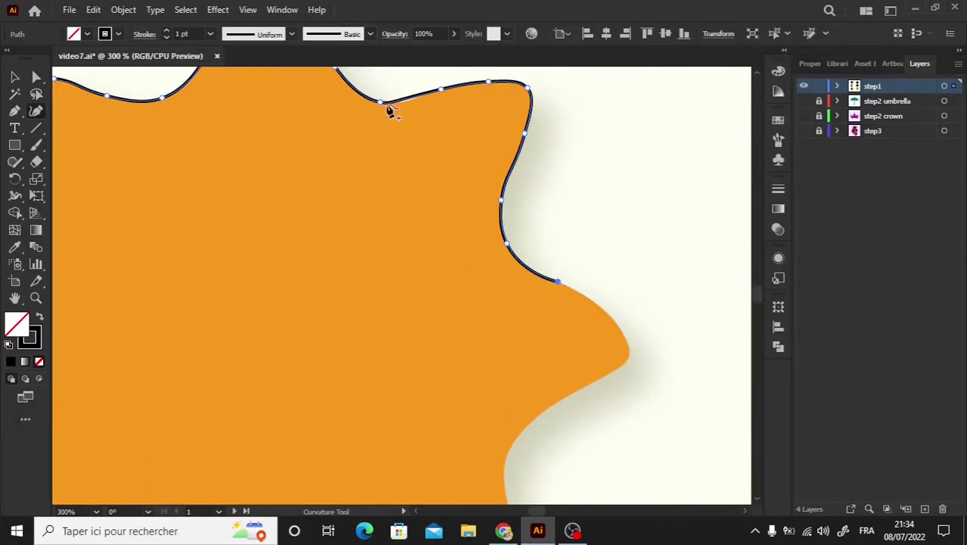
left_click_drag(390, 105, 397, 104)
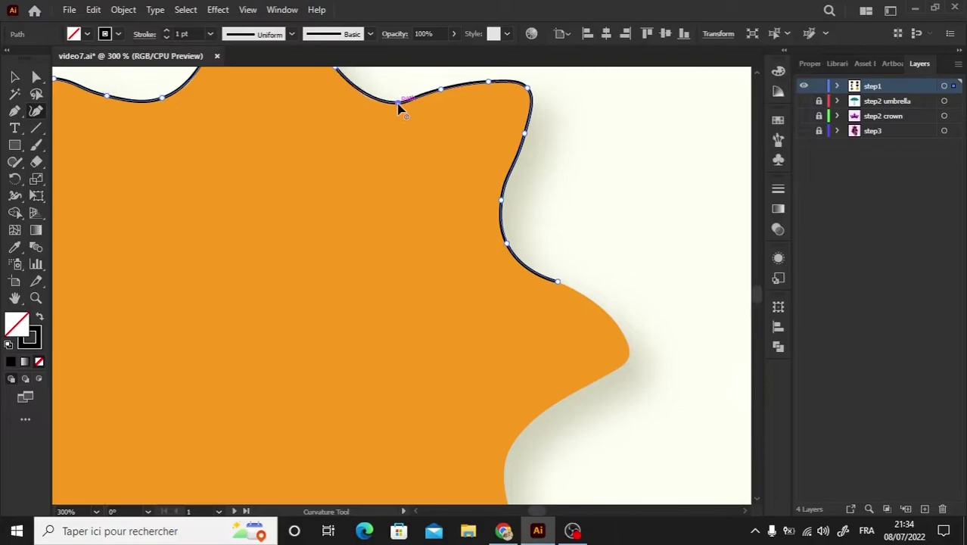
left_click(612, 316)
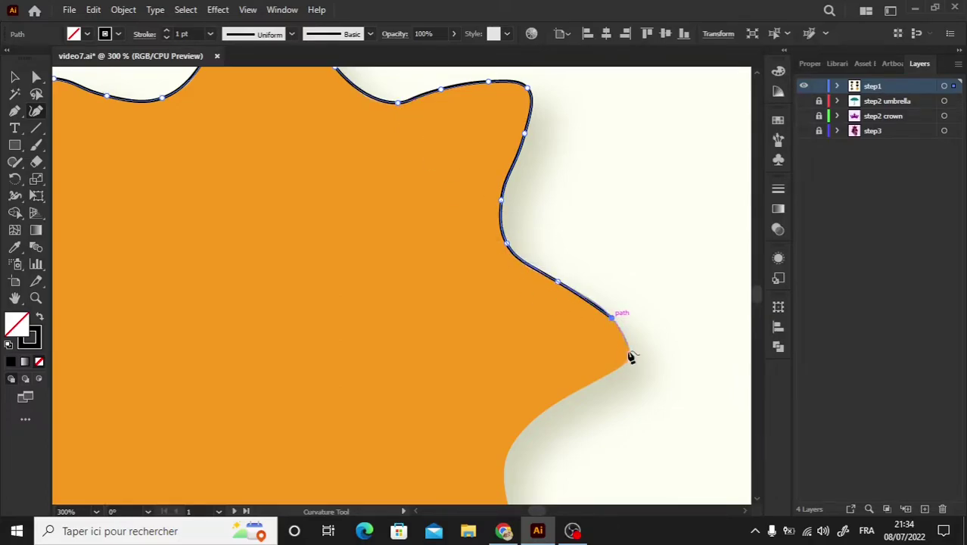
left_click(627, 357)
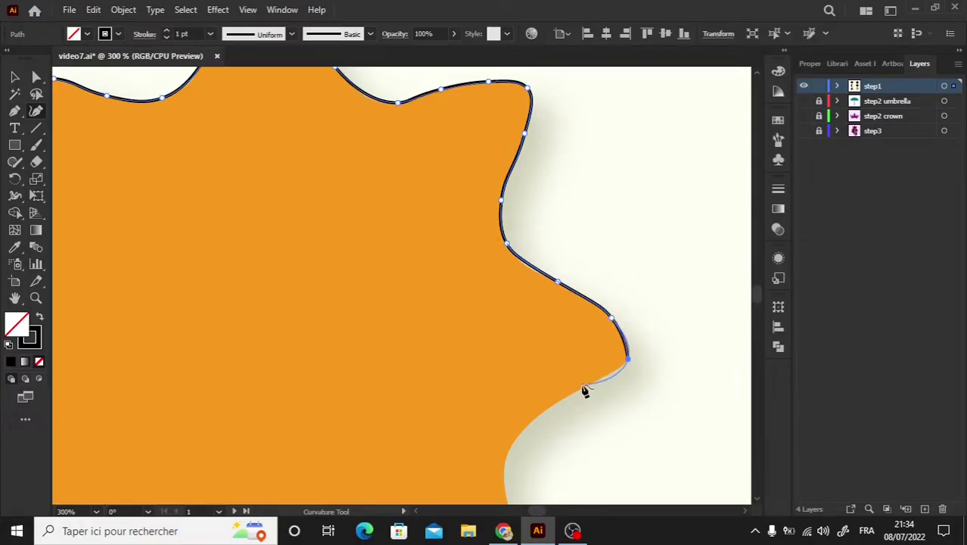
left_click(582, 385)
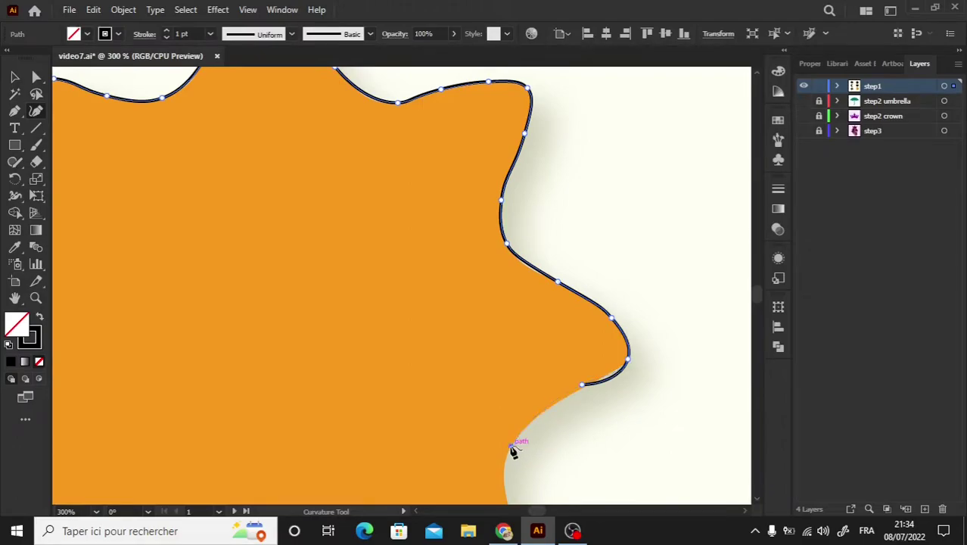
left_click(511, 447)
left_click(506, 492)
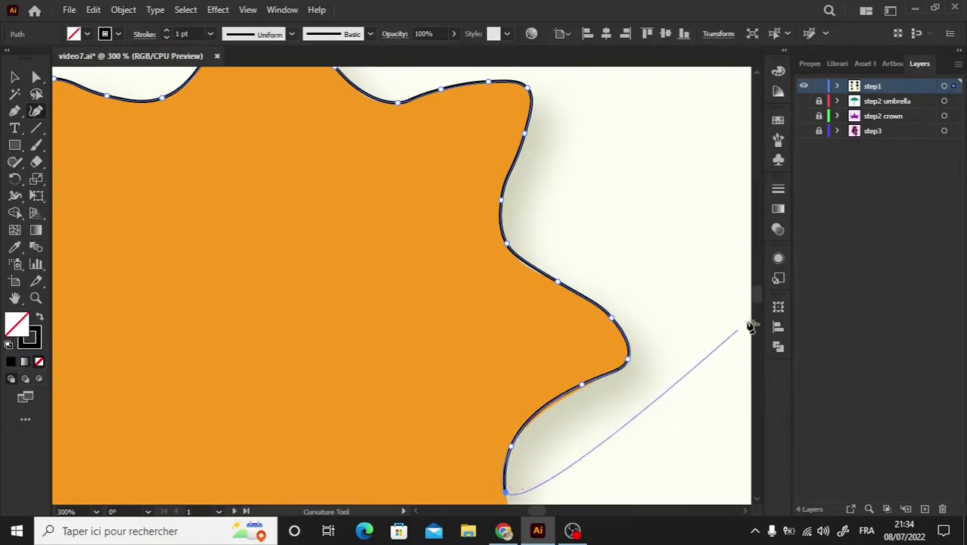
Hug the orange edge, then carry the outline down the right edge and along the bottom.
scroll(761, 306, "down", 5)
scroll(760, 306, "up", 3)
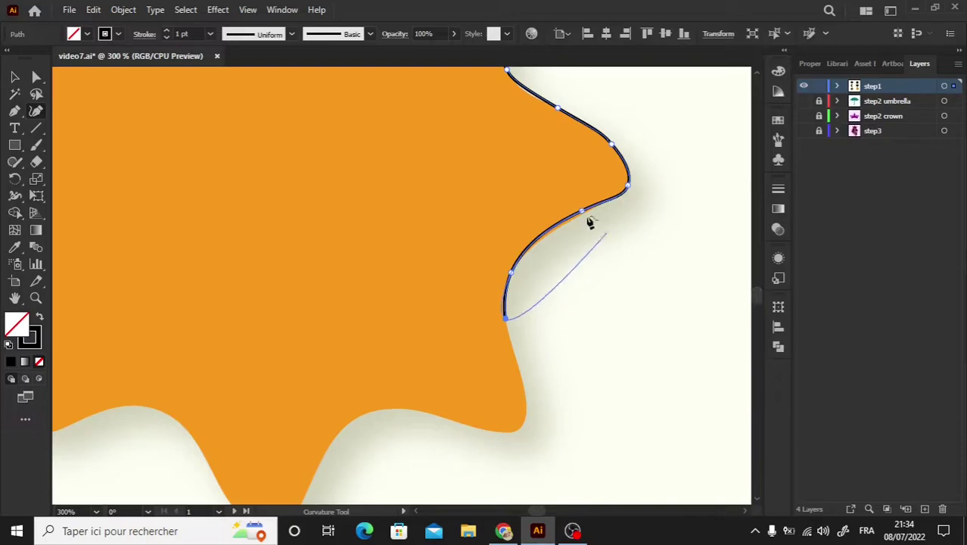
left_click_drag(581, 212, 580, 217)
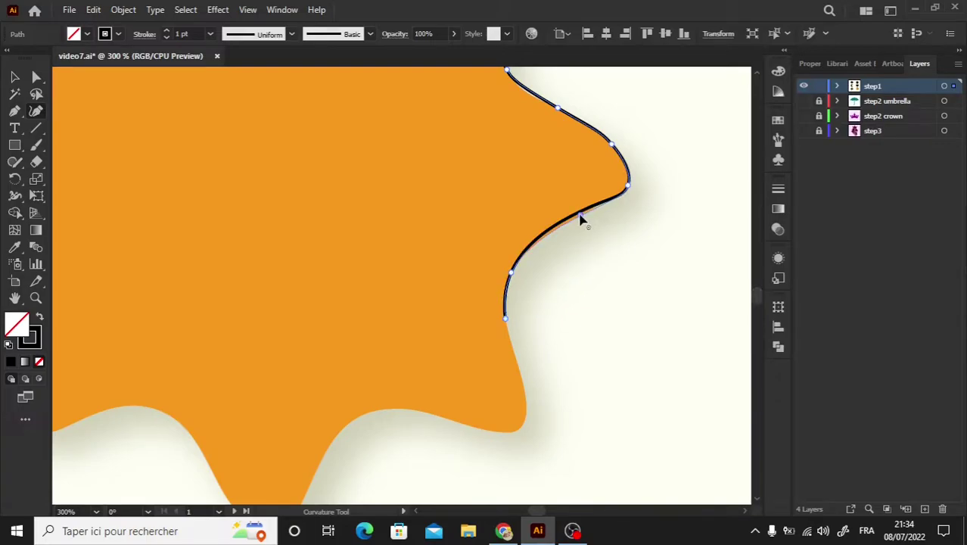
left_click(527, 404)
left_click(516, 431)
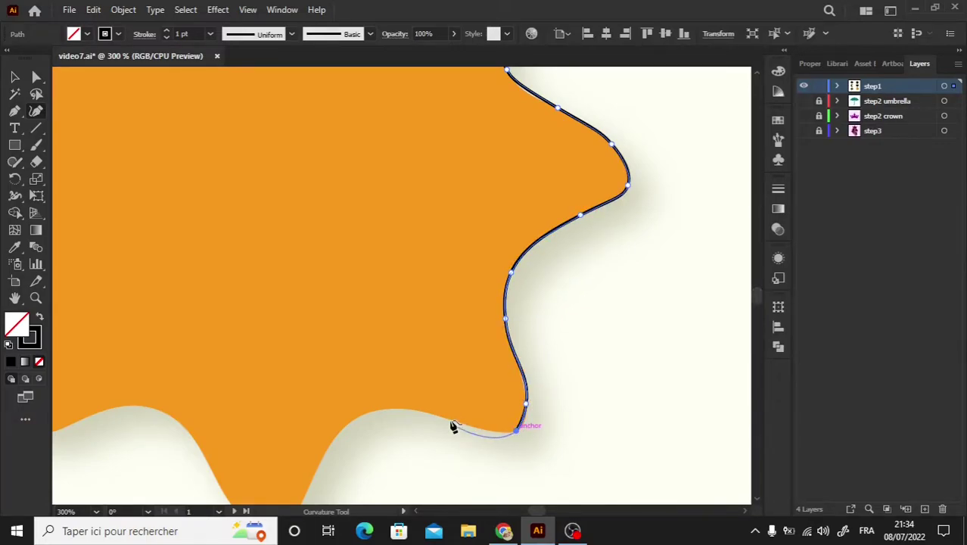
left_click(442, 417)
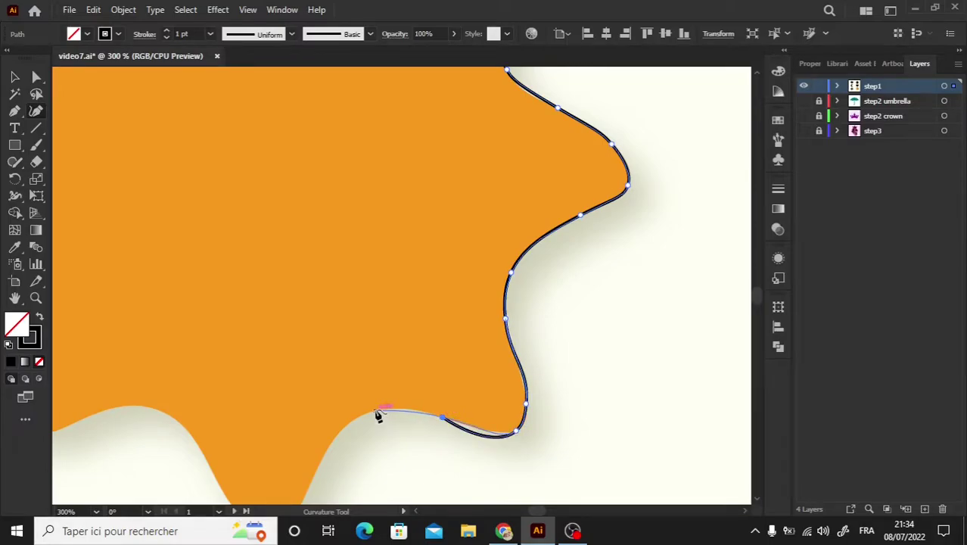
left_click(376, 411)
left_click(330, 445)
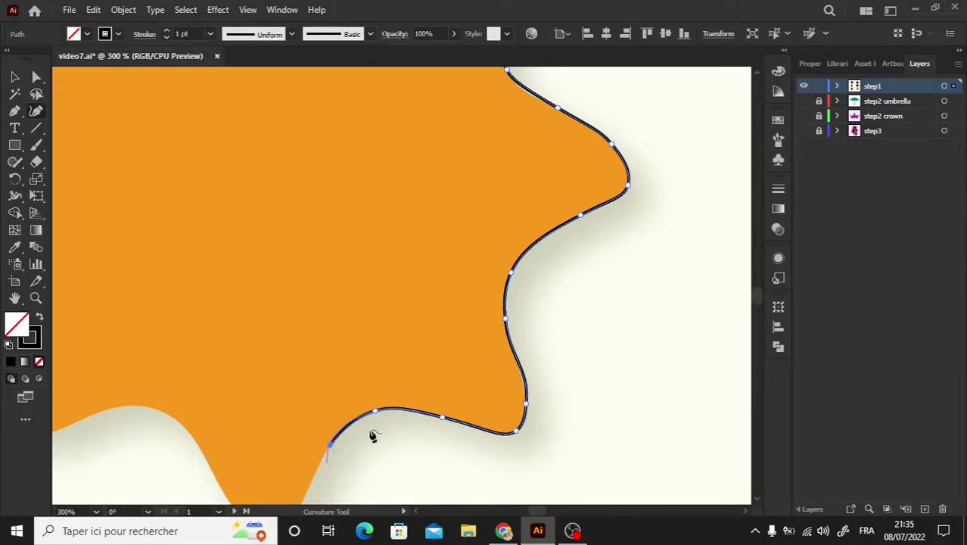
Trace around the lower lobe and up its left side, nudging a point to fit.
scroll(755, 304, "down", 3)
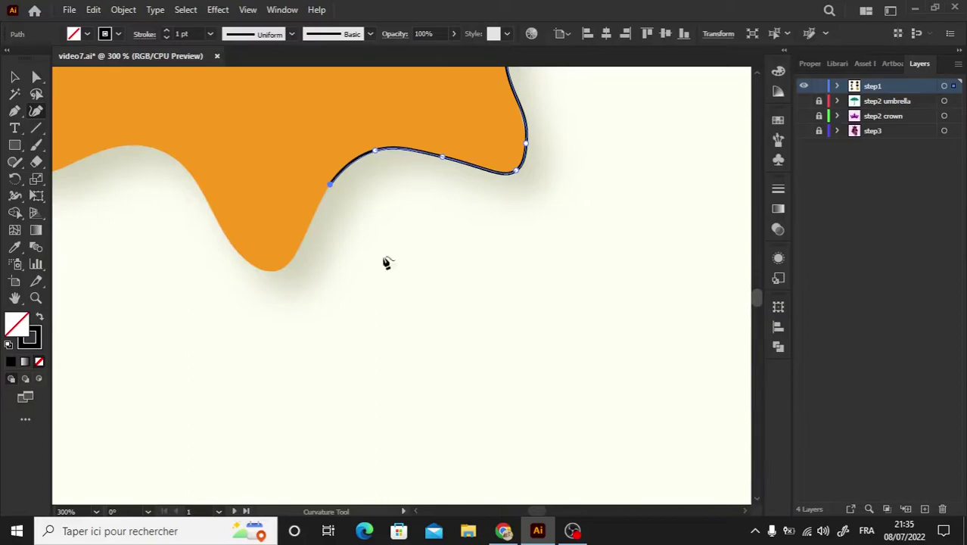
left_click(301, 244)
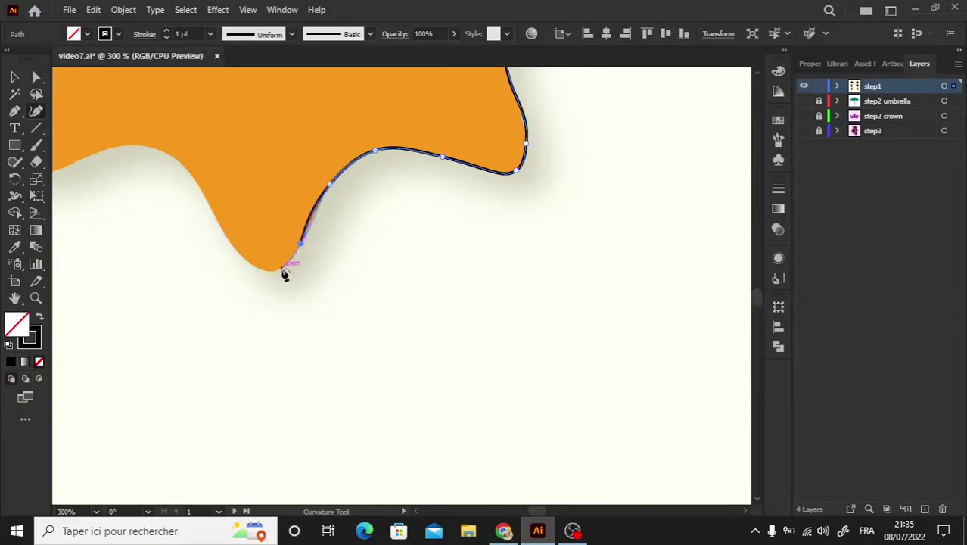
left_click(281, 268)
left_click(246, 261)
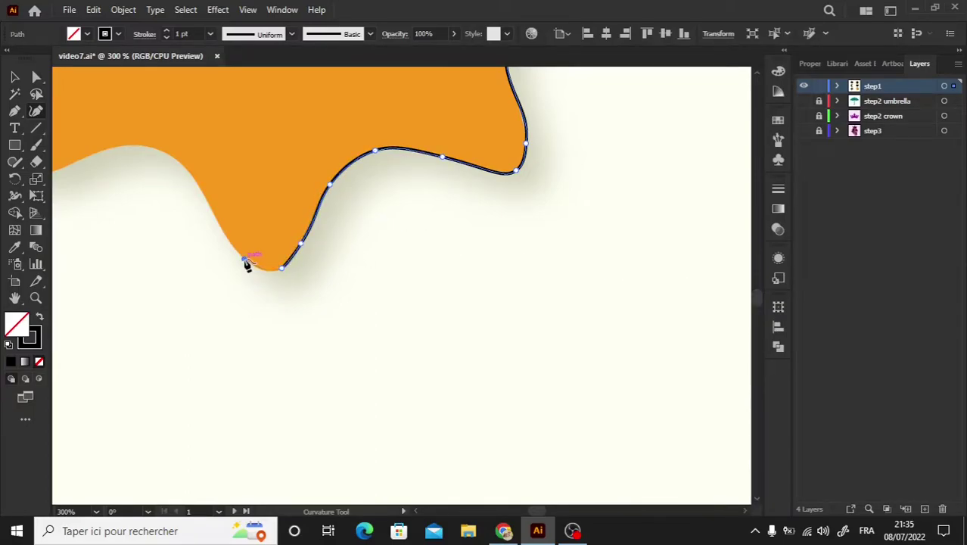
left_click(199, 186)
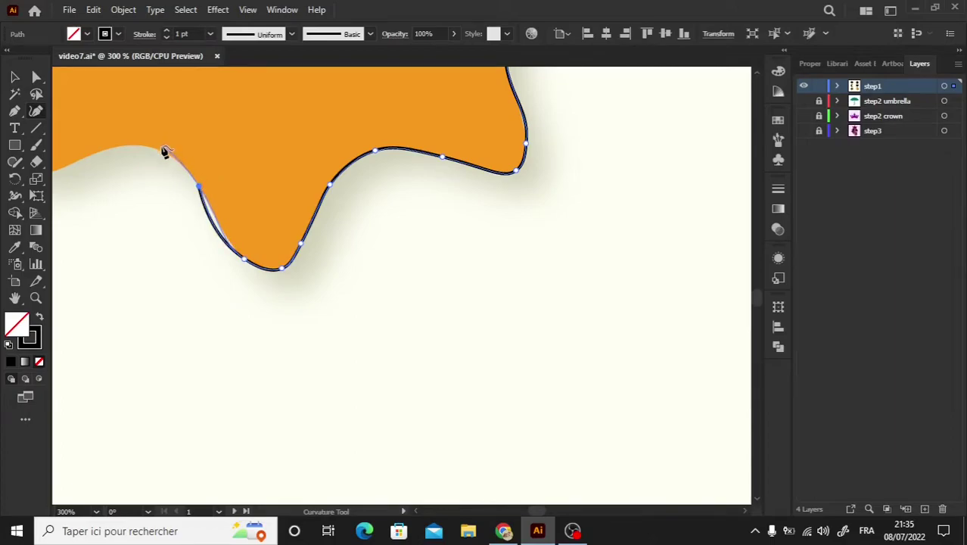
left_click(162, 147)
left_click(114, 147)
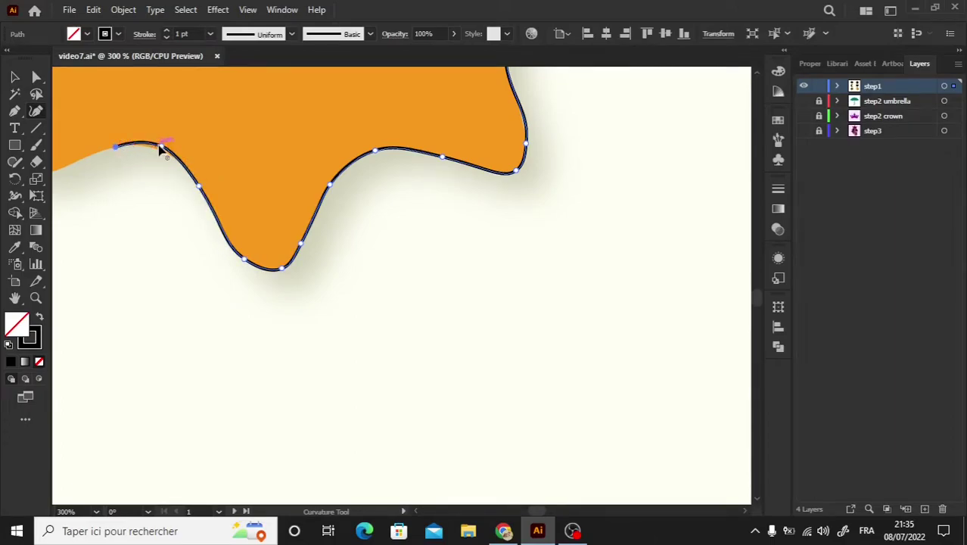
left_click_drag(157, 147, 152, 148)
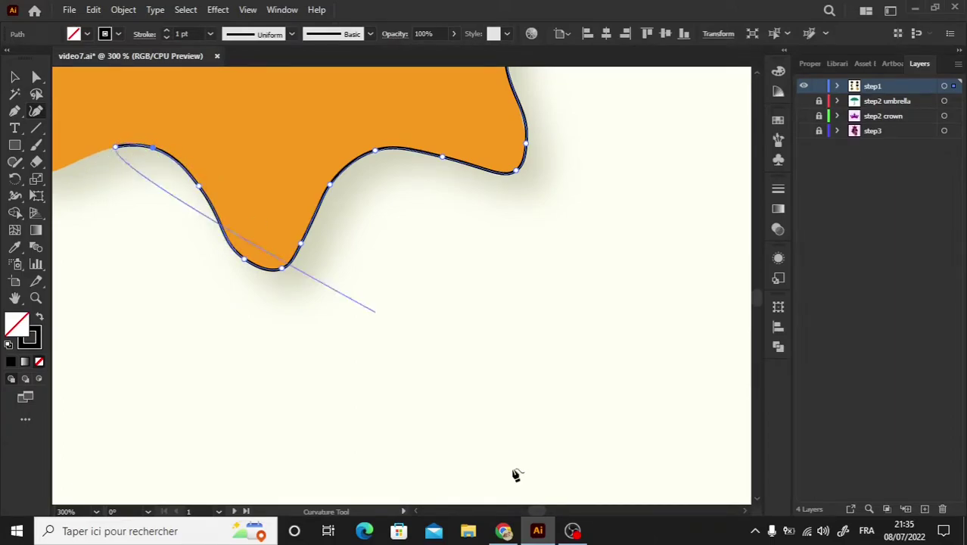
Continue the outline past the bottom-left corner and up the shape's left side.
left_click(416, 512)
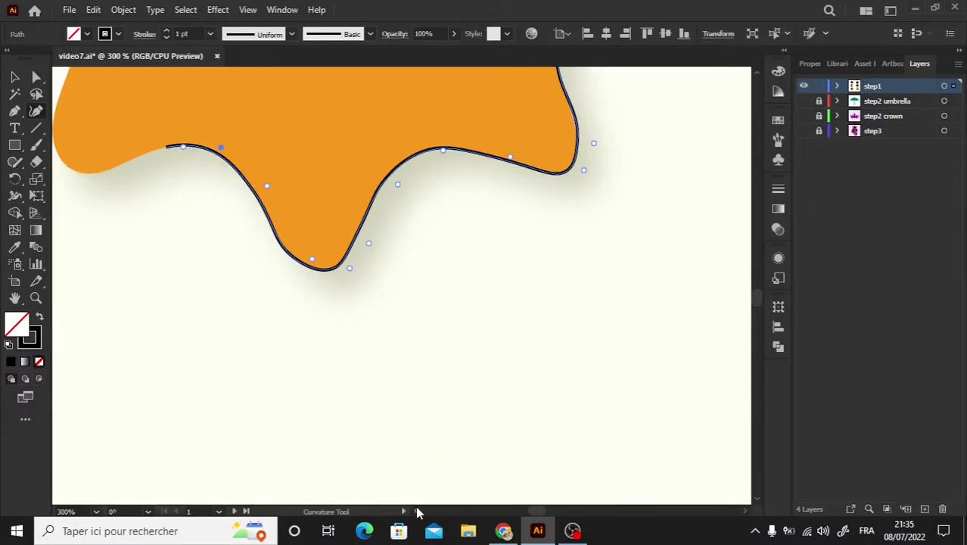
left_click(417, 512)
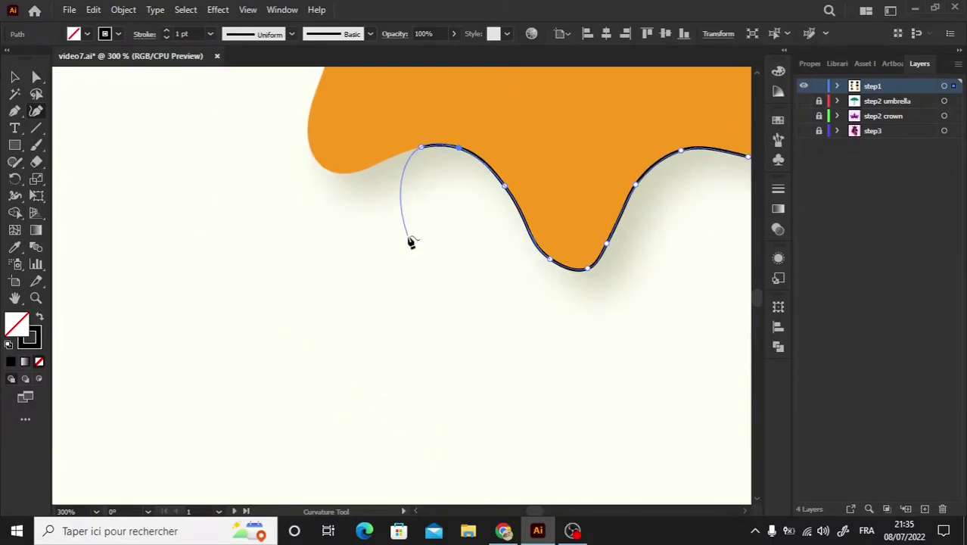
left_click(376, 166)
left_click(320, 165)
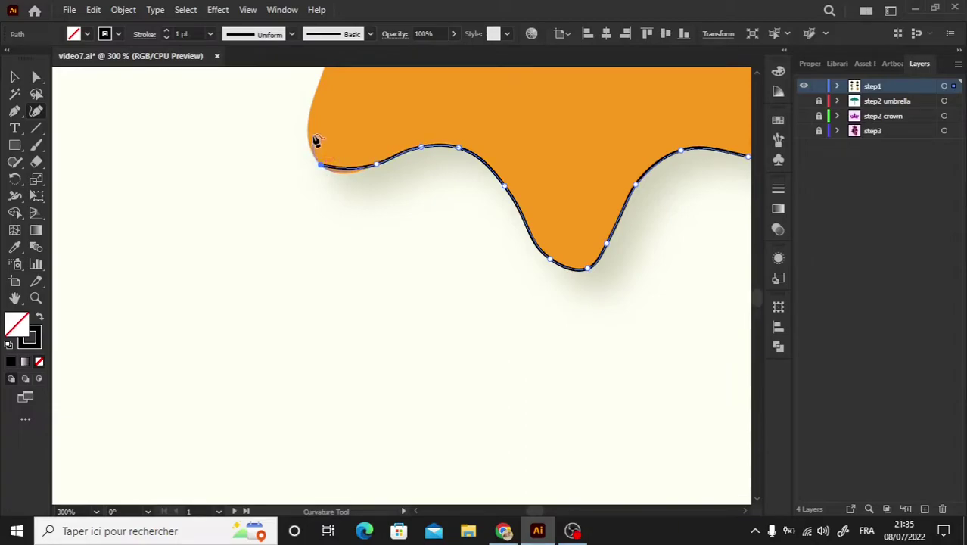
left_click(308, 121)
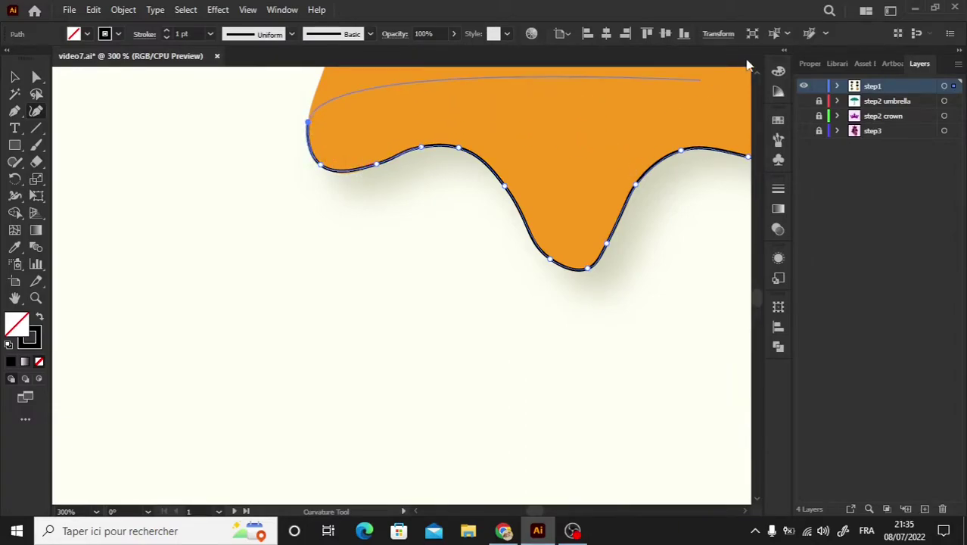
scroll(751, 68, "up", 1)
scroll(751, 69, "up", 4)
scroll(750, 68, "up", 4)
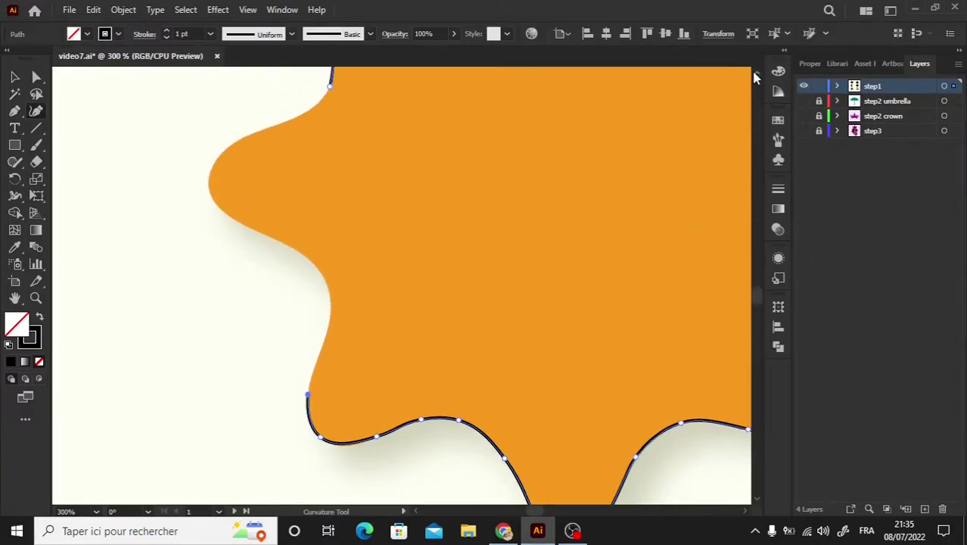
scroll(750, 69, "up", 2)
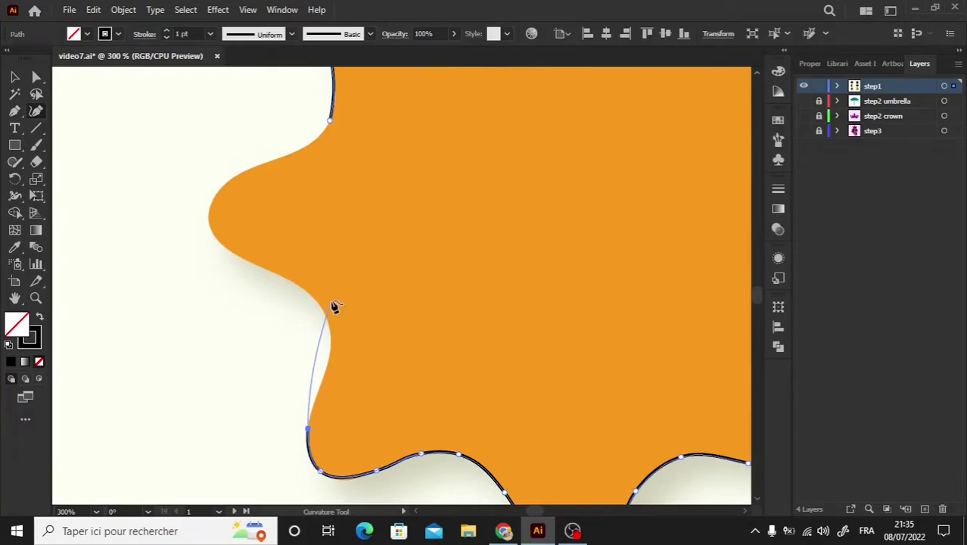
Trace up the left edge around the left bump and close the outline at its start.
left_click(326, 368)
left_click(323, 308)
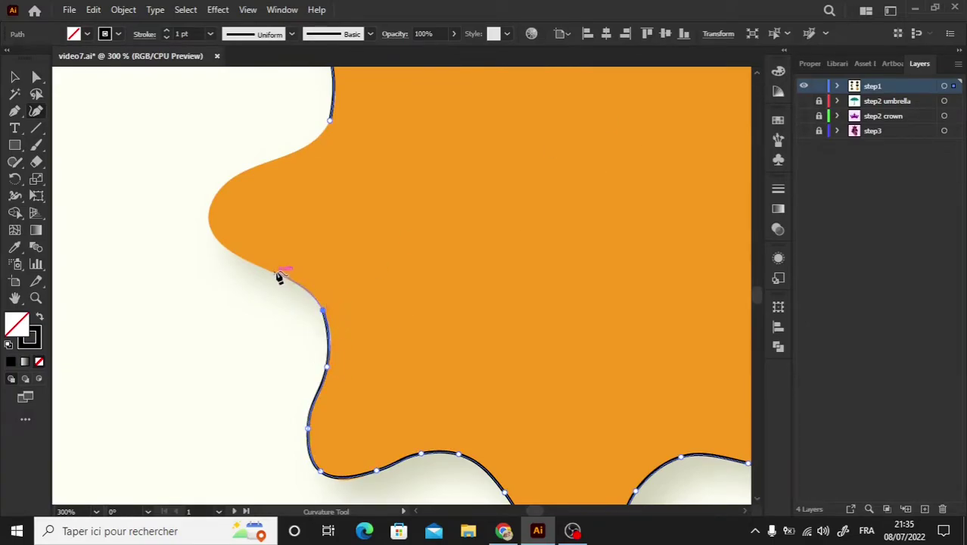
left_click(275, 274)
left_click(228, 251)
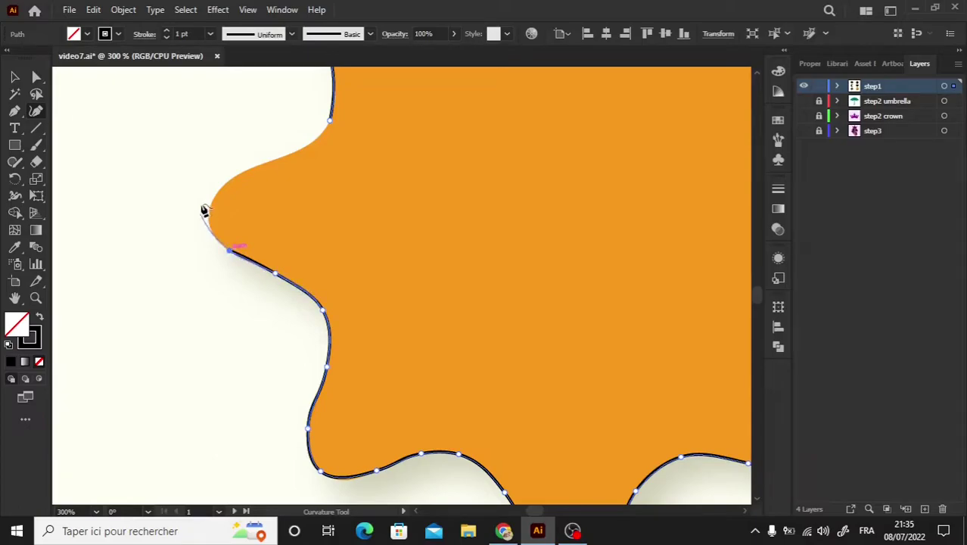
left_click(215, 196)
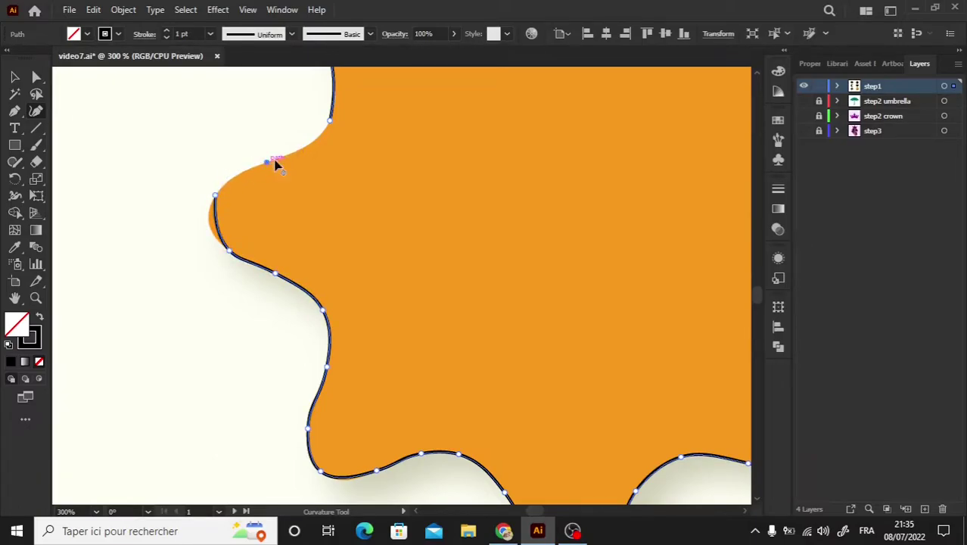
left_click(267, 162)
left_click(330, 122)
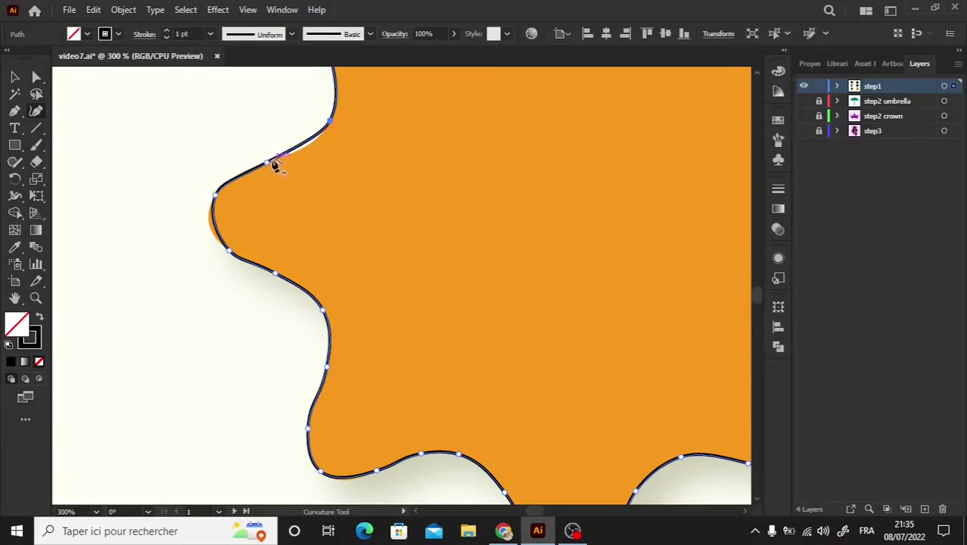
Refine the upper edge and adjust the left bump and bottom-left point to fit.
left_click(308, 145)
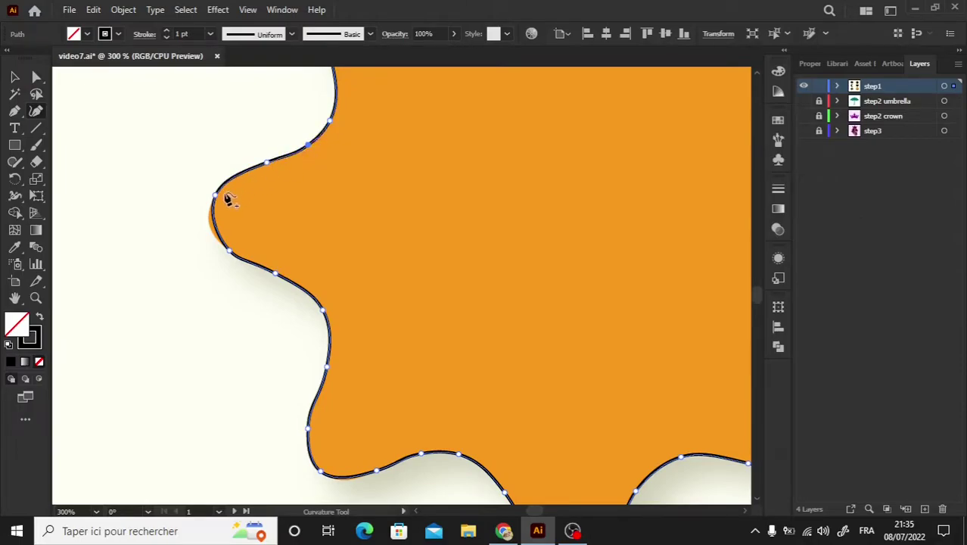
left_click_drag(214, 221, 209, 218)
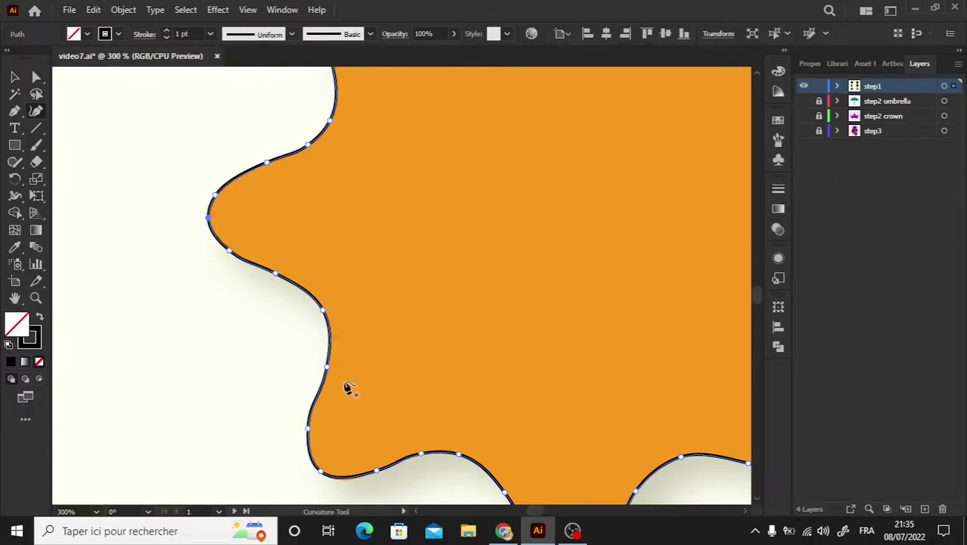
left_click(744, 512)
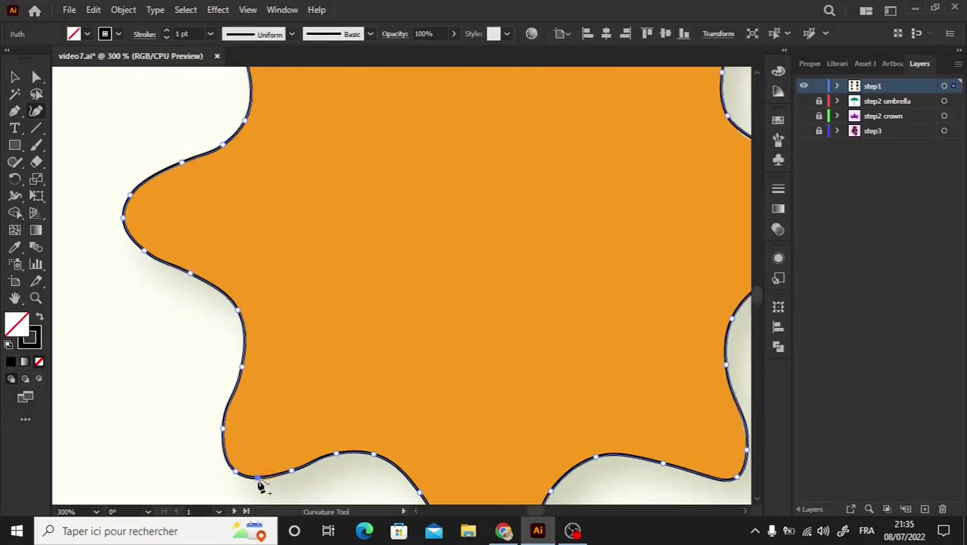
left_click_drag(257, 488, 255, 489)
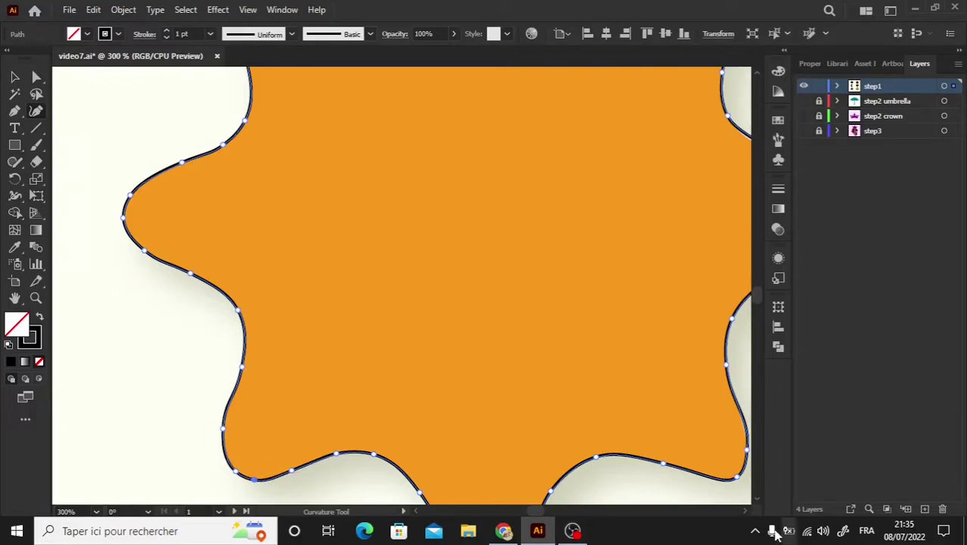
left_click(745, 512)
scroll(747, 517, "right", 5)
scroll(749, 517, "right", 5)
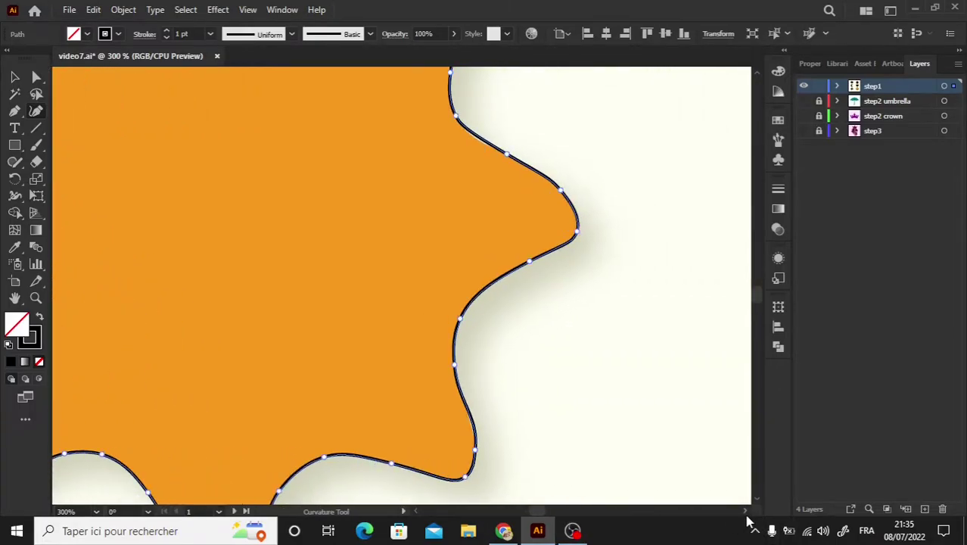
Add a point on the right lobe and reshape the lower-left curve to match the edge.
left_click(472, 427)
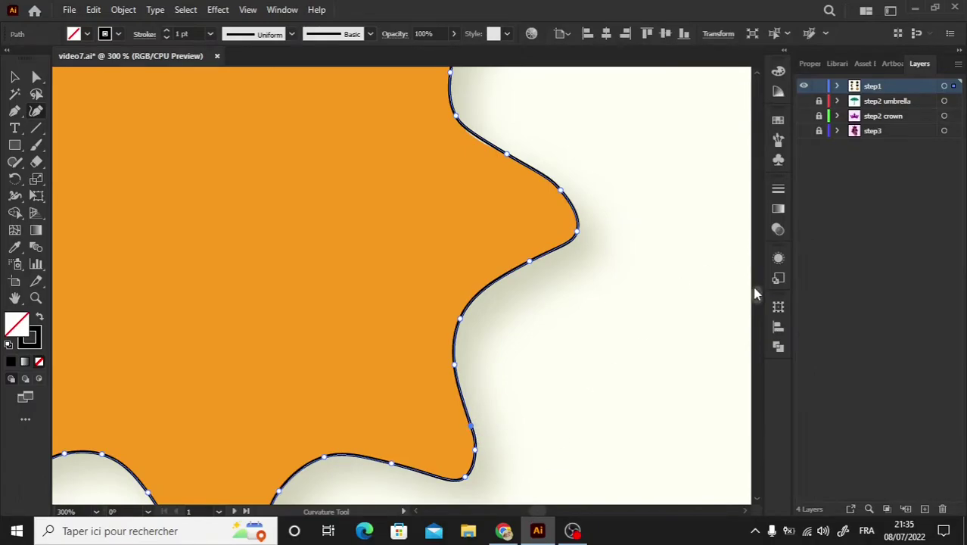
scroll(755, 294, "down", 5)
scroll(755, 295, "up", 3)
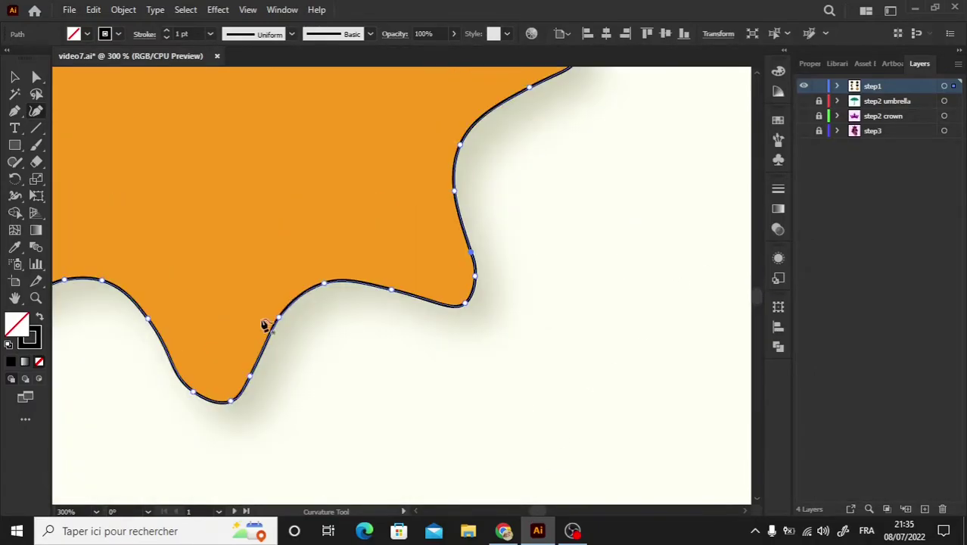
left_click(189, 388)
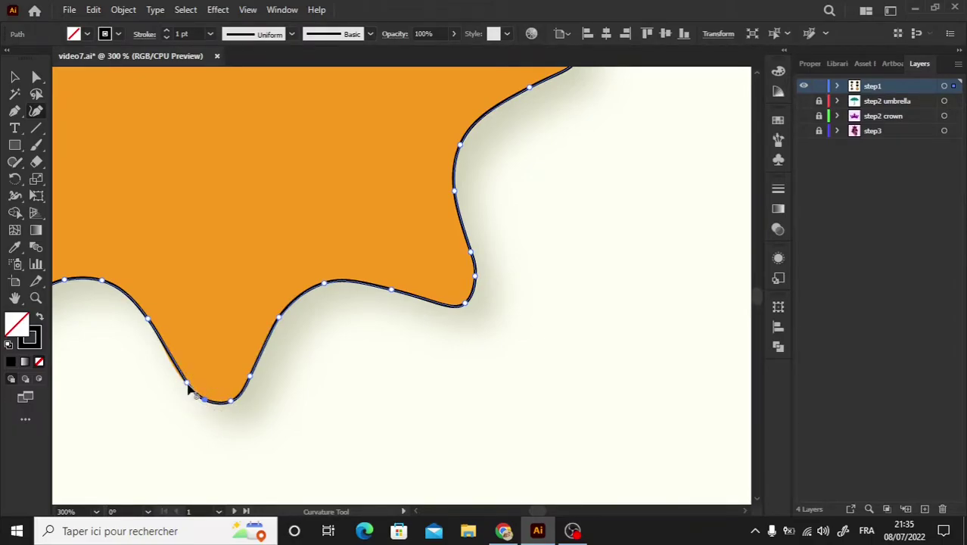
left_click_drag(189, 388, 182, 384)
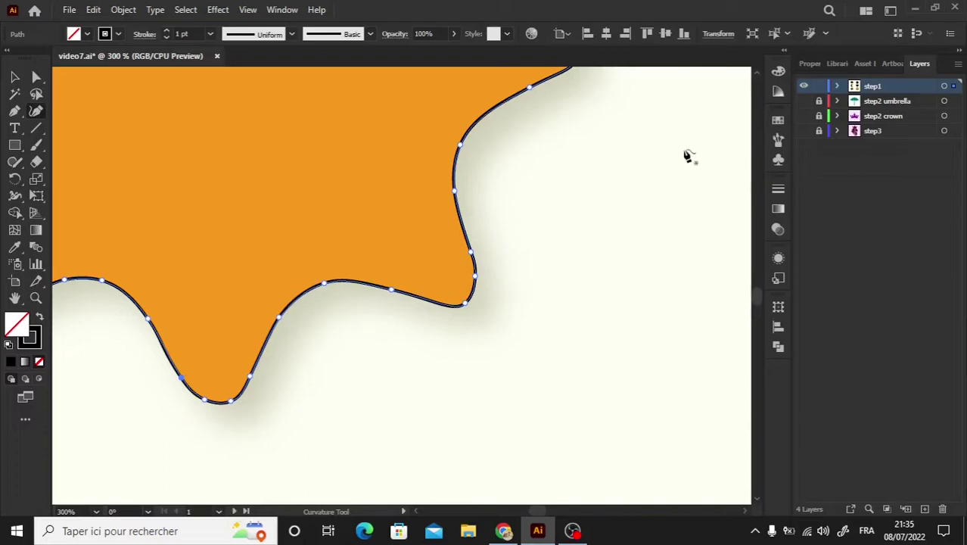
scroll(754, 79, "up", 3)
scroll(753, 79, "up", 3)
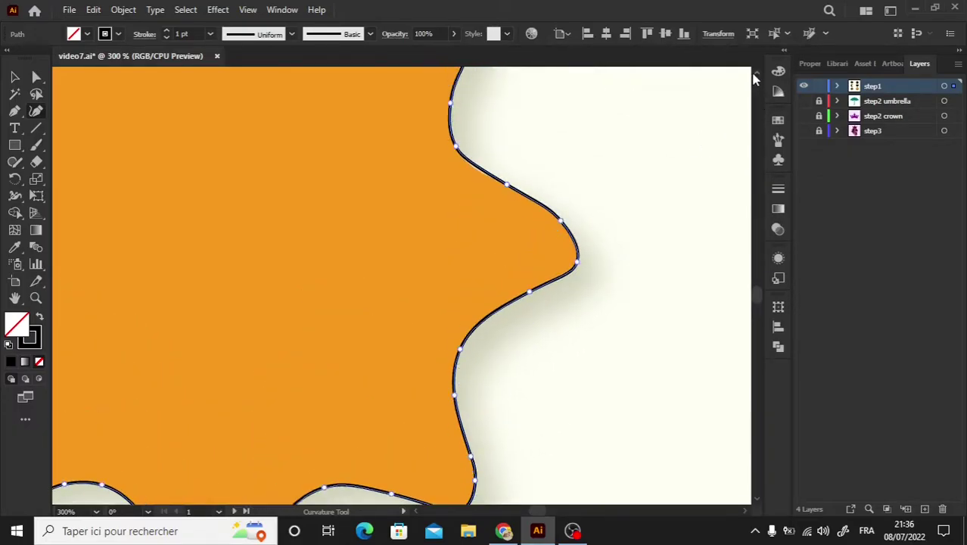
scroll(754, 78, "up", 3)
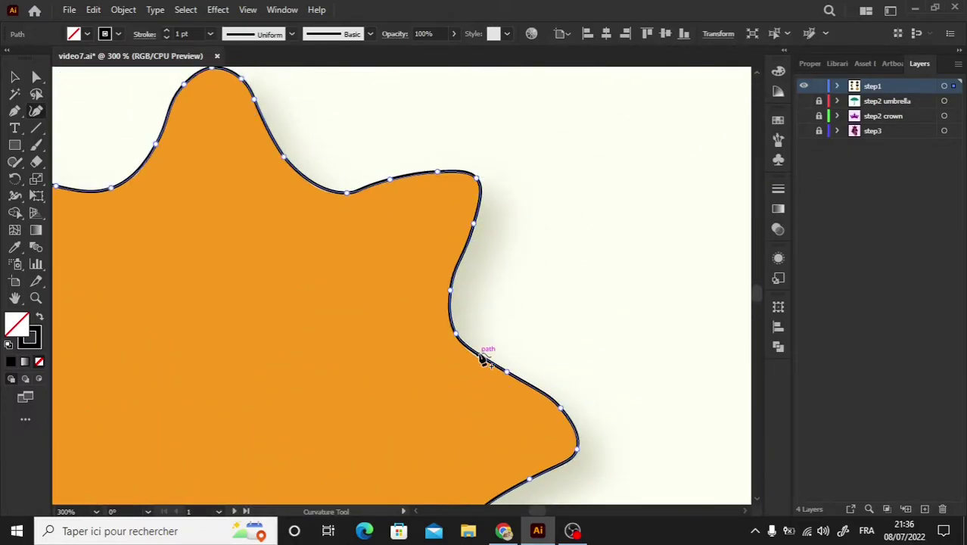
Add anchors along the right and upper edges and nudge the top-left anchor into place.
left_click(476, 356)
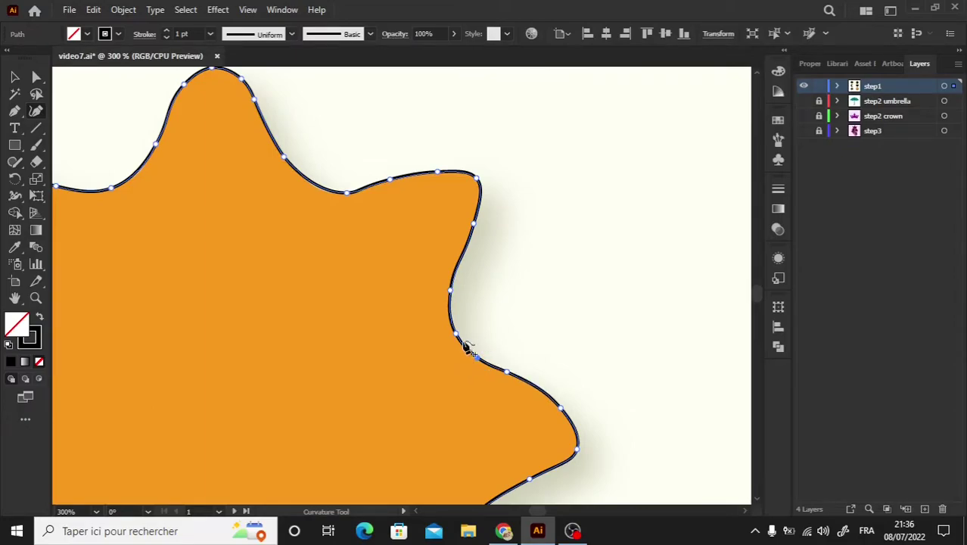
left_click(312, 188)
left_click(312, 186)
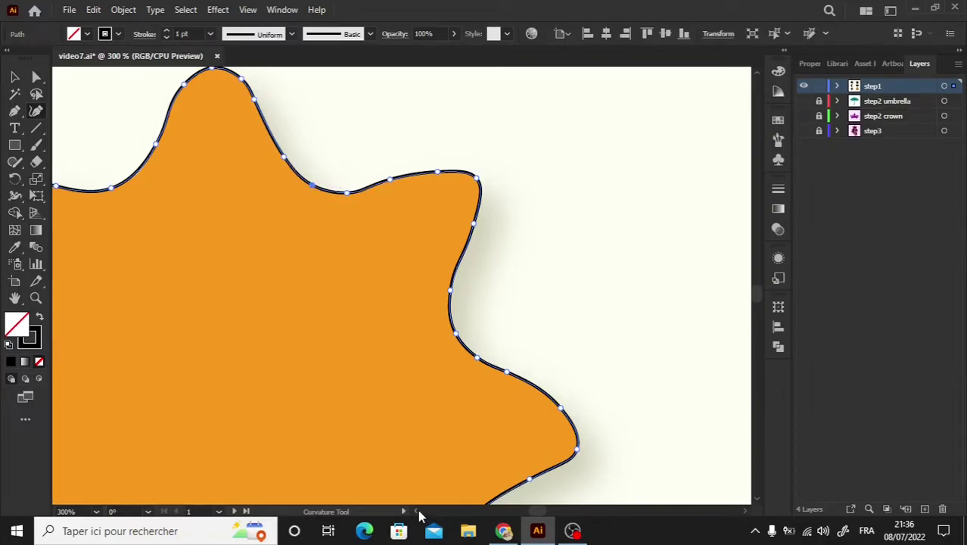
scroll(419, 512, "left", 3)
scroll(418, 512, "left", 3)
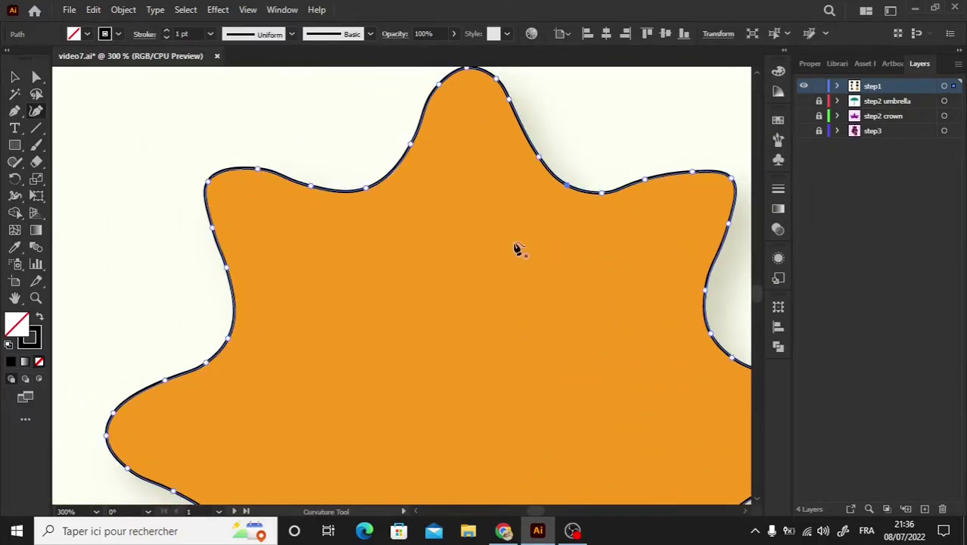
left_click(652, 179)
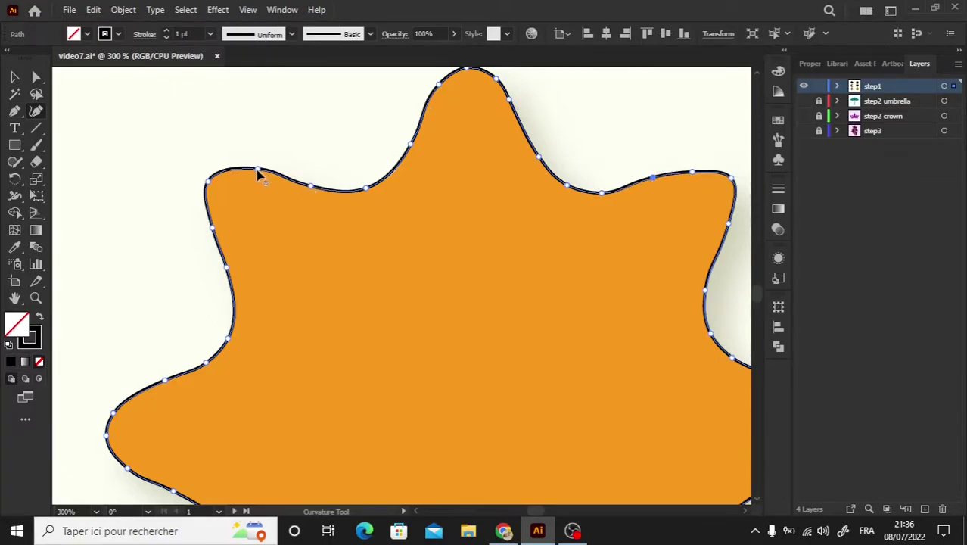
left_click(238, 169)
left_click_drag(238, 170, 230, 171)
Reshape the top bump's anchors so the path hugs the bump's outline.
scroll(447, 253, "up", 3)
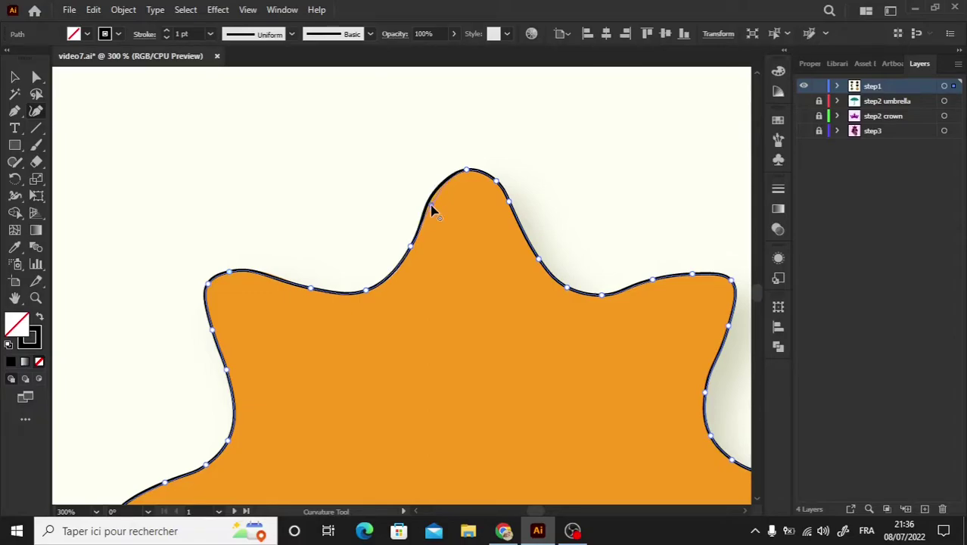
left_click_drag(438, 187, 433, 193)
left_click_drag(408, 249, 401, 263)
left_click_drag(430, 202, 441, 184)
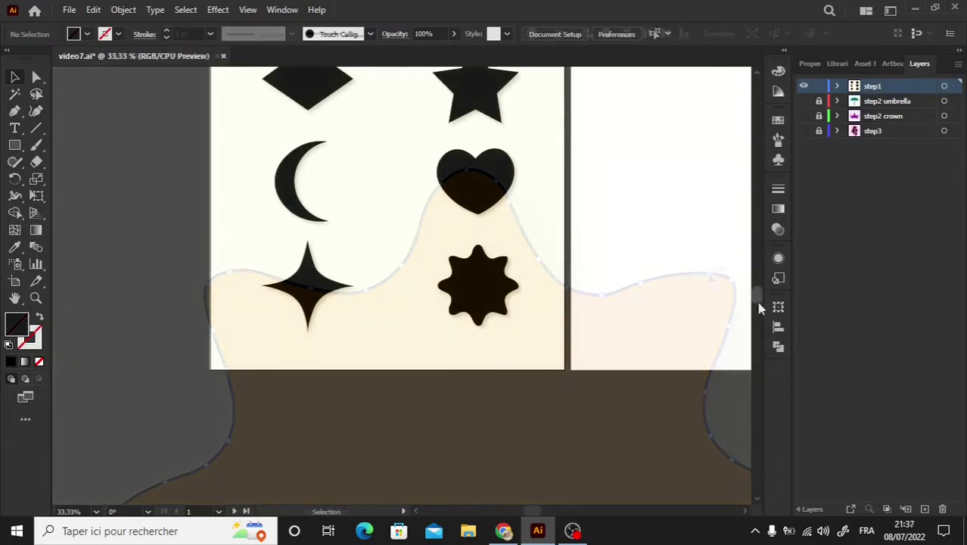
Select all six shapes, lock the step1 layer and make the step2 umbrella layer visible.
left_click_drag(757, 301, 756, 275)
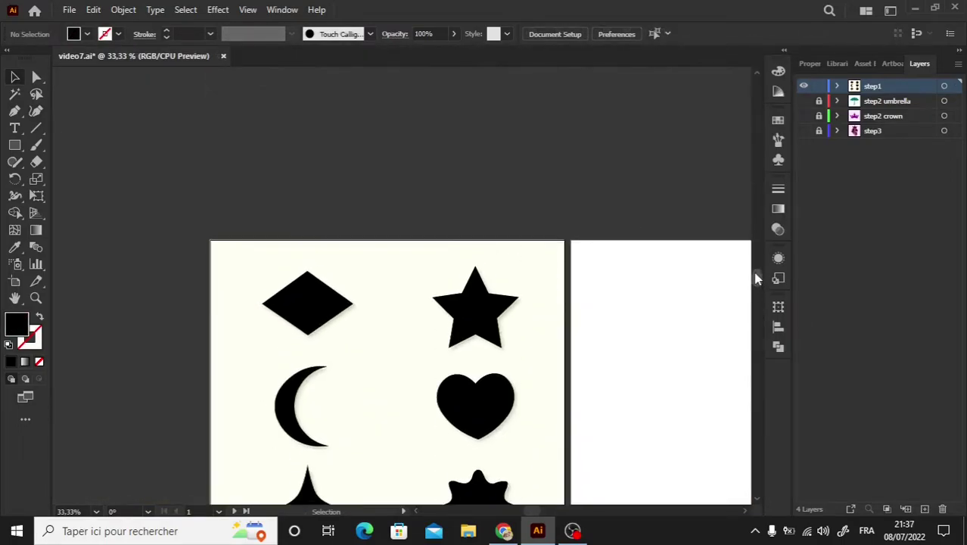
scroll(754, 281, "down", 3)
key("ctrl+a")
left_click(778, 70)
left_click(743, 193)
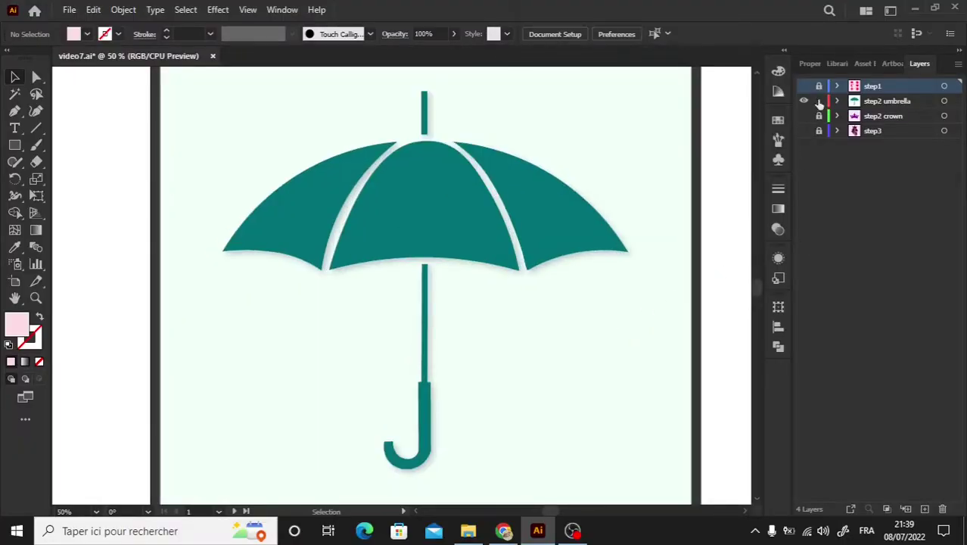
Lock the whole umbrella artwork on the step2 umbrella layer with Ctrl+2.
left_click(870, 101)
left_click_drag(232, 76, 615, 491)
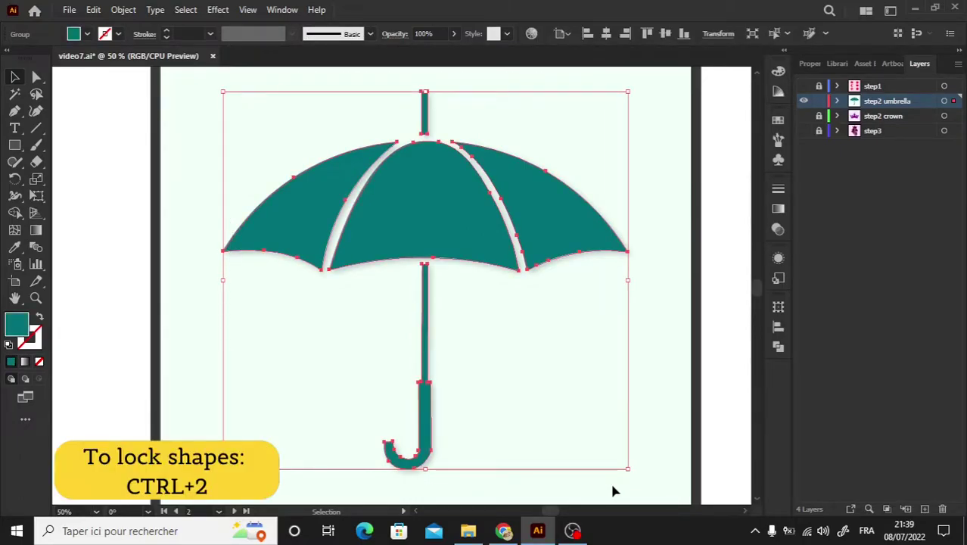
key("ctrl+2")
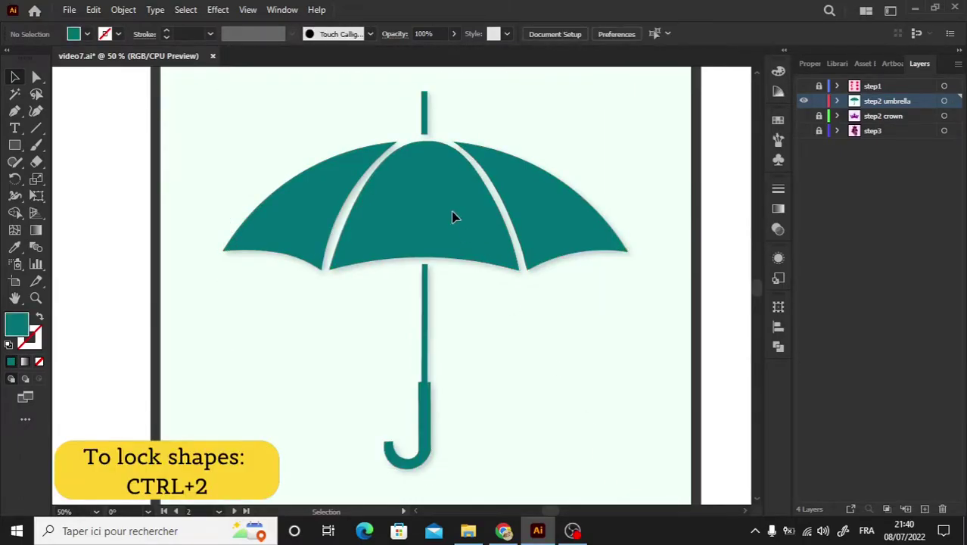
Start an unfilled curvature path from the umbrella's left tip to its peak, following the panel's curve.
key("shift+grave")
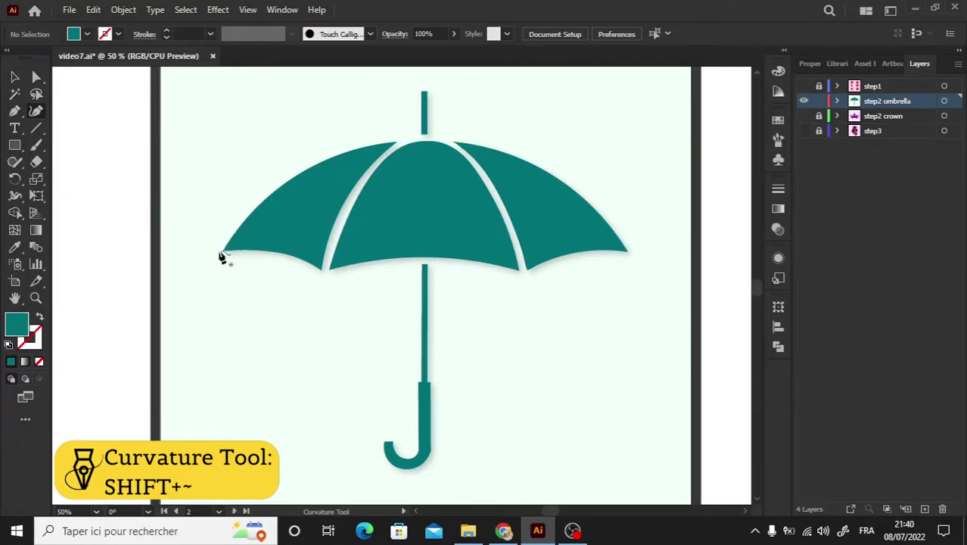
left_click(224, 251)
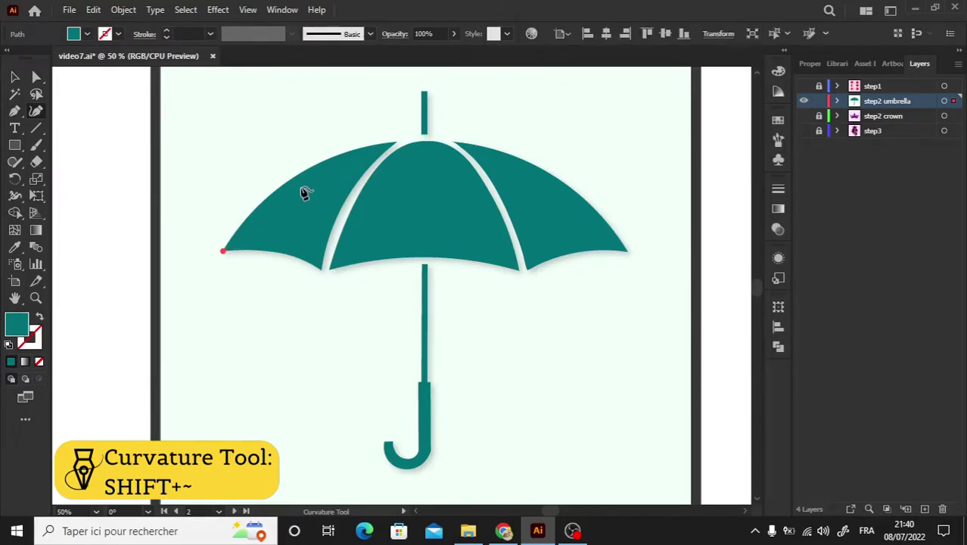
left_click(396, 143)
left_click_drag(324, 189, 308, 170)
left_click(40, 319)
Set the path's stroke colour to black (000000).
left_click(32, 338)
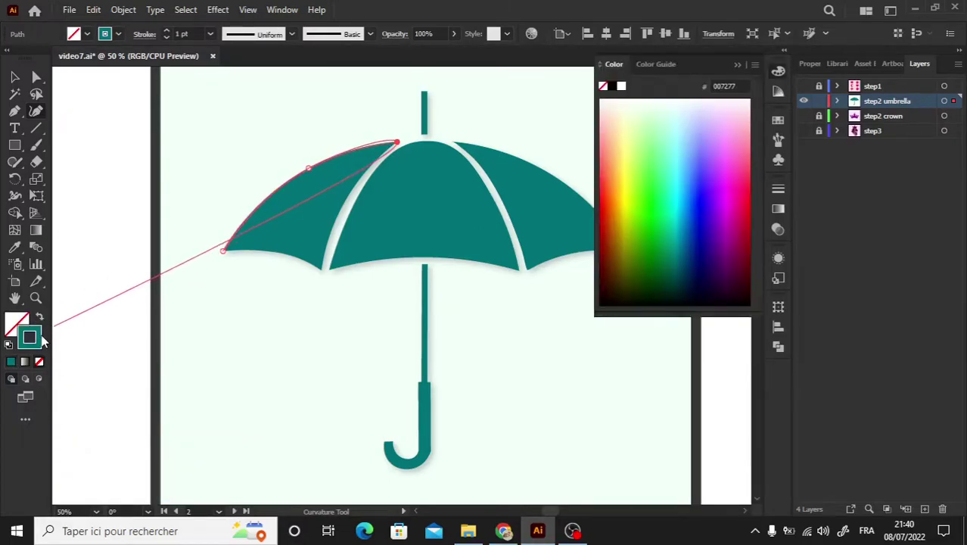
double_click(29, 338)
left_click_drag(613, 315, 565, 328)
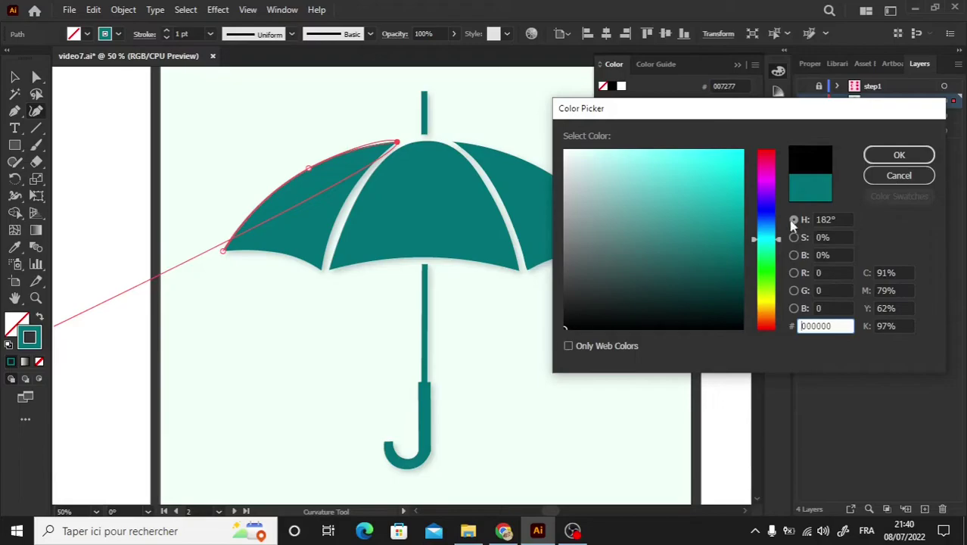
left_click(912, 155)
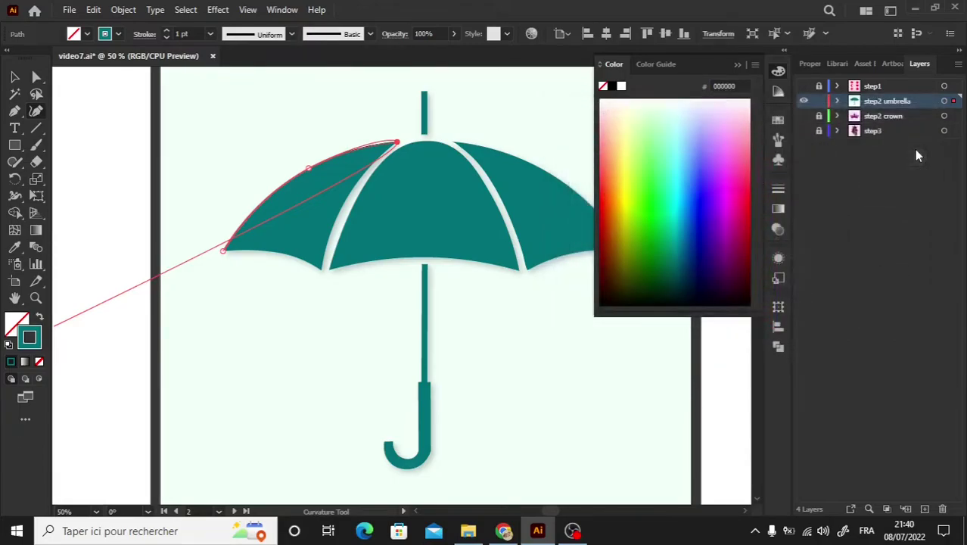
left_click(736, 65)
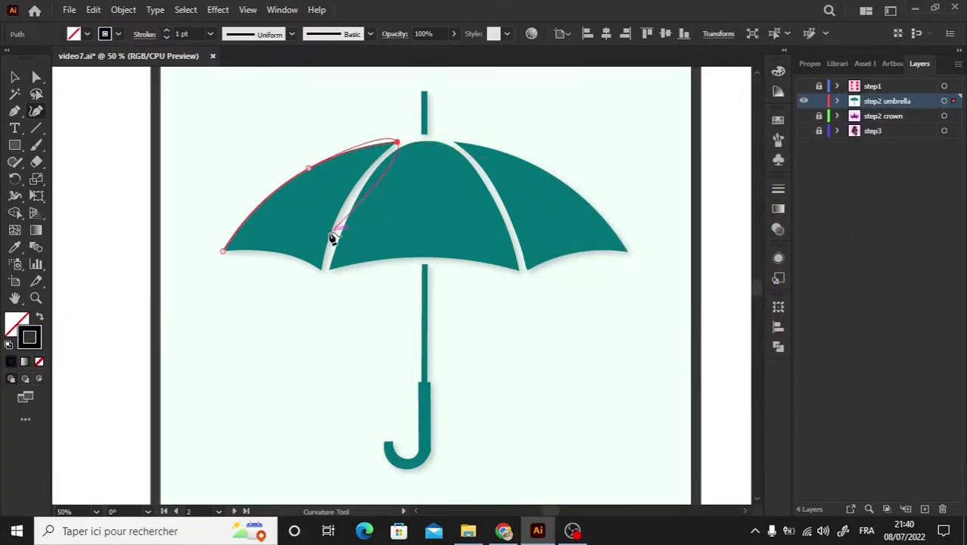
Close the left panel outline with a sharp lower tip, curved inner edge and curved bottom, then deselect.
key("ctrl+plus")
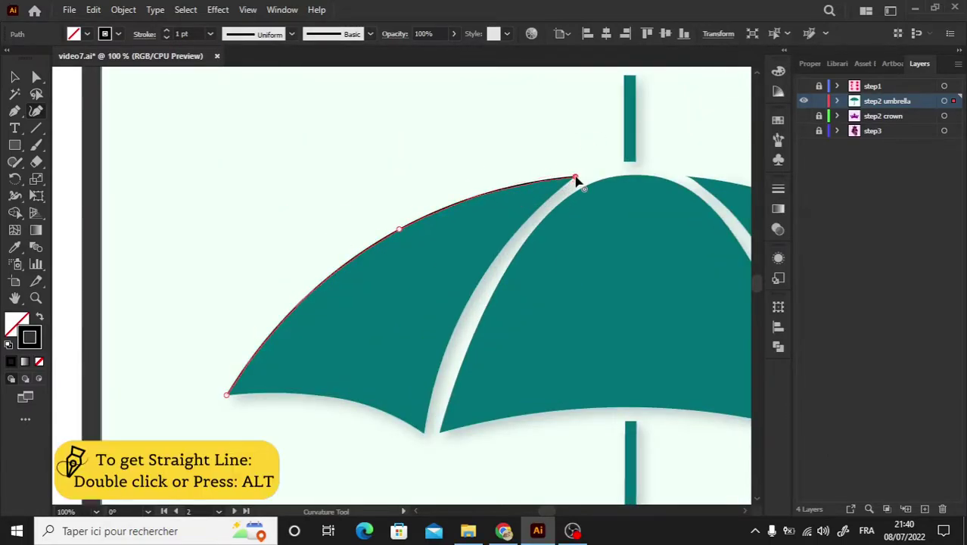
left_click(424, 435)
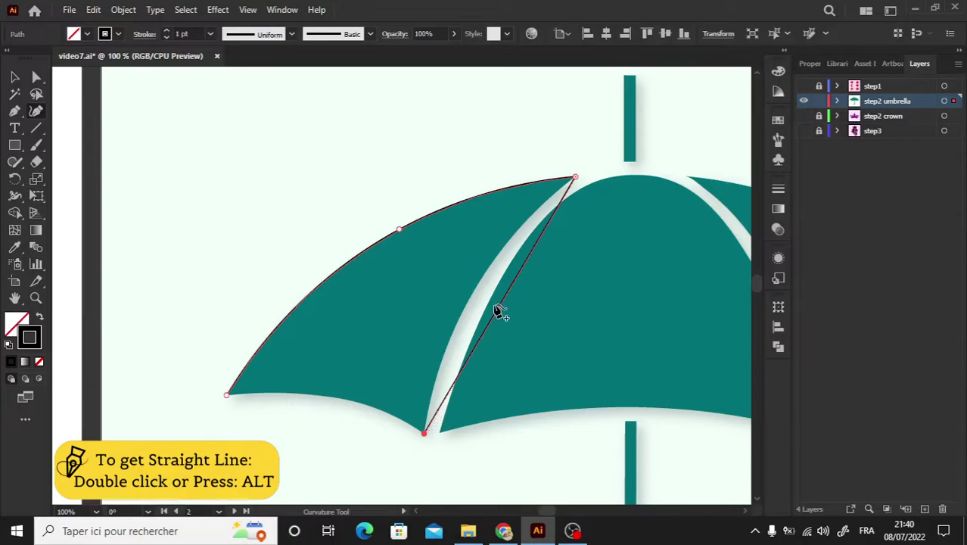
left_click(472, 295)
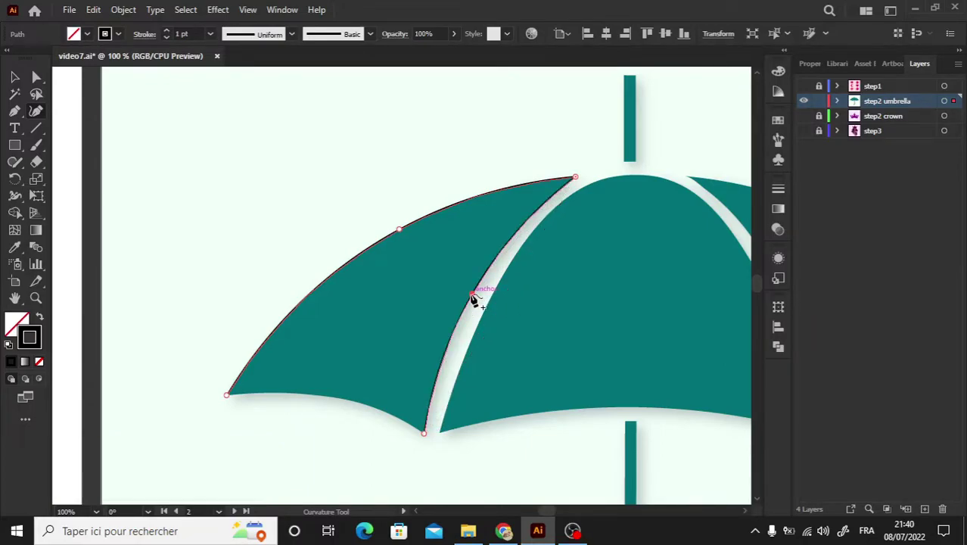
left_click(424, 433)
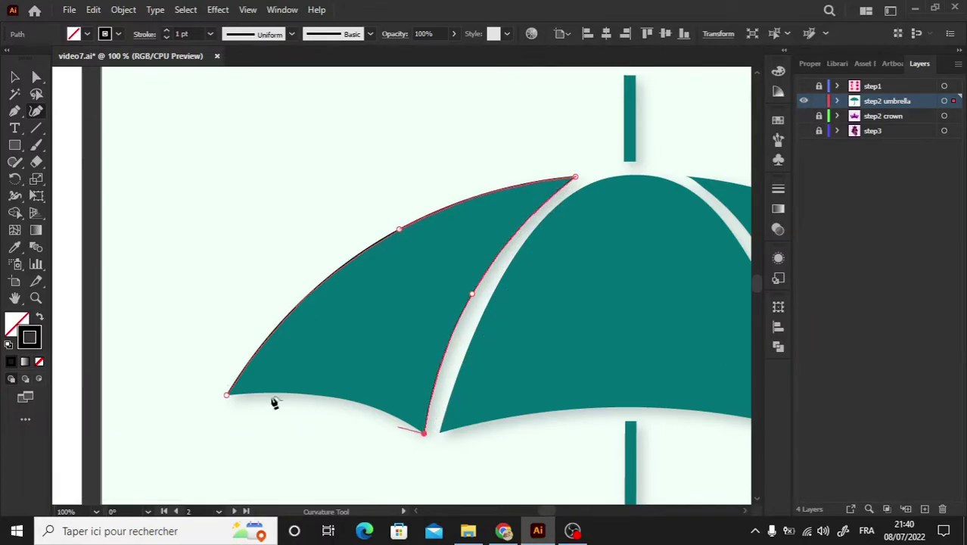
left_click(227, 395)
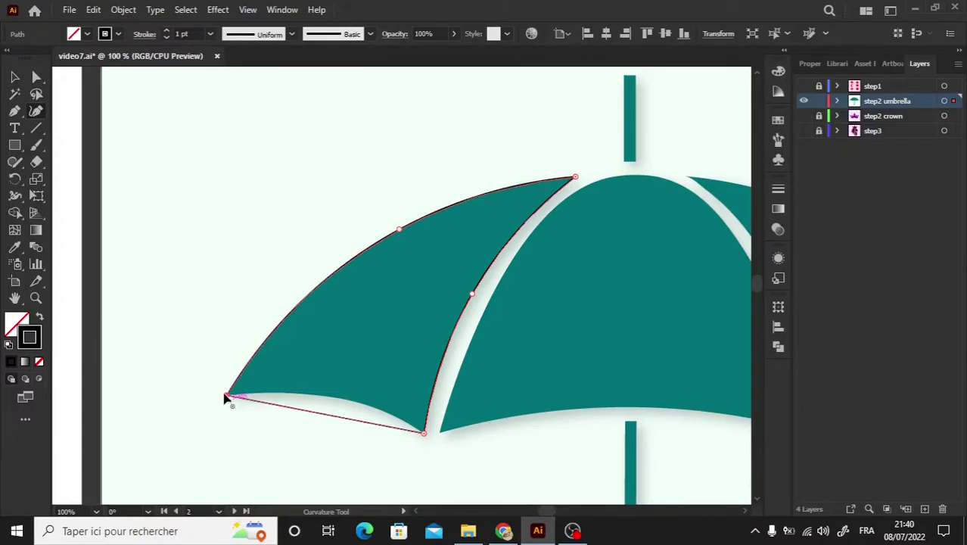
mouse_move(301, 415)
left_mouse_down()
mouse_move(337, 402)
mouse_move(369, 406)
left_mouse_up()
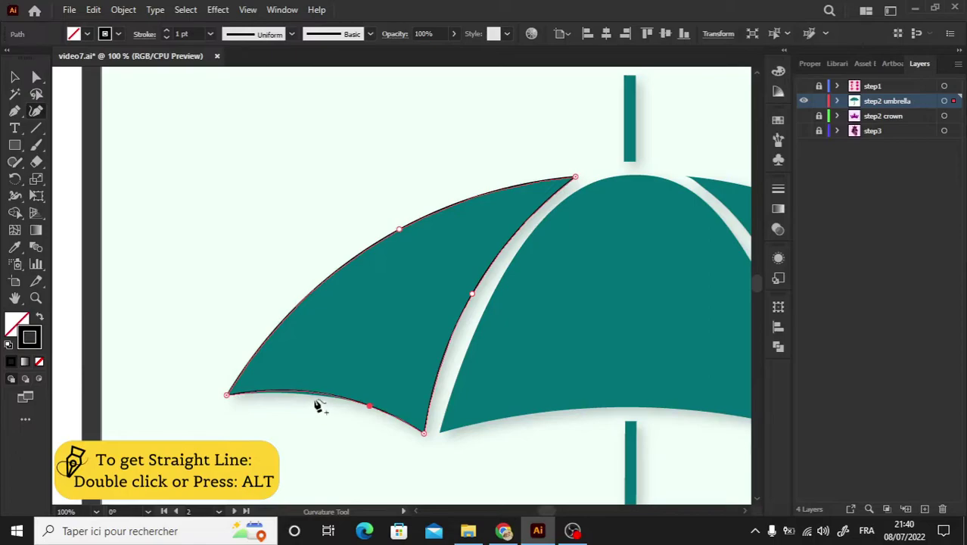
left_click_drag(309, 397, 291, 396)
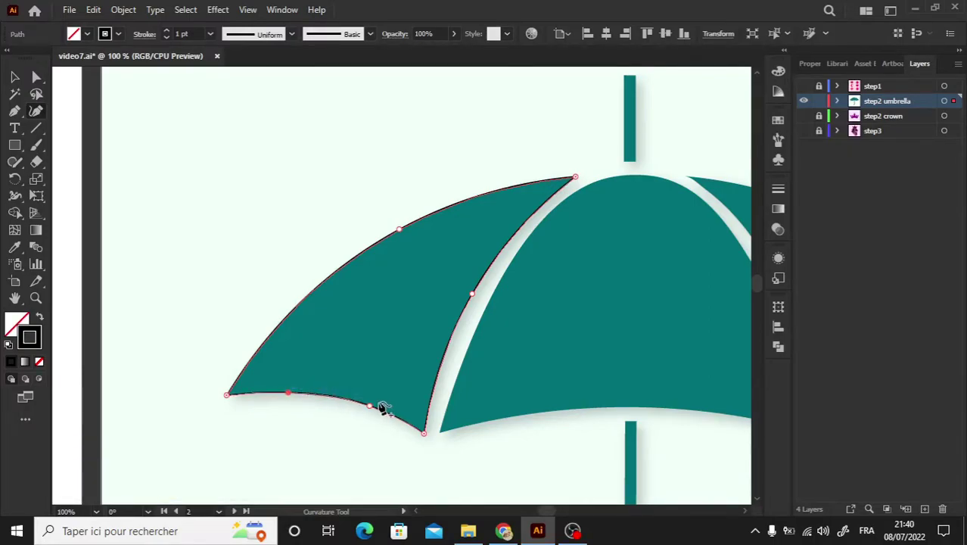
key("v")
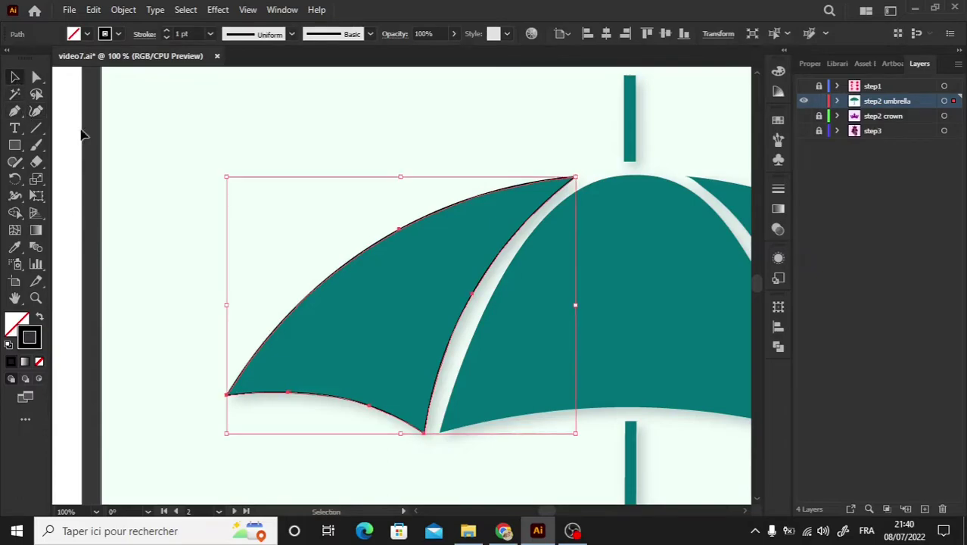
left_click(235, 228)
Trace the middle panel from its bottom-left tip up the left edge and across its top.
scroll(743, 515, "right", 2)
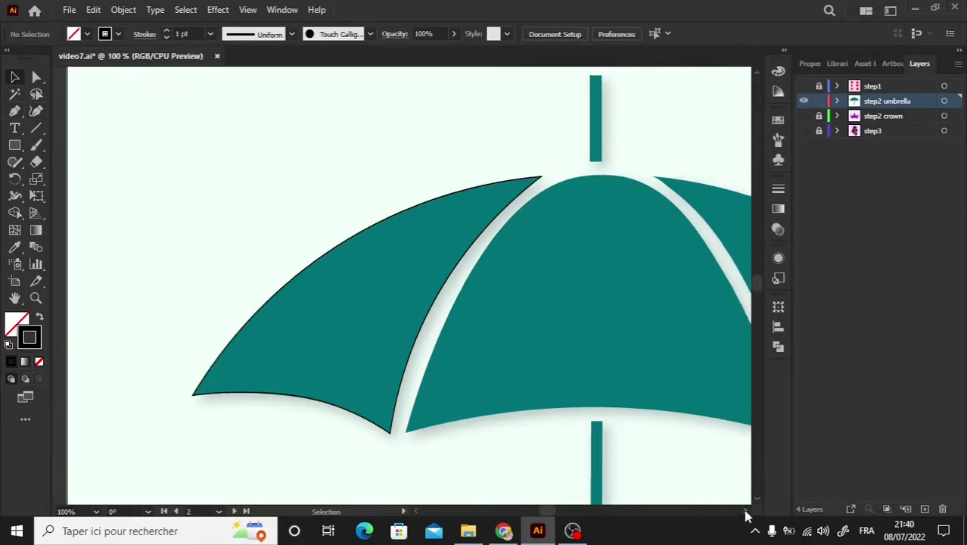
scroll(743, 514, "right", 5)
scroll(745, 514, "right", 3)
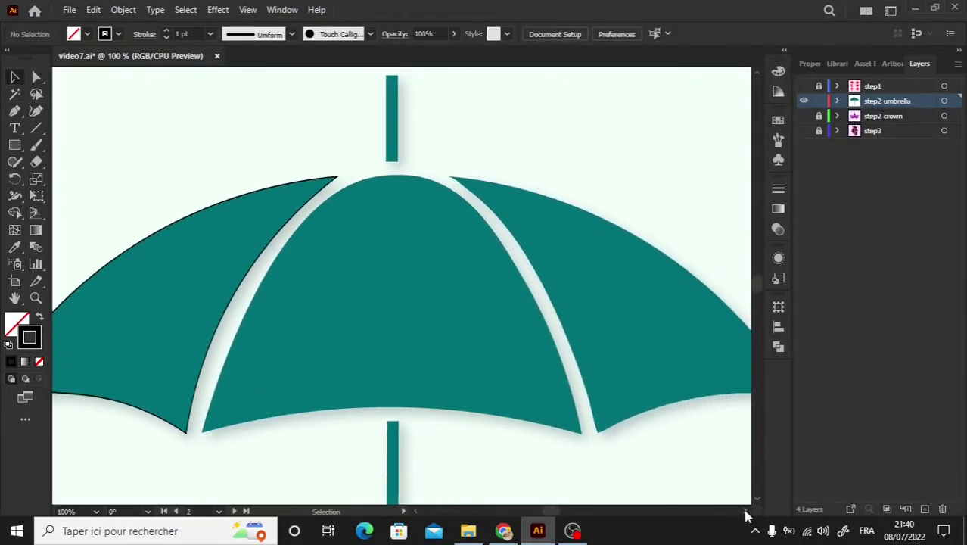
left_click(36, 111)
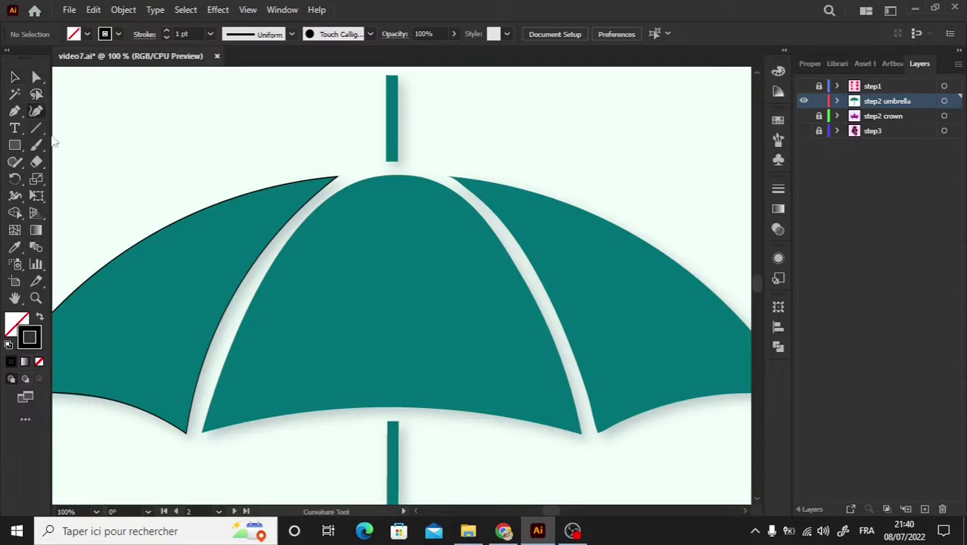
left_click(202, 434)
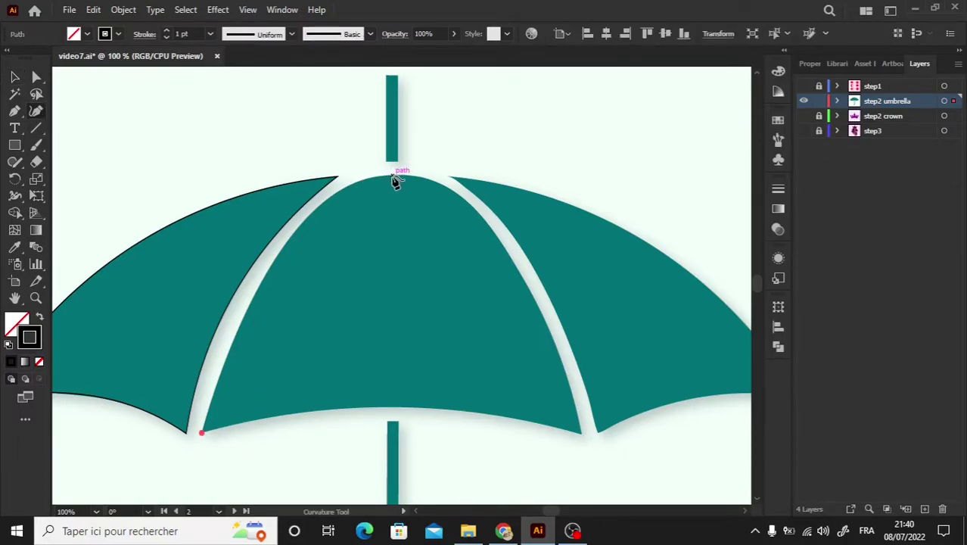
left_click(391, 176)
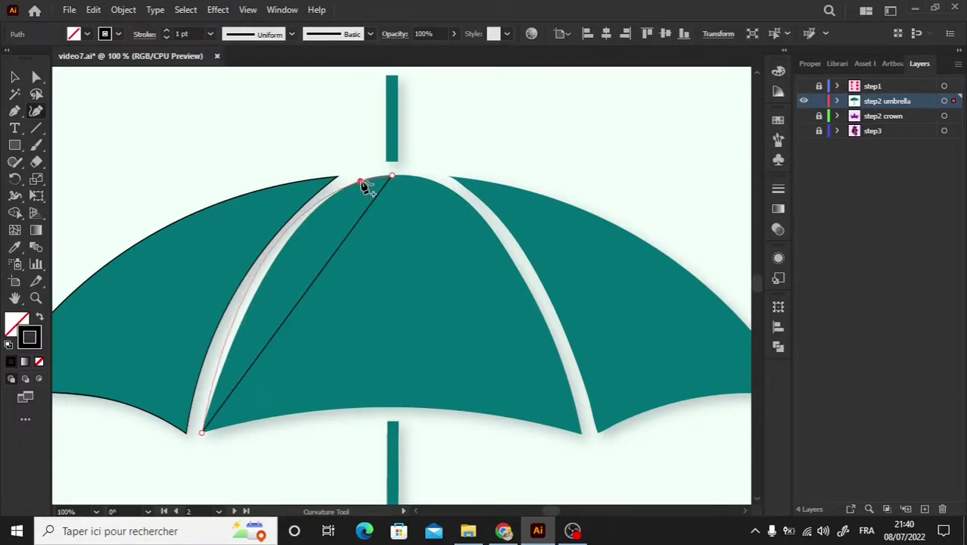
left_click(360, 181)
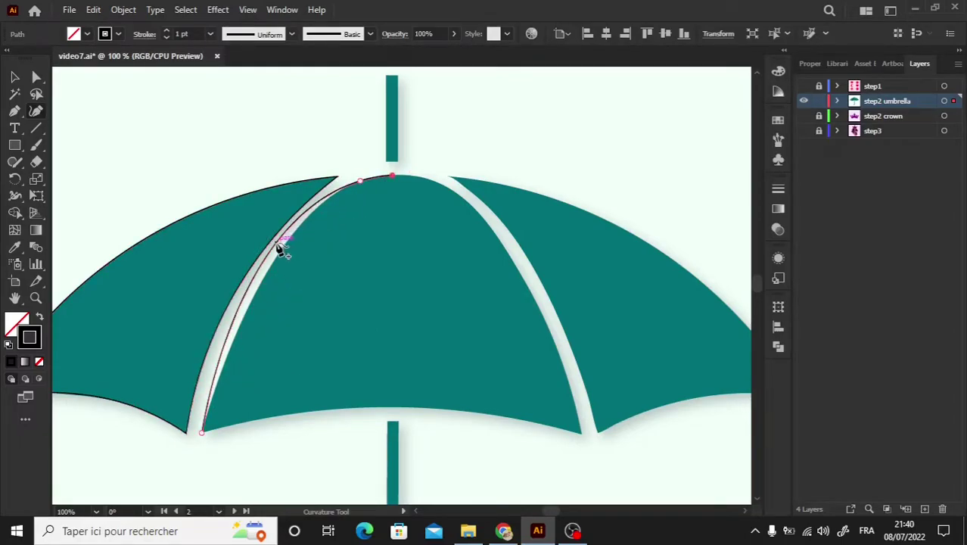
left_click(279, 252)
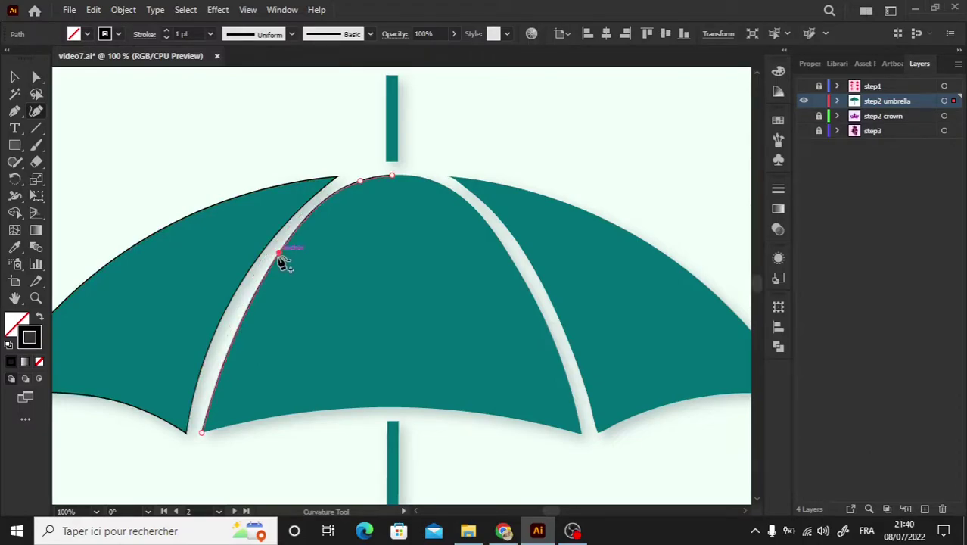
left_click(430, 180)
Trace the middle panel's right edge, close it, and curve the hem upward before deselecting.
left_click(581, 433)
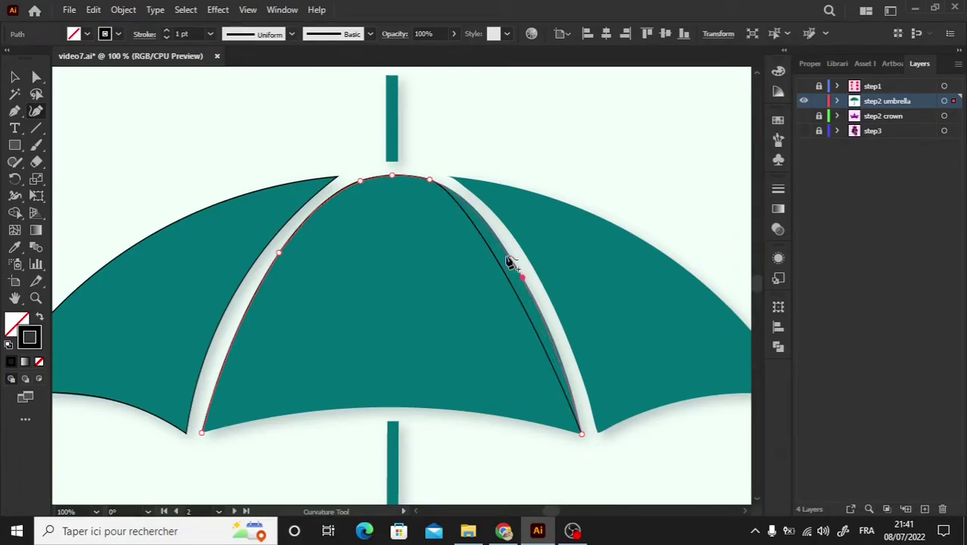
left_click(489, 227)
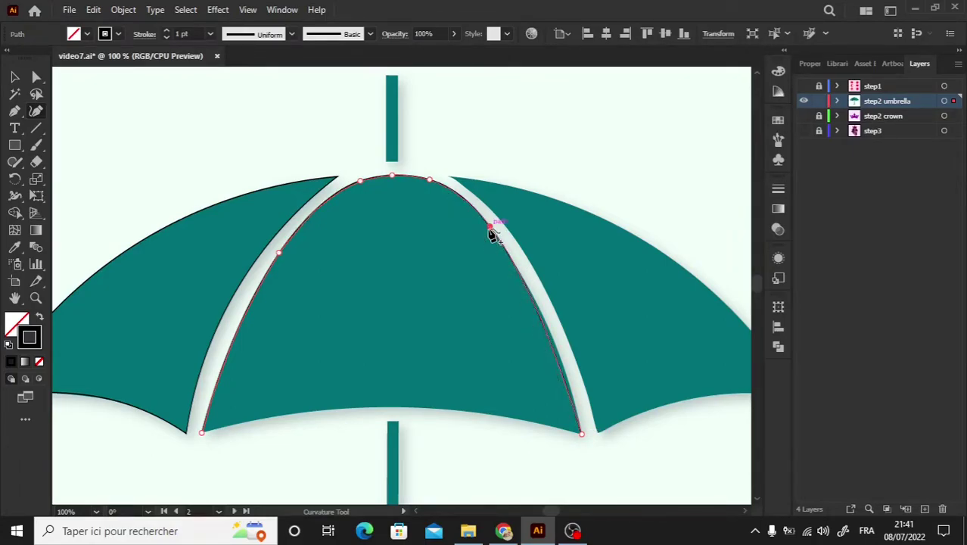
left_click(553, 340)
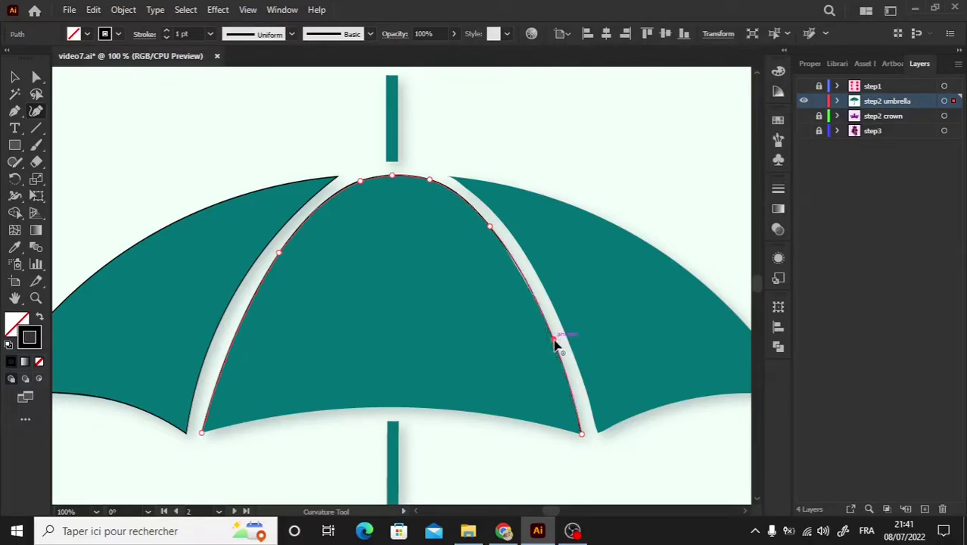
left_click(581, 434)
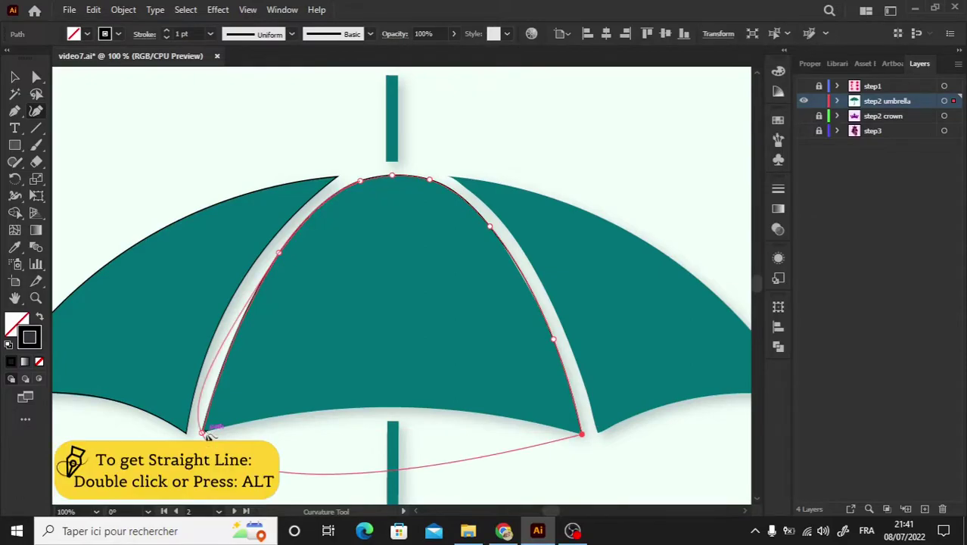
double_click(203, 433)
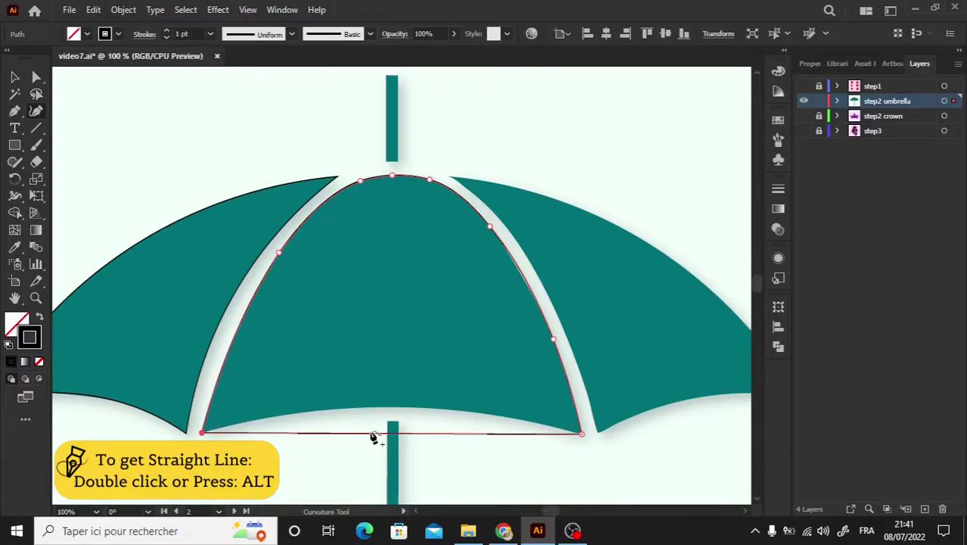
left_click_drag(373, 437, 370, 407)
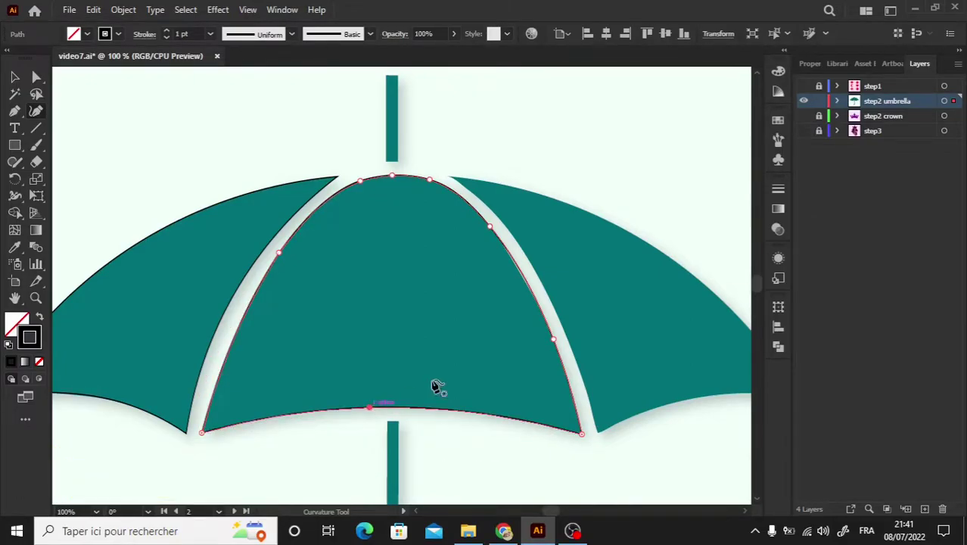
key("Escape")
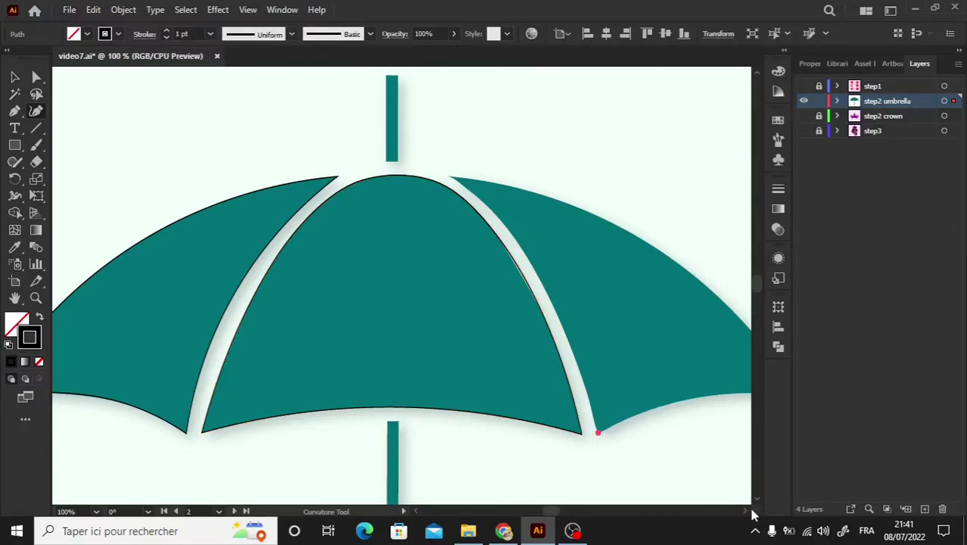
Extend the right panel outline to its outer tip, curving the hem and top edge.
scroll(741, 515, "right", 5)
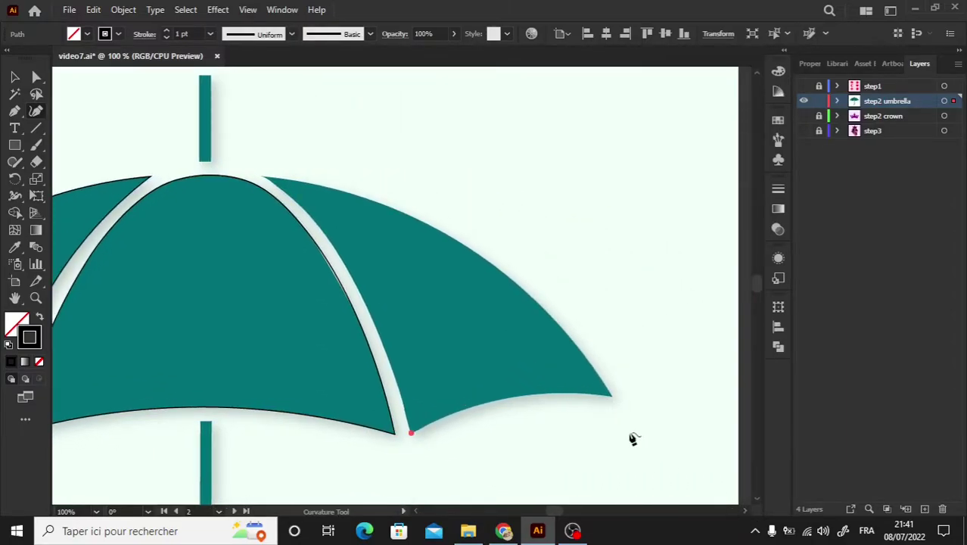
left_click(612, 395)
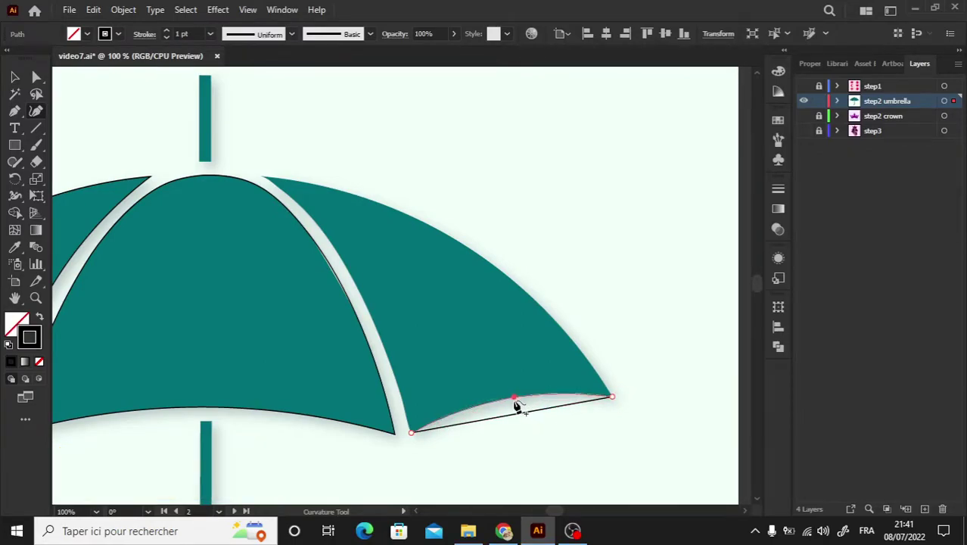
left_click_drag(513, 401, 512, 398)
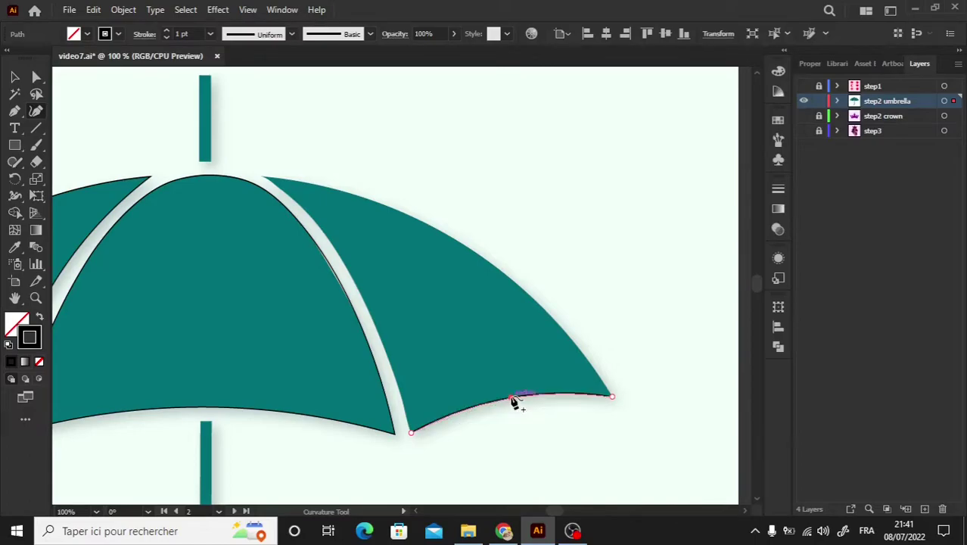
left_click(612, 396)
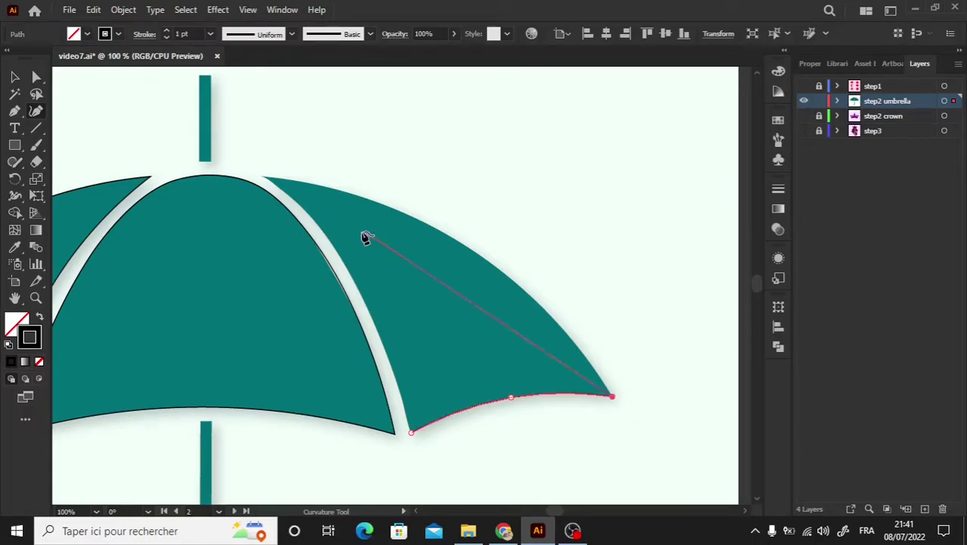
double_click(263, 178)
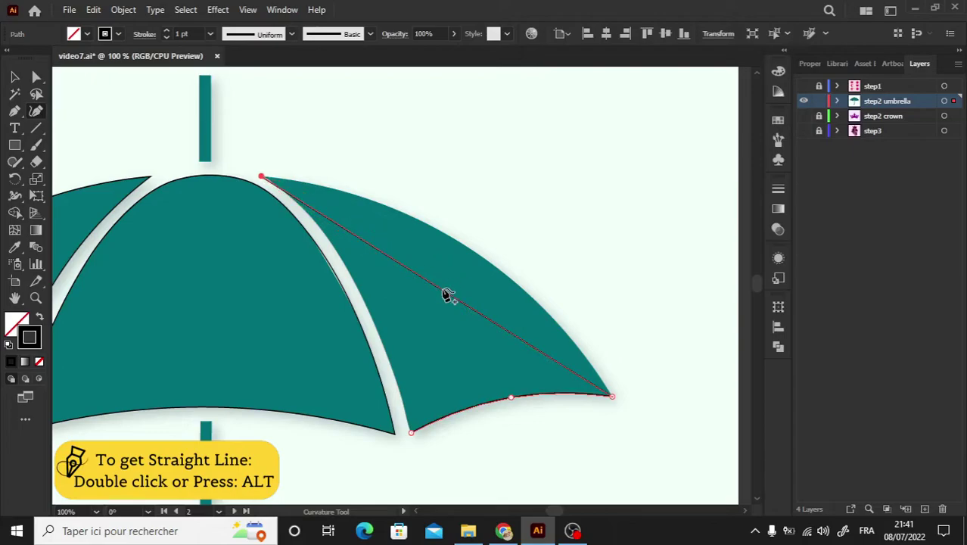
left_click_drag(447, 297, 457, 240)
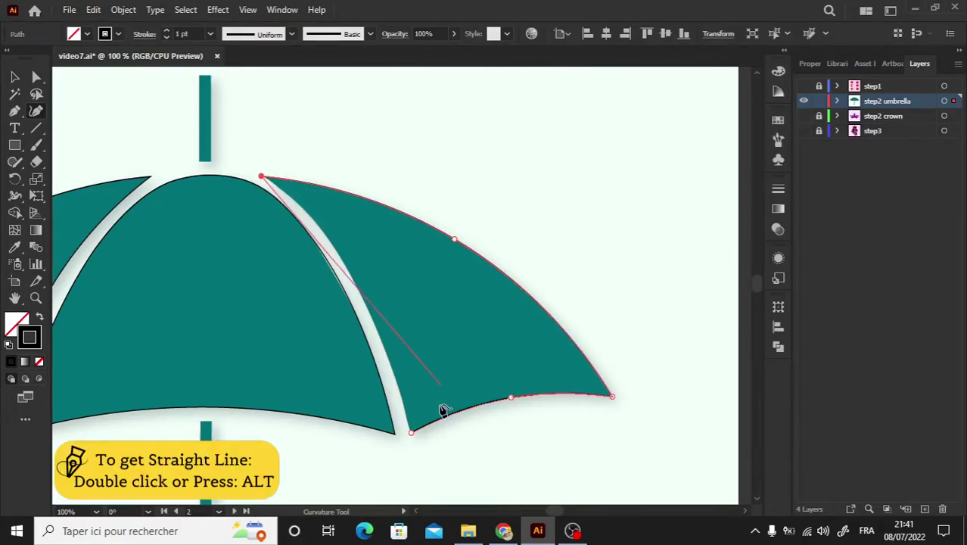
Trace up the right panel's inner edge, close the outline at its start and deselect.
left_click(411, 434)
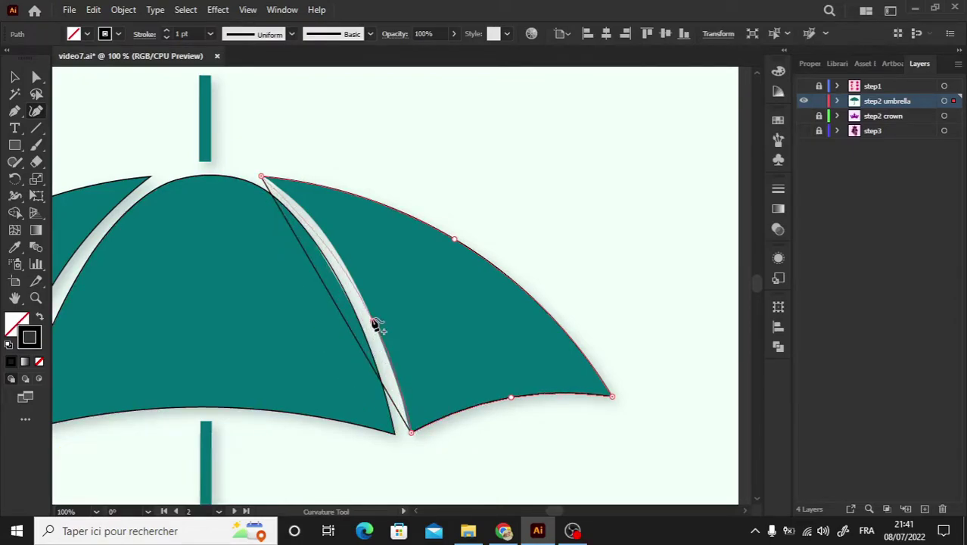
left_click(374, 323)
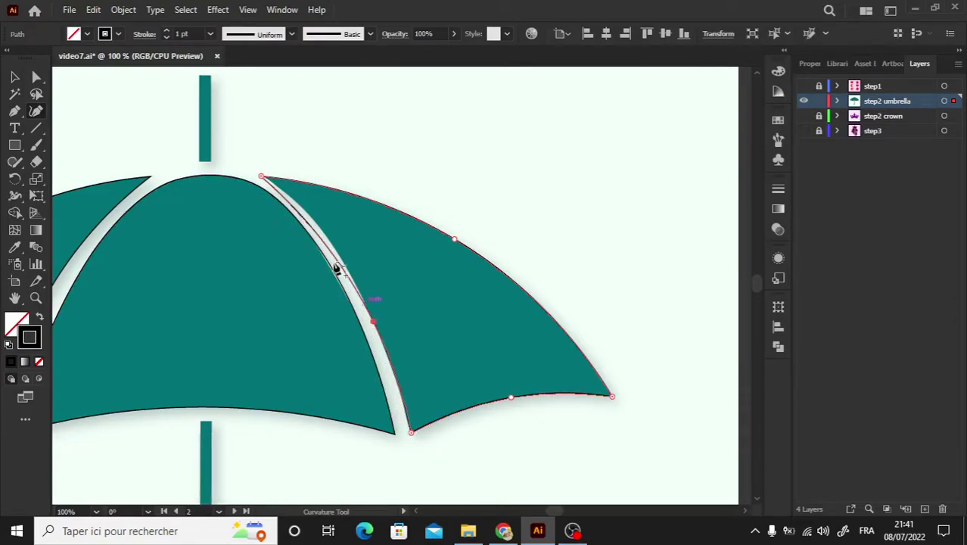
left_click(318, 225)
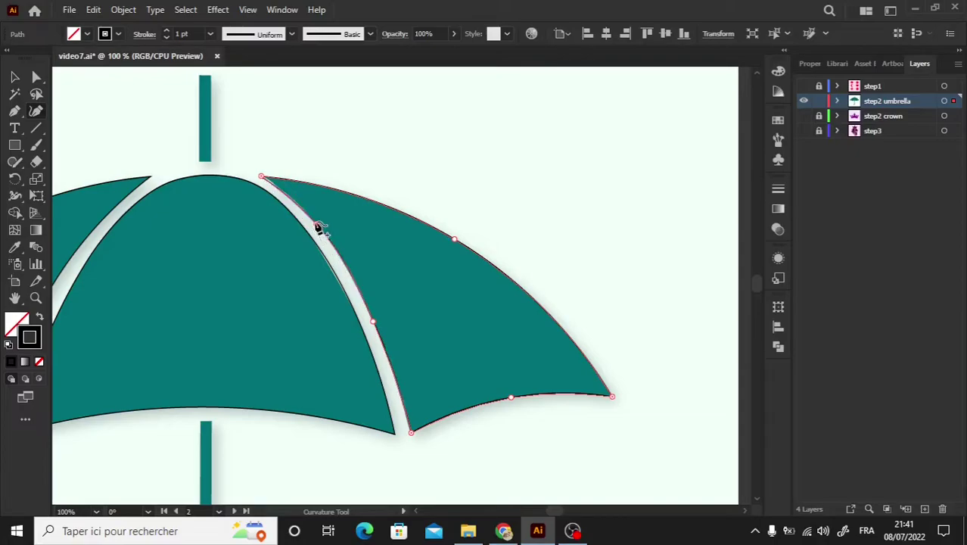
left_click(265, 178)
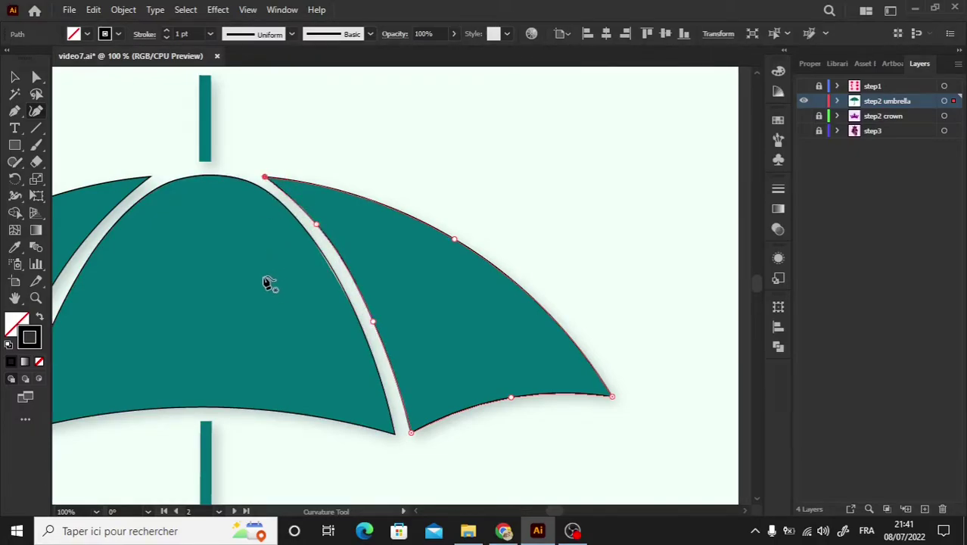
left_click(15, 76)
left_click(241, 139)
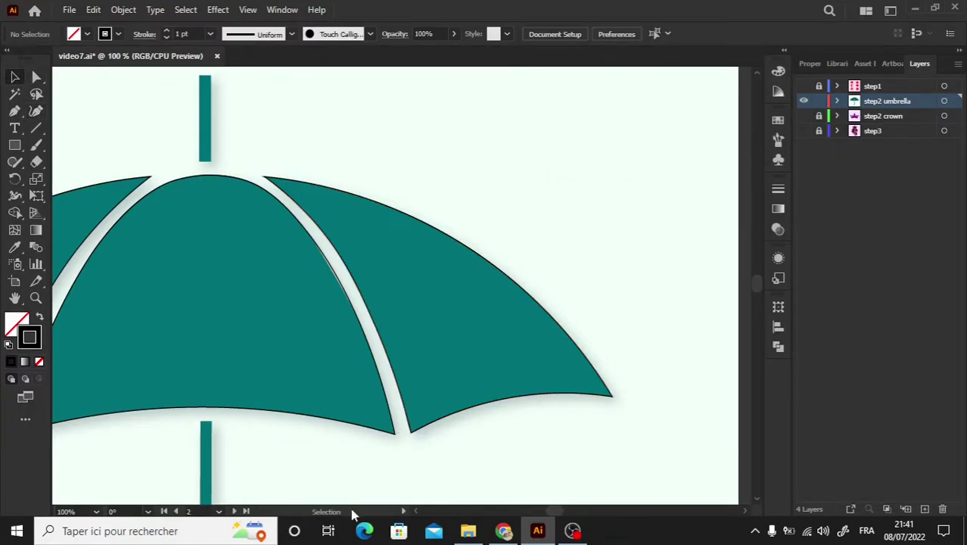
Outline the umbrella's top stem as a closed rectangle with the Curvature tool.
scroll(420, 513, "left", 3)
scroll(420, 513, "left", 3)
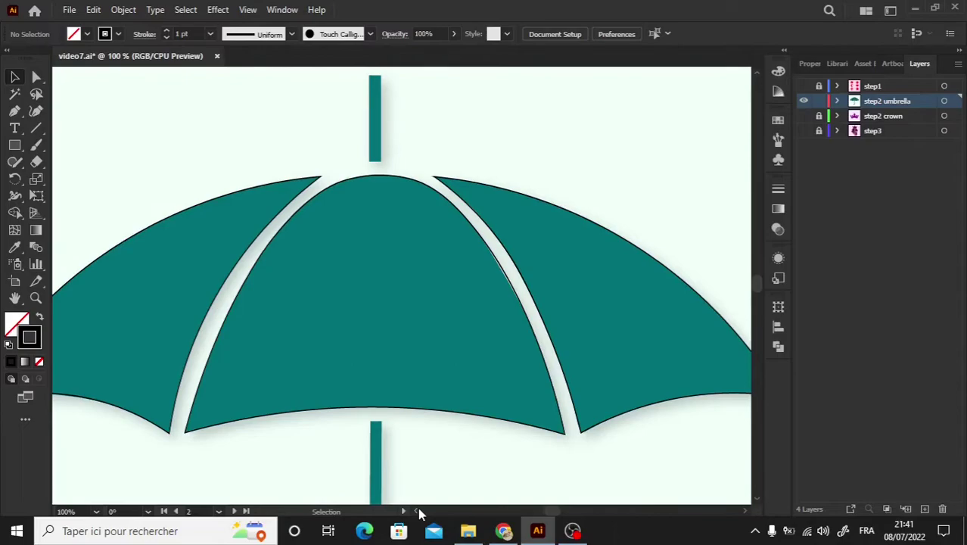
left_click(37, 112)
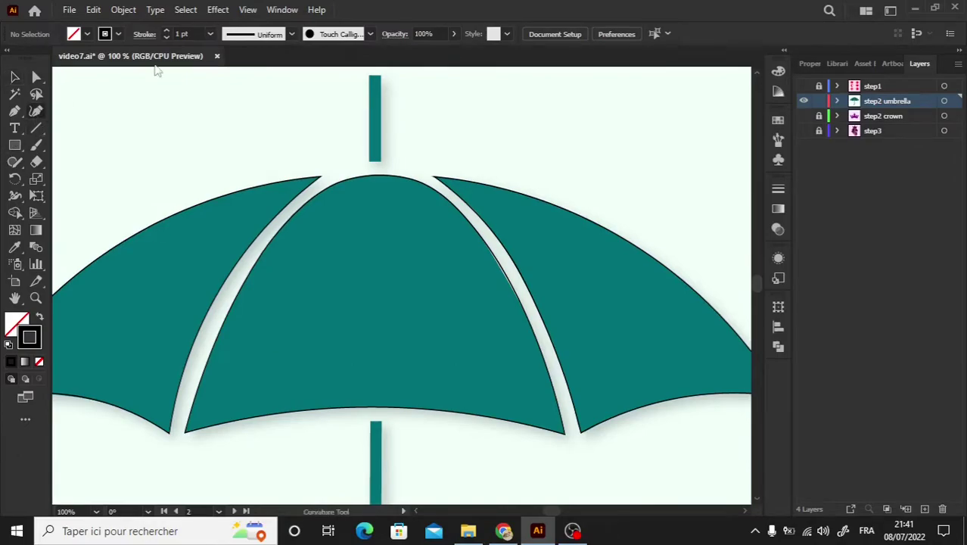
left_click(370, 77)
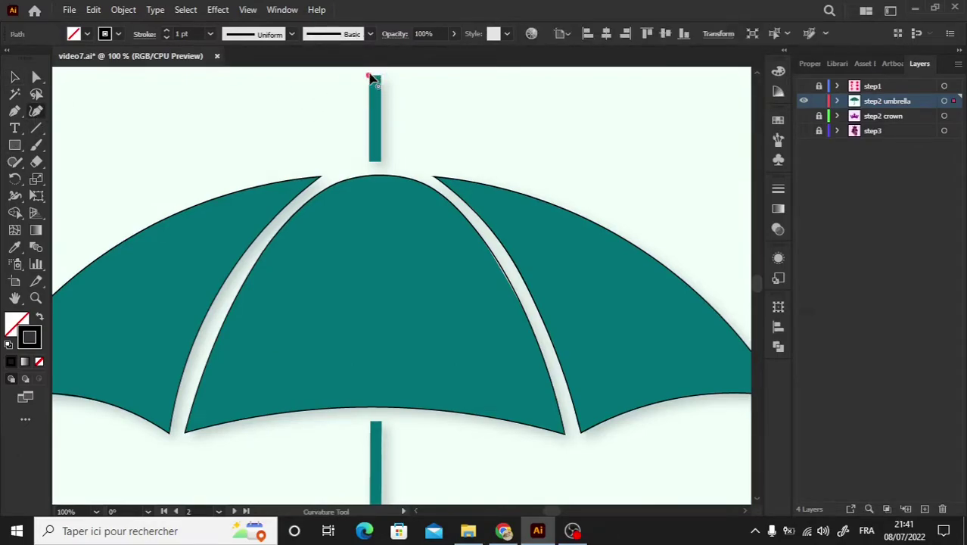
left_click(369, 161)
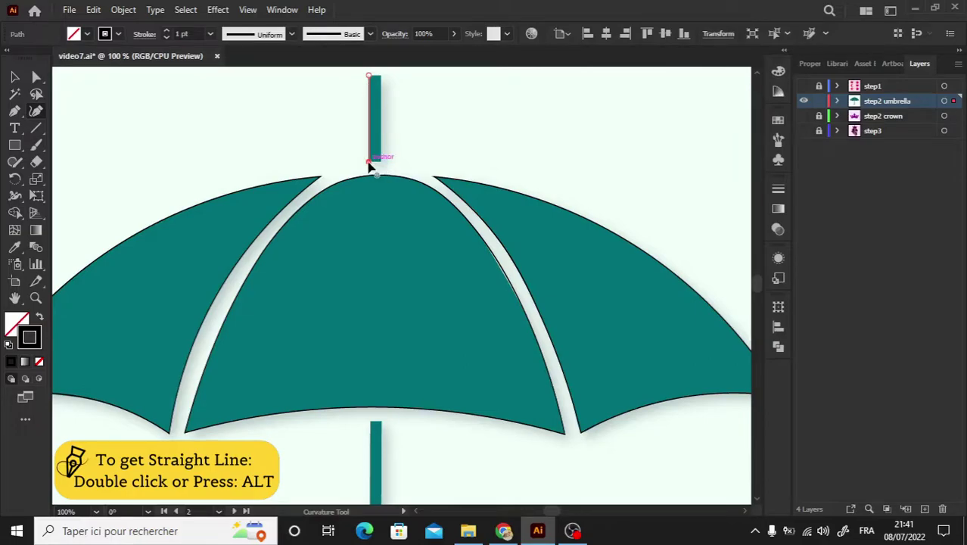
left_click(380, 162)
left_click(381, 76)
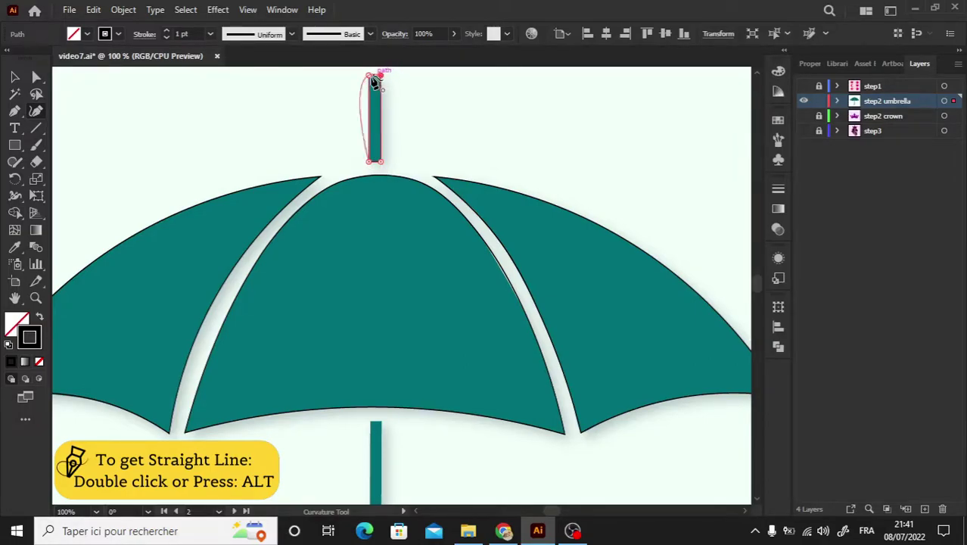
left_click(370, 75)
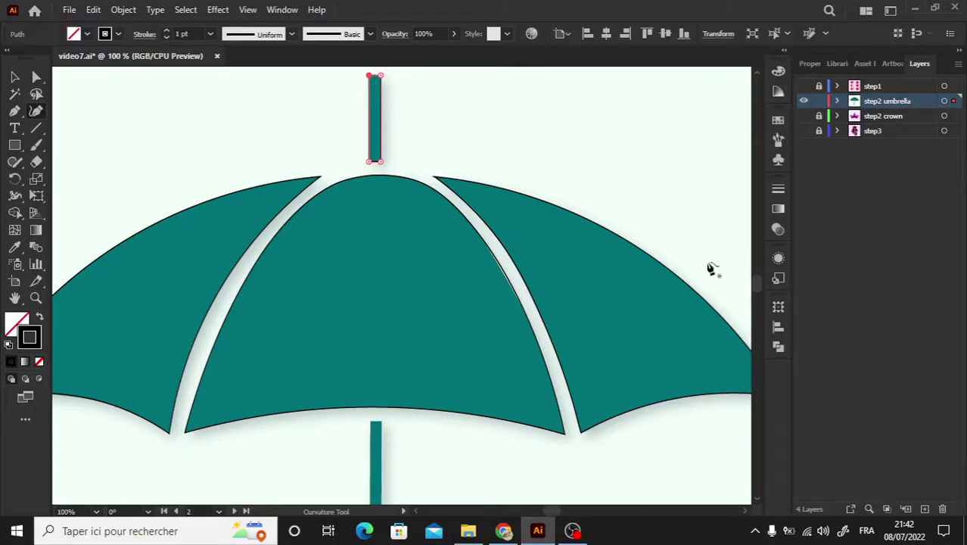
Start the shaft outline with a corner at its top, running down toward the handle.
left_click_drag(757, 282, 756, 289)
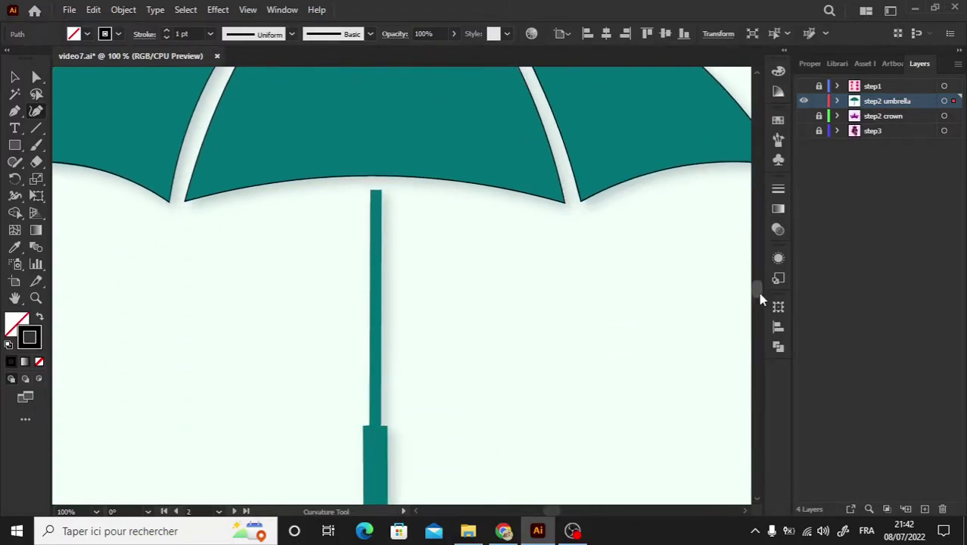
left_click(370, 191)
double_click(371, 425)
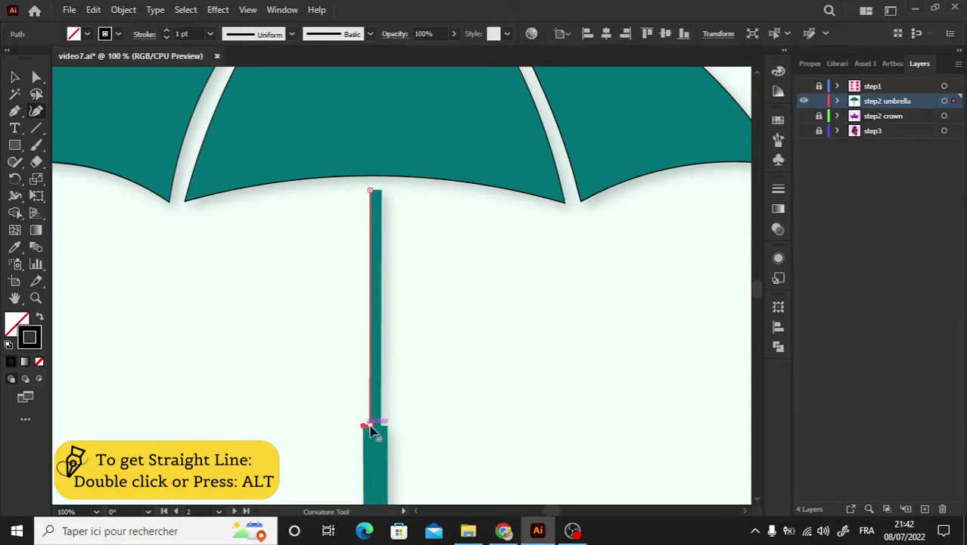
left_click_drag(755, 288, 753, 300)
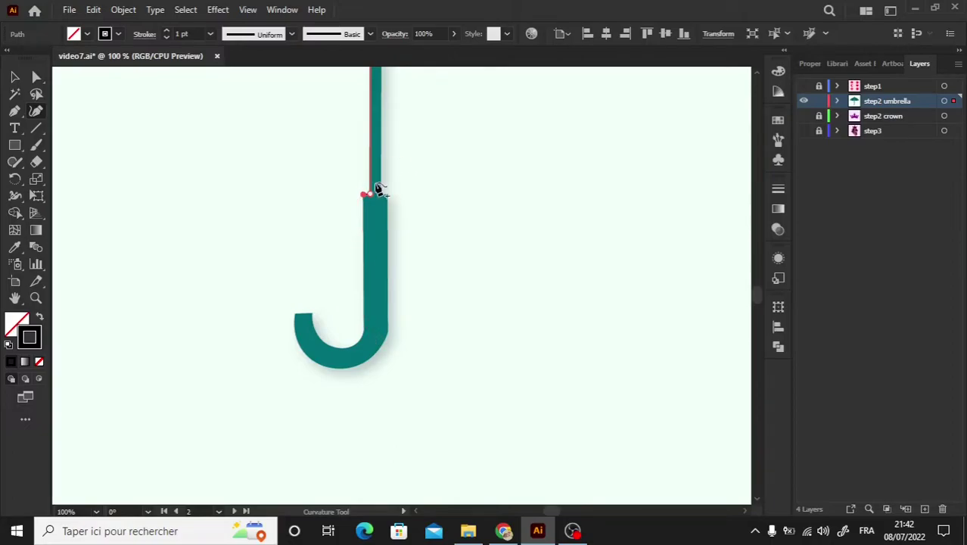
left_click(363, 331)
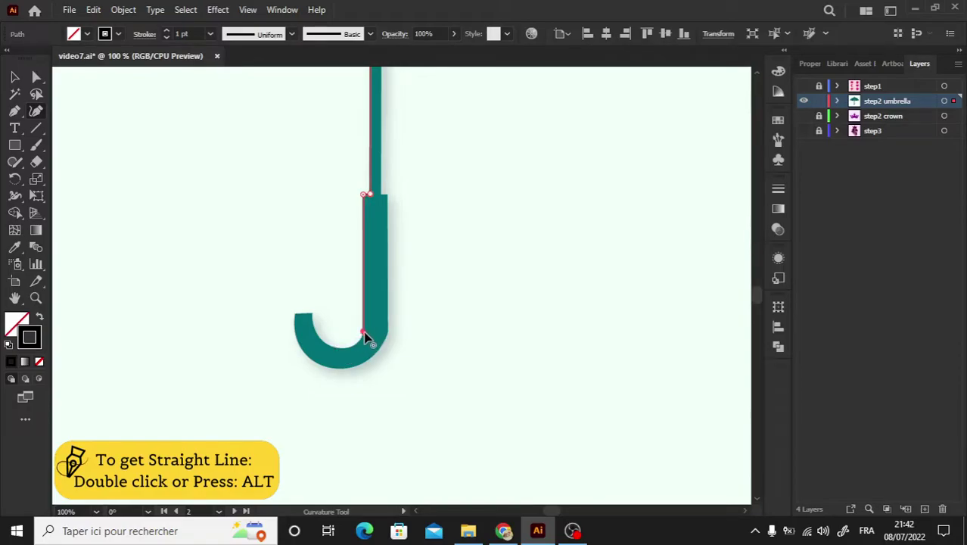
Trace the hook's inner curve, ending in a sharp corner at its top-left tip.
scroll(347, 355, "up", 3, "alt")
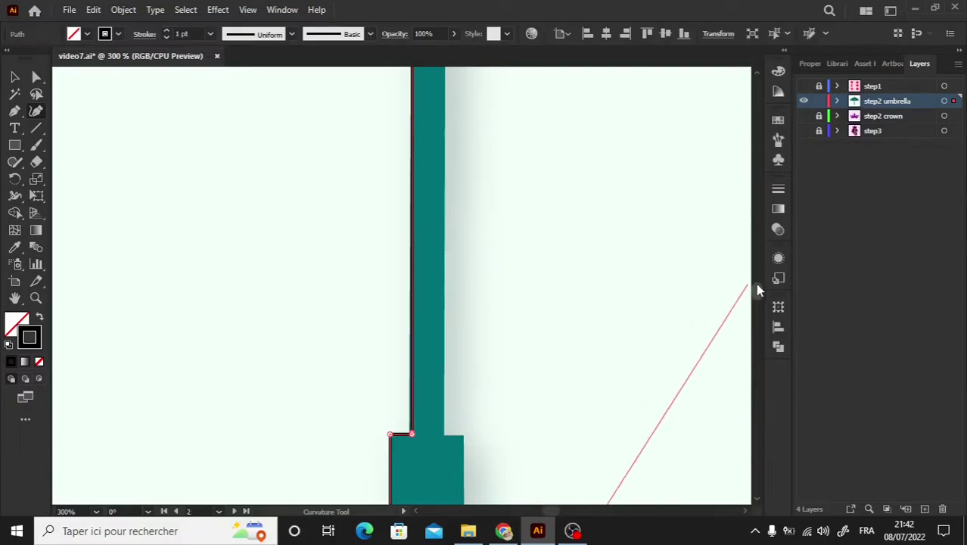
scroll(755, 280, "down", 5)
scroll(758, 287, "up", 2)
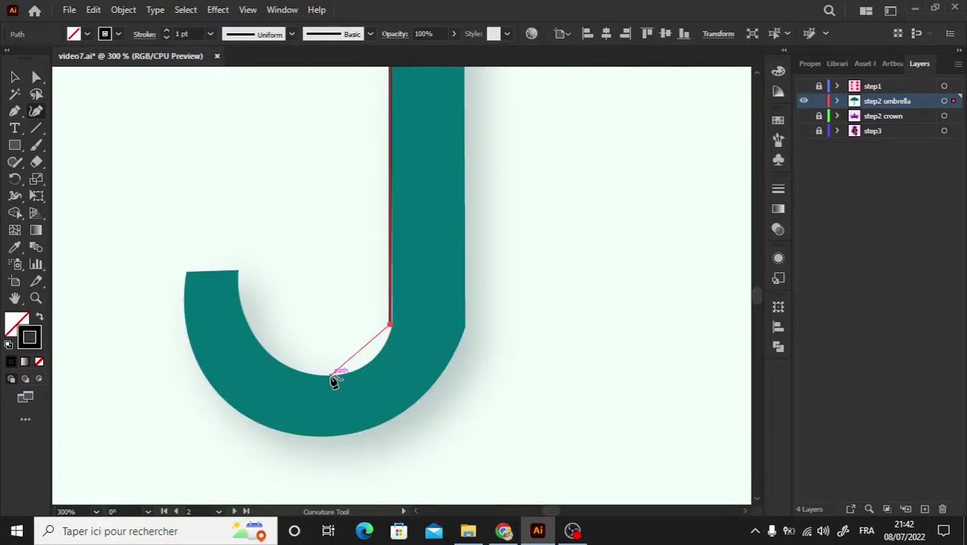
left_click(331, 375)
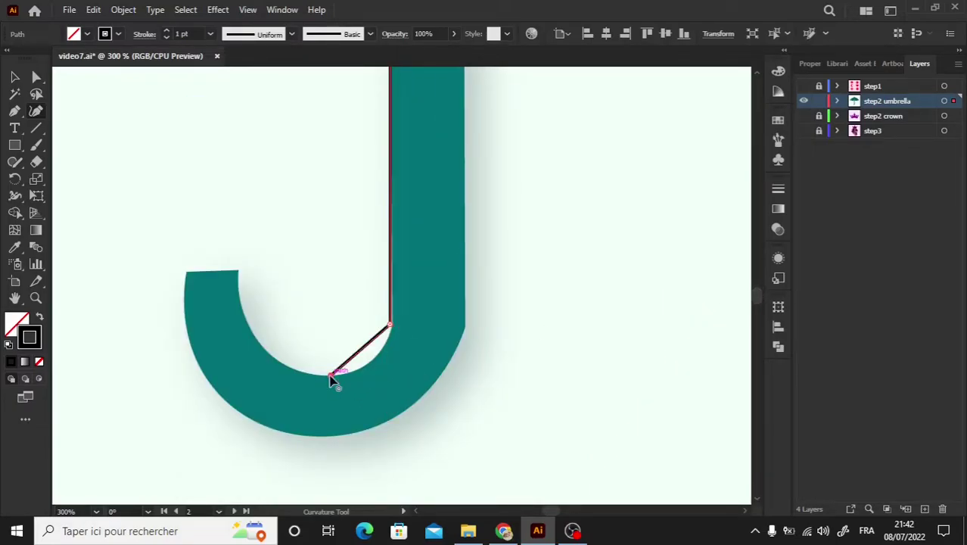
left_click(239, 272)
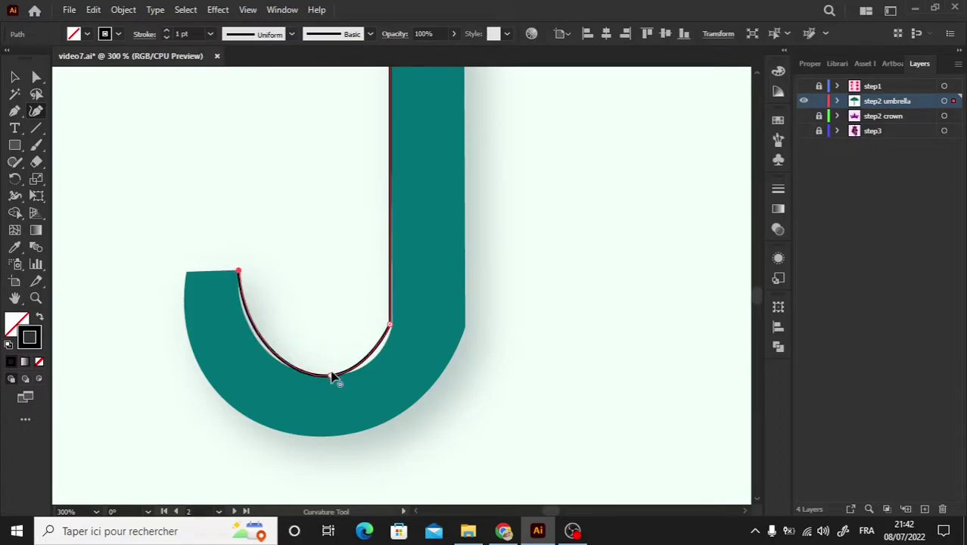
left_click(391, 325)
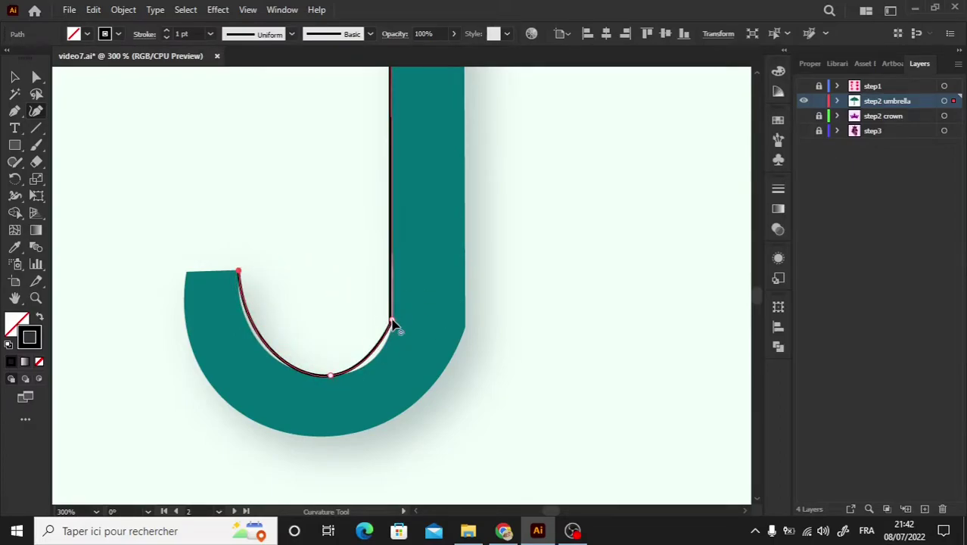
left_click(378, 354)
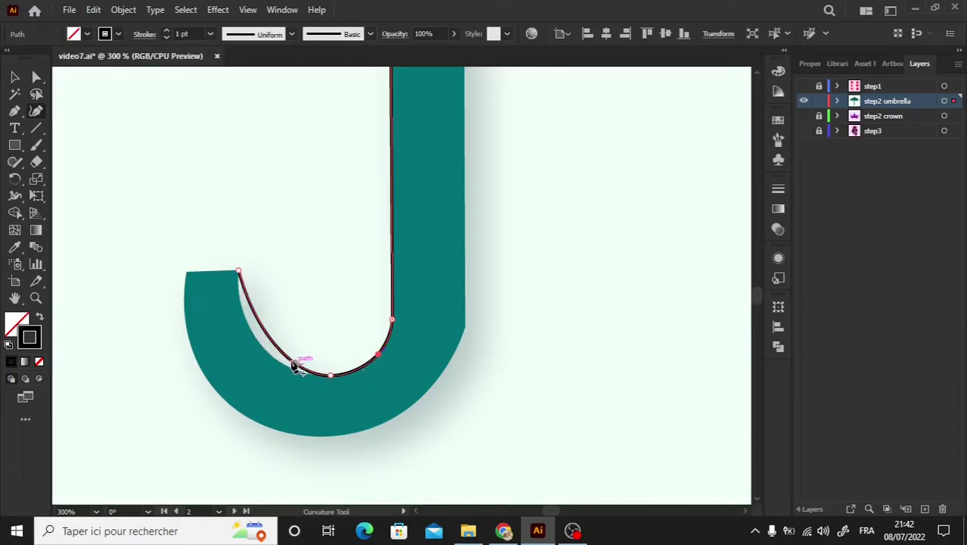
left_click_drag(293, 363, 273, 356)
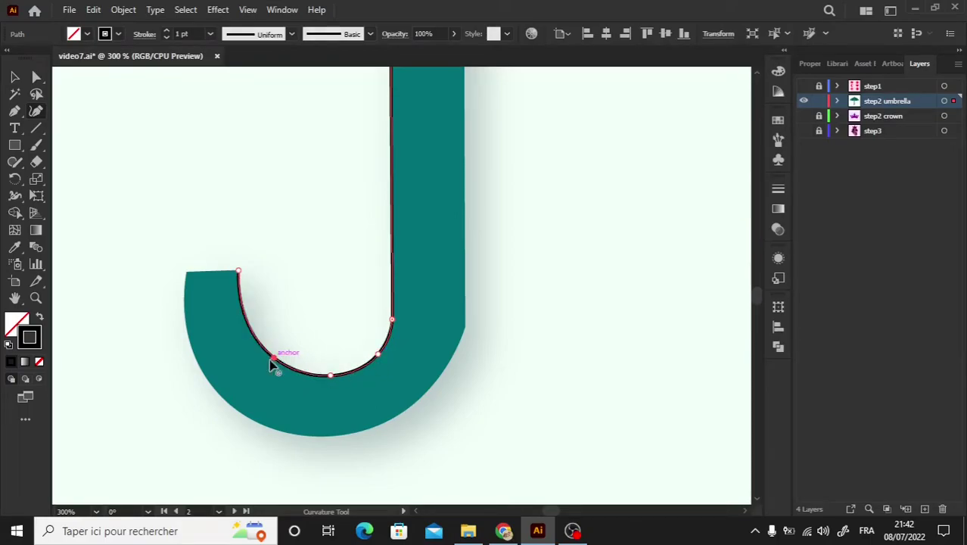
left_click(238, 271)
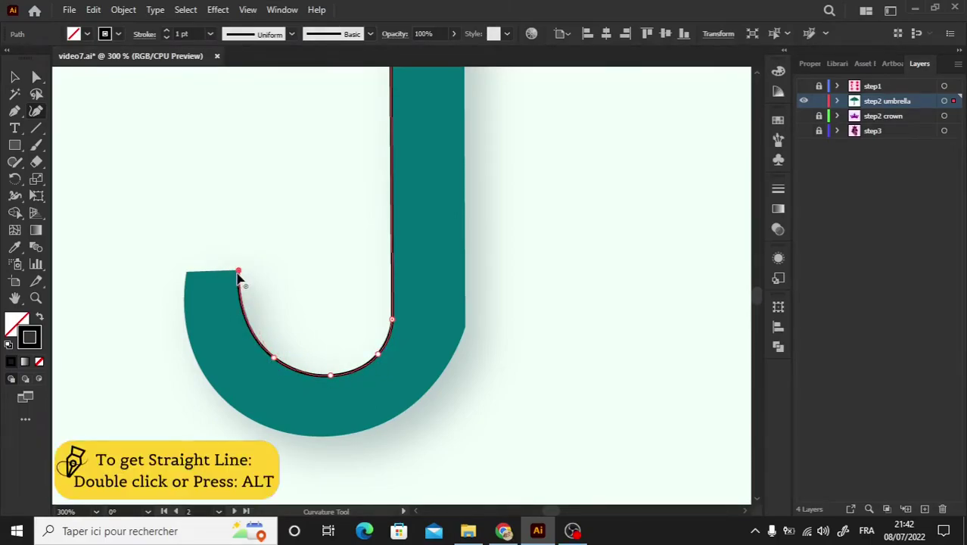
double_click(187, 272)
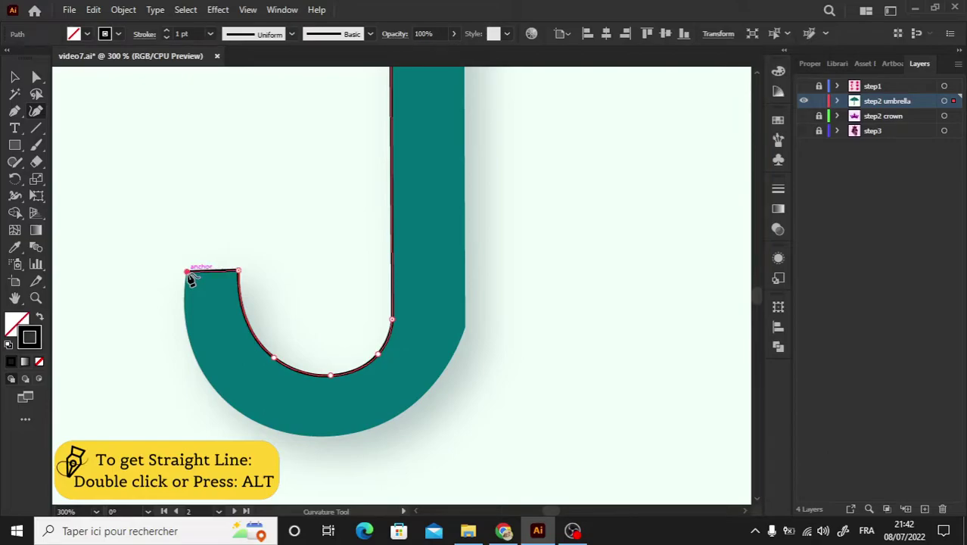
Trace around the hook's outer curve and straight up the handle's right edge.
left_click(217, 392)
left_click(295, 433)
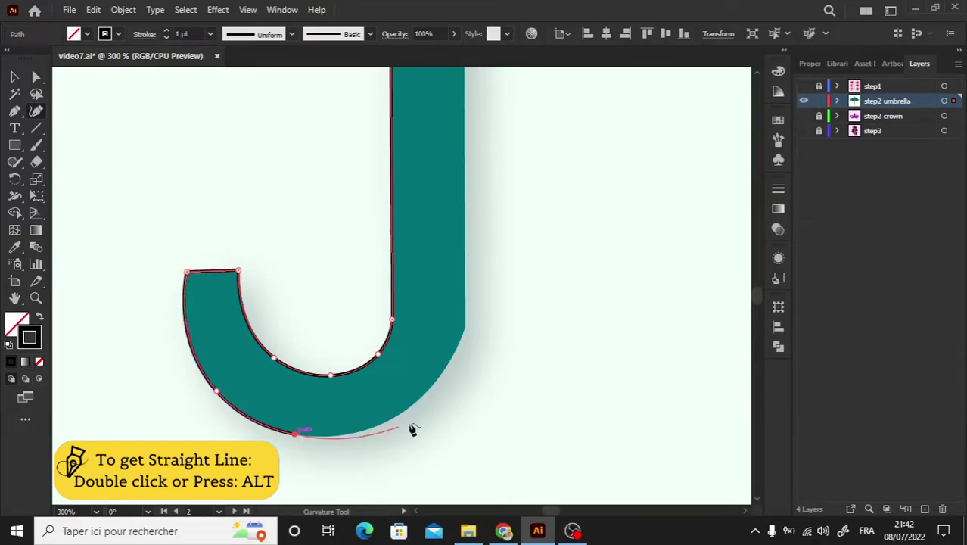
left_click(408, 408)
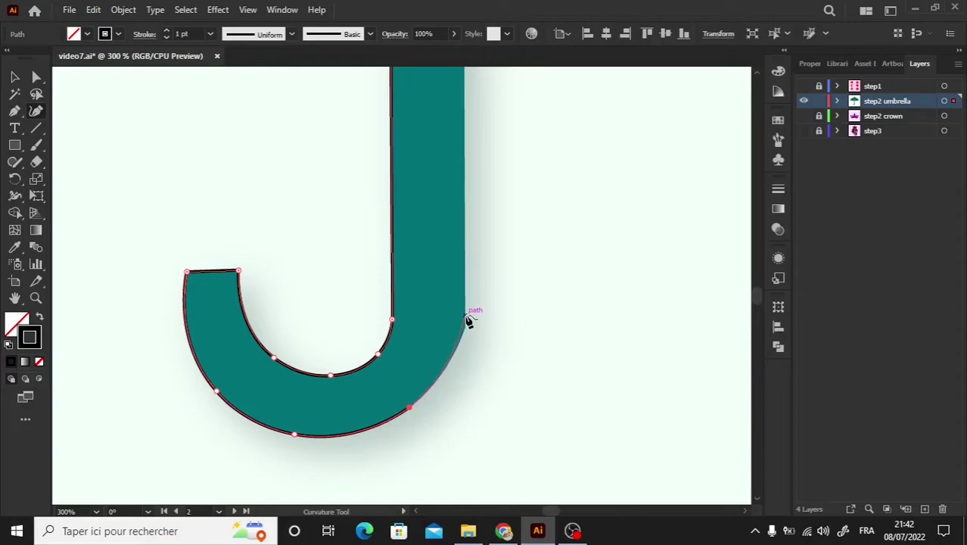
left_click(465, 313)
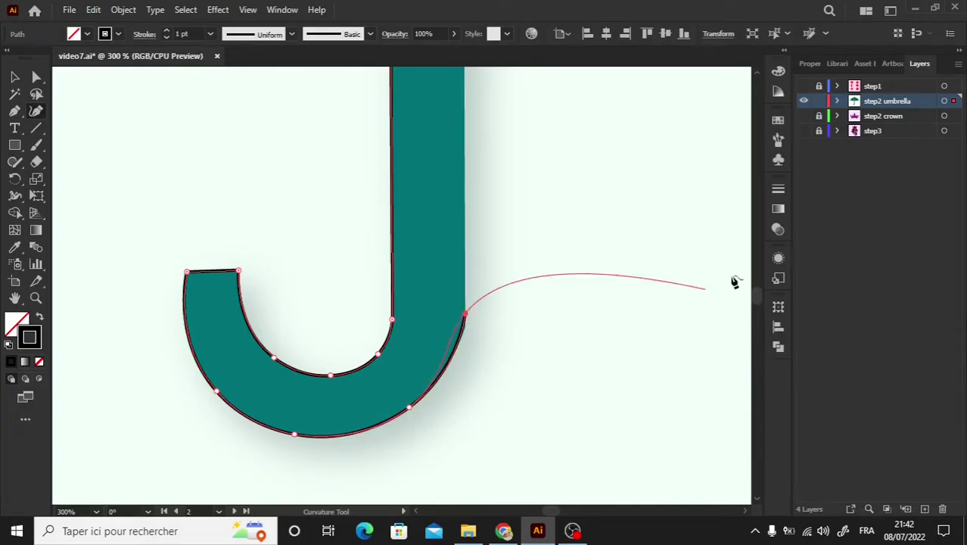
scroll(757, 293, "up", 5)
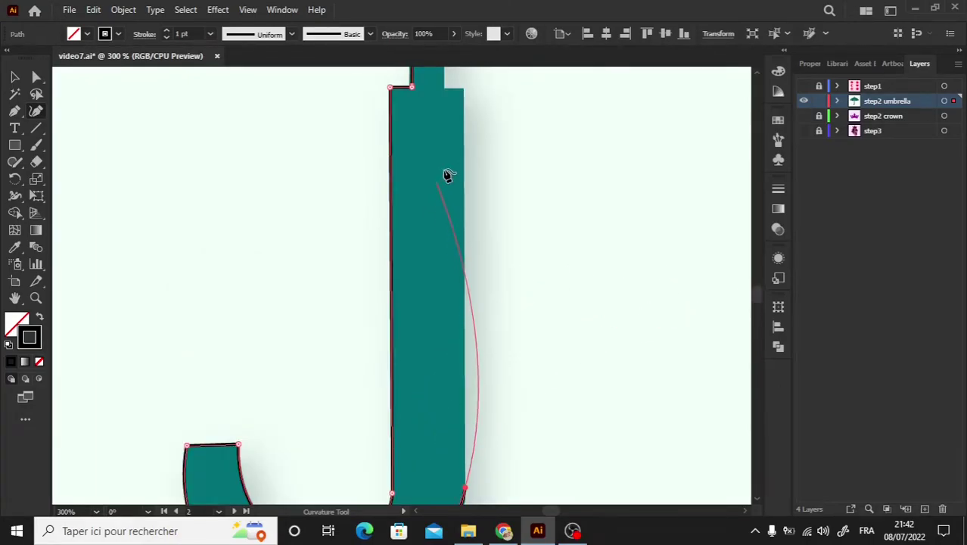
left_click(464, 90)
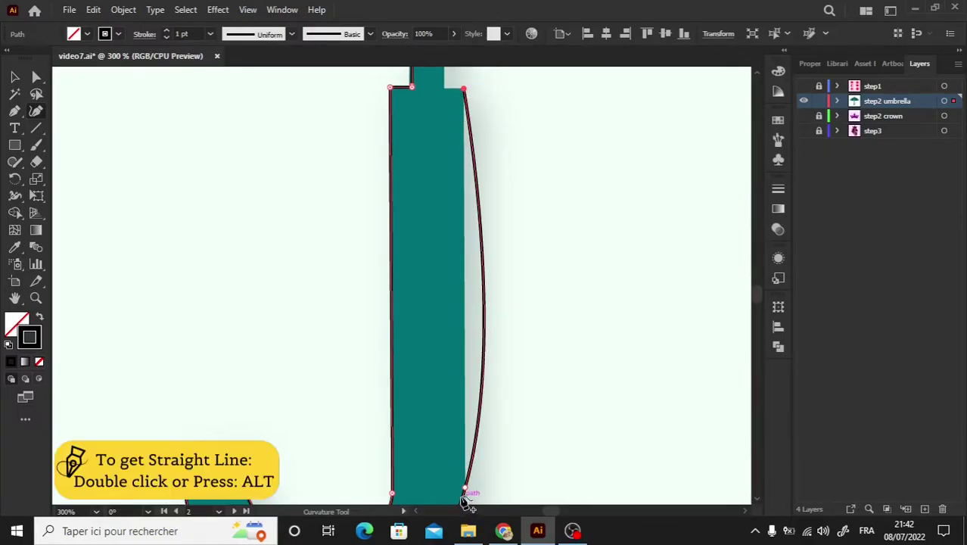
double_click(465, 488)
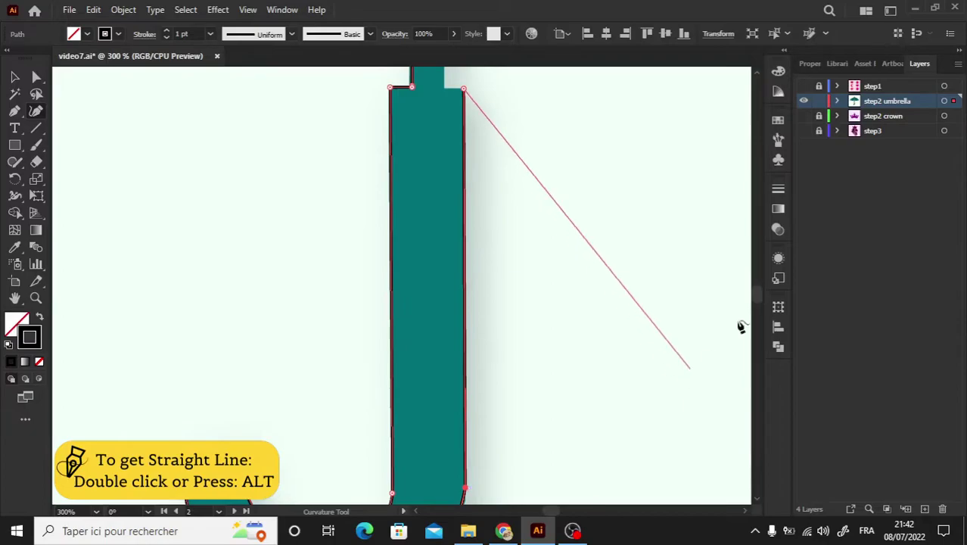
Step the outline in to the shaft, close it at the shaft's top, then deselect.
scroll(761, 299, "down", 5)
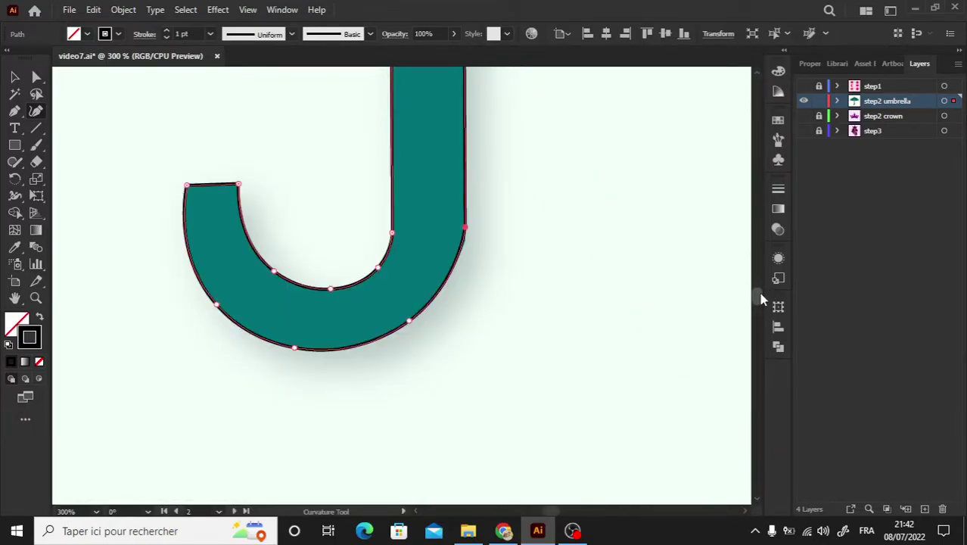
left_click_drag(760, 299, 760, 292)
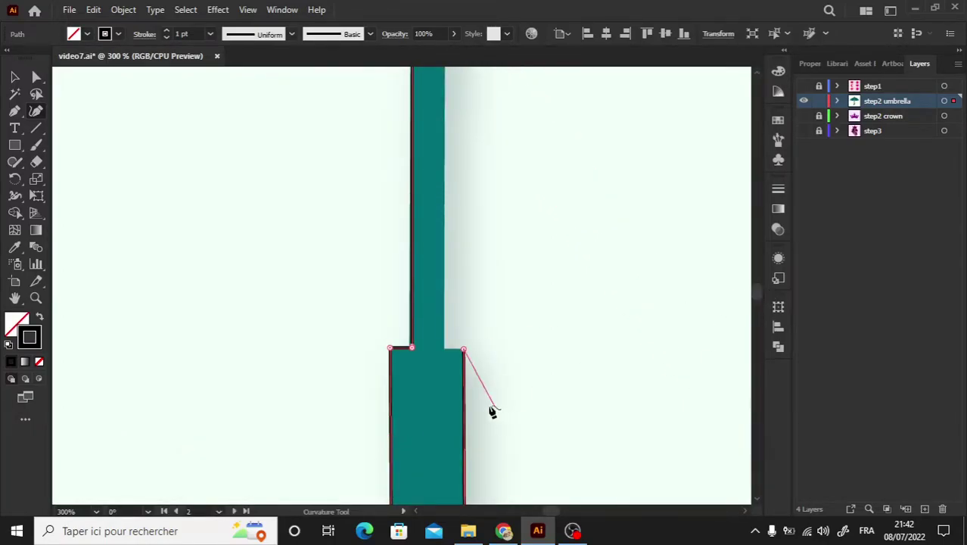
left_click(447, 355)
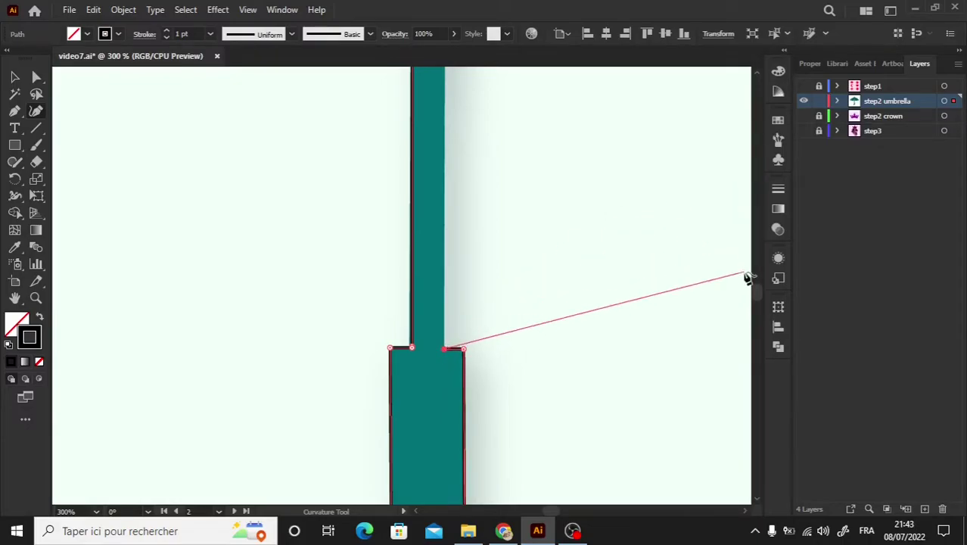
left_click_drag(755, 302, 755, 292)
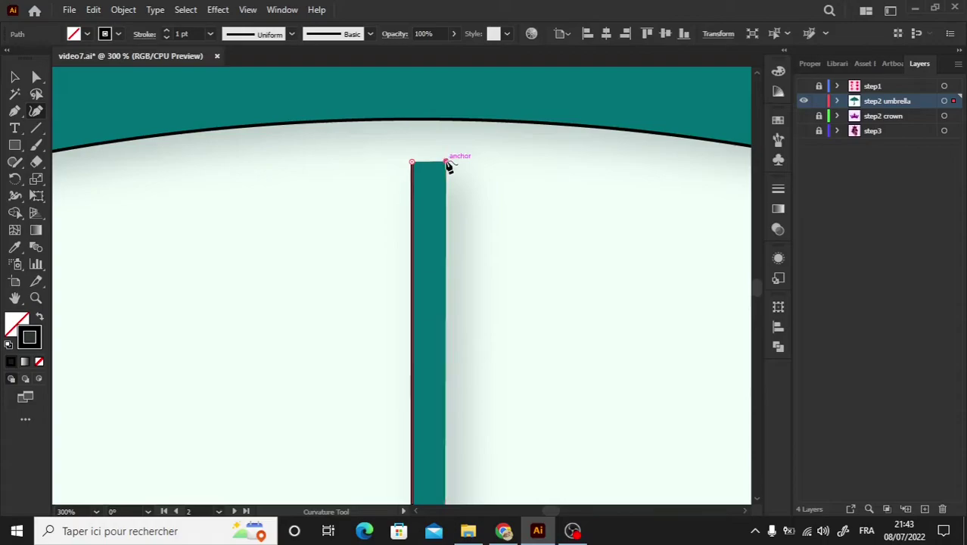
left_click(447, 161)
left_click(414, 163)
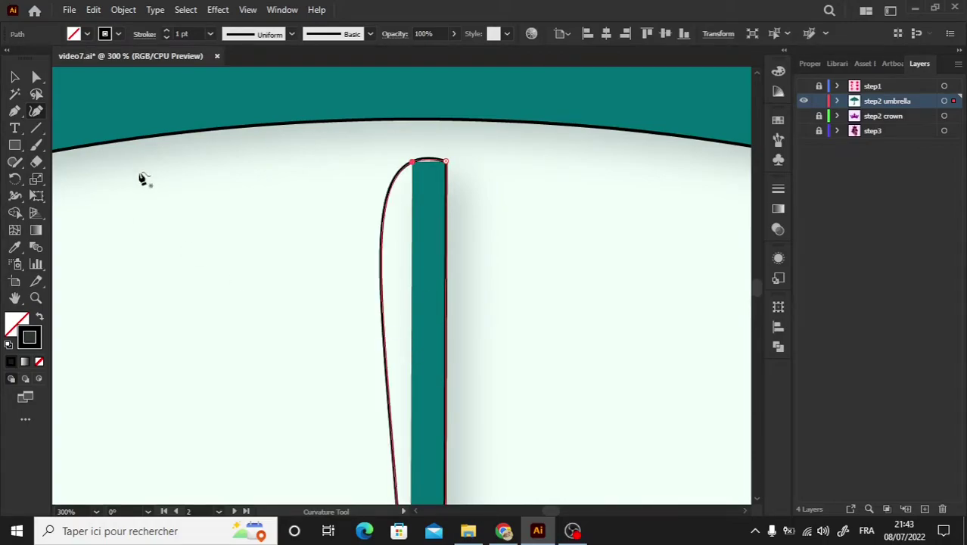
double_click(412, 163)
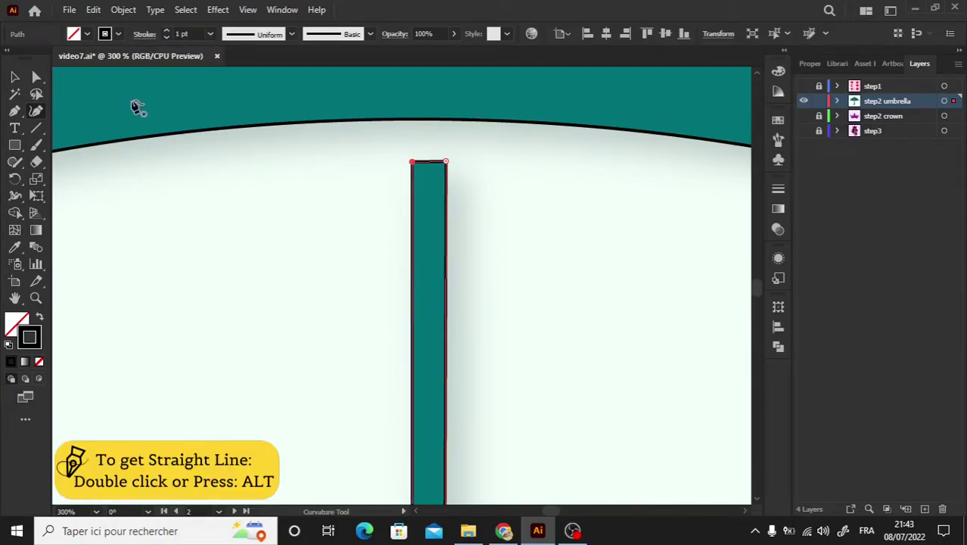
left_click(14, 77)
left_click(185, 243)
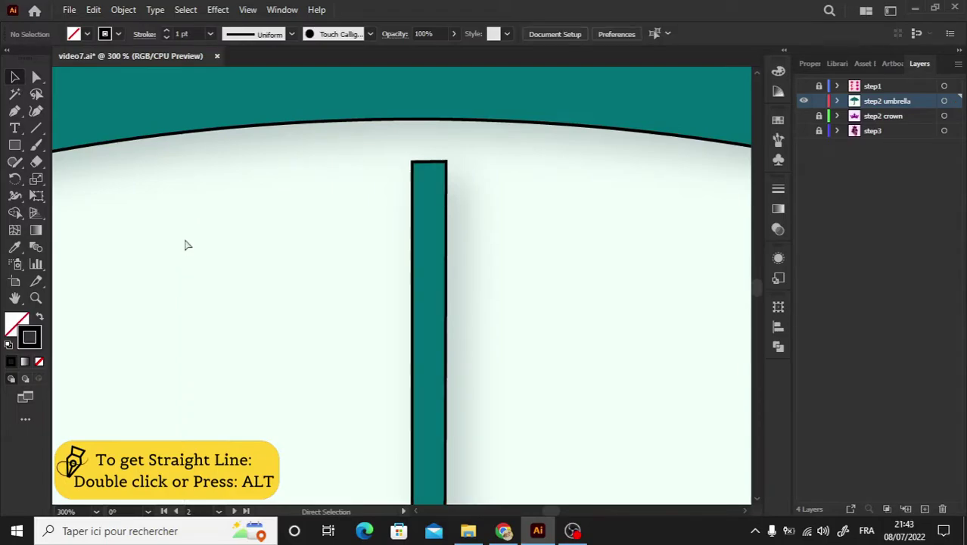
Select all umbrella outline paths and make them solid green fills instead of black strokes.
key("ctrl+0")
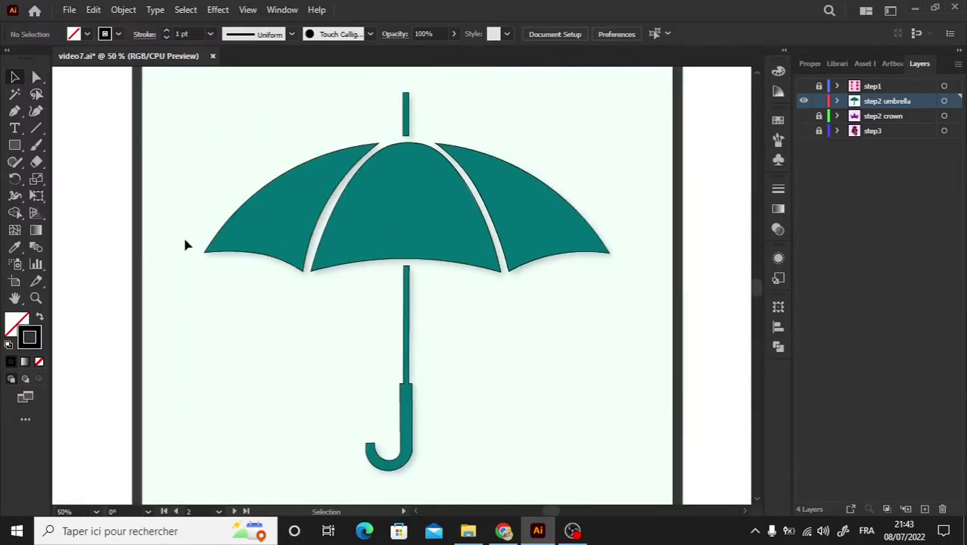
mouse_move(163, 80)
left_mouse_down()
mouse_move(605, 482)
mouse_move(629, 491)
left_mouse_up()
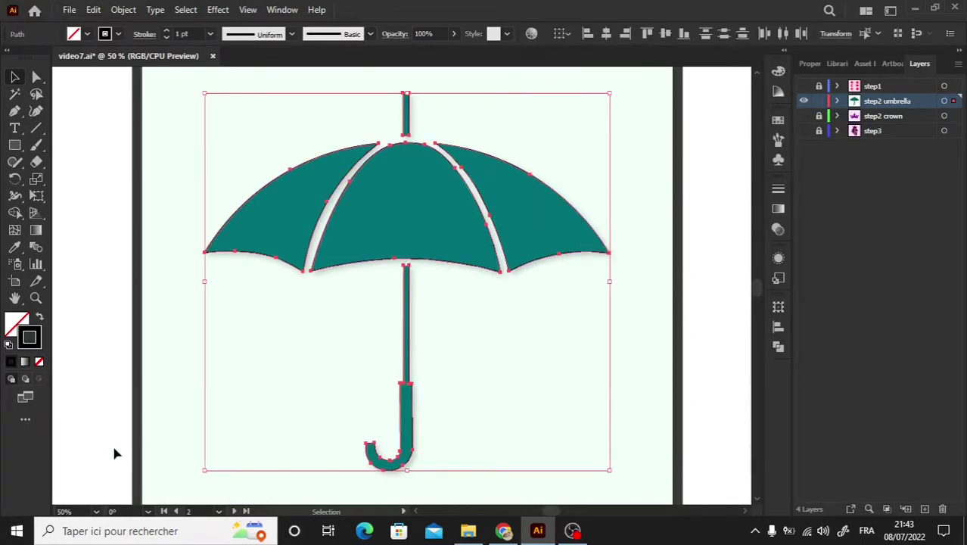
left_click(41, 314)
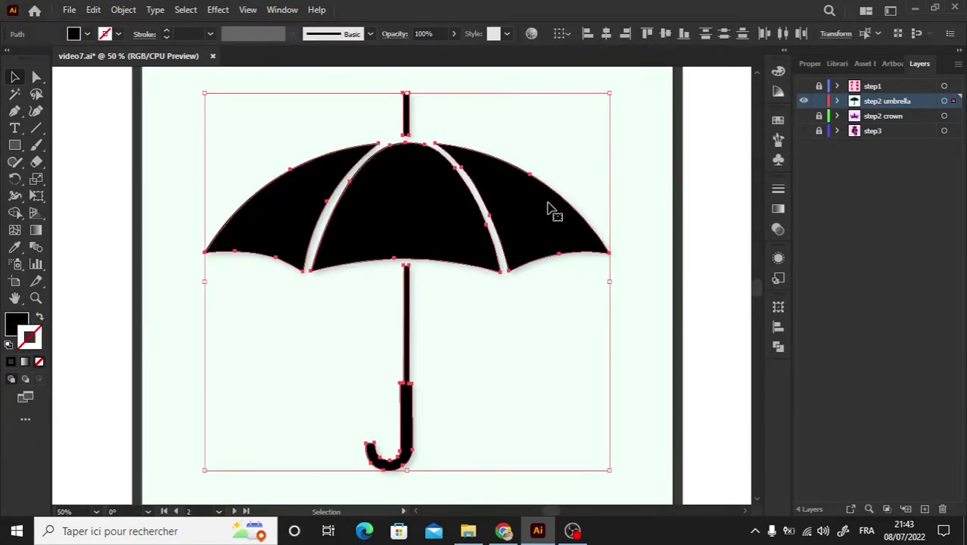
key("F6")
left_click(666, 238)
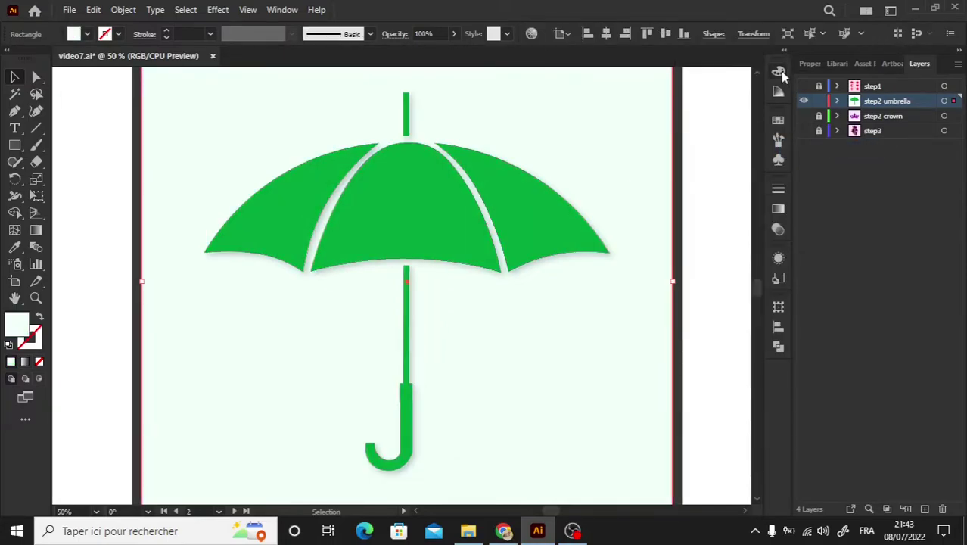
left_click(35, 111)
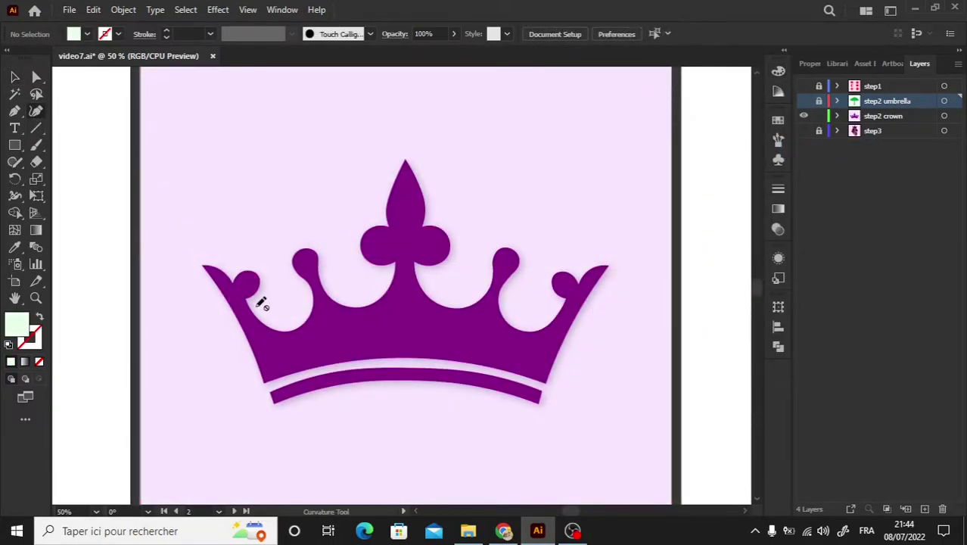
Select the whole crown shape on the step2 crown layer and lock it.
key("ctrl+plus")
left_click(883, 115)
key("v")
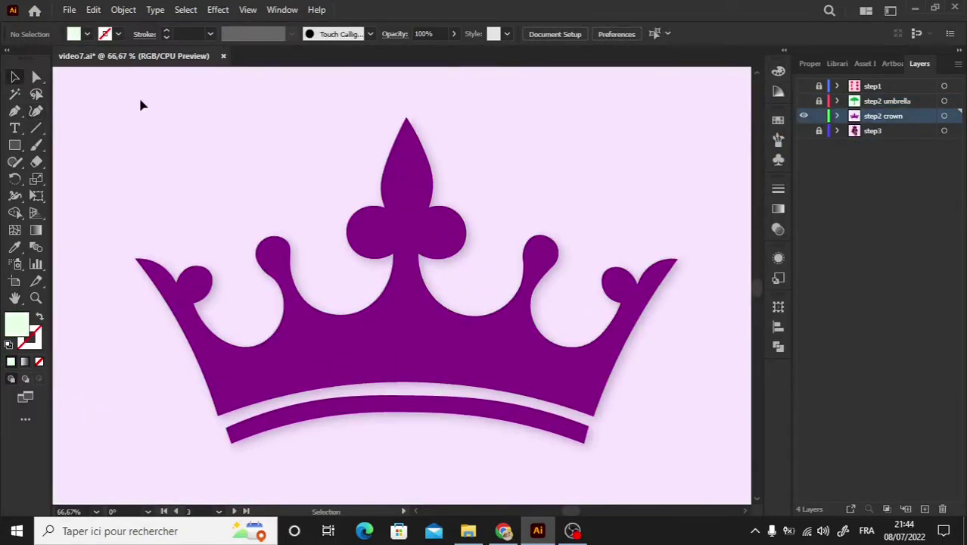
left_click_drag(111, 87, 673, 491)
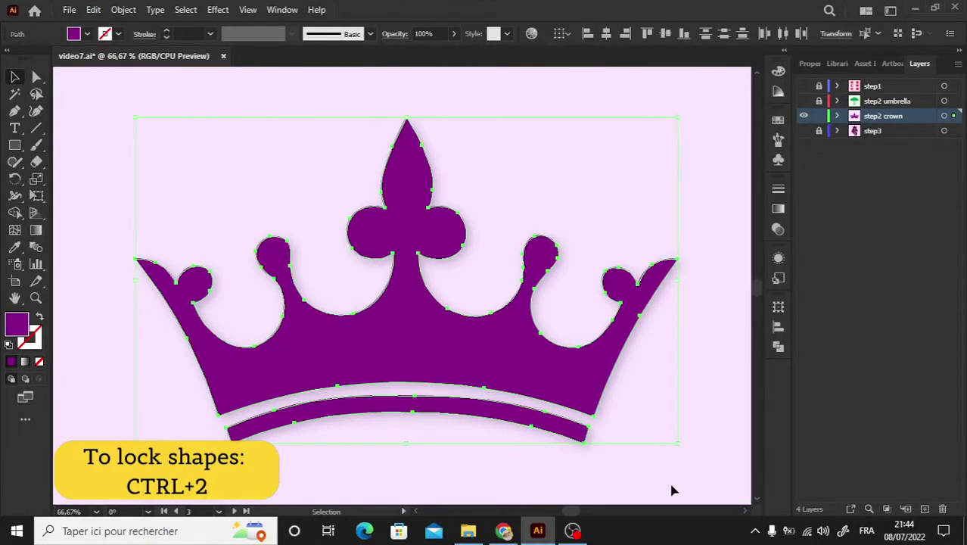
key("ctrl+2")
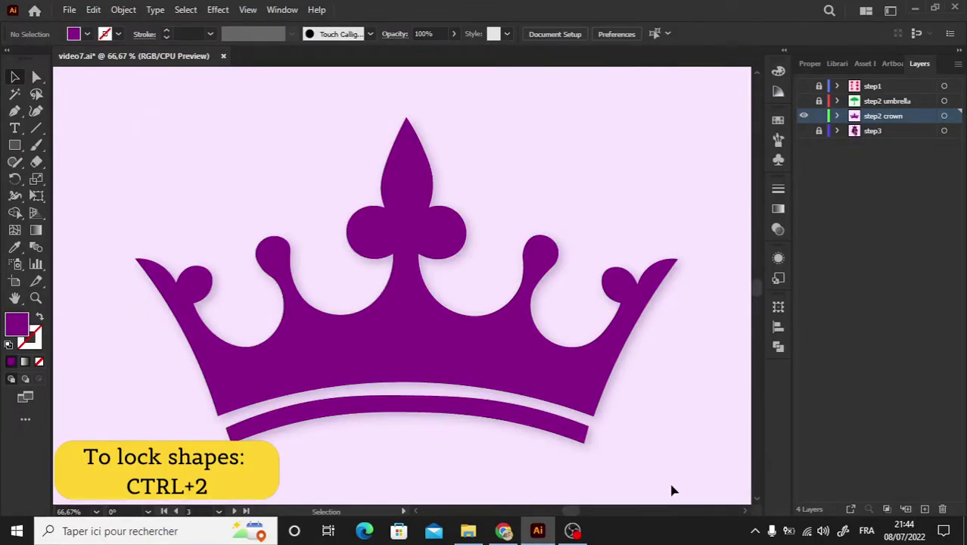
Set up the Curvature tool with no fill and a pure black stroke.
key("shift+grave")
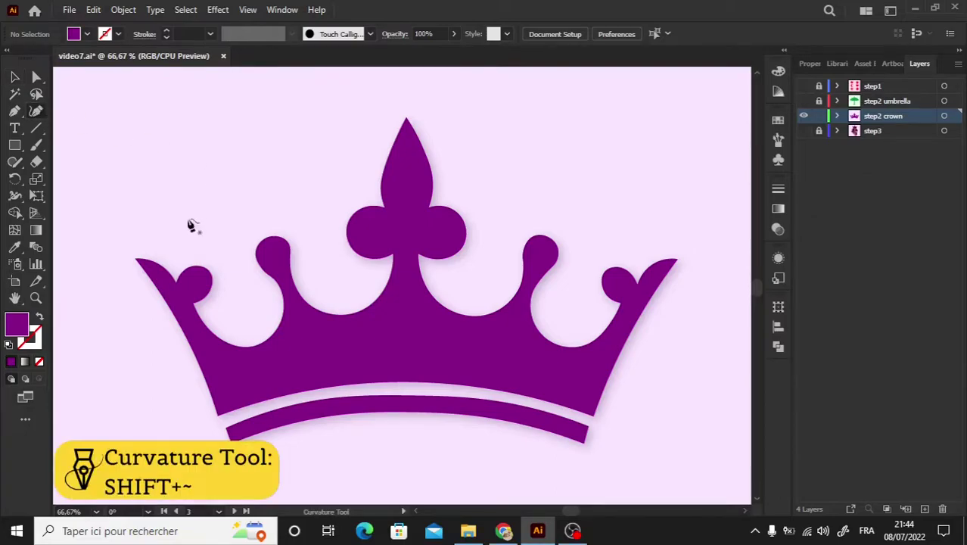
double_click(23, 327)
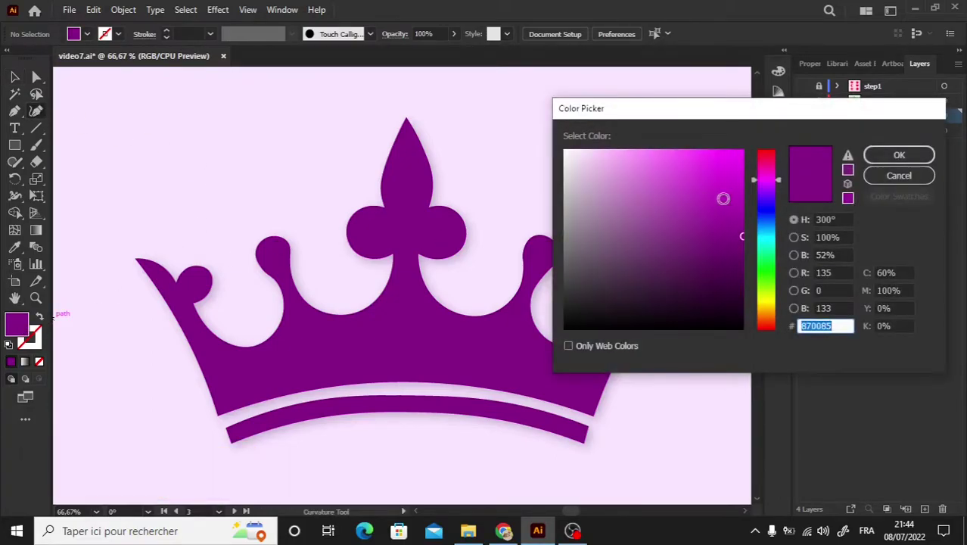
left_click_drag(617, 325, 554, 337)
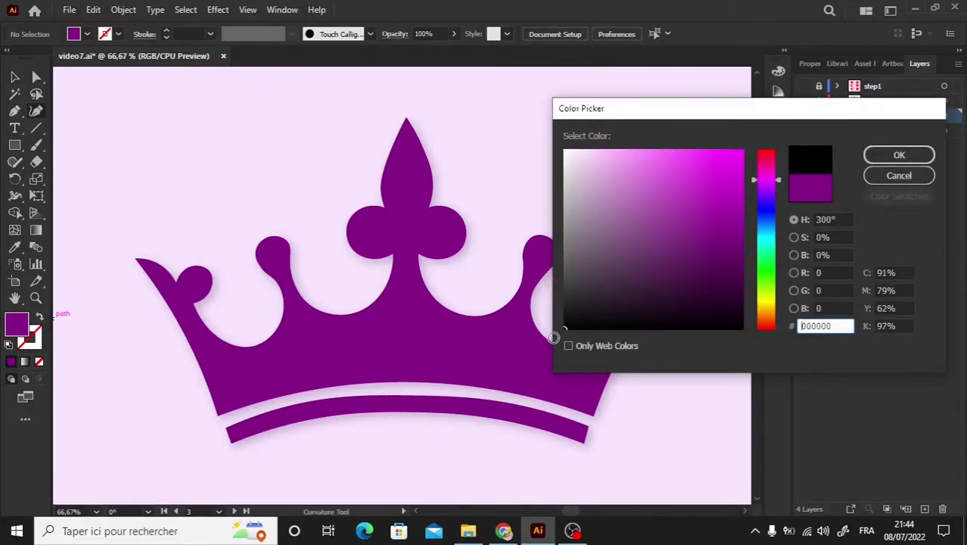
left_click(899, 154)
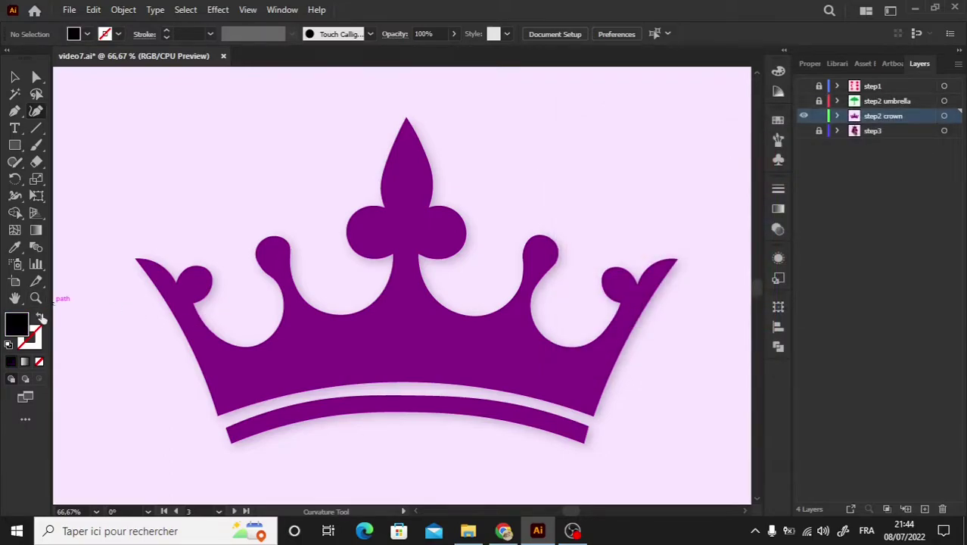
left_click(40, 317)
Outline from the crown's lower-left corner up to its sharp left tip.
left_click(218, 417)
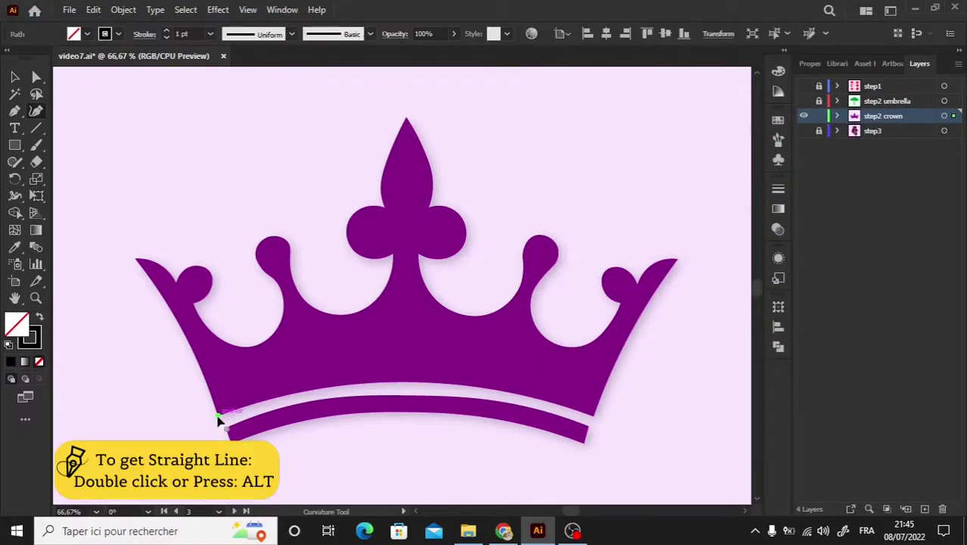
double_click(138, 264)
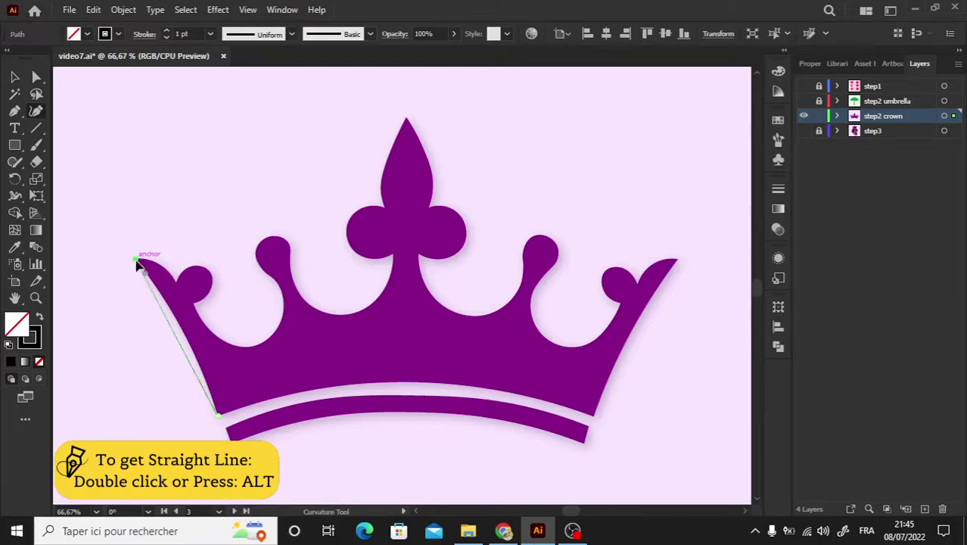
key("ctrl+plus")
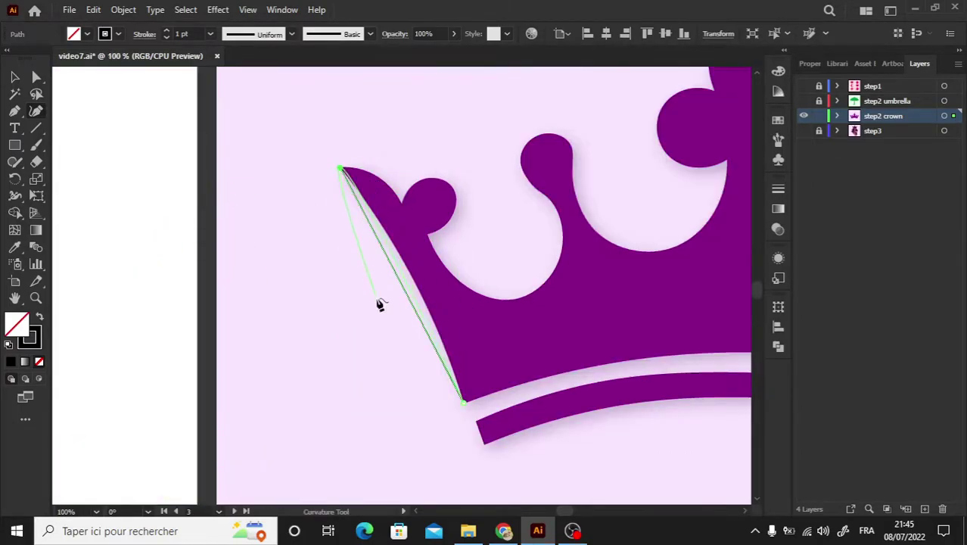
left_click(416, 286)
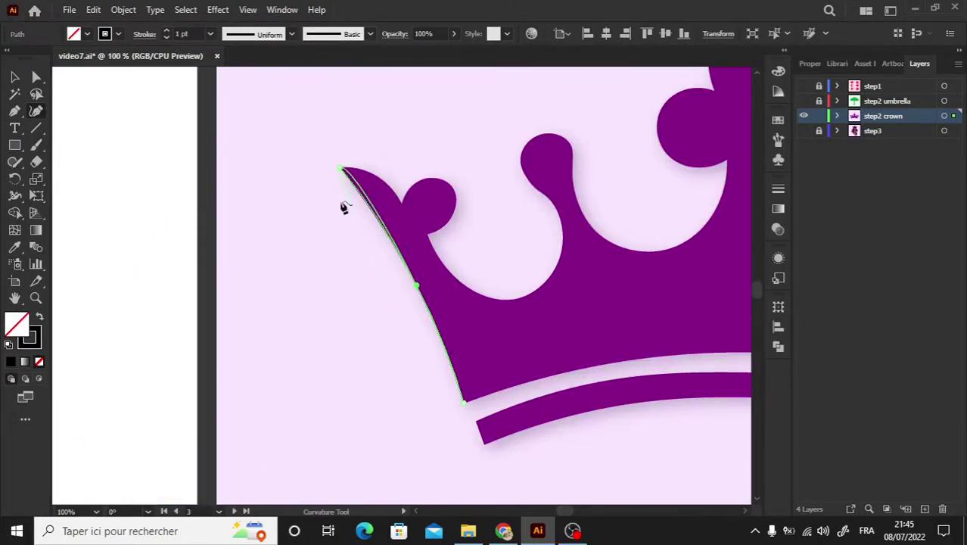
double_click(341, 168)
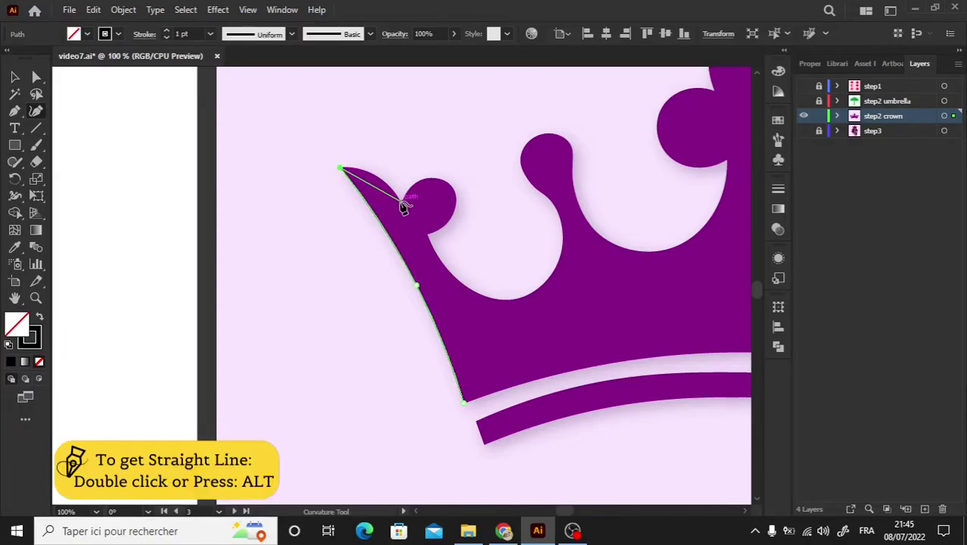
left_click(376, 176)
double_click(402, 205)
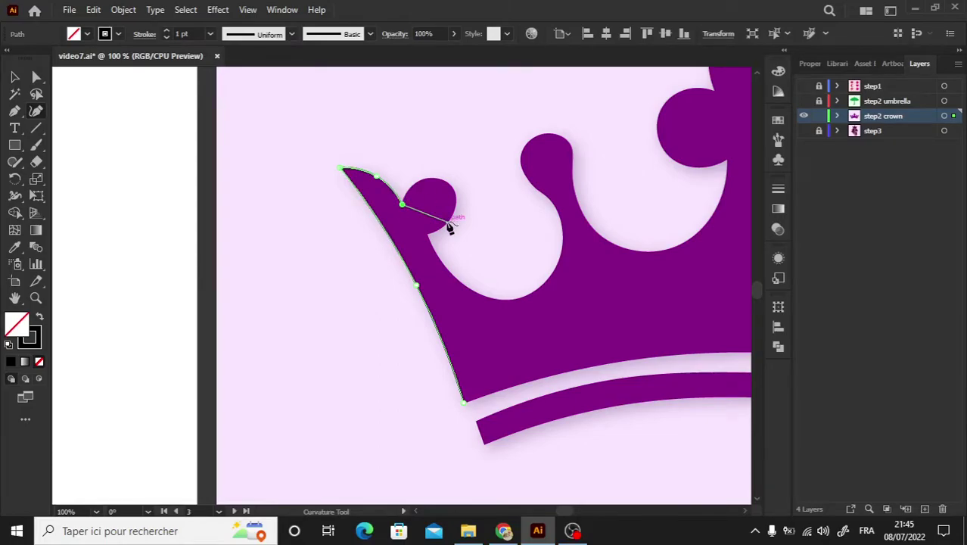
Wrap the outline around the first small ball and through the inner curve below it.
left_click(426, 234)
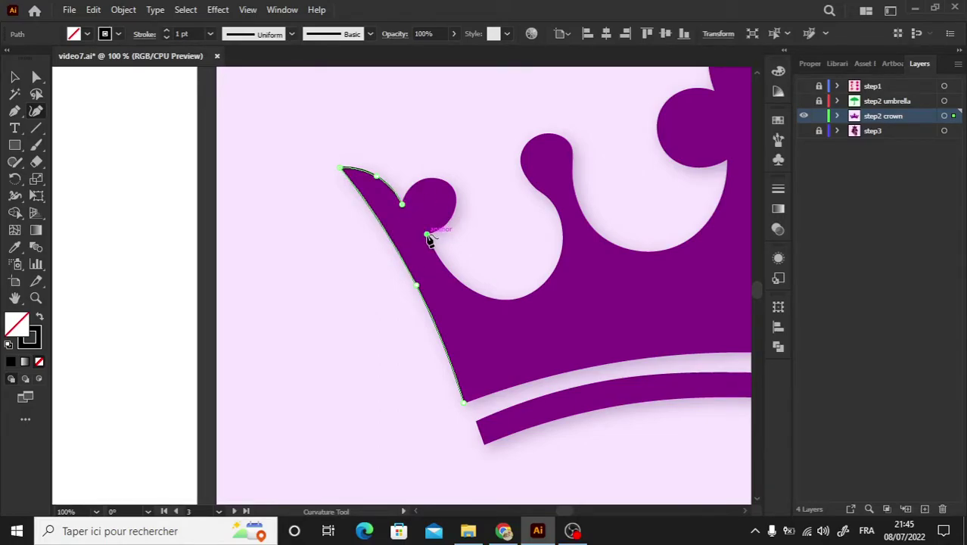
left_click(450, 187)
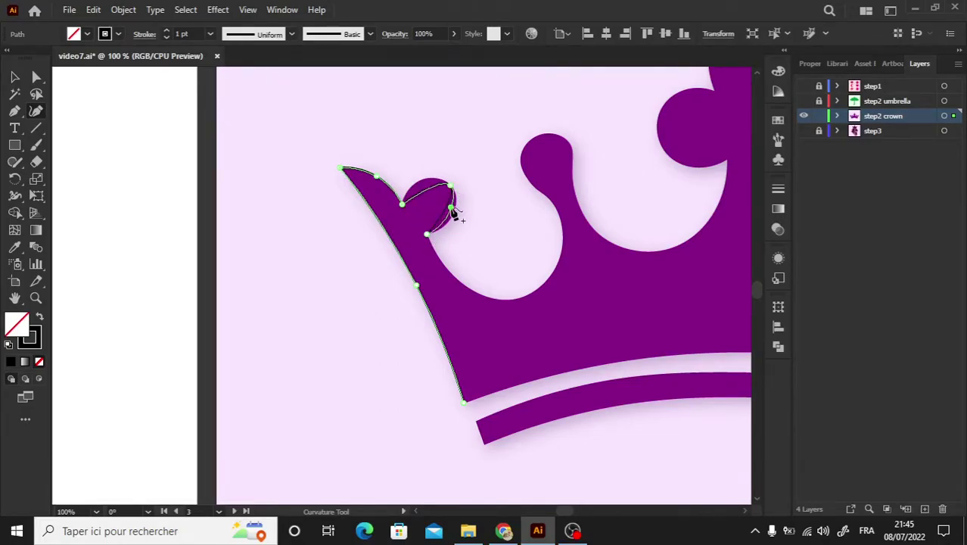
left_click(421, 182)
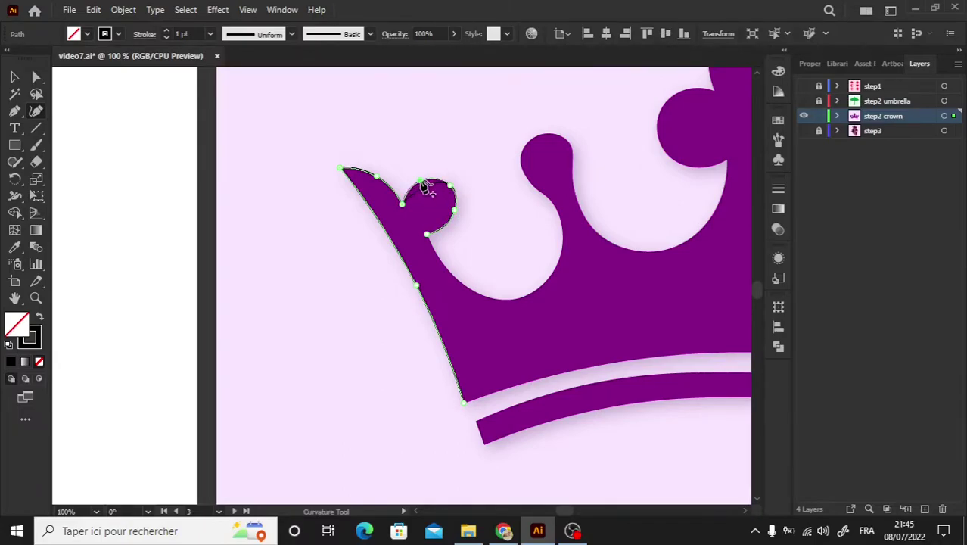
left_click(426, 235)
left_click(460, 283)
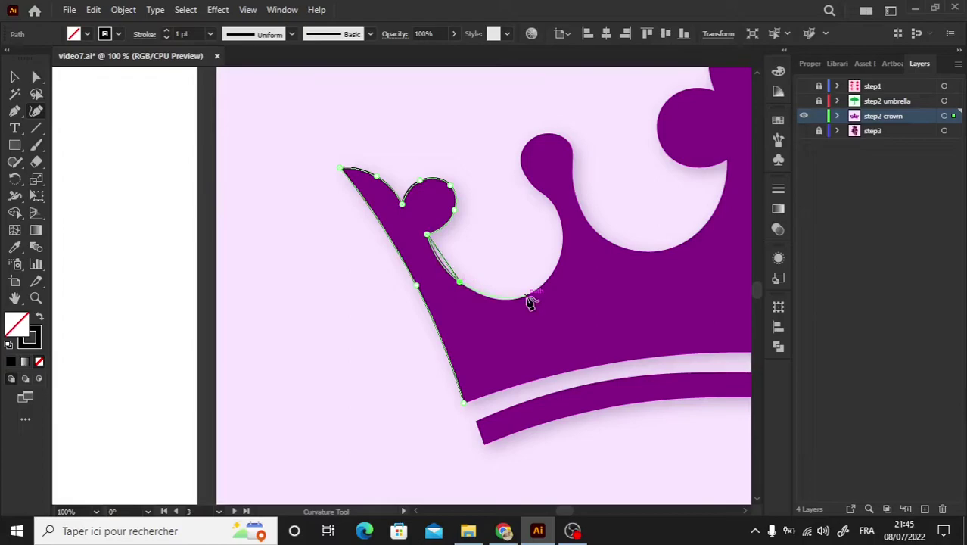
left_click(522, 296)
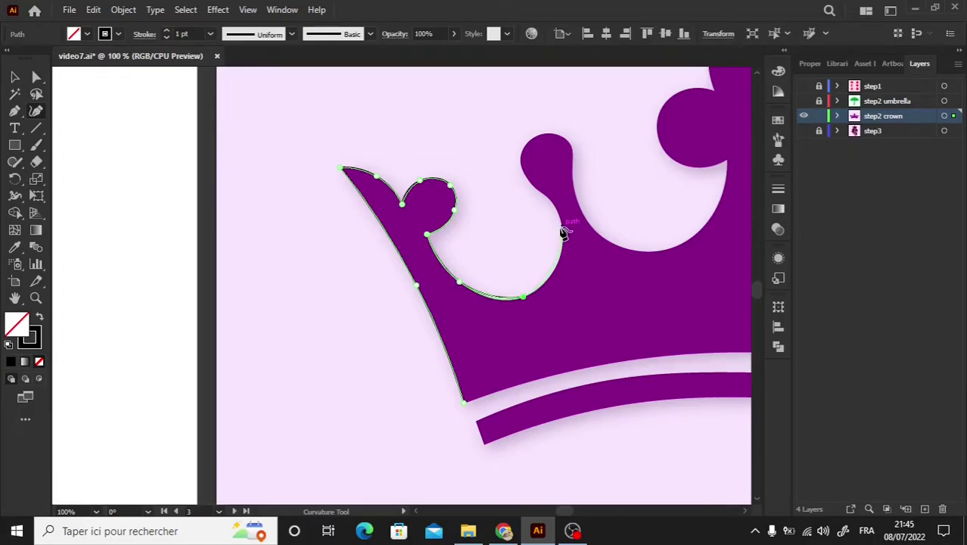
left_click(563, 228)
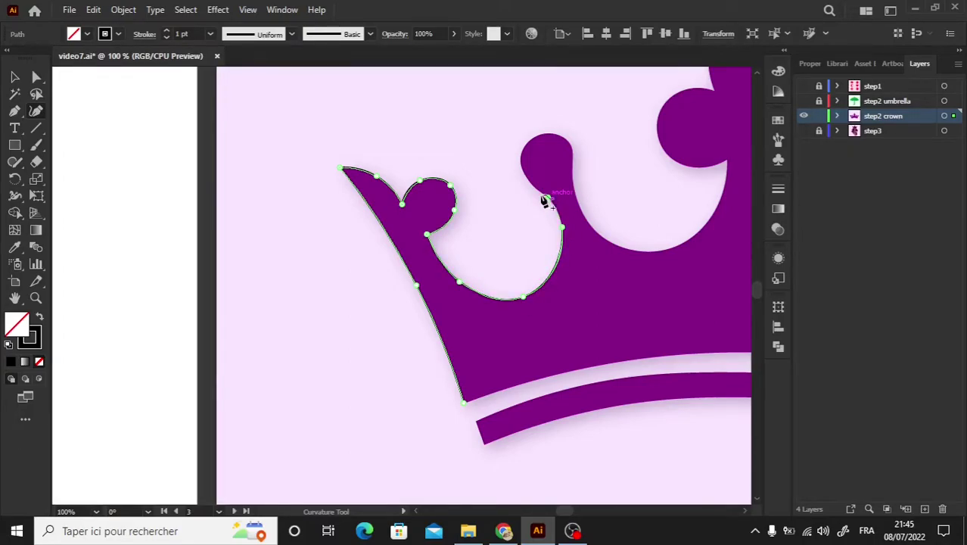
left_click(546, 198)
left_click(523, 174)
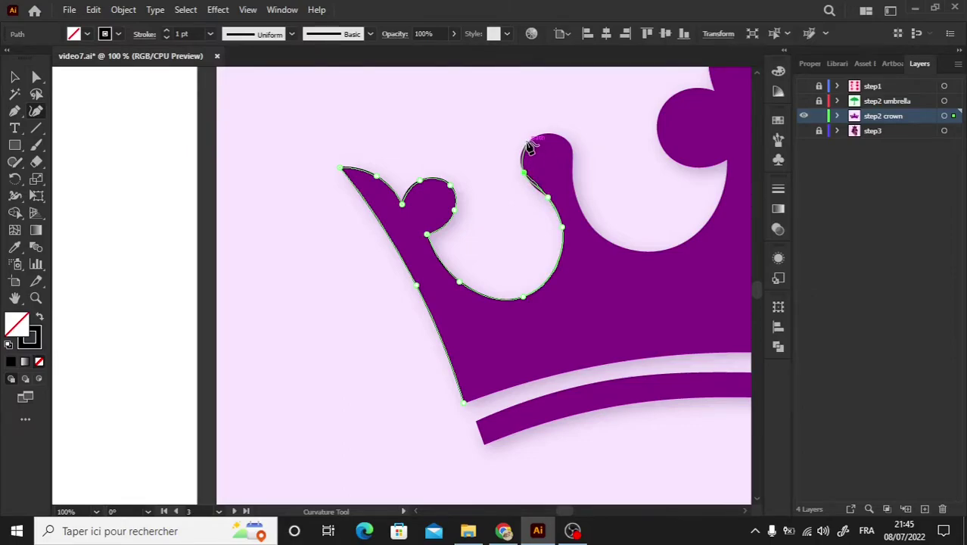
Carry the outline over the second ball and through the next dip toward the central ornament.
left_click(529, 141)
left_click(559, 137)
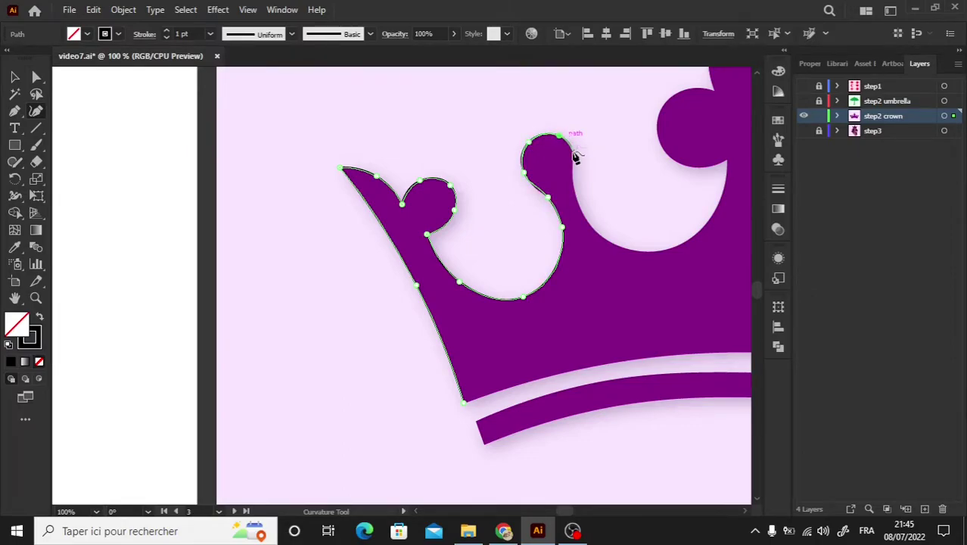
left_click(572, 153)
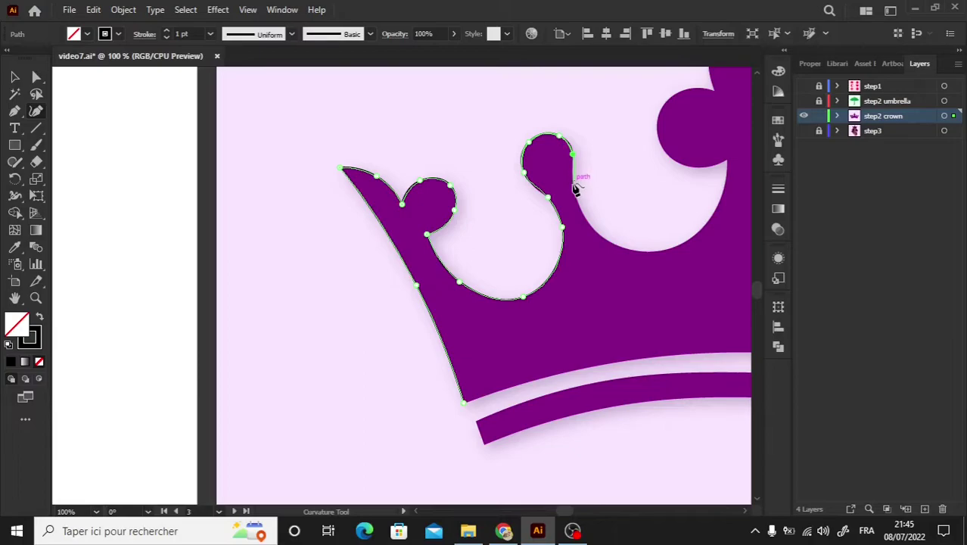
left_click(573, 185)
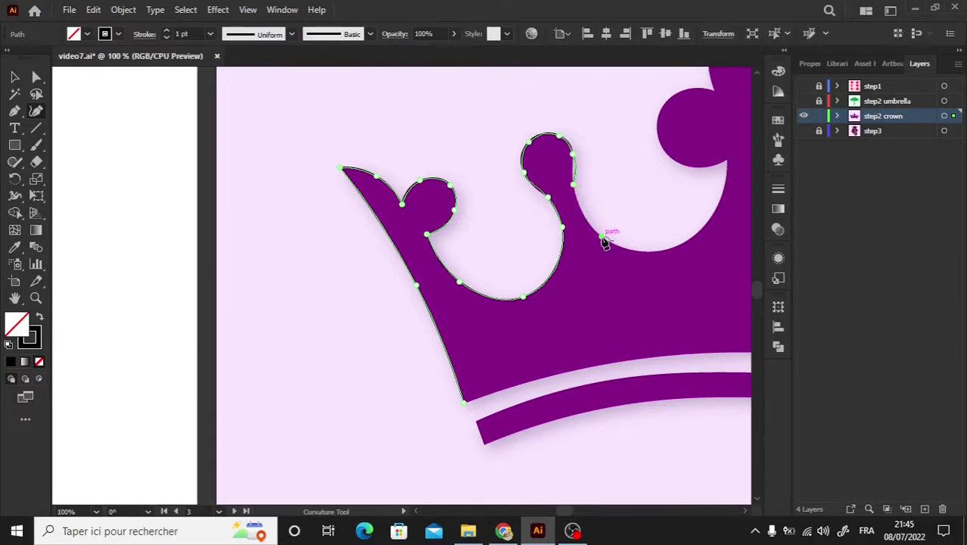
left_click(602, 236)
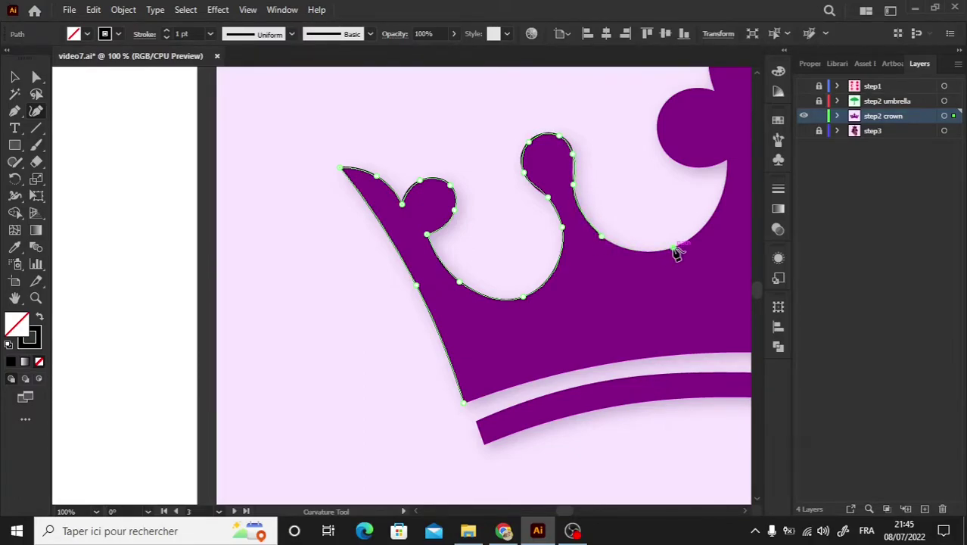
left_click(673, 248)
left_click(728, 163)
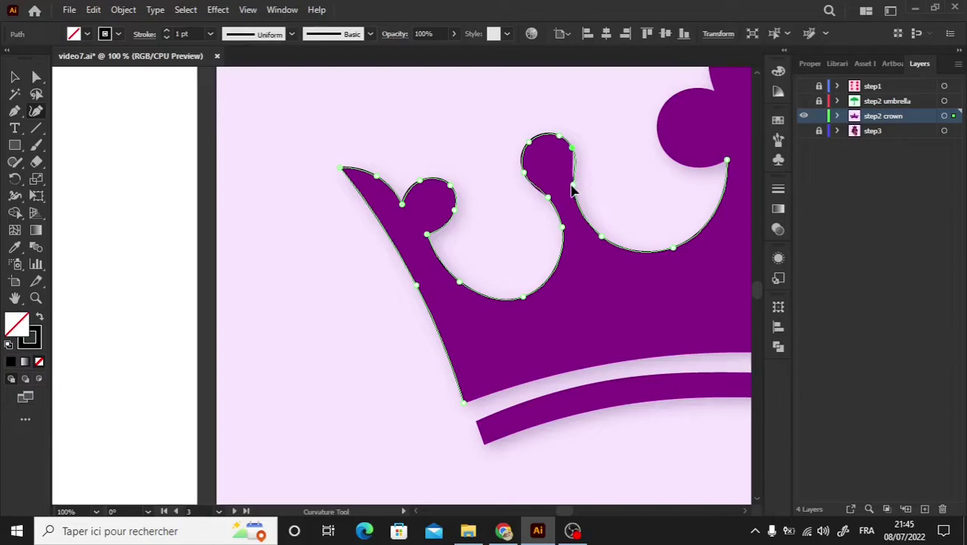
Zoom in and trace the crown outline around the curl's edge with the Curvature Tool.
left_click(574, 175)
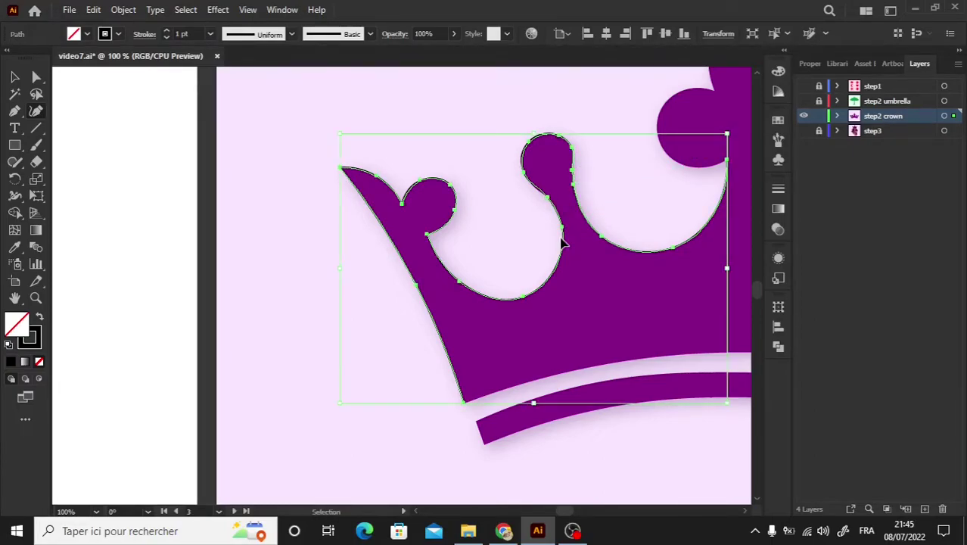
key("ctrl+plus")
key("ctrl+plus")
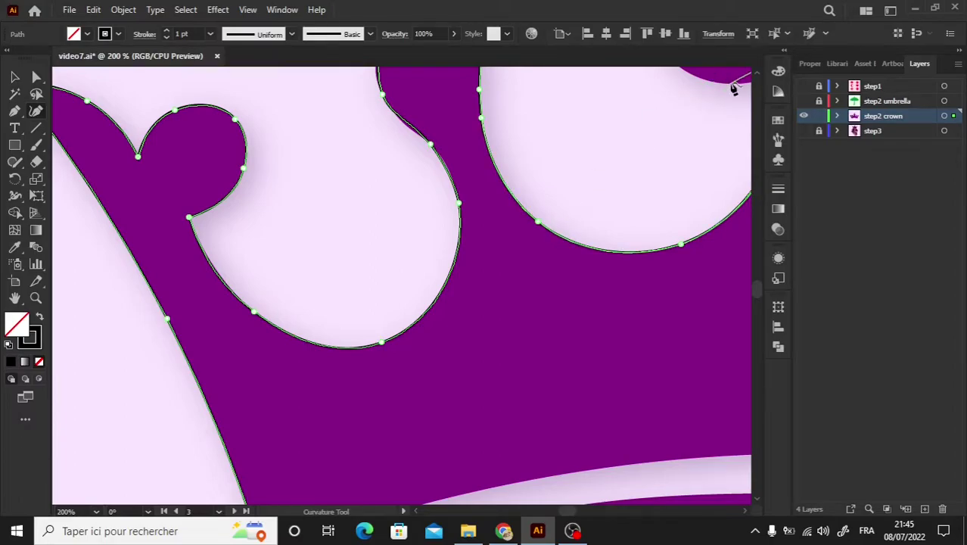
scroll(758, 73, "up", 5)
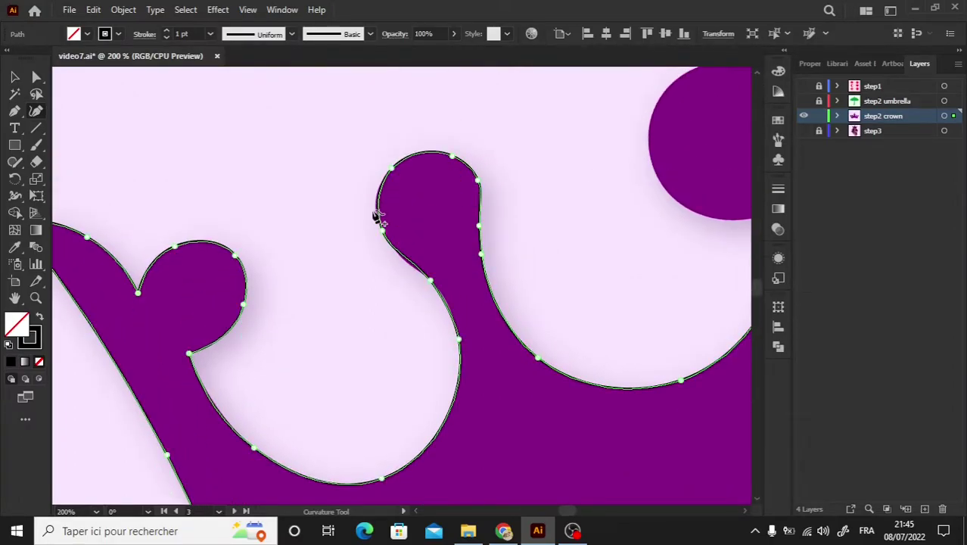
left_click(381, 225)
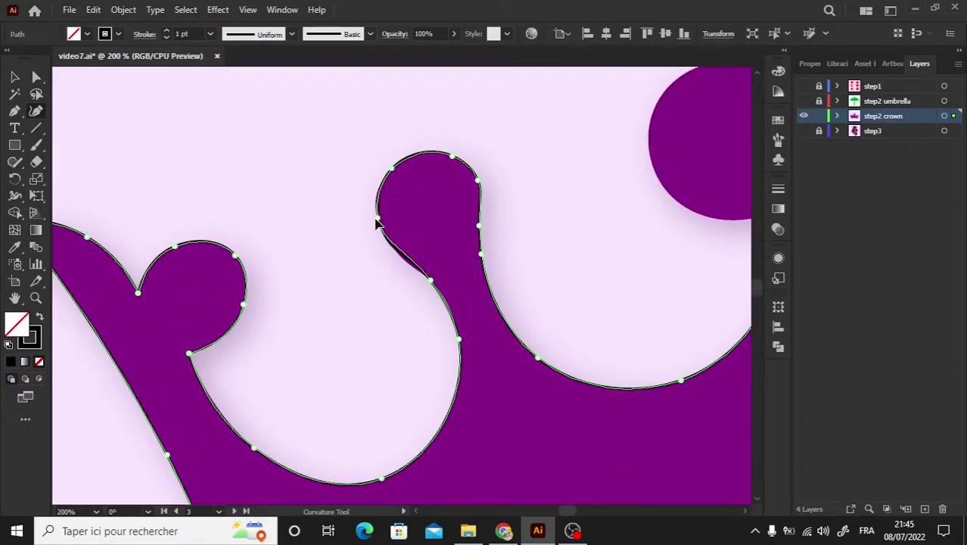
left_click(378, 219)
left_click(398, 253)
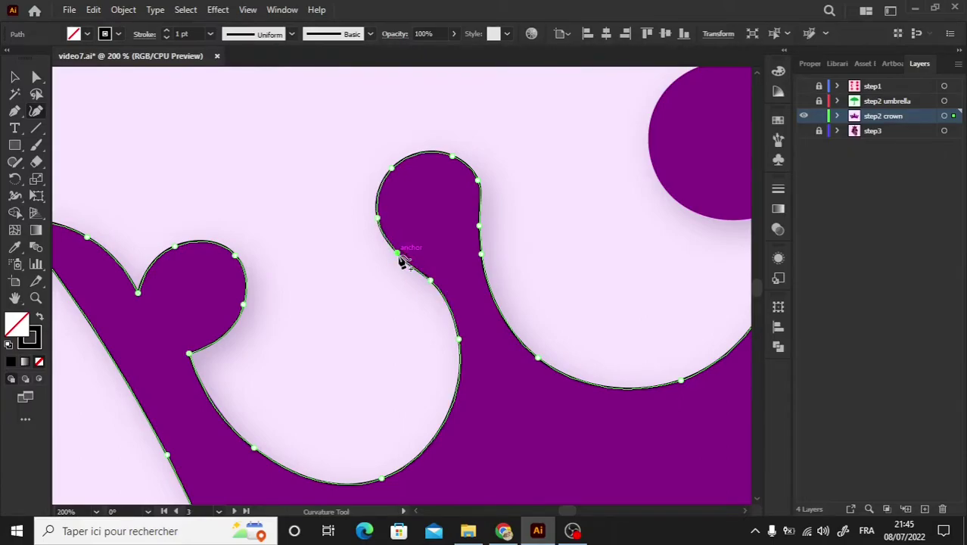
Resume from the outline's end point and trace up around the crown's left lobe.
left_click(745, 512)
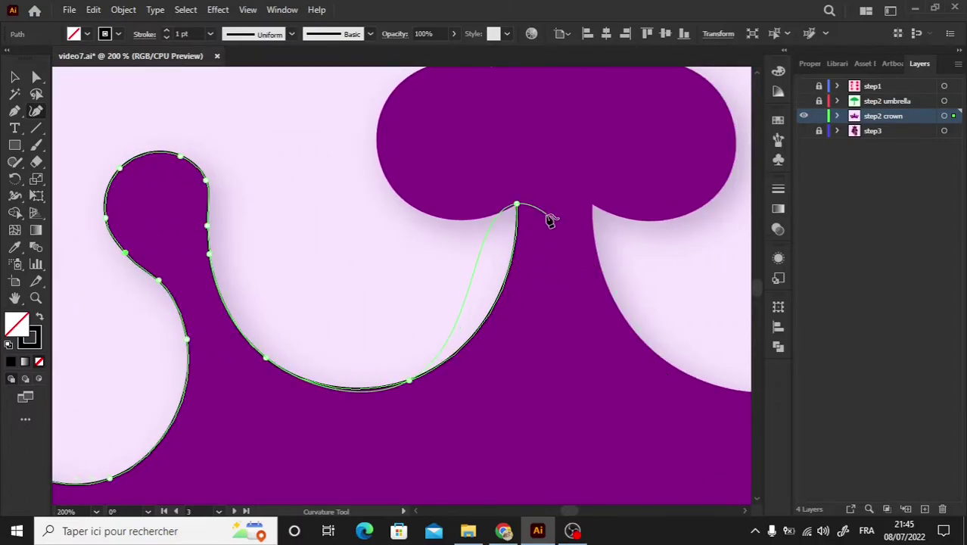
left_click(517, 205)
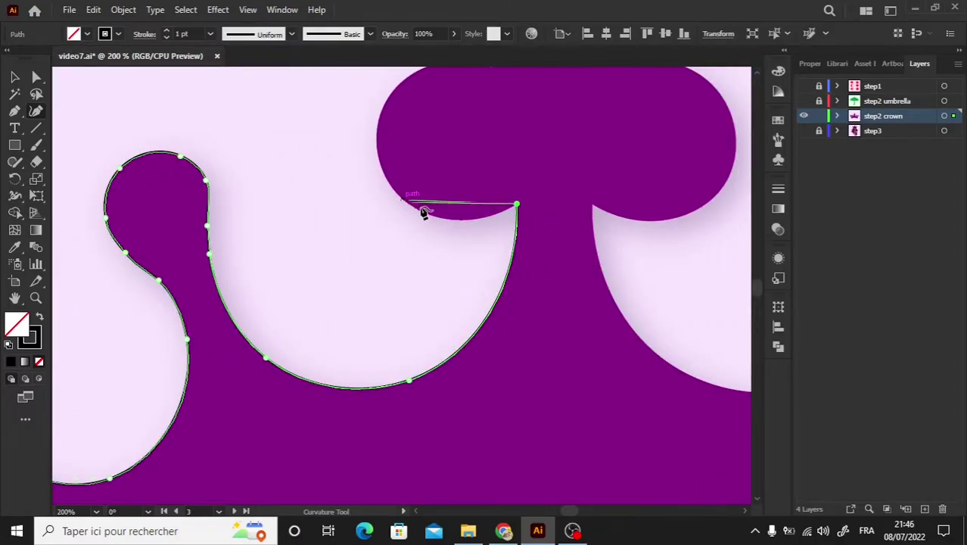
left_click(422, 212)
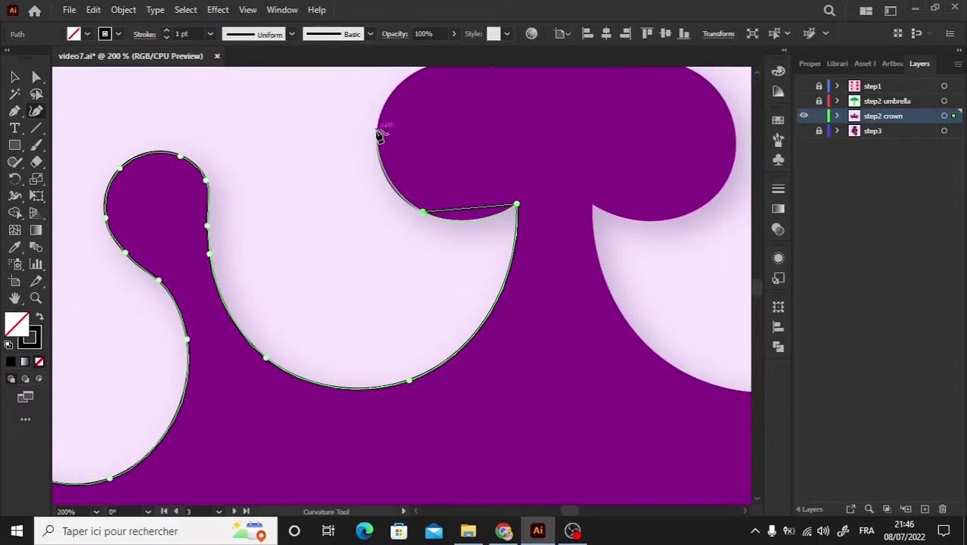
left_click(377, 130)
left_click(410, 73)
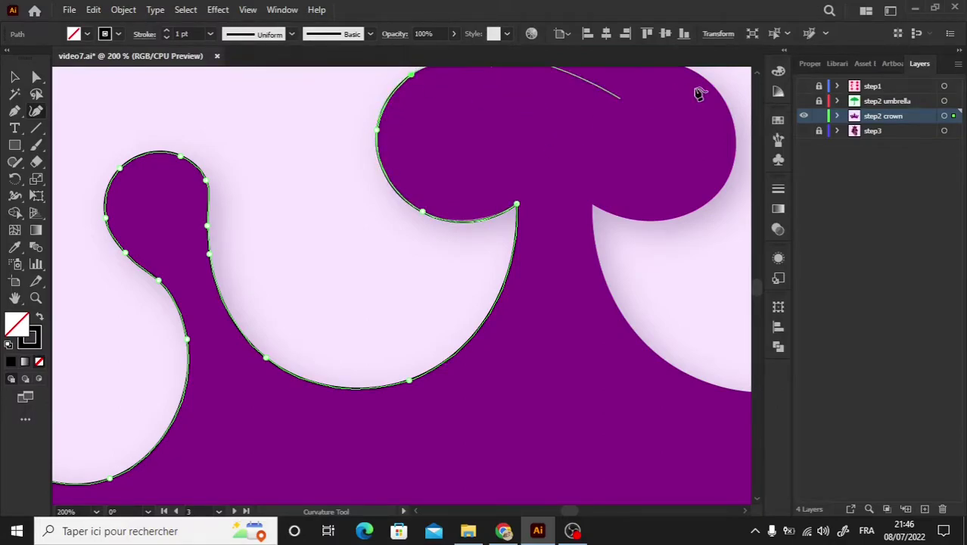
scroll(755, 68, "up", 5)
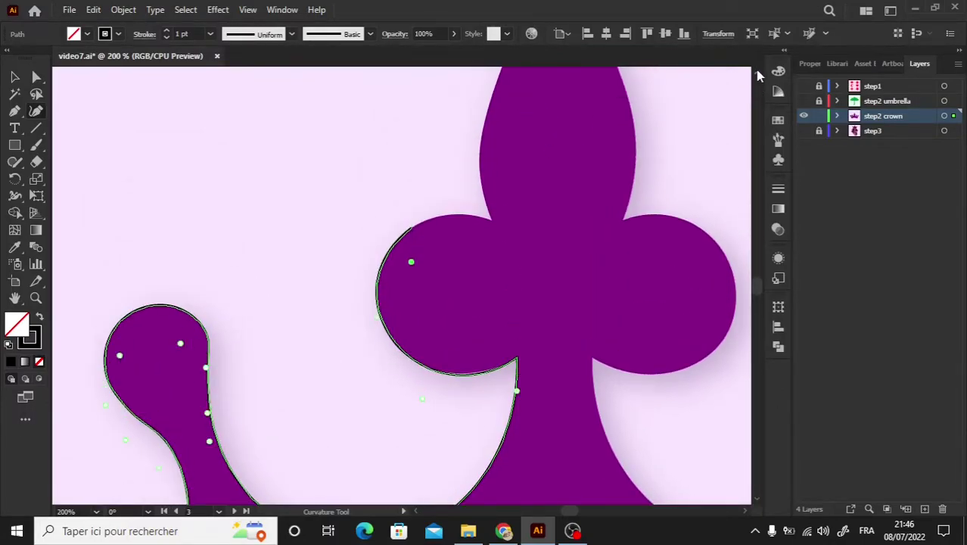
Refine the left lobe's top and lower curve with added and adjusted anchors.
scroll(758, 73, "up", 1)
left_click(493, 274)
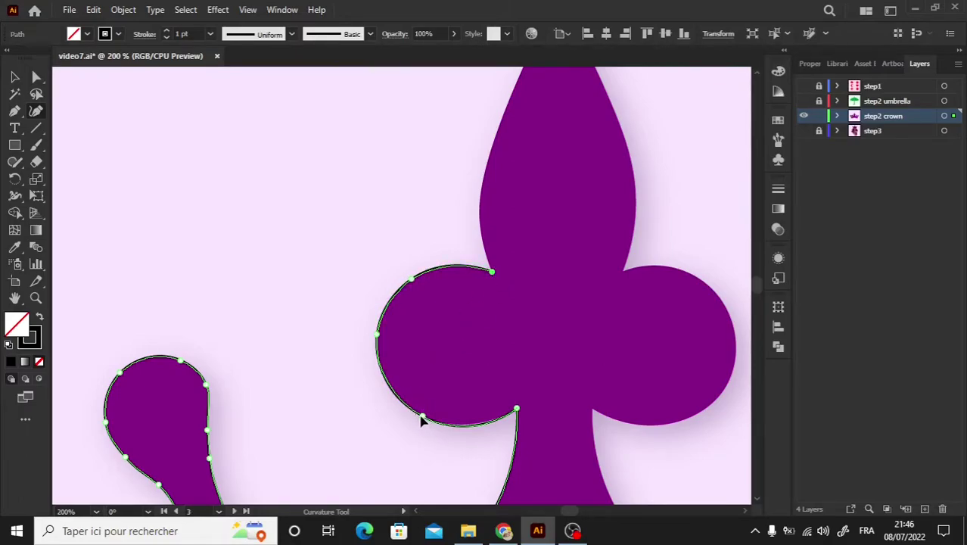
mouse_move(421, 417)
left_mouse_down()
mouse_move(453, 427)
mouse_move(413, 417)
left_mouse_up()
left_click(473, 423)
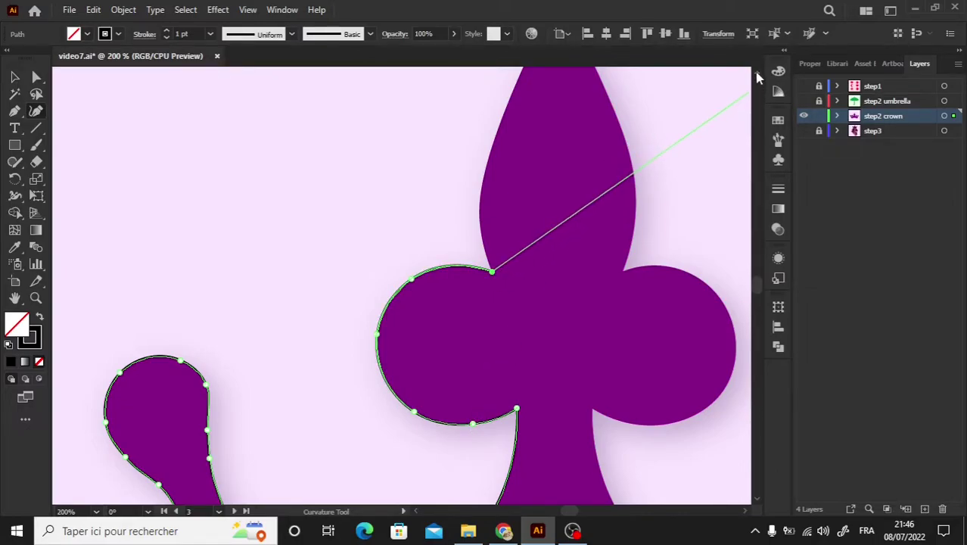
left_click(756, 73)
Trace the teardrop's left edge up to its tip and down to the right lobe junction.
left_click(488, 265)
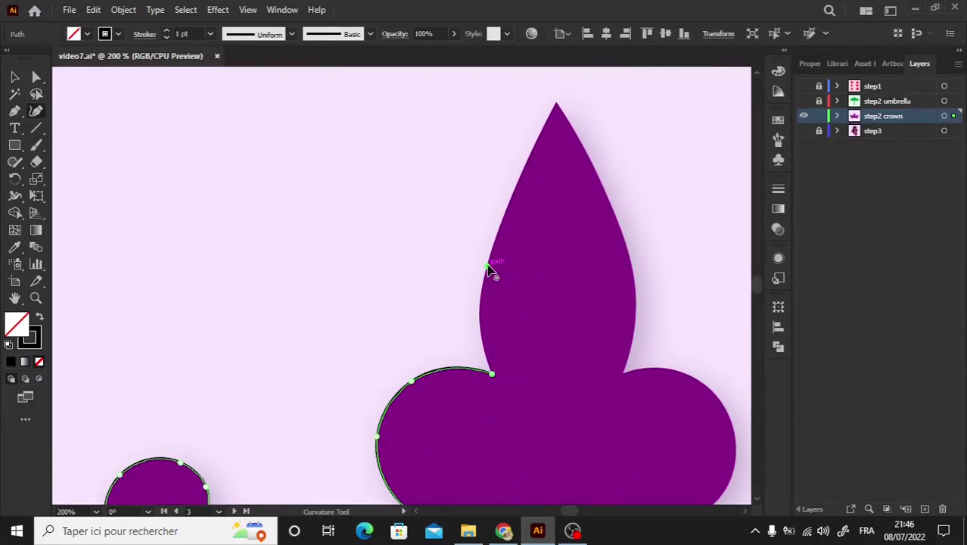
left_click(556, 105)
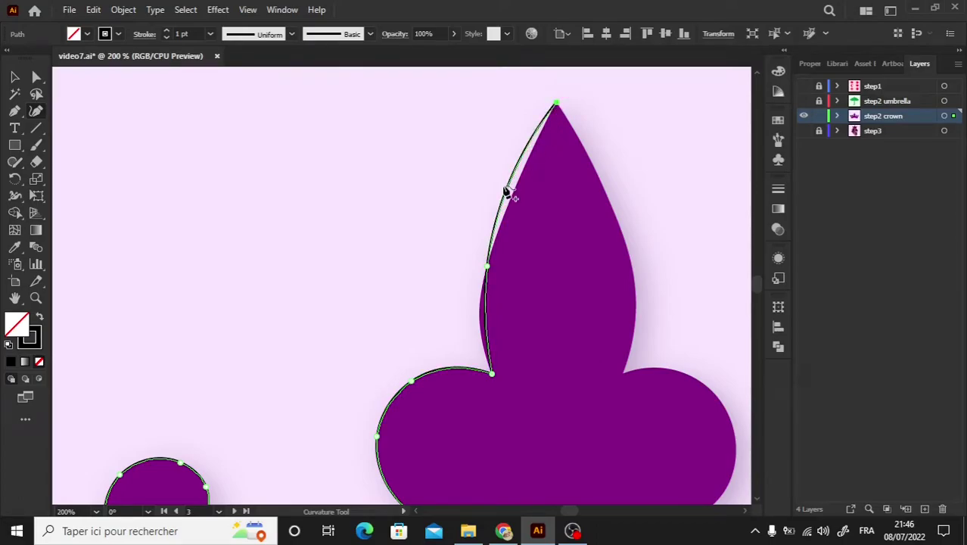
left_click(511, 200)
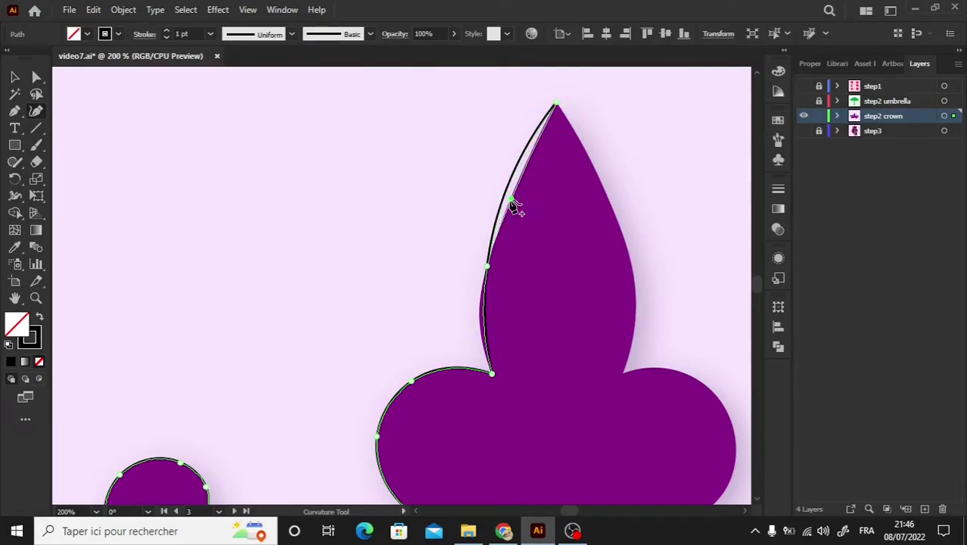
left_click(479, 311)
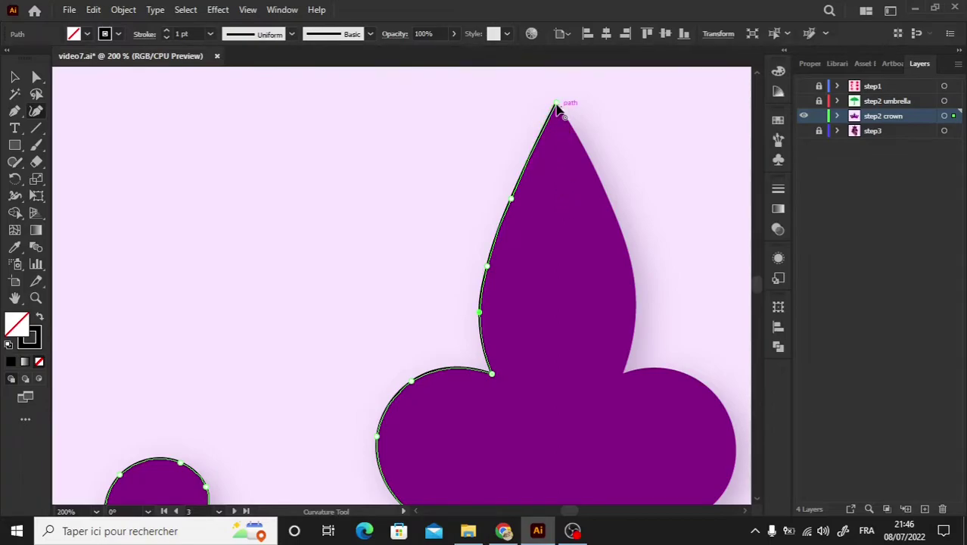
left_click(636, 293)
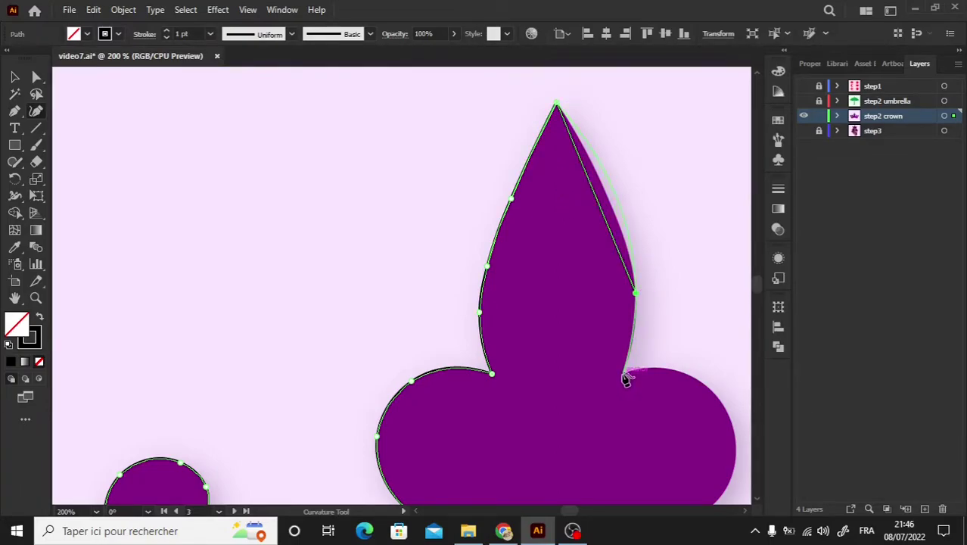
left_click(623, 374)
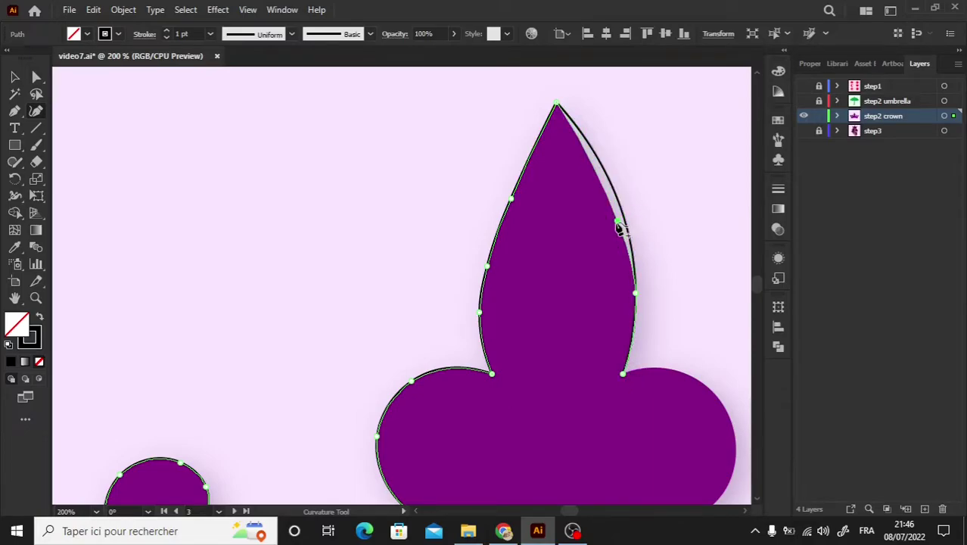
left_click(618, 221)
key("Escape")
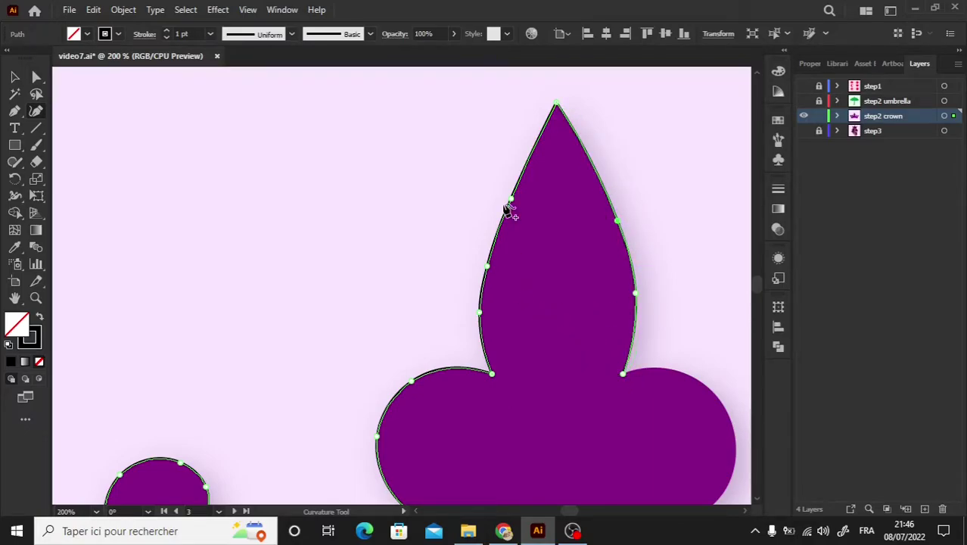
Fix the teardrop's left edge by moving, deleting and nudging anchors, then resume from the junction.
left_click_drag(508, 201, 505, 214)
key("Delete")
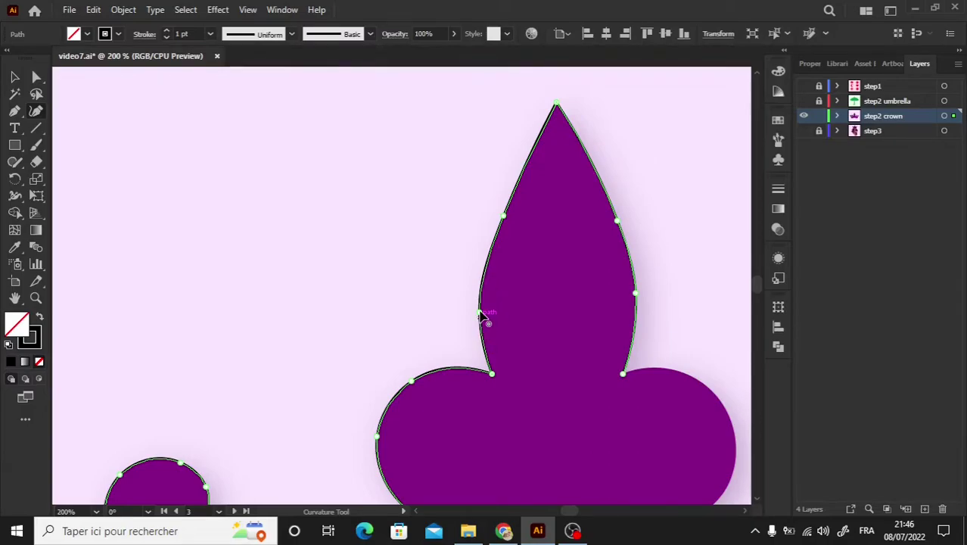
left_click_drag(481, 297, 481, 304)
left_click(622, 374)
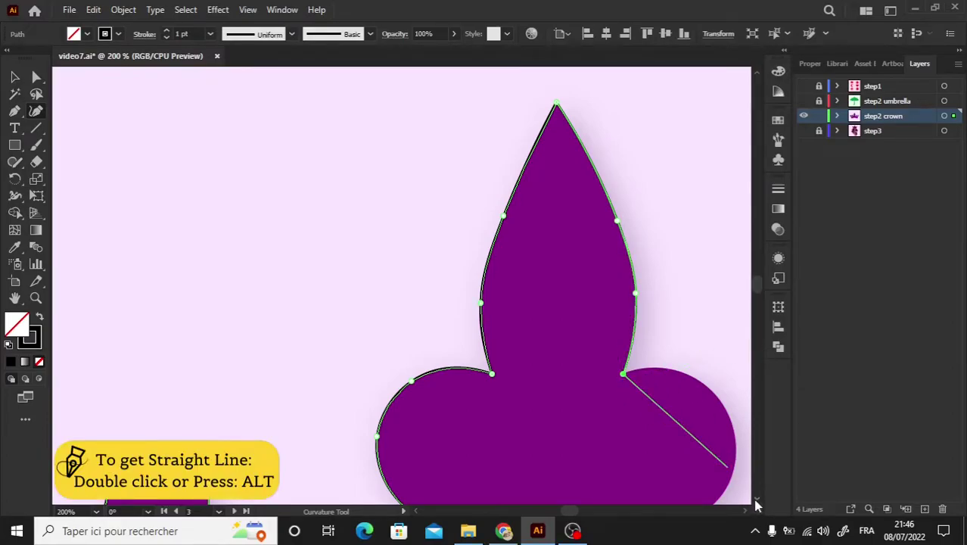
scroll(756, 505, "down", 2)
scroll(756, 505, "down", 2)
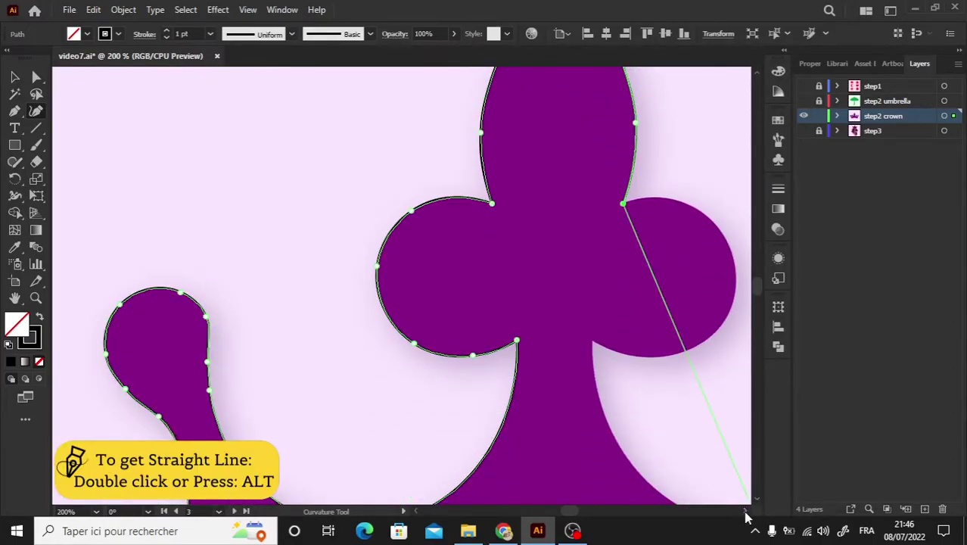
scroll(745, 511, "right", 4)
Trace around the first right lobe and down its stem's right edge.
scroll(745, 511, "right", 1)
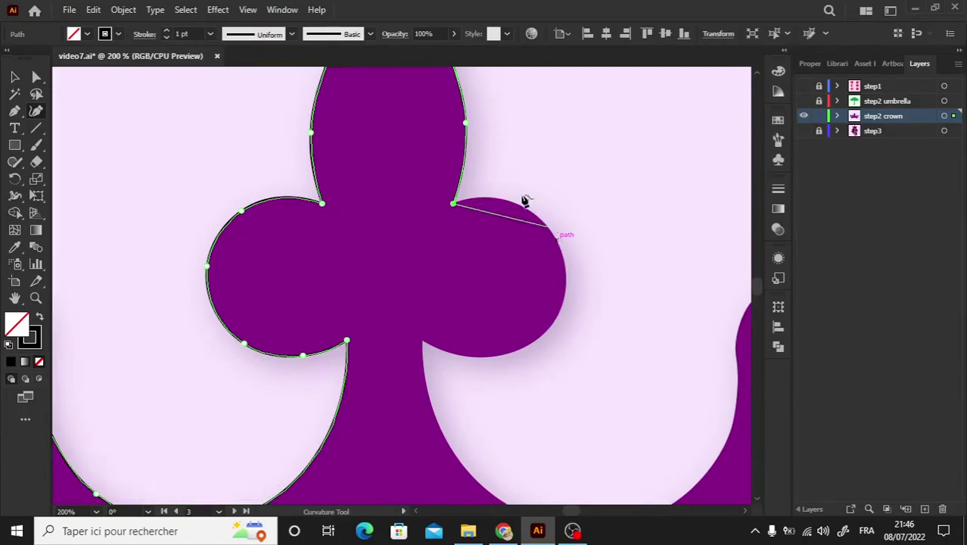
left_click(513, 202)
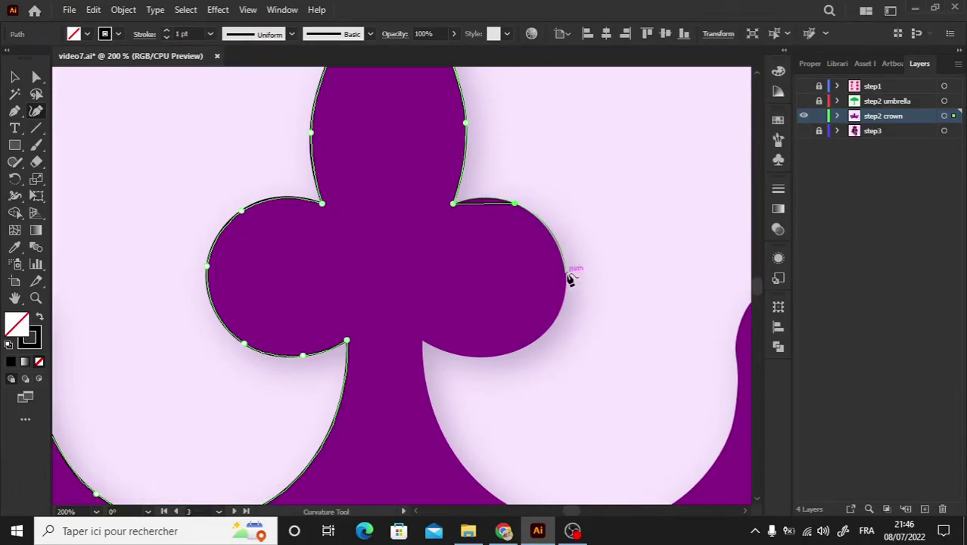
left_click(566, 272)
left_click(534, 342)
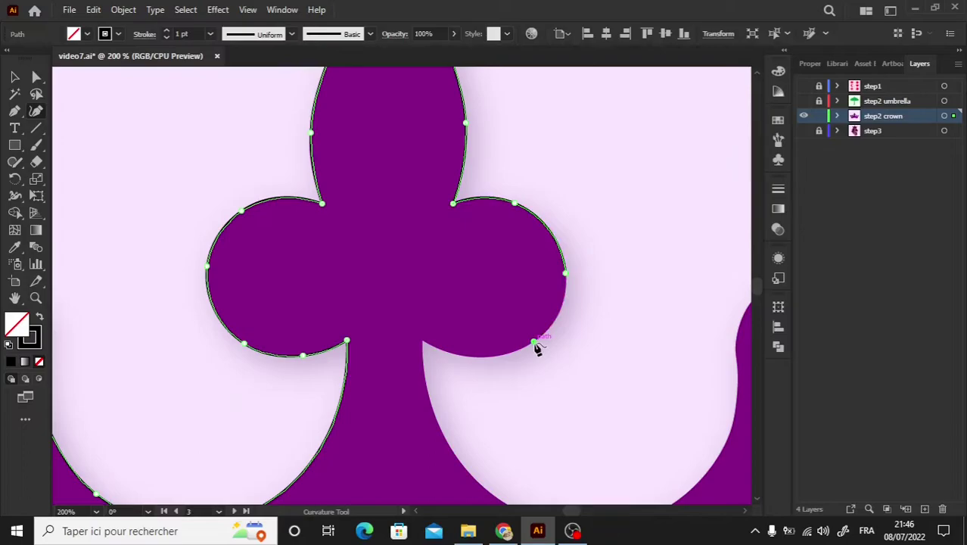
left_click(423, 342)
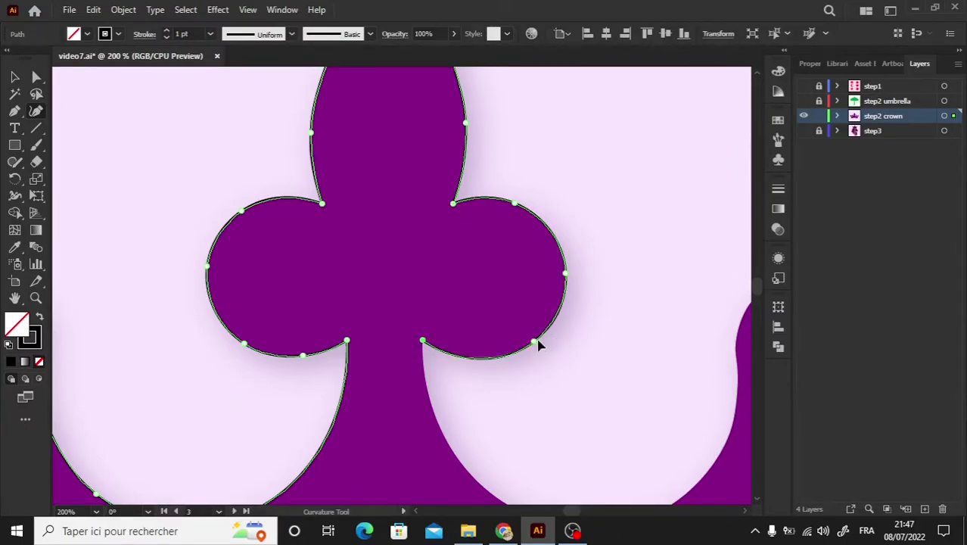
left_click_drag(535, 341, 542, 335)
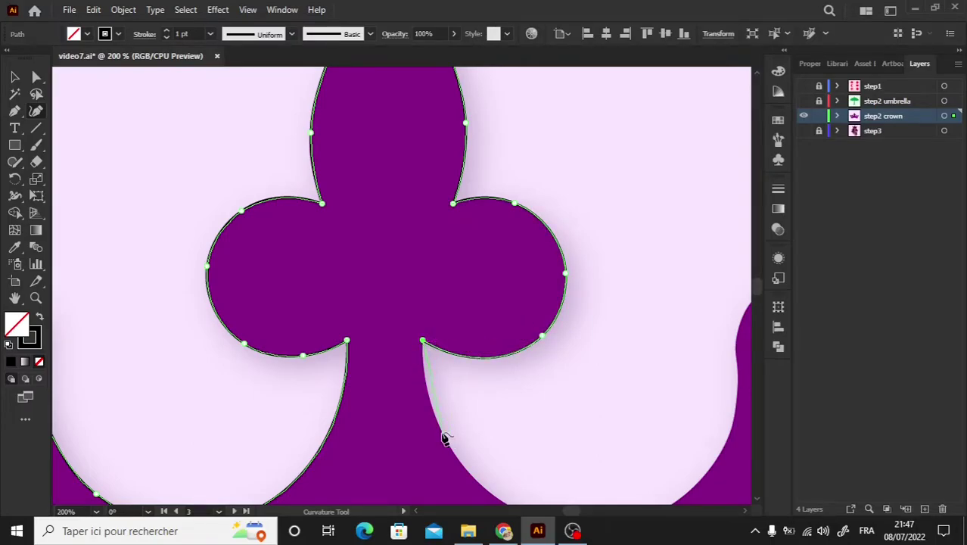
left_click(441, 431)
left_click(493, 496)
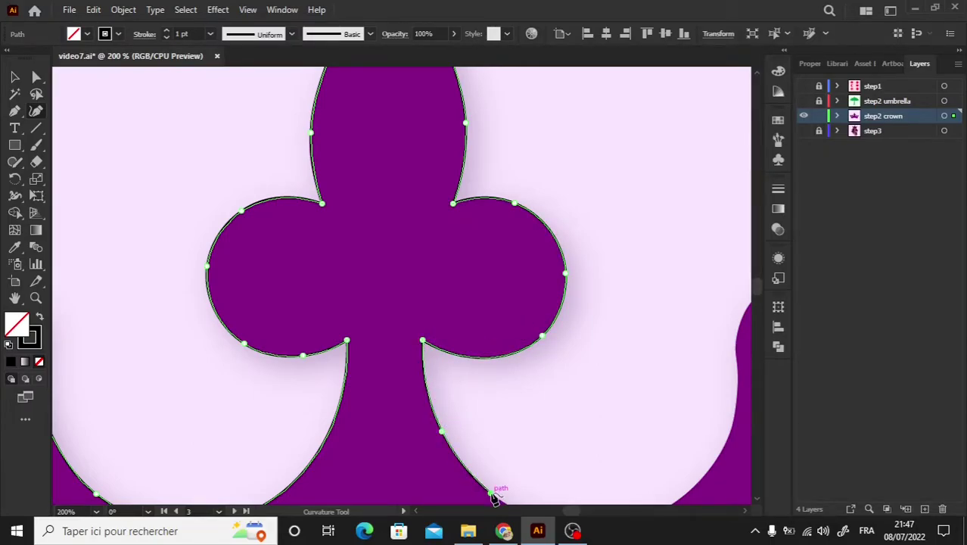
Continue the outline along the lower-right curve and up the crown's right curve.
scroll(759, 505, "down", 1)
scroll(761, 503, "down", 2)
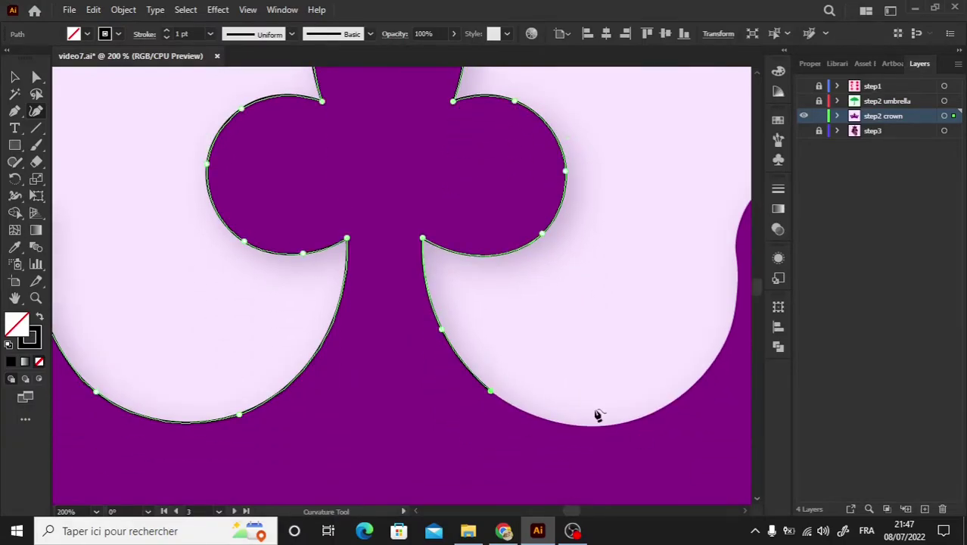
left_click(597, 426)
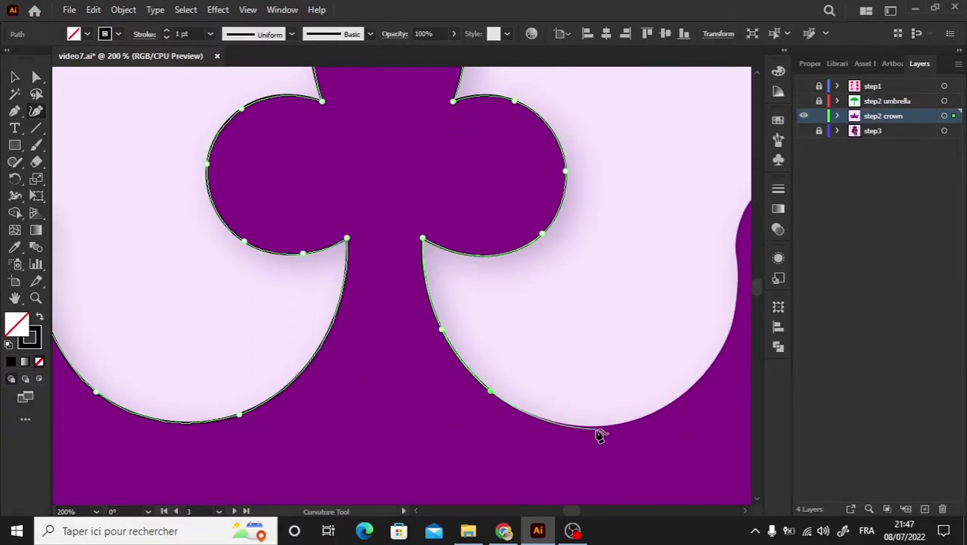
left_click(731, 329)
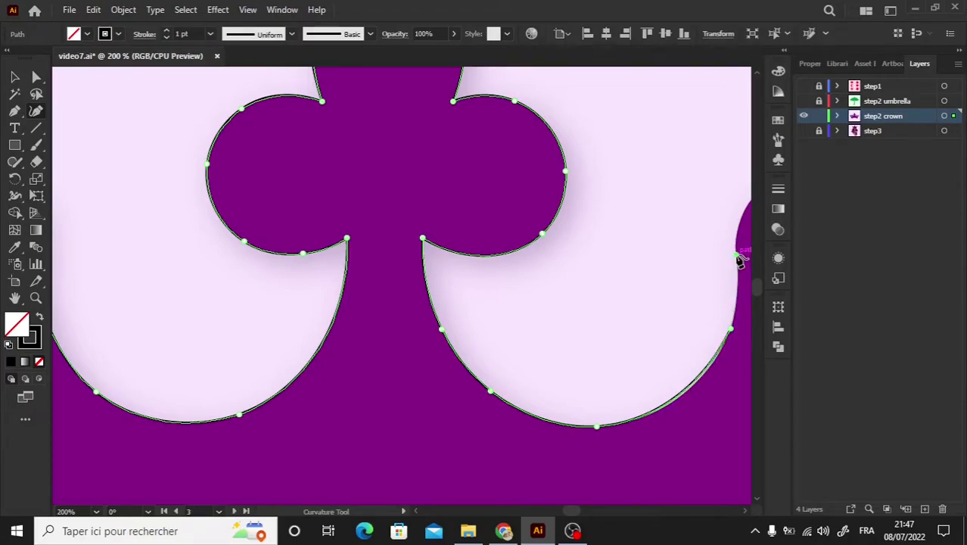
left_click(737, 256)
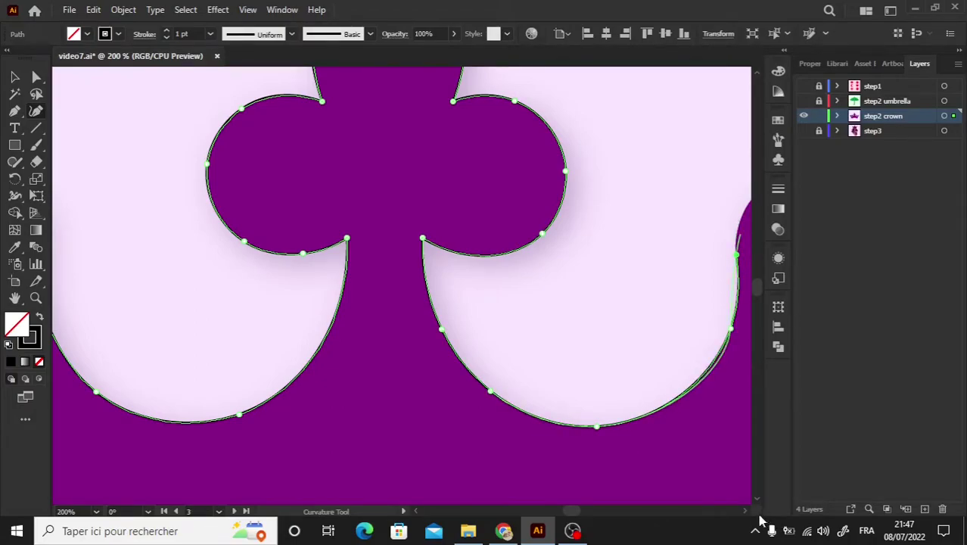
scroll(750, 519, "right", 3)
scroll(751, 519, "right", 3)
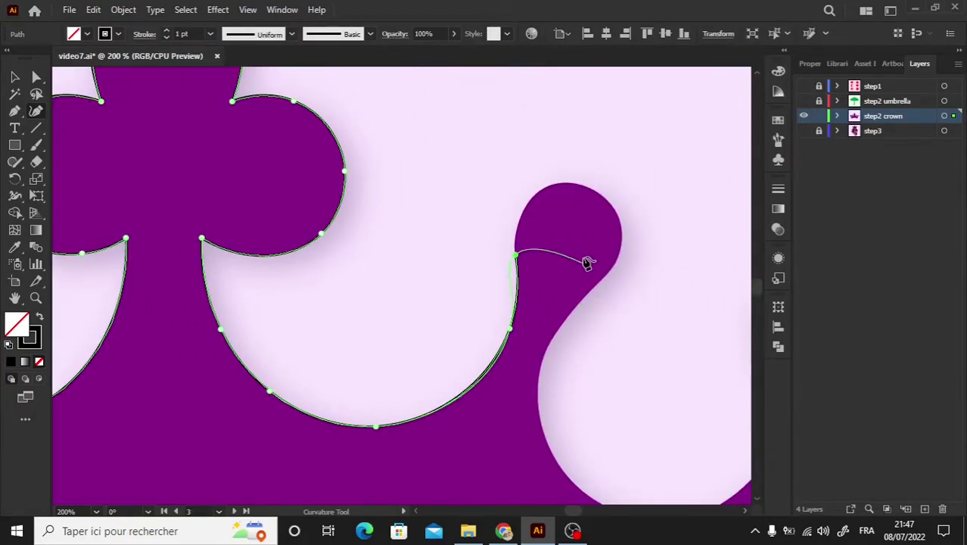
Trace around the next right lobe and down its neck, reshaping the neck curve.
left_click(538, 192)
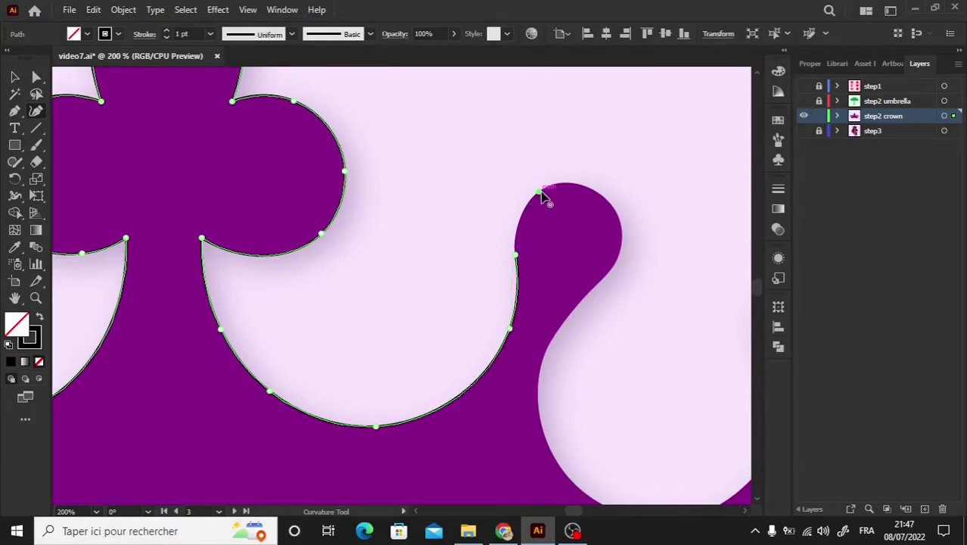
left_click(597, 191)
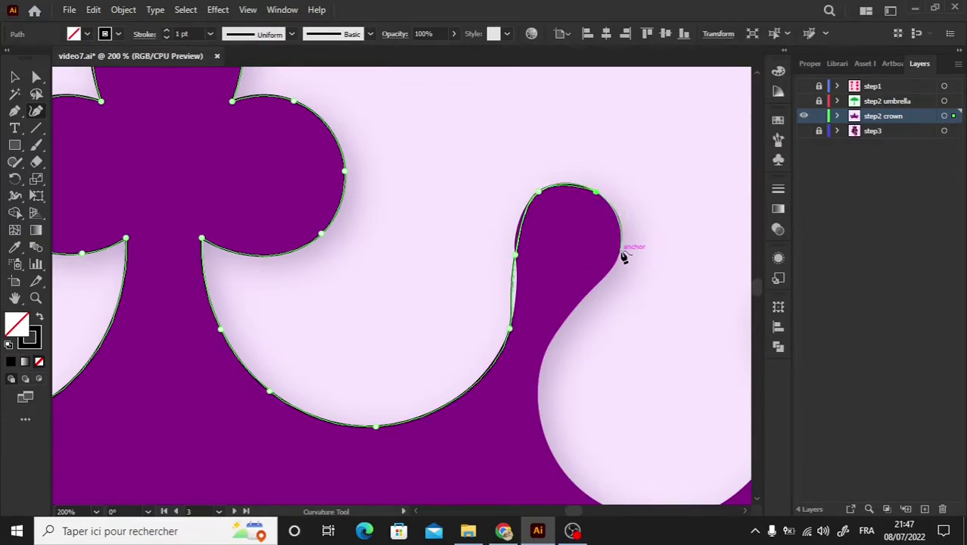
left_click(619, 252)
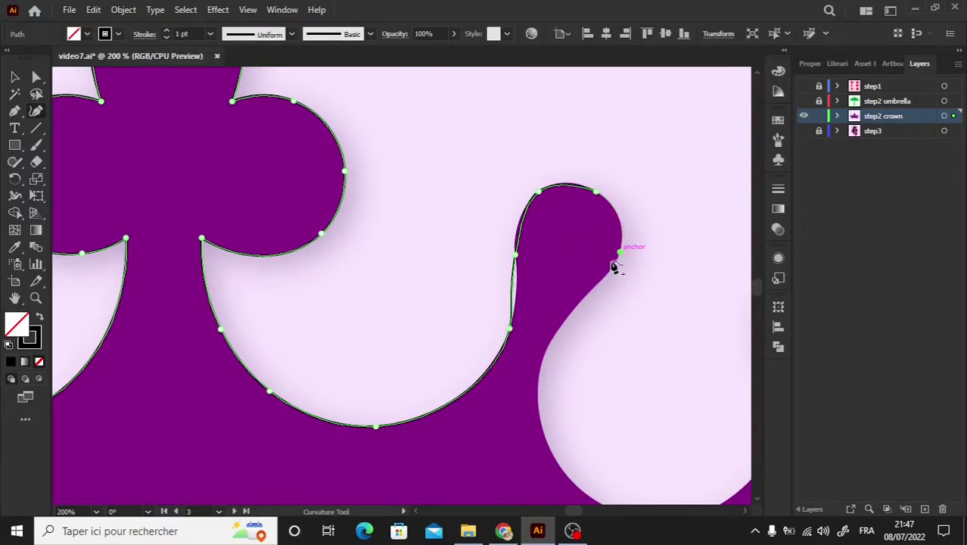
left_click(581, 301)
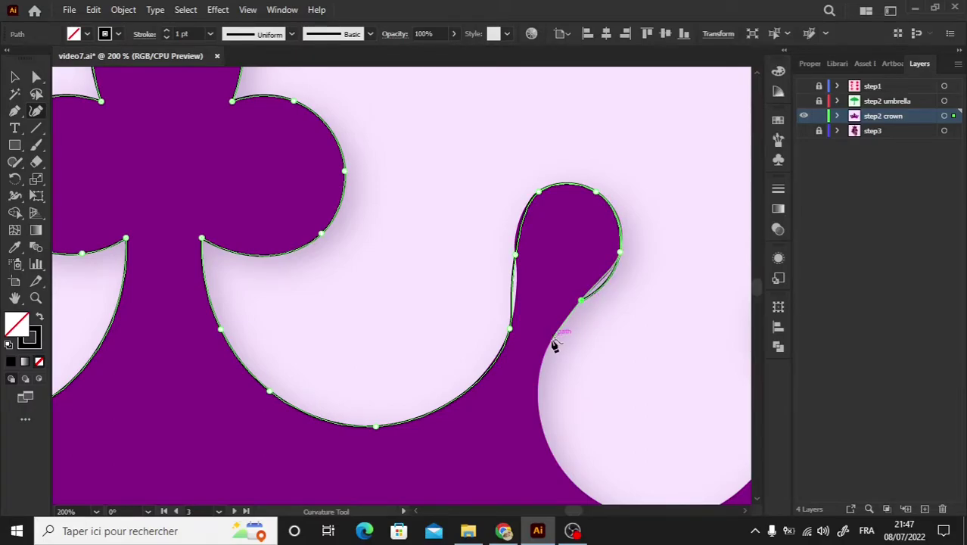
left_click(553, 340)
left_click(539, 416)
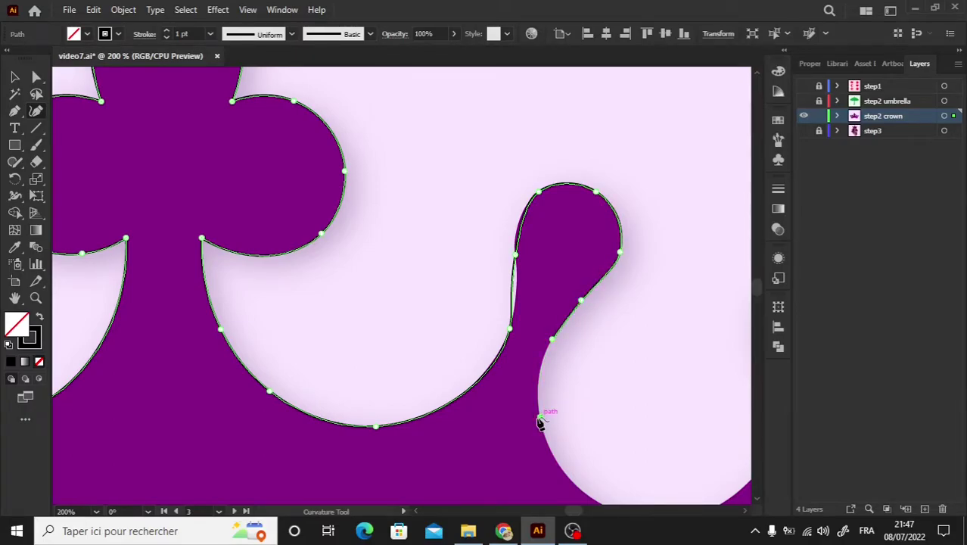
left_click(593, 503)
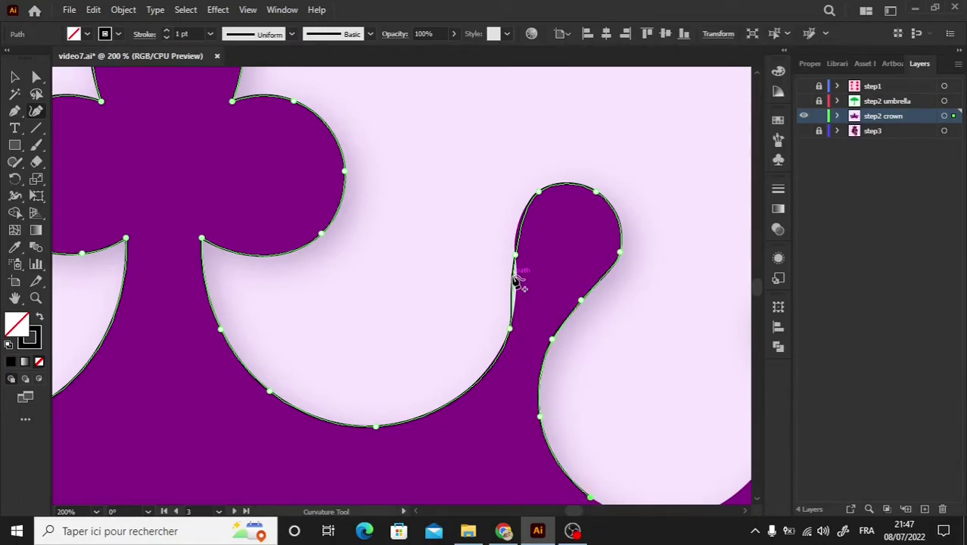
left_click_drag(514, 281, 519, 288)
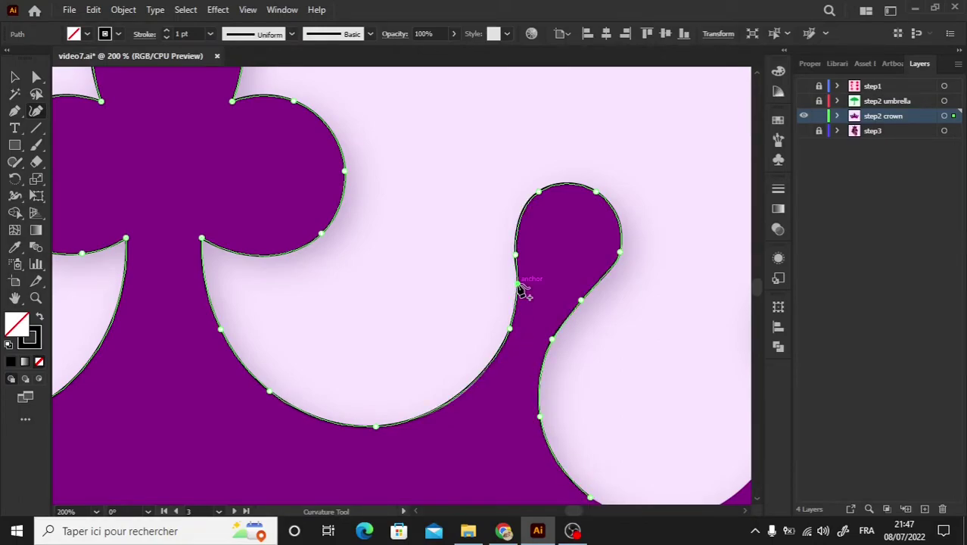
left_click(465, 389)
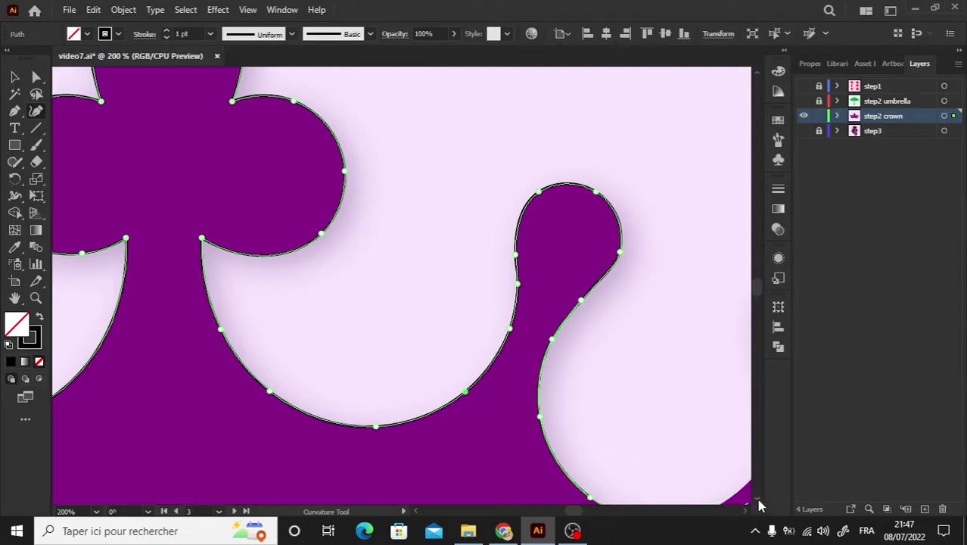
Outline the curled bud's lower curve up to its tip.
scroll(758, 503, "down", 3)
scroll(756, 504, "down", 2)
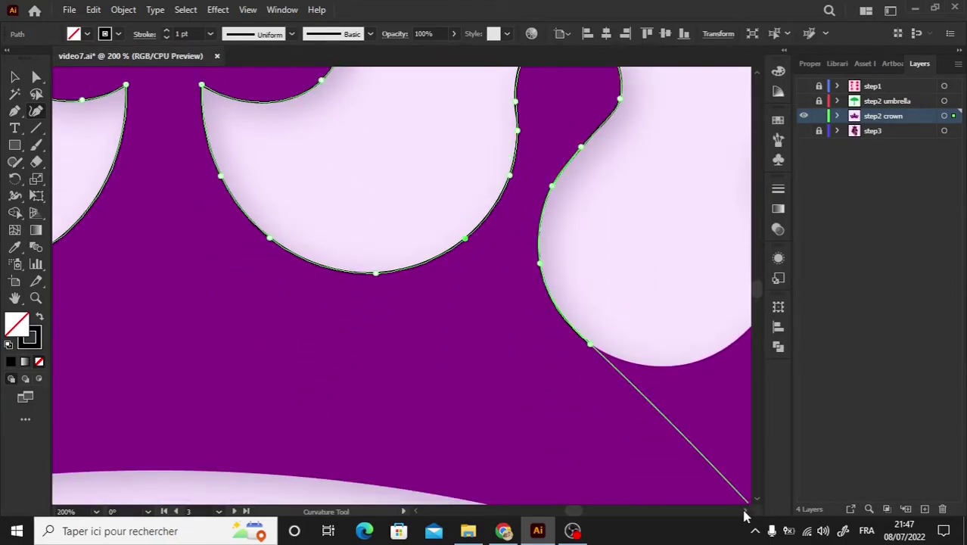
scroll(744, 513, "right", 5)
scroll(744, 513, "right", 4)
scroll(743, 513, "right", 1)
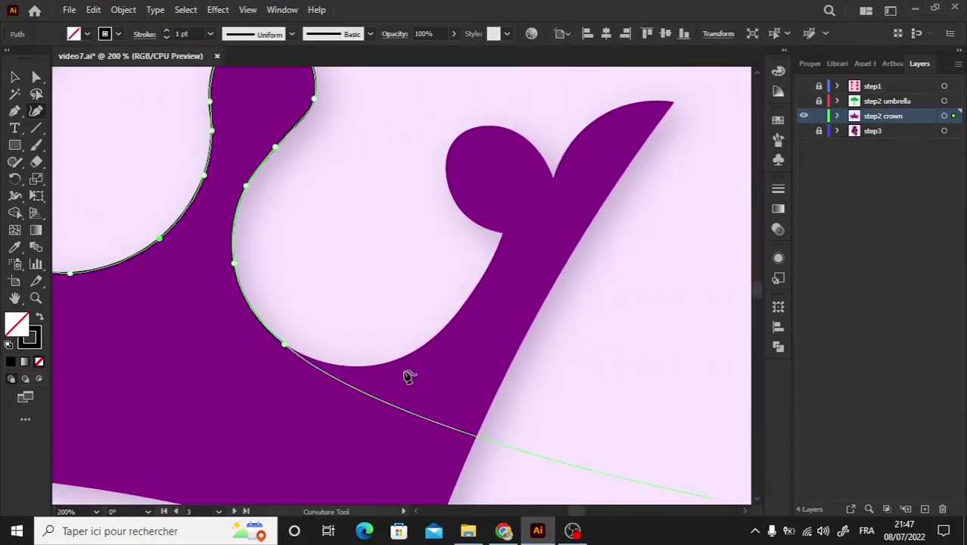
left_click(396, 362)
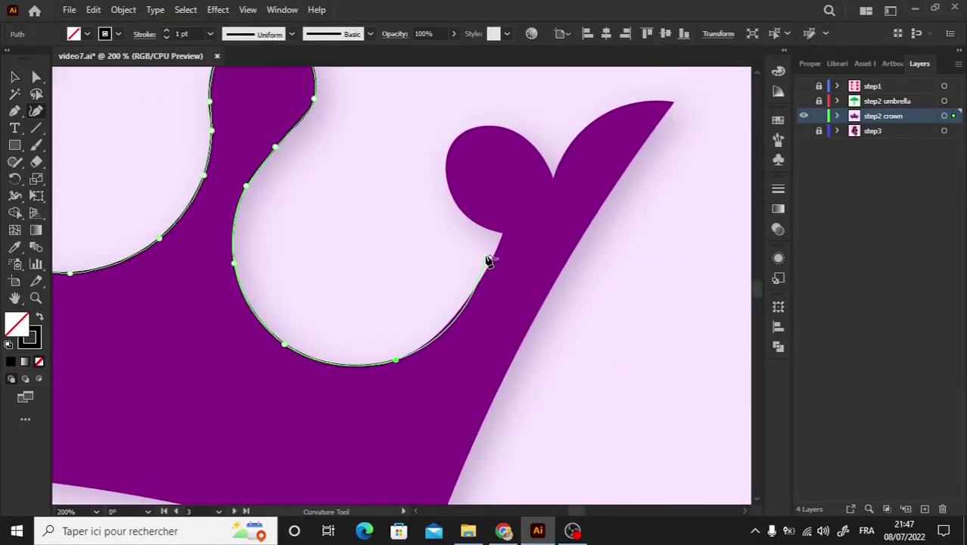
left_click(503, 235)
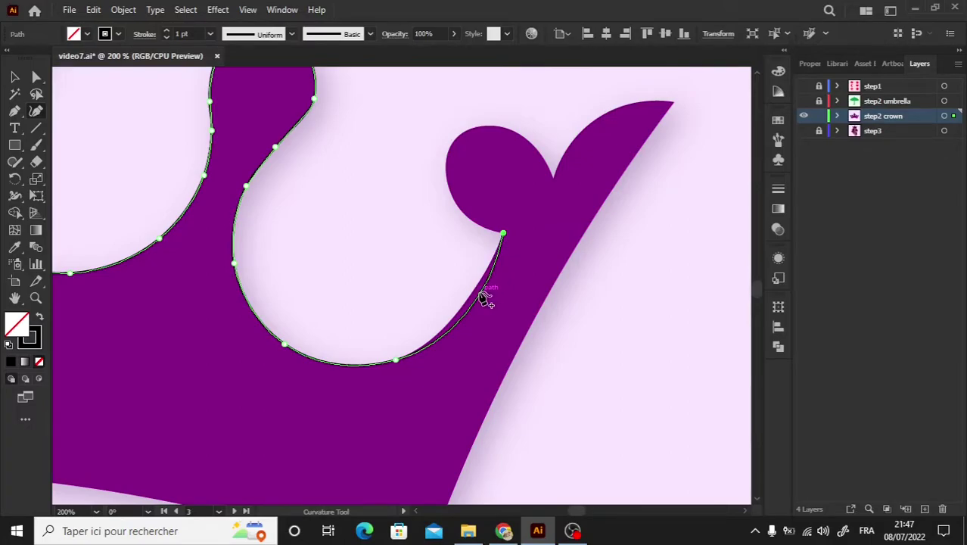
left_click(474, 290)
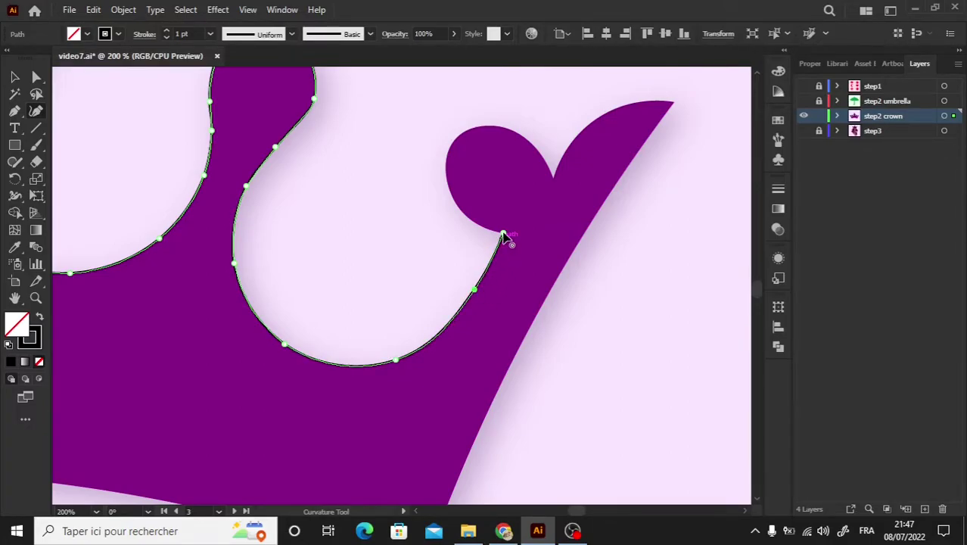
Trace the bud's top, make the bud-leaf cusp a corner, curve to the leaf tip, and reach the lower-right corner.
left_click(453, 198)
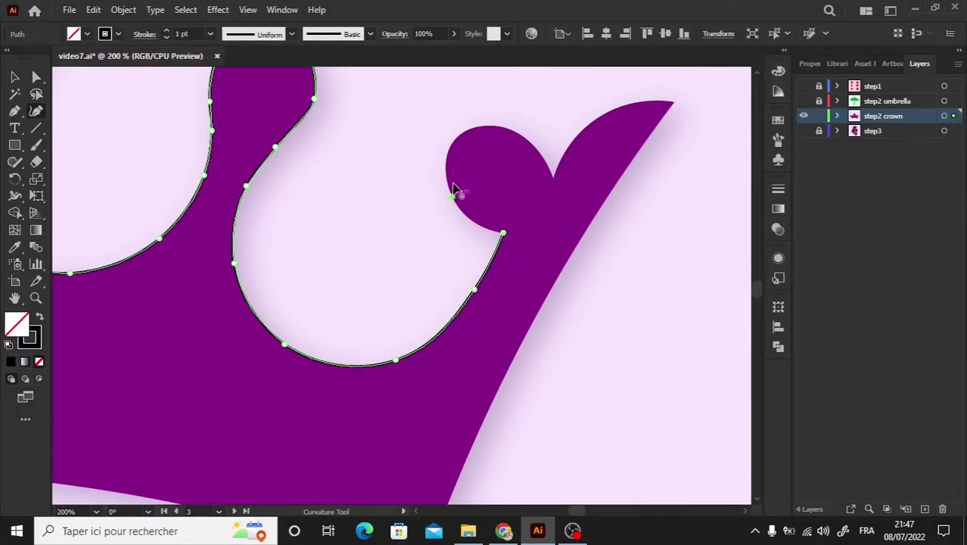
left_click(461, 136)
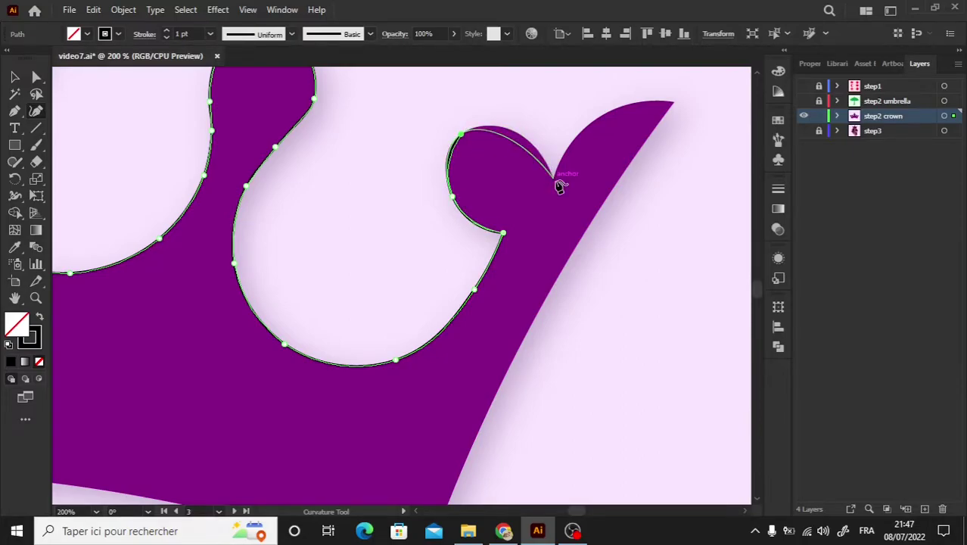
left_click(557, 183)
left_click(527, 142)
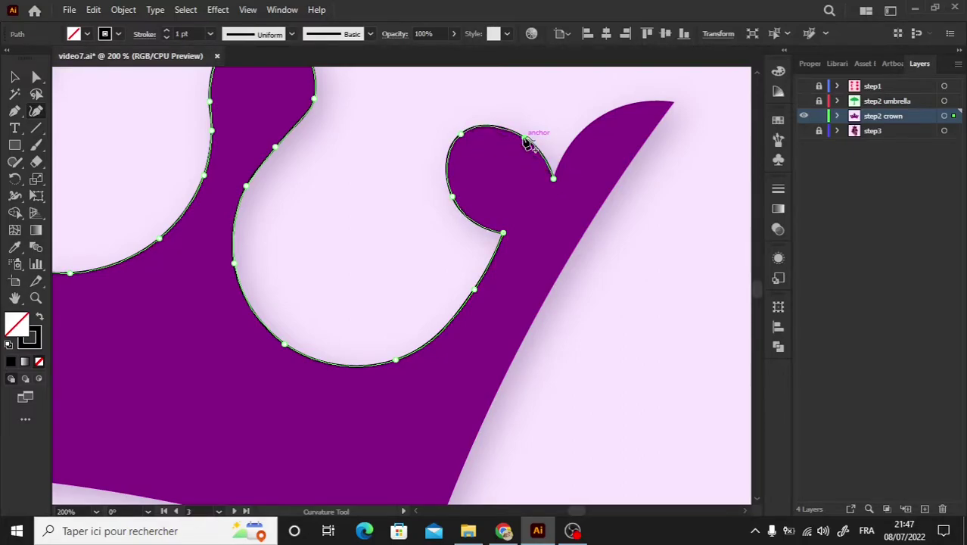
double_click(555, 179)
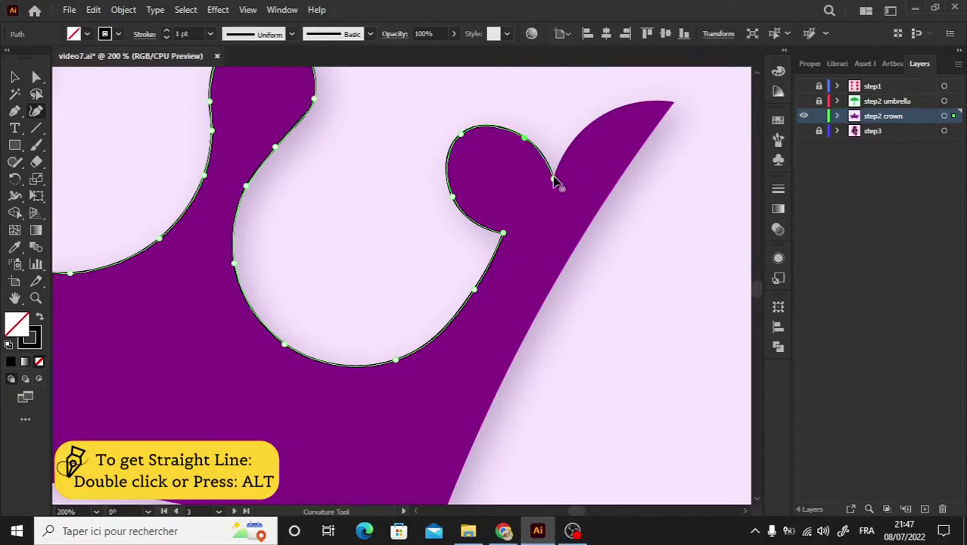
left_click(673, 104)
left_click(610, 111)
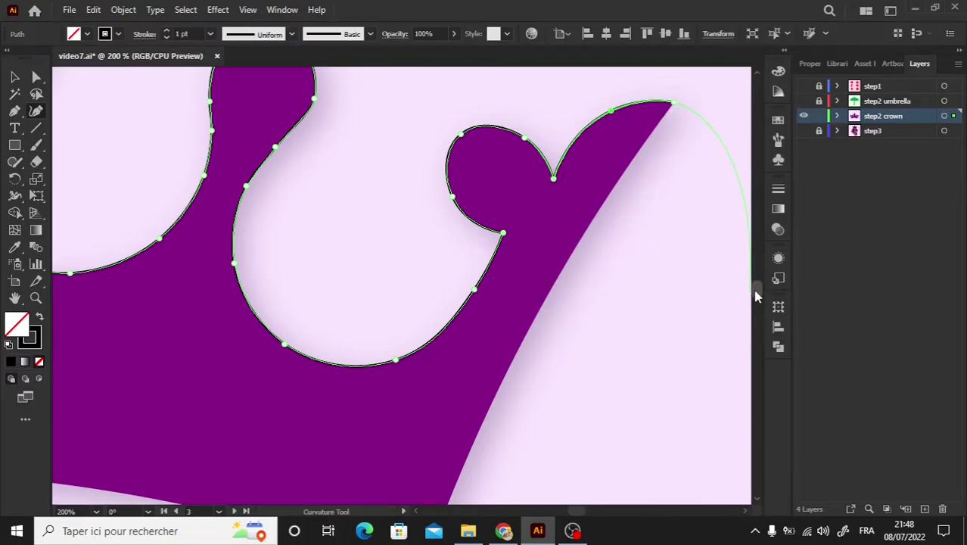
scroll(755, 295, "down", 3)
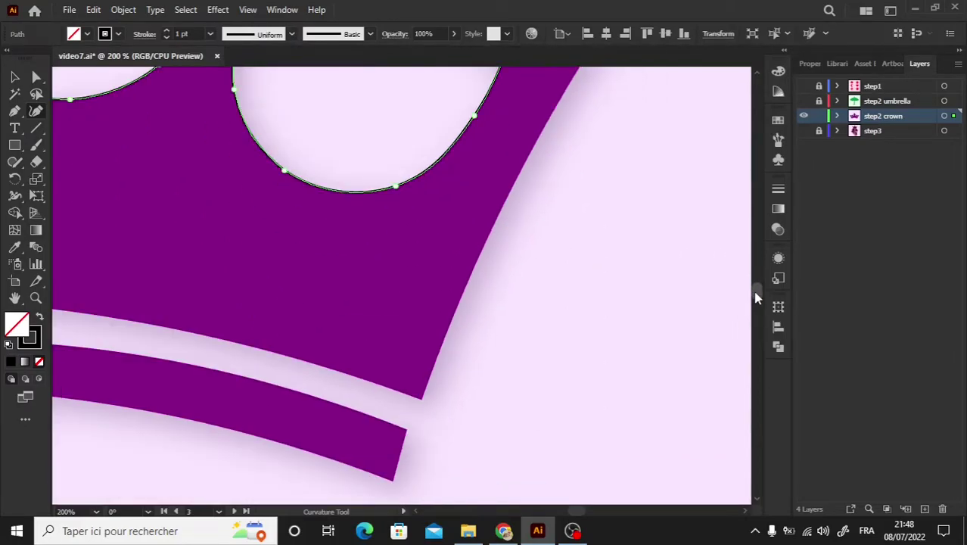
left_click(421, 399)
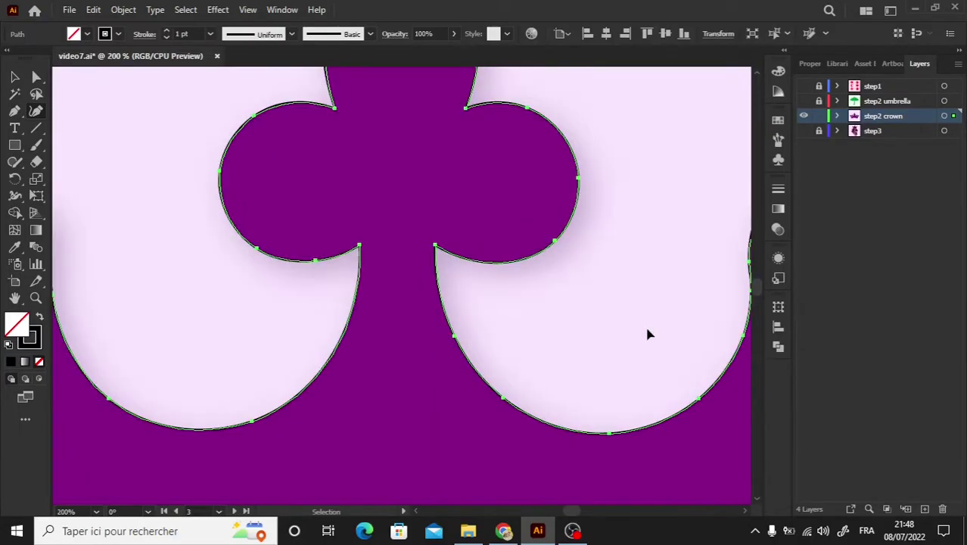
Close the crown outline at the lower-left corner and bend its bottom edge into a gentle curve.
scroll(648, 333, "down", 1)
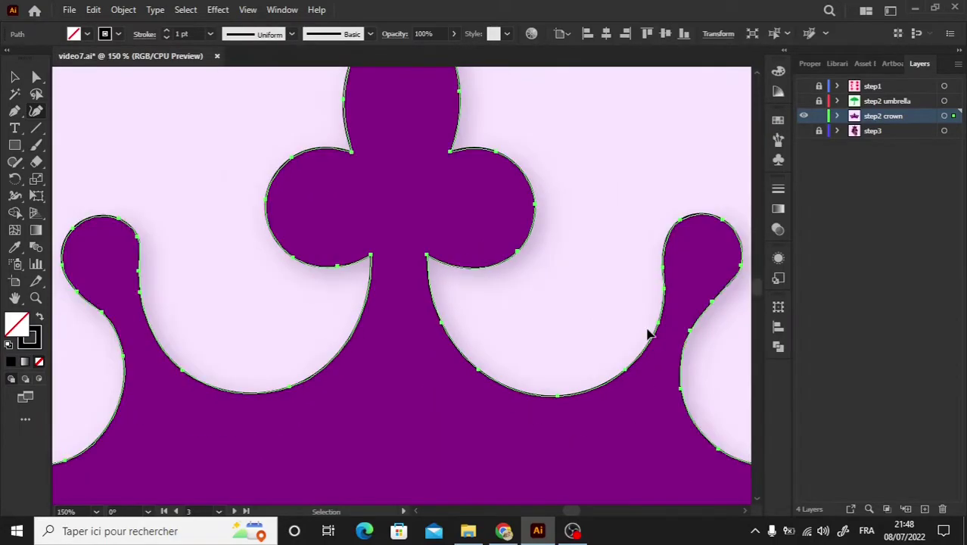
scroll(648, 333, "down", 1)
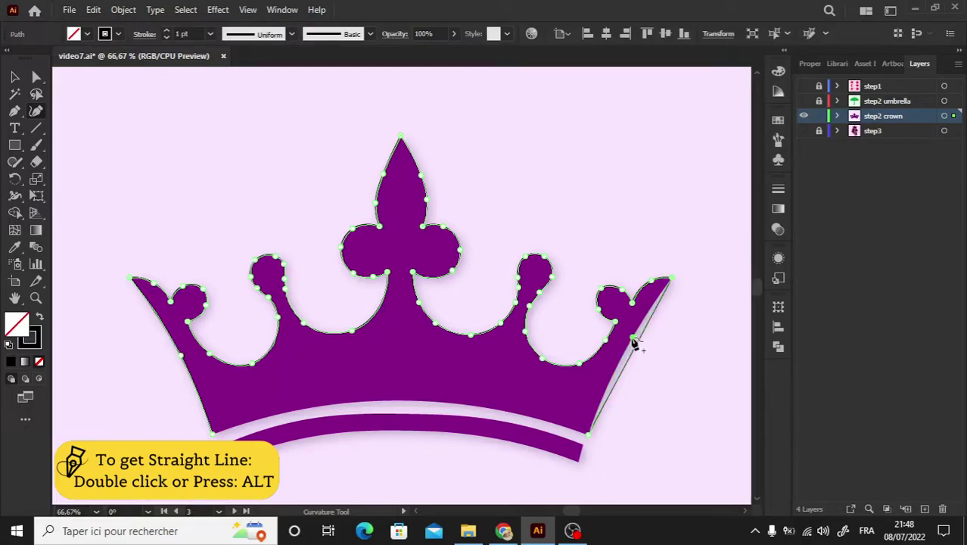
left_click(633, 337)
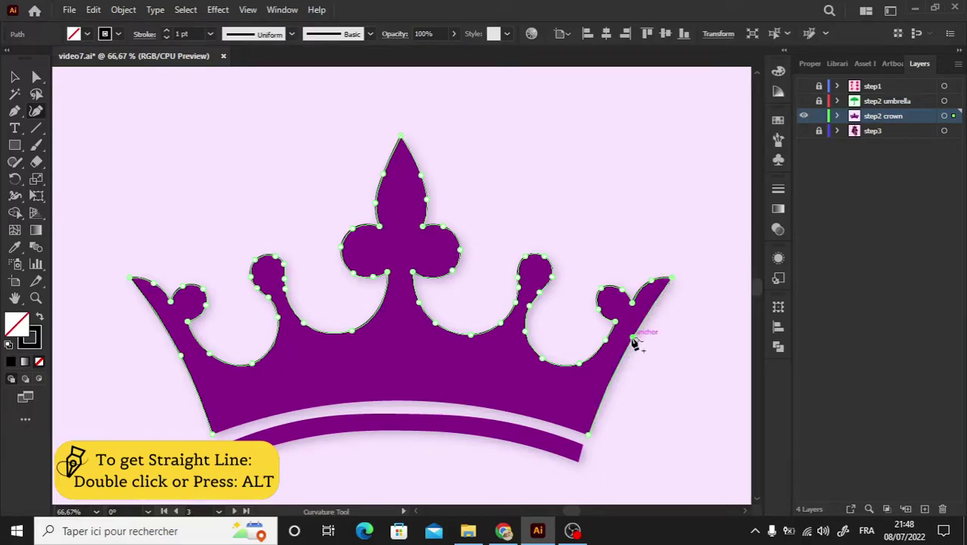
left_click(589, 437)
double_click(213, 434)
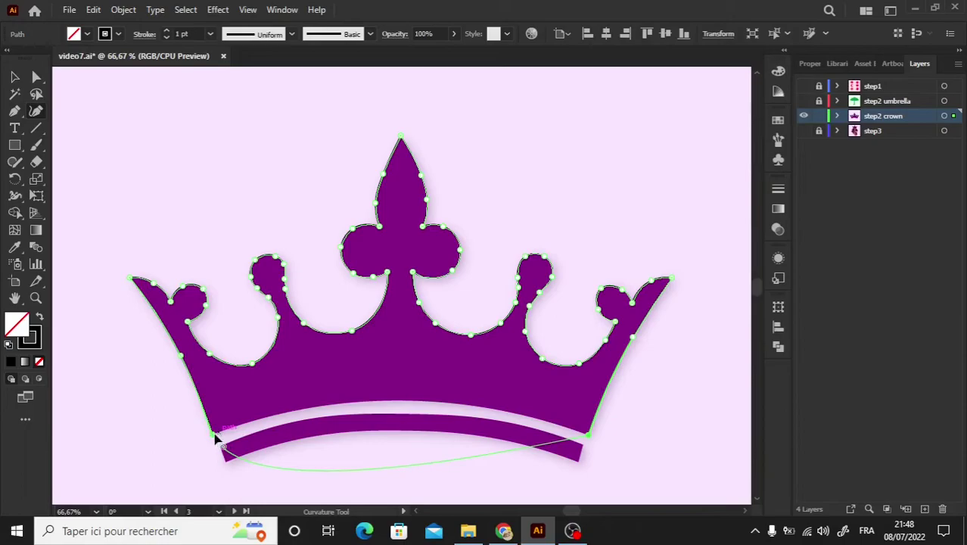
left_click_drag(394, 436, 393, 402)
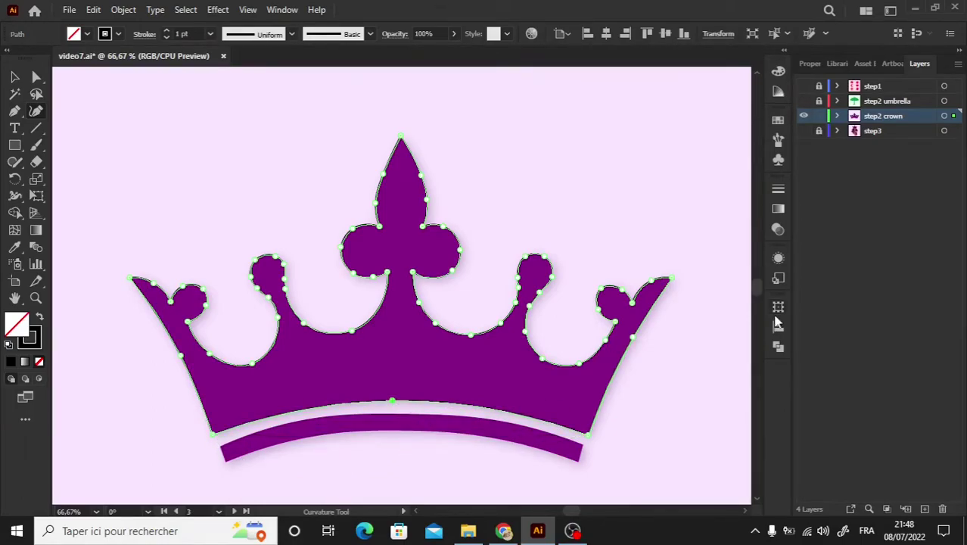
Fill the traced crown solid black with no outline and deselect it.
left_click_drag(761, 285, 761, 299)
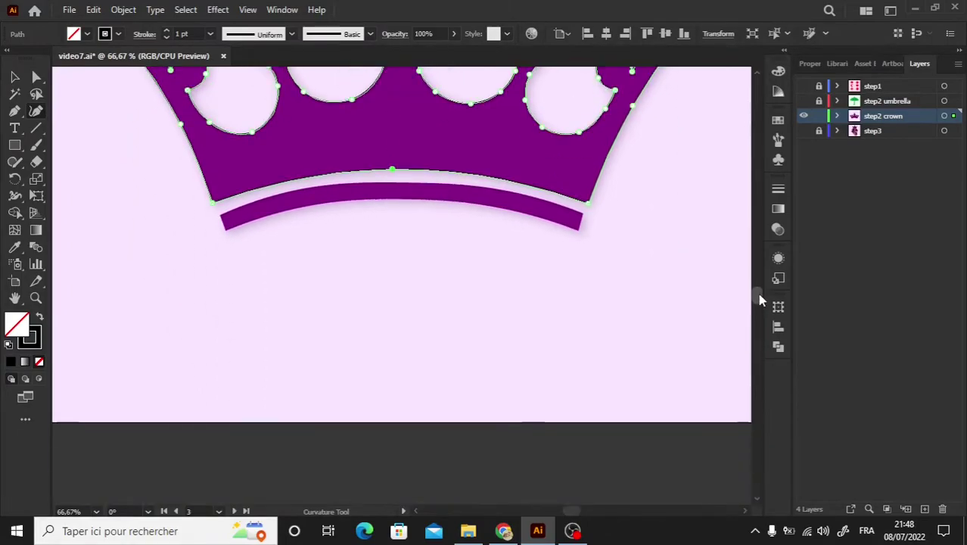
left_click(39, 317)
left_click(15, 76)
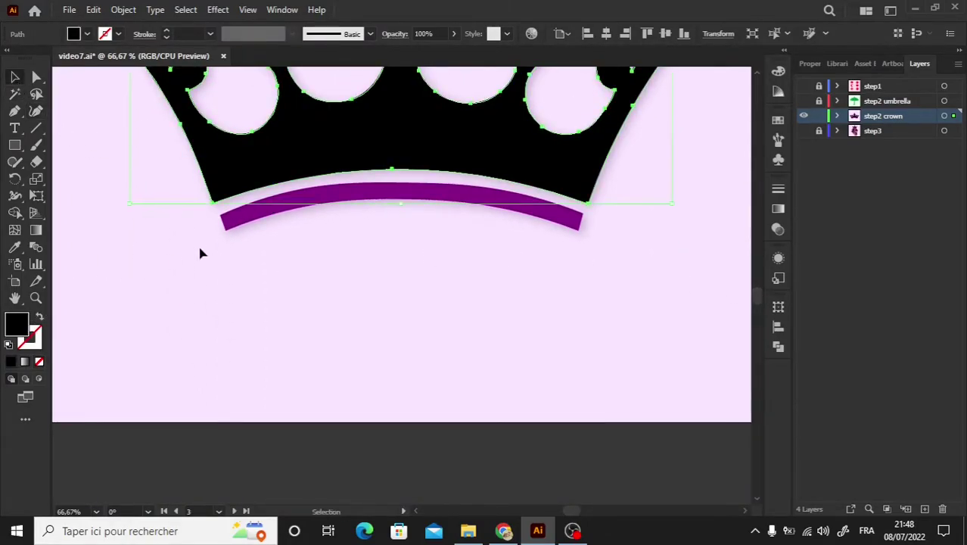
left_click(202, 252)
Start the lower band outline with its left end, right end, sharp bottom-right corner and top edge.
key("ctrl+1")
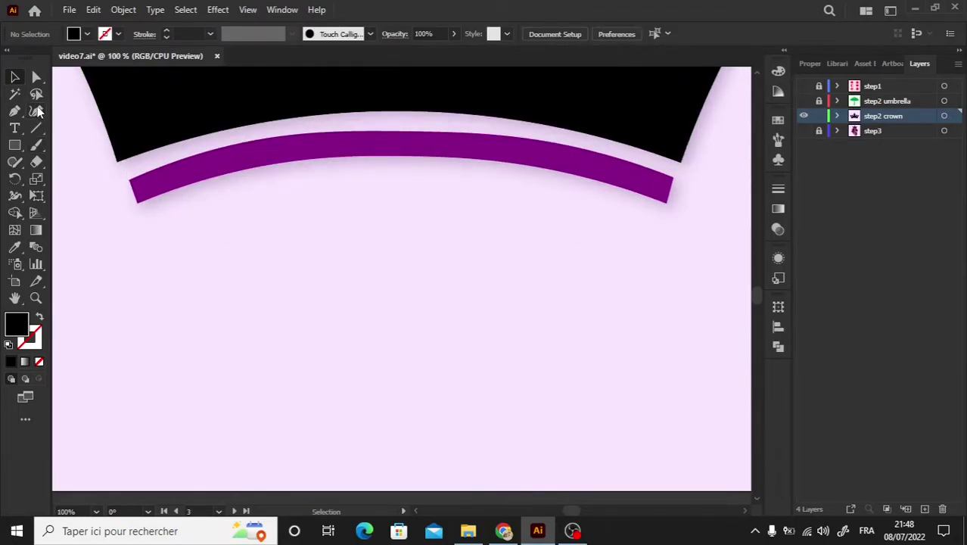
left_click(36, 111)
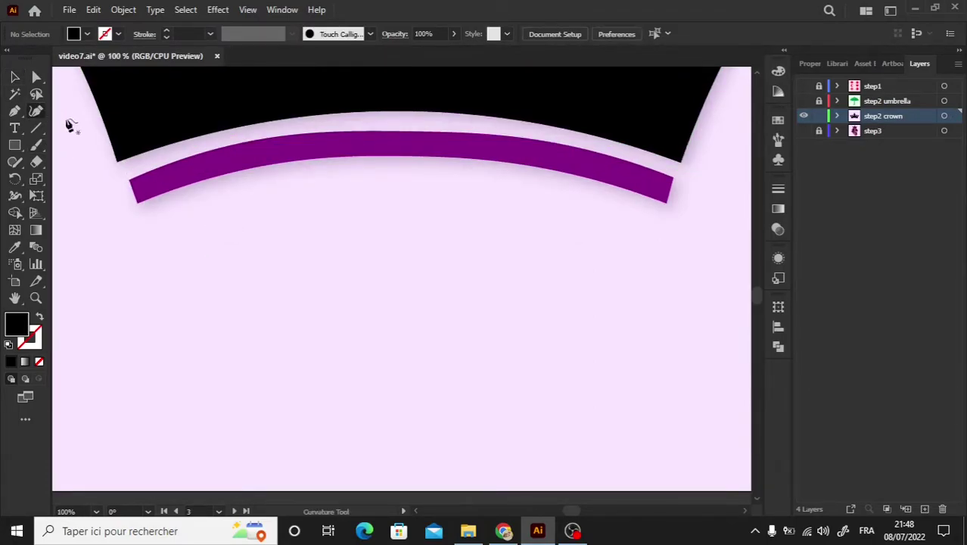
left_click(134, 187)
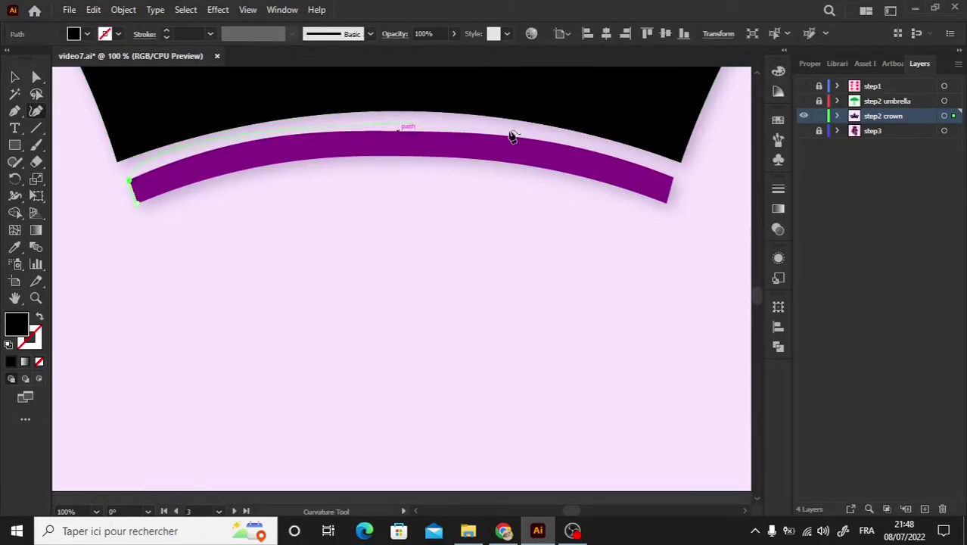
left_click(673, 178)
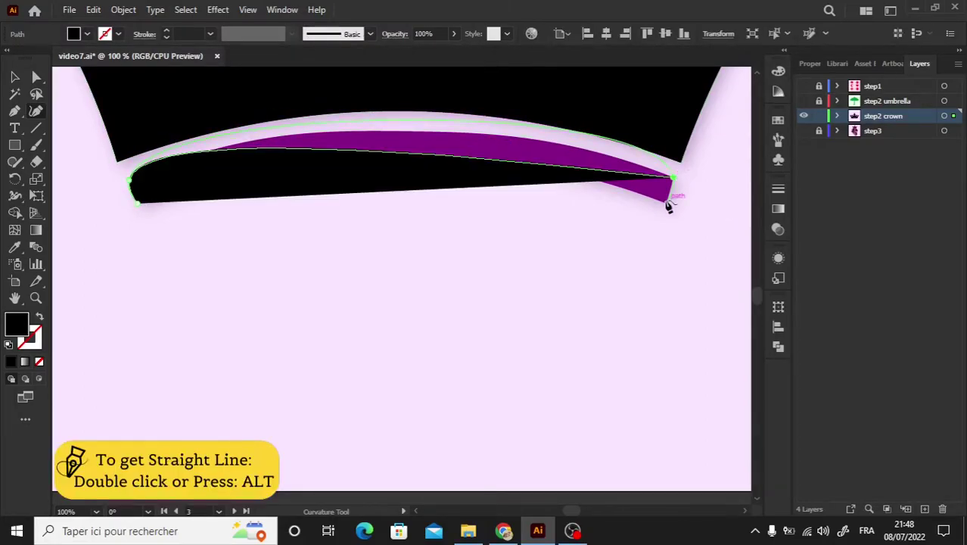
left_click(668, 204)
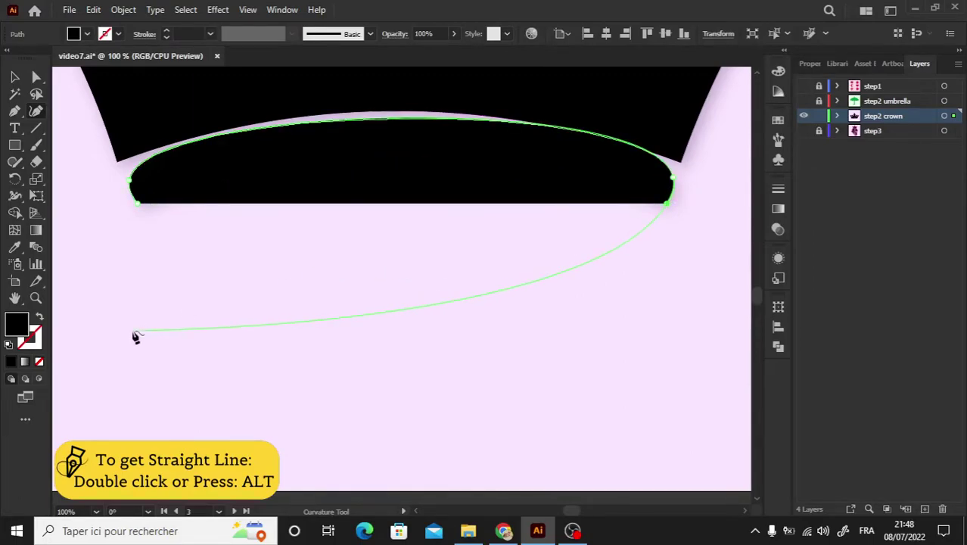
left_click(42, 318)
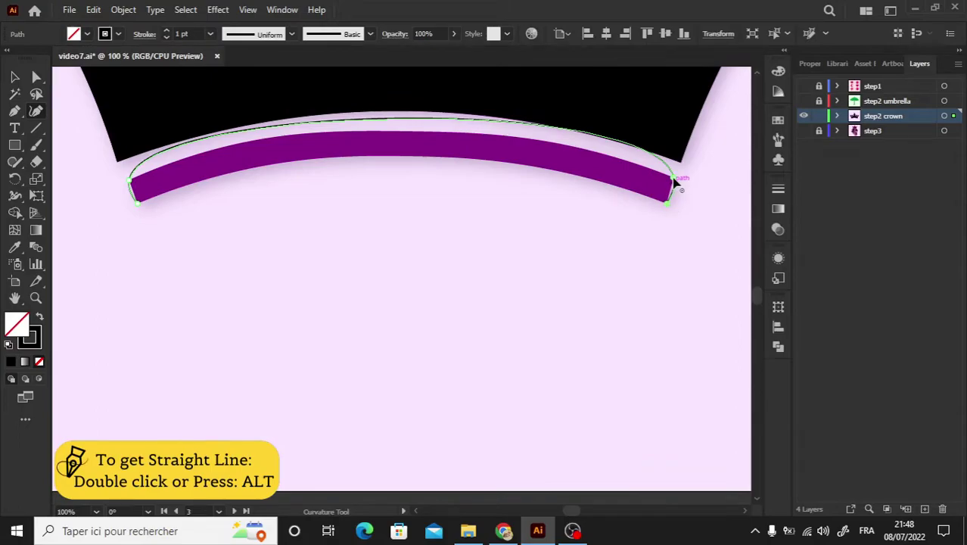
left_click(489, 137)
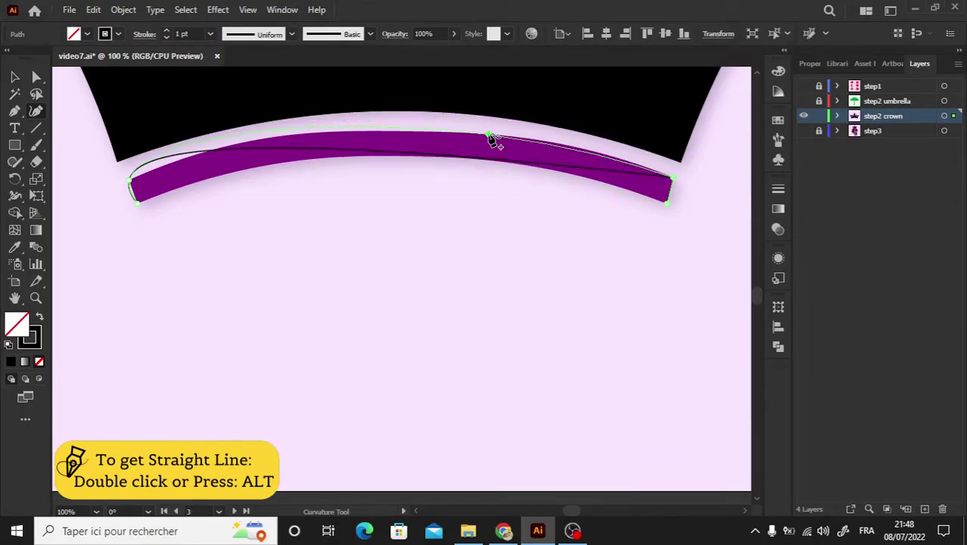
left_click(131, 183)
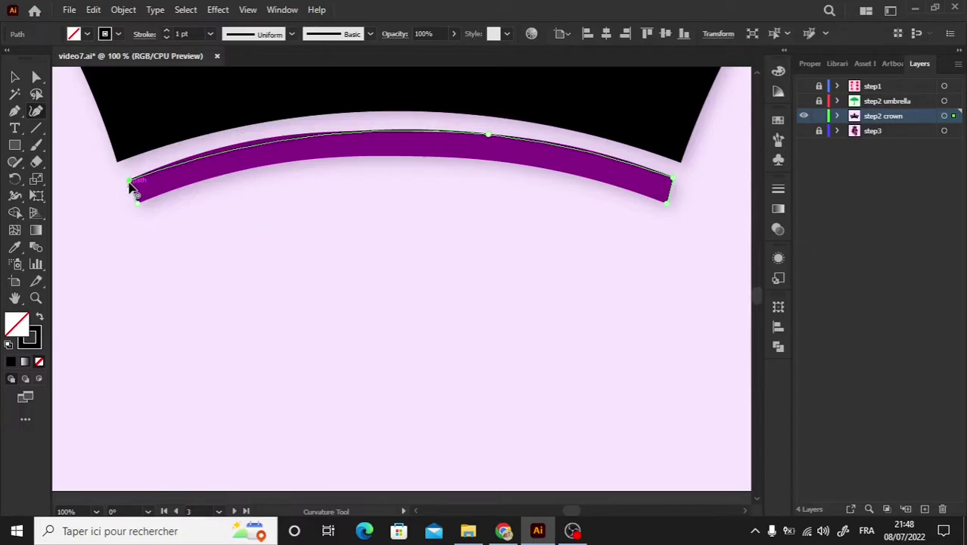
Add anchors along the band's top curve and close the shape at the bottom-left corner.
left_click(262, 140)
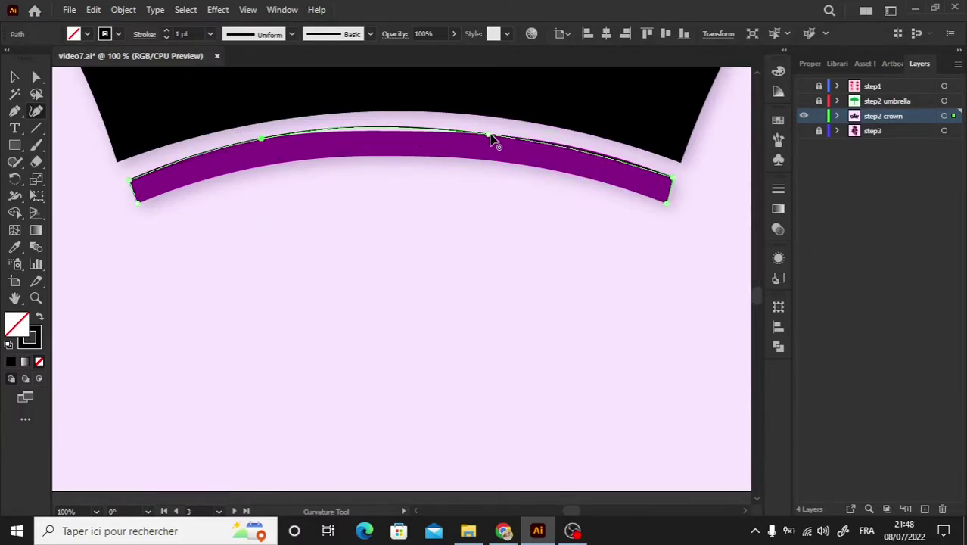
left_click(594, 151)
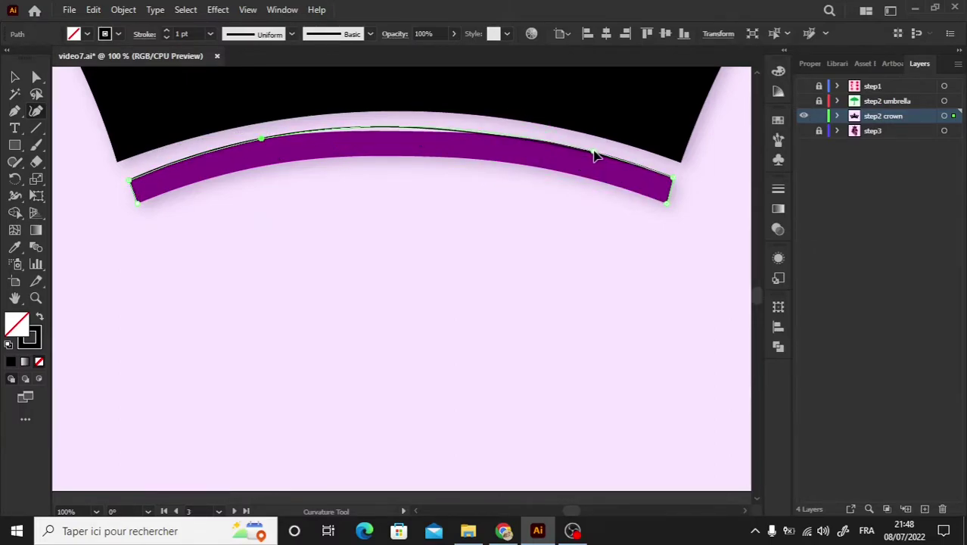
left_click(421, 130)
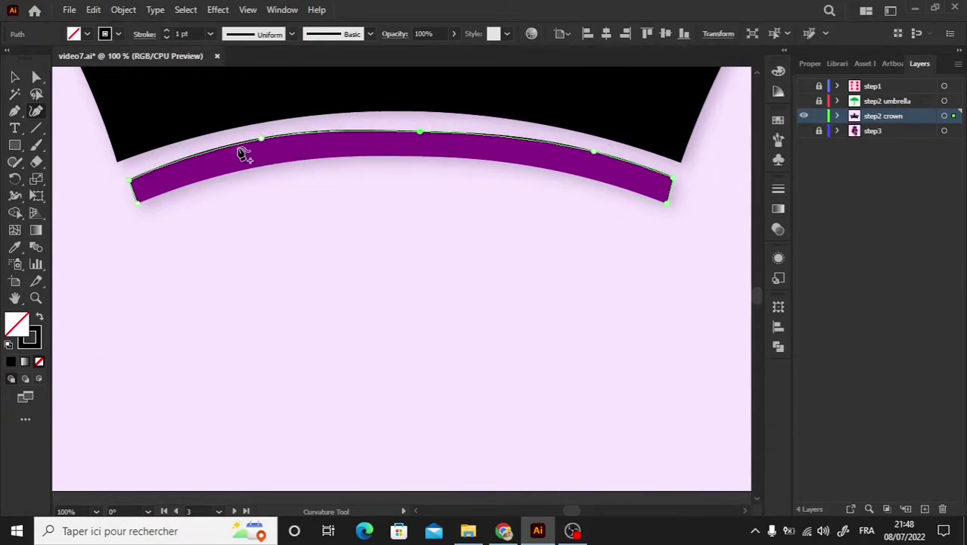
left_click(224, 146)
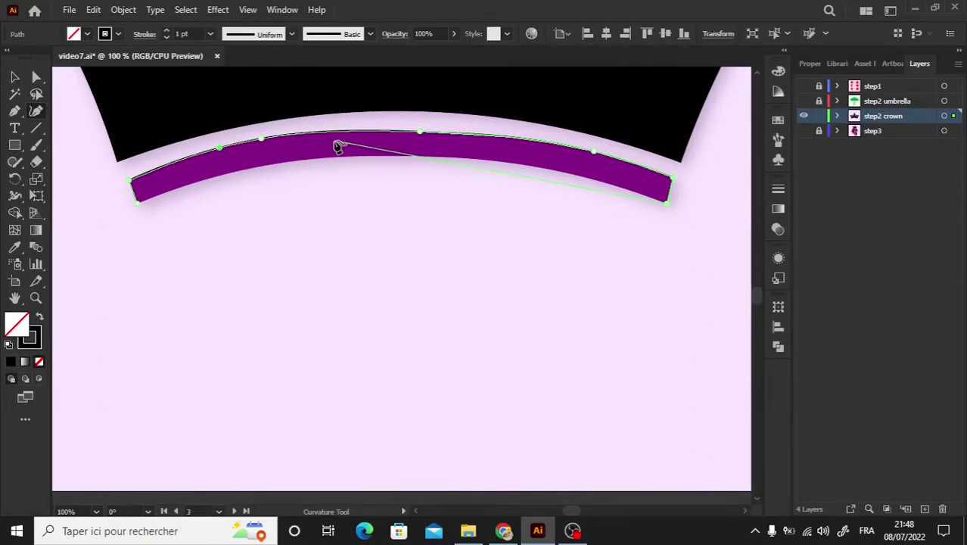
left_click(137, 202)
double_click(137, 203)
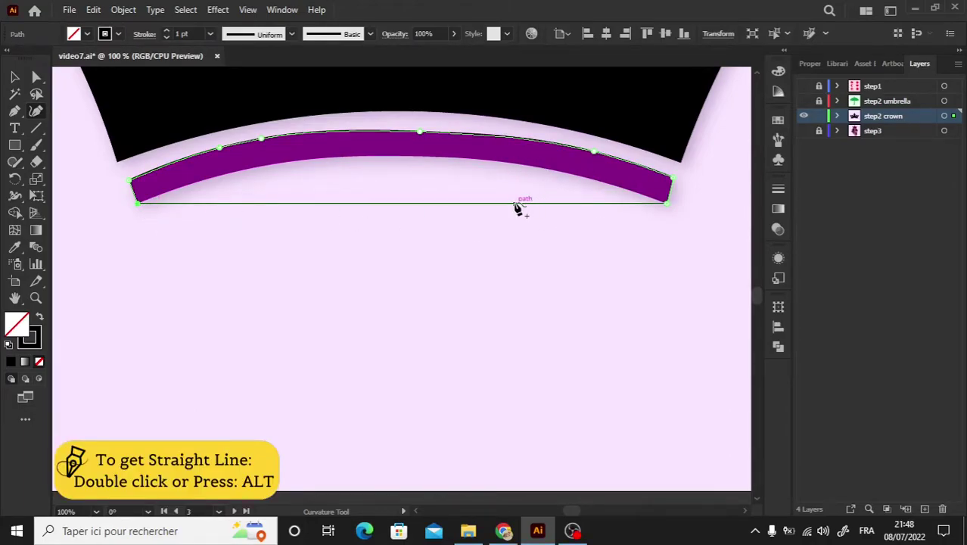
Bend the band's bottom edge upward and refine anchors to fit the band's curve.
left_click_drag(416, 203, 411, 160)
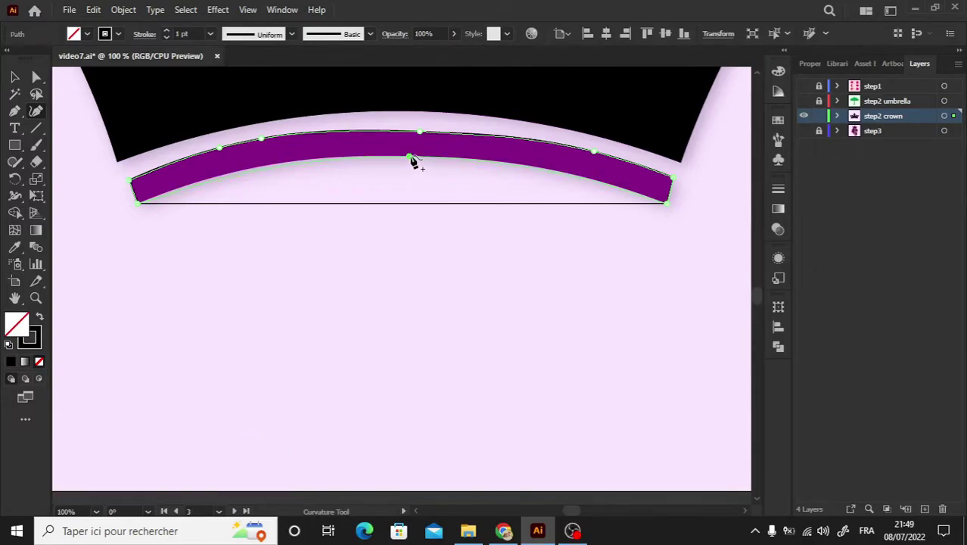
left_click(299, 162)
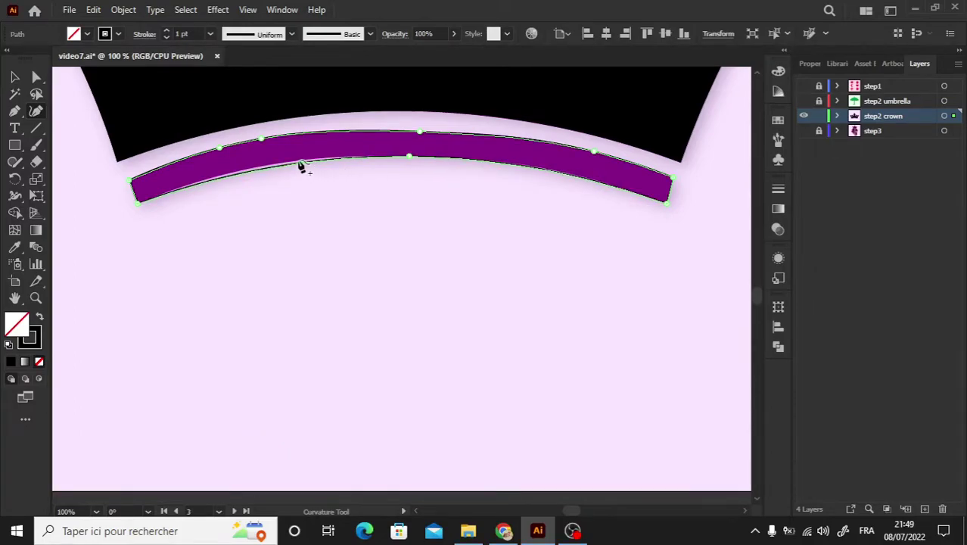
left_click(540, 167)
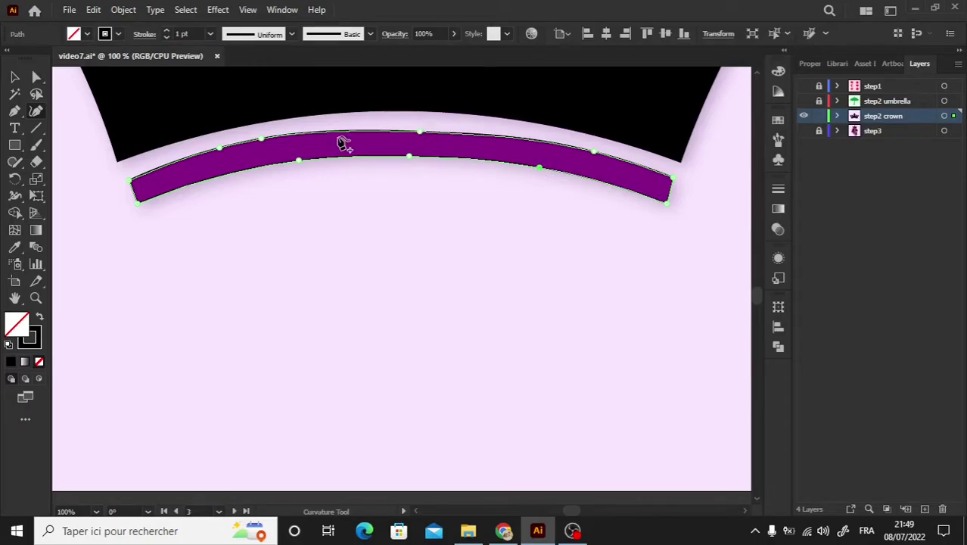
key("ctrl+plus")
key("ctrl+minus")
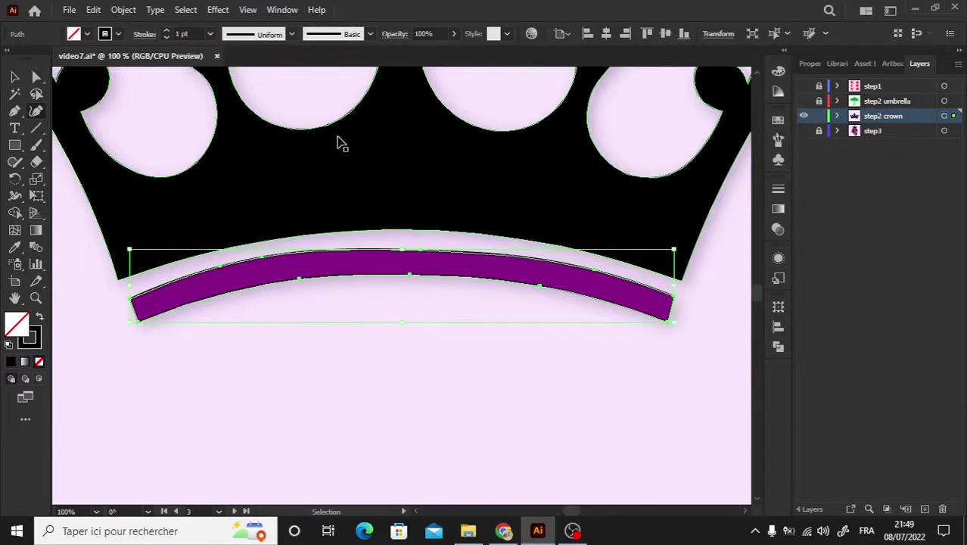
left_click_drag(263, 258, 283, 254)
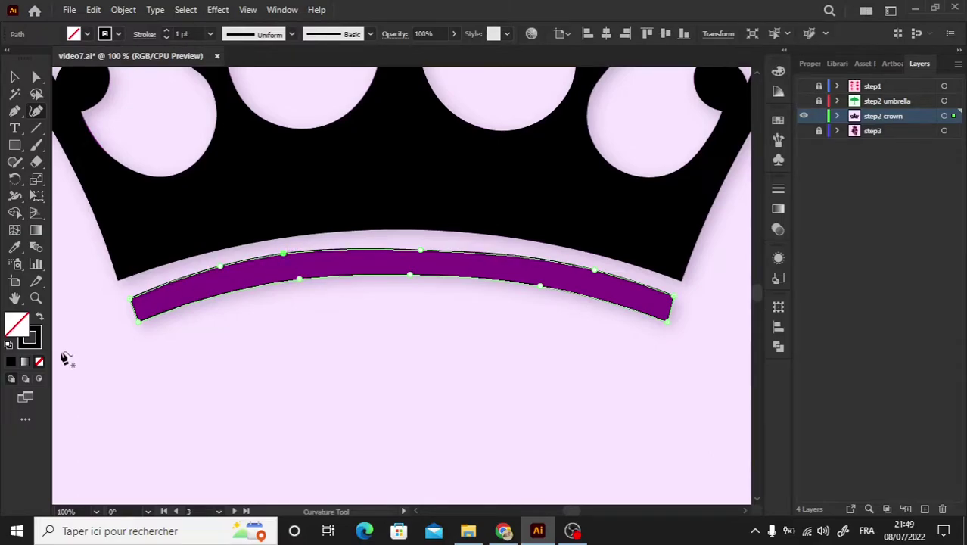
Fill the band solid black and deselect it.
left_click(42, 317)
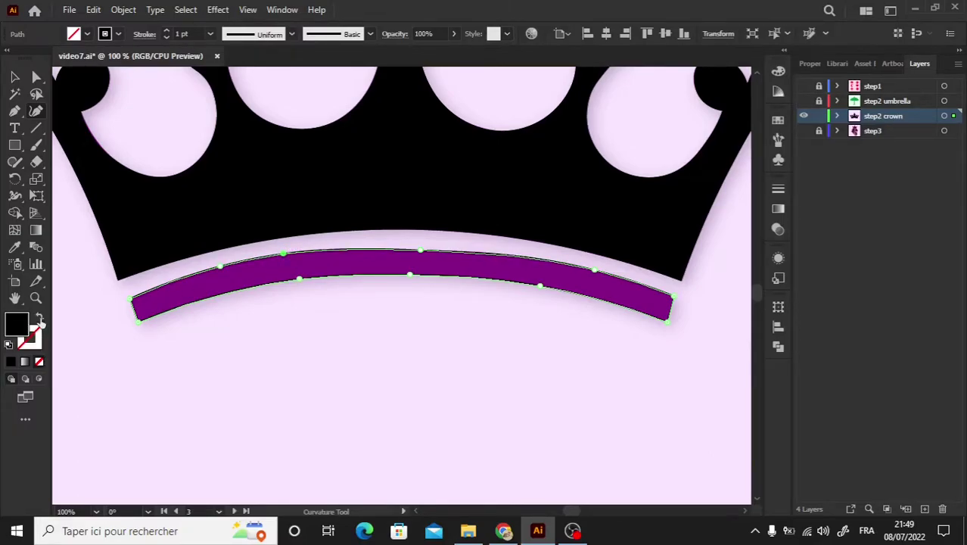
left_click(14, 76)
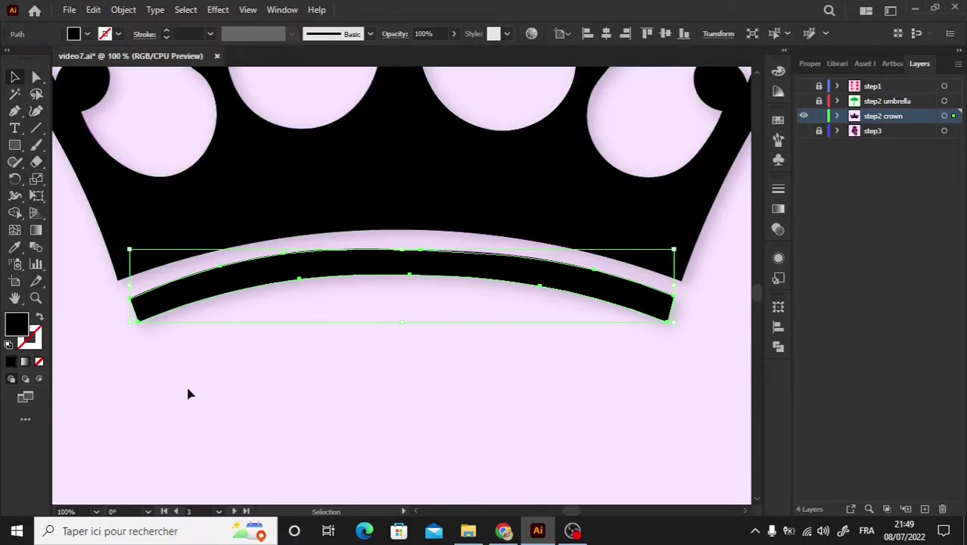
left_click(194, 415)
Zoom out, select the traced crown and colour it orange.
key("ctrl+minus")
key("ctrl+minus")
key("ctrl+minus")
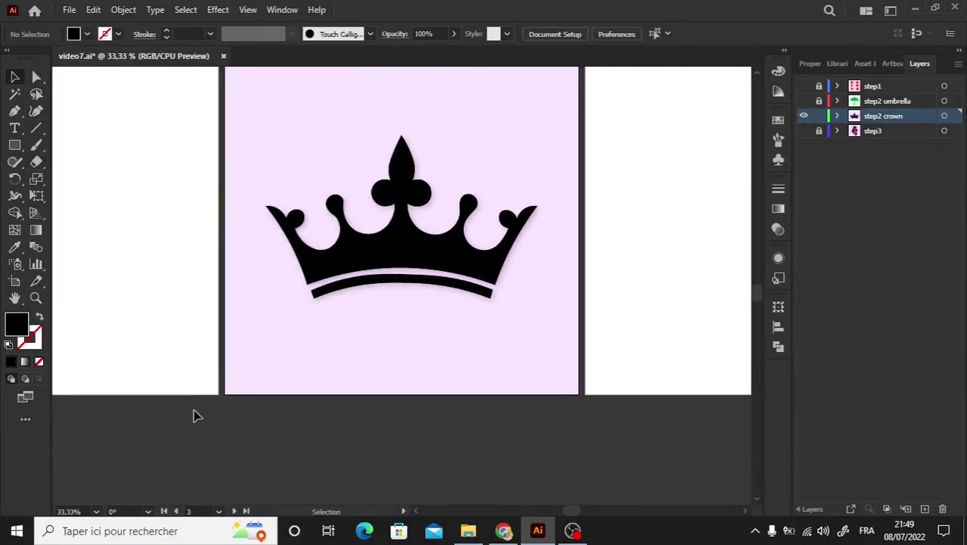
key("ctrl+a")
left_click(778, 70)
left_click(611, 159)
left_click(276, 143)
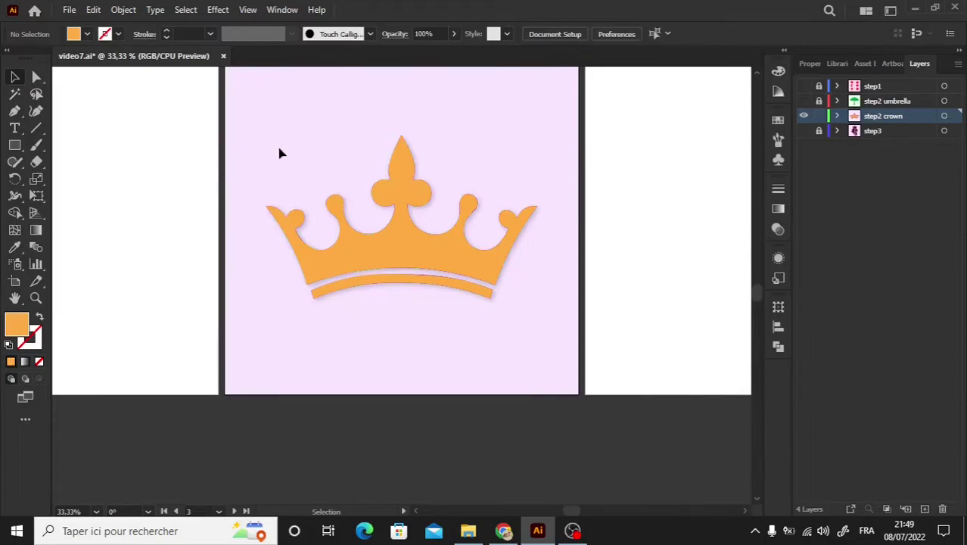
Drag the orange crown off the purple original onto the white artboard.
scroll(482, 357, "up", 2)
left_click(481, 357)
left_click_drag(482, 357, 508, 219)
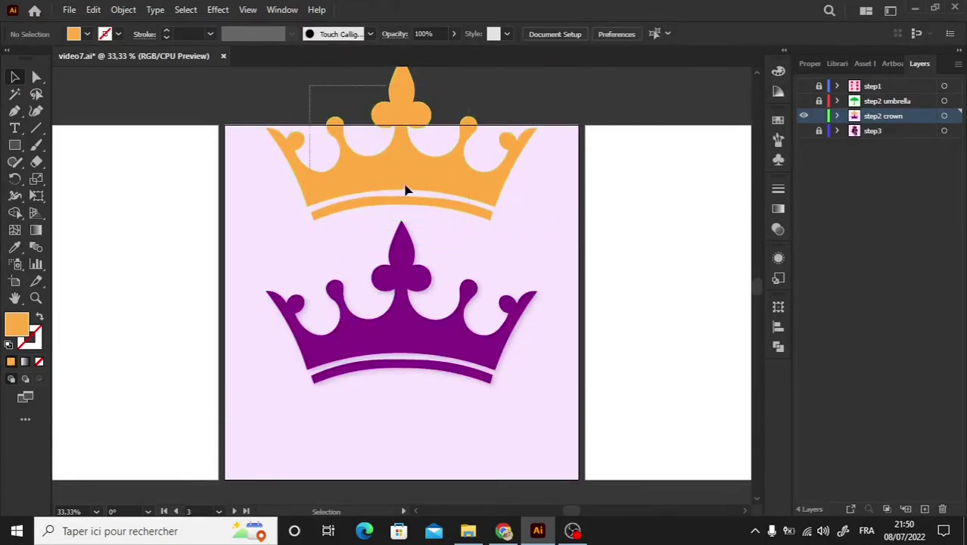
scroll(313, 417, "left", 3)
left_click(356, 171)
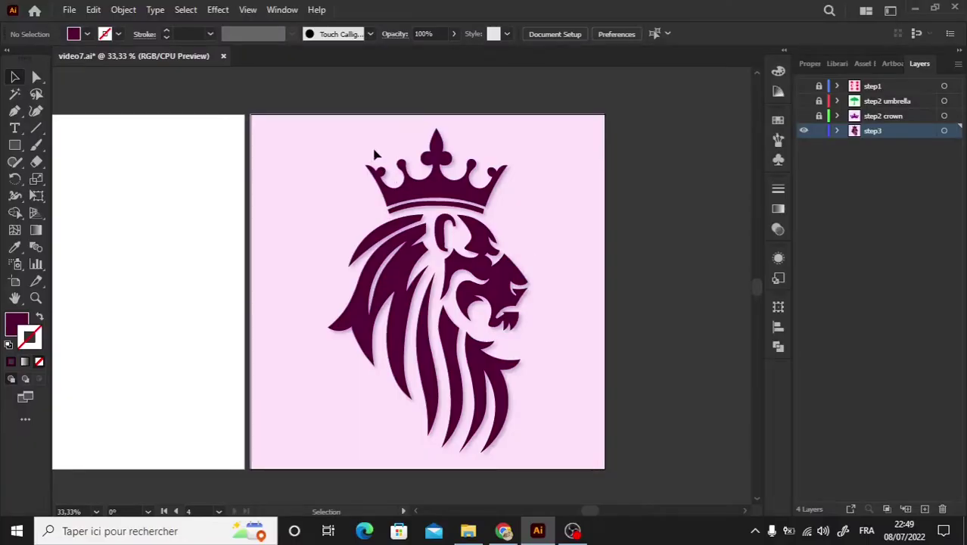
Select the whole lion artwork and lock it with Ctrl+2.
left_click_drag(334, 104, 576, 498)
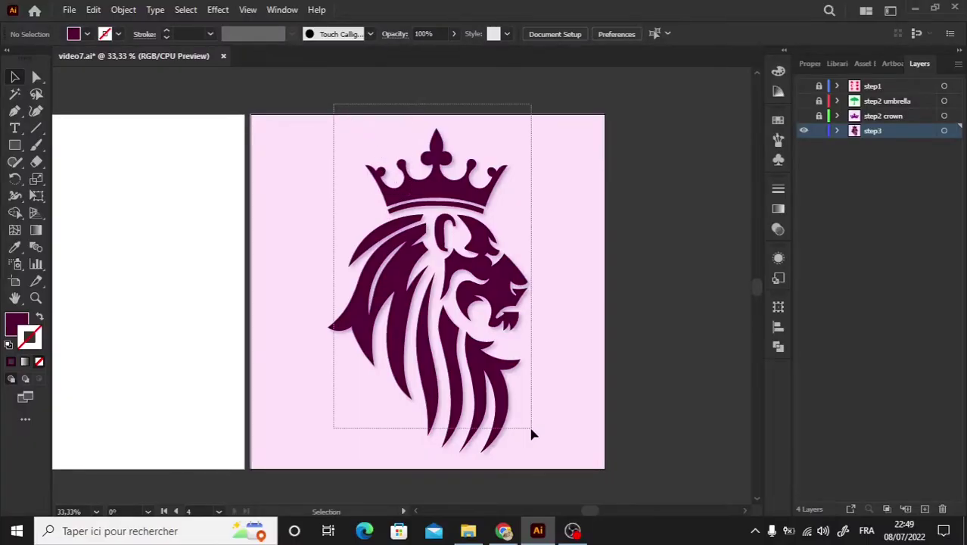
key("ctrl+2")
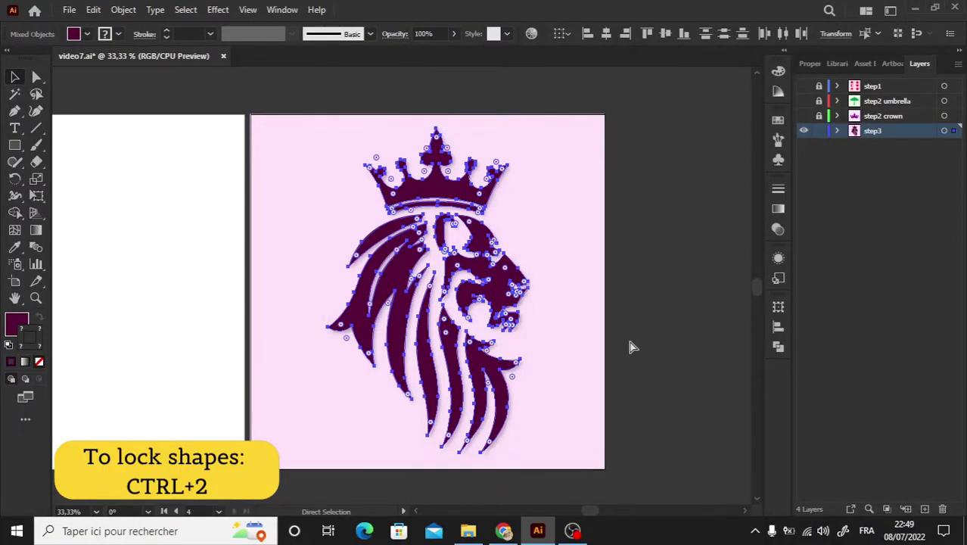
key("ctrl+plus")
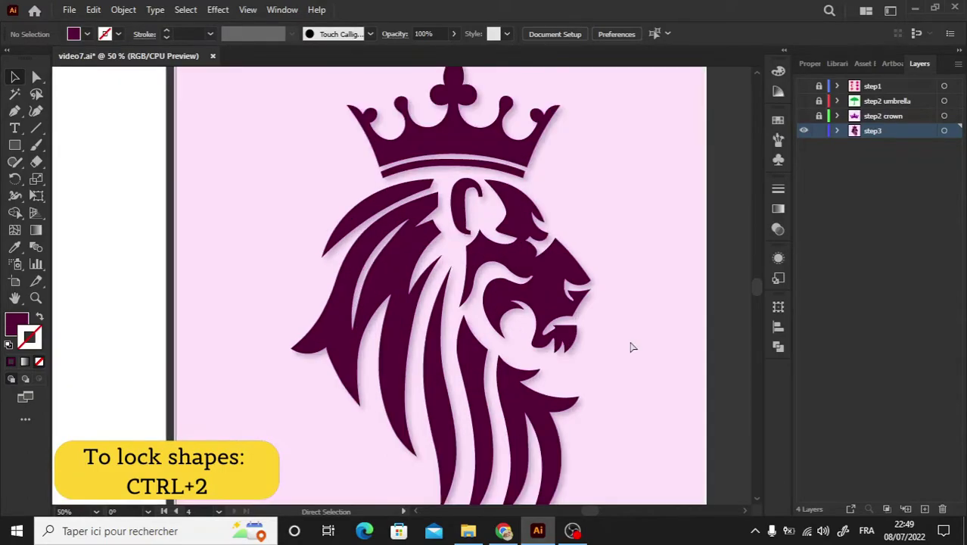
Set drawing colours to no fill with a near-black stroke, then zoom in on the lion's face.
left_click(41, 319)
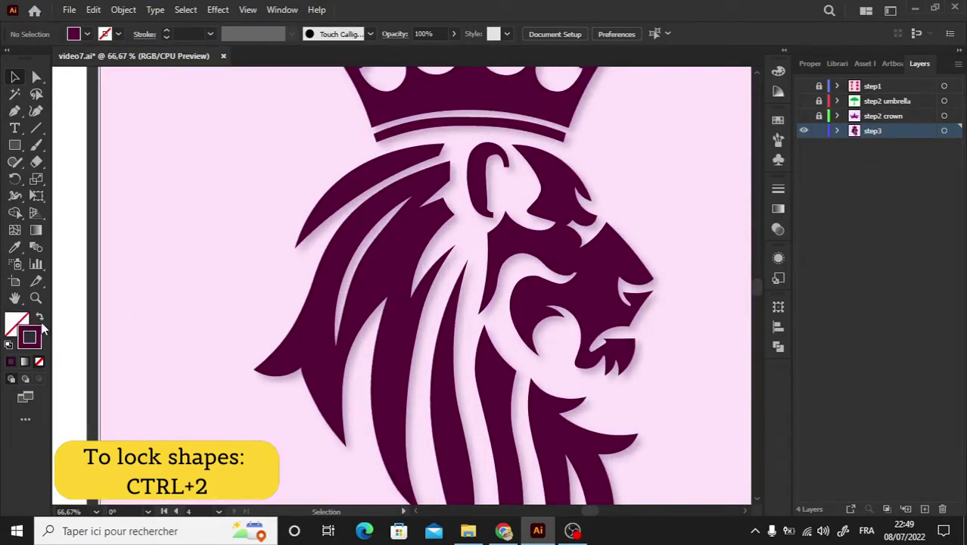
double_click(37, 338)
left_click_drag(590, 303, 546, 338)
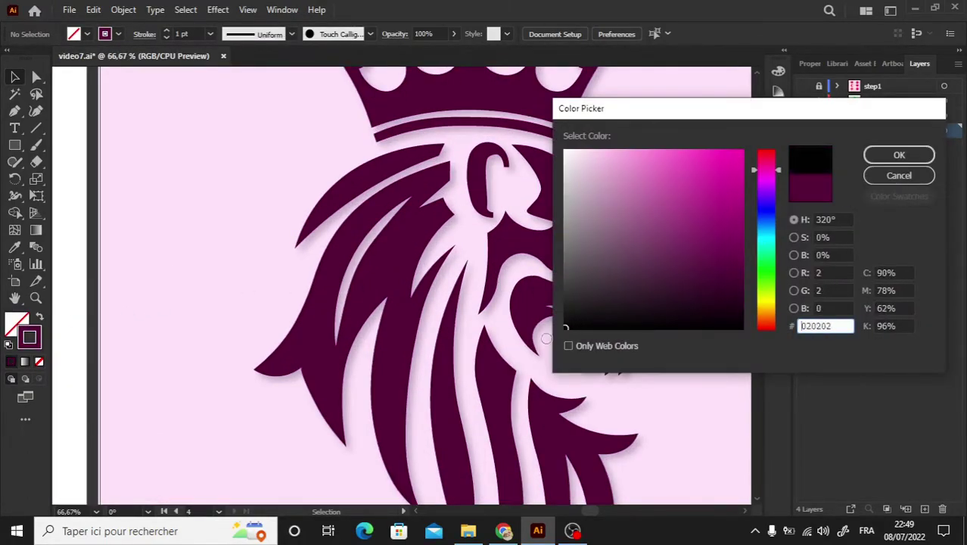
left_click(895, 155)
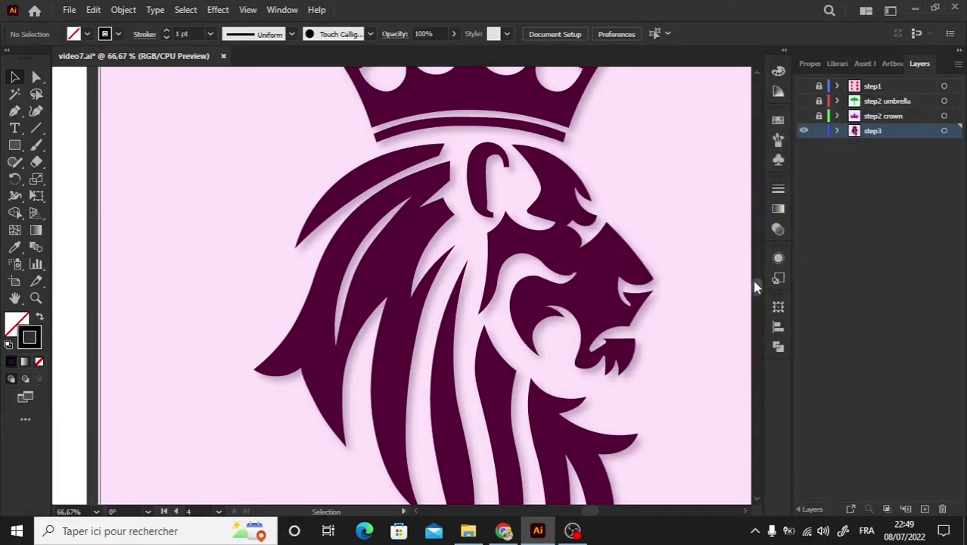
scroll(757, 288, "up", 2)
scroll(757, 288, "up", 2)
key("ctrl+plus")
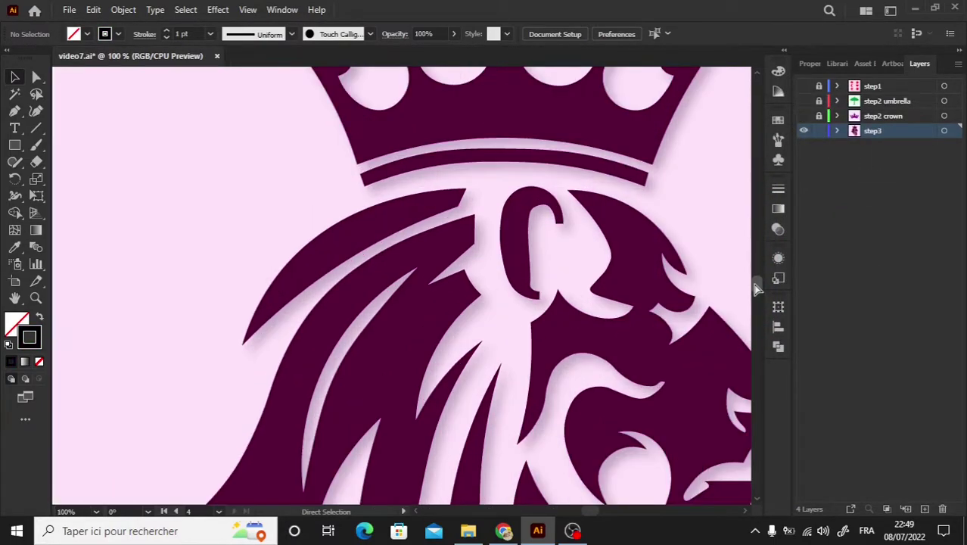
key("ctrl+plus")
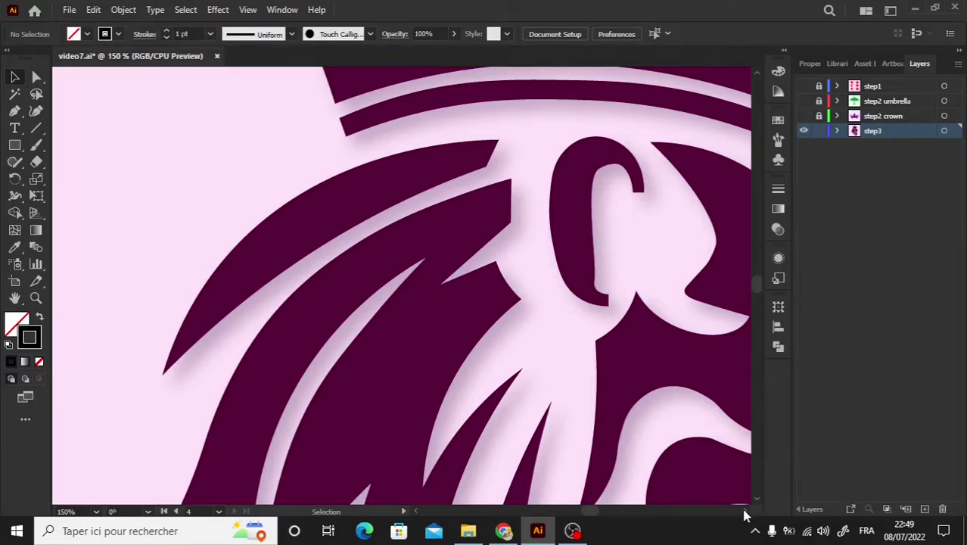
scroll(745, 514, "right", 5)
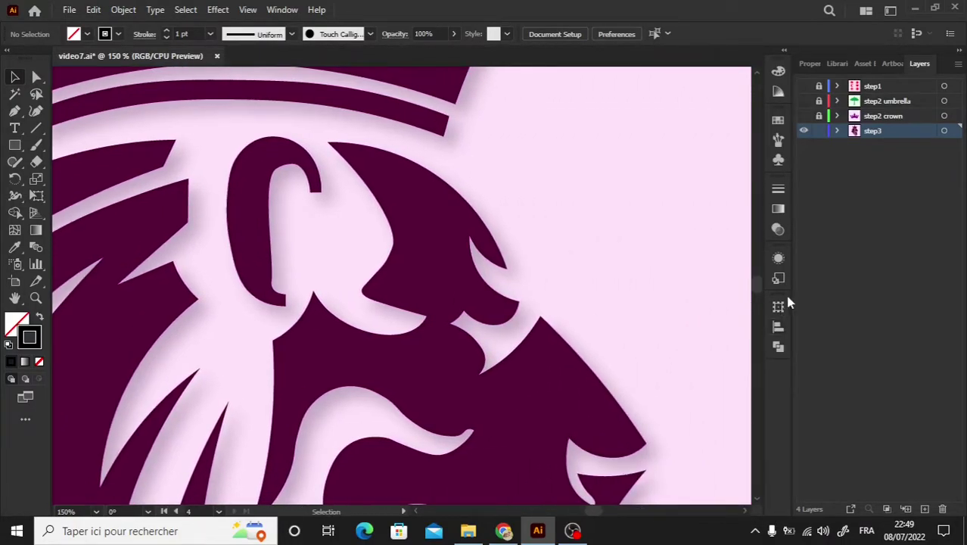
scroll(756, 284, "down", 2)
scroll(757, 284, "down", 1)
scroll(756, 284, "up", 2)
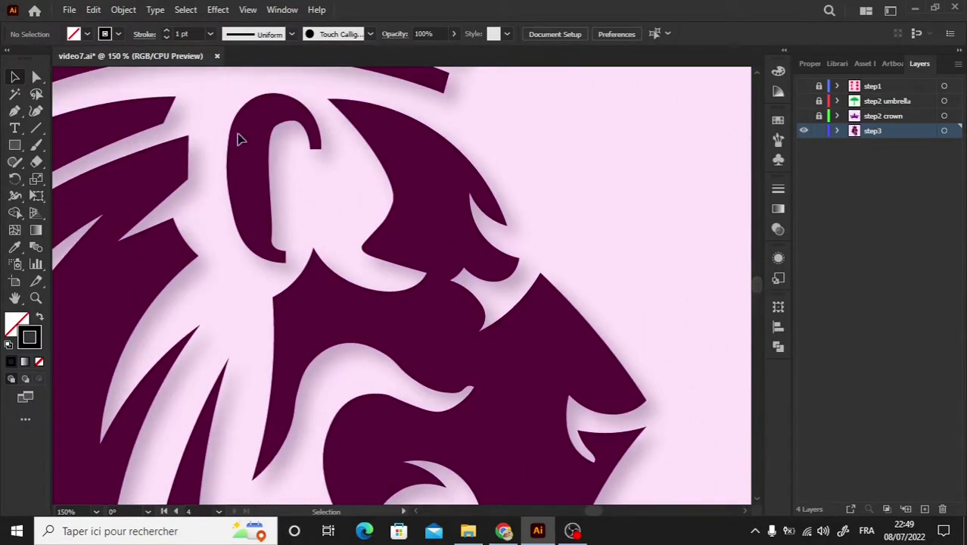
Start a new Curvature Tool outline around the upper mane curl's top edge and right tip.
left_click(37, 111)
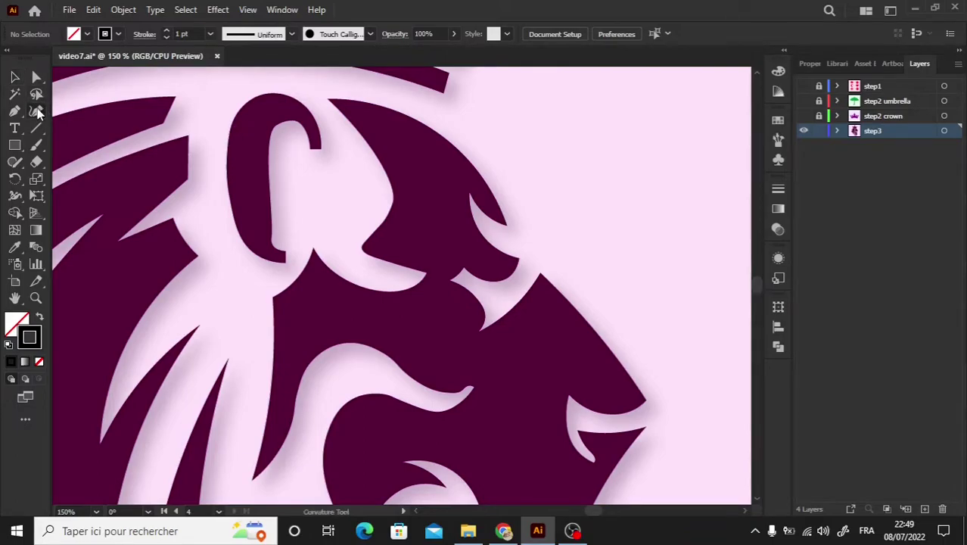
left_click(327, 99)
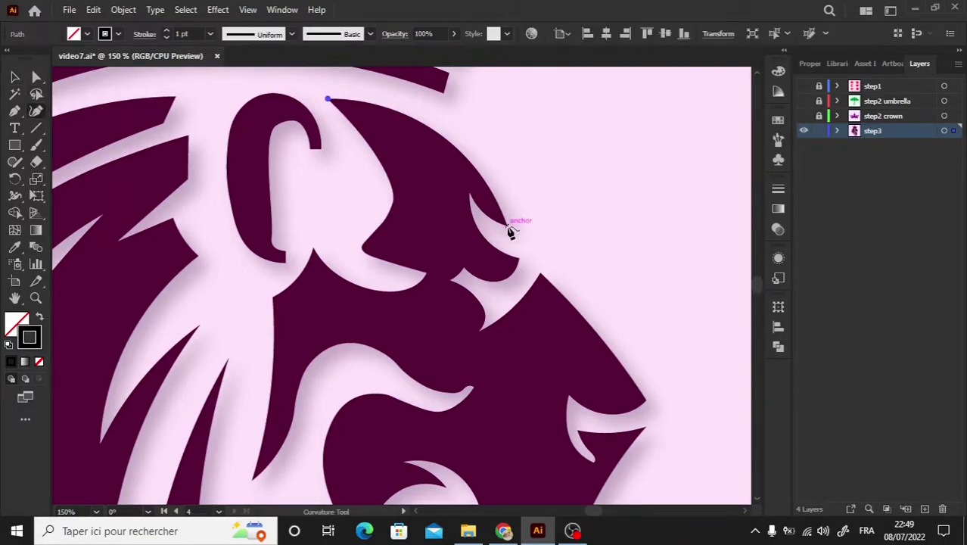
left_click(507, 226)
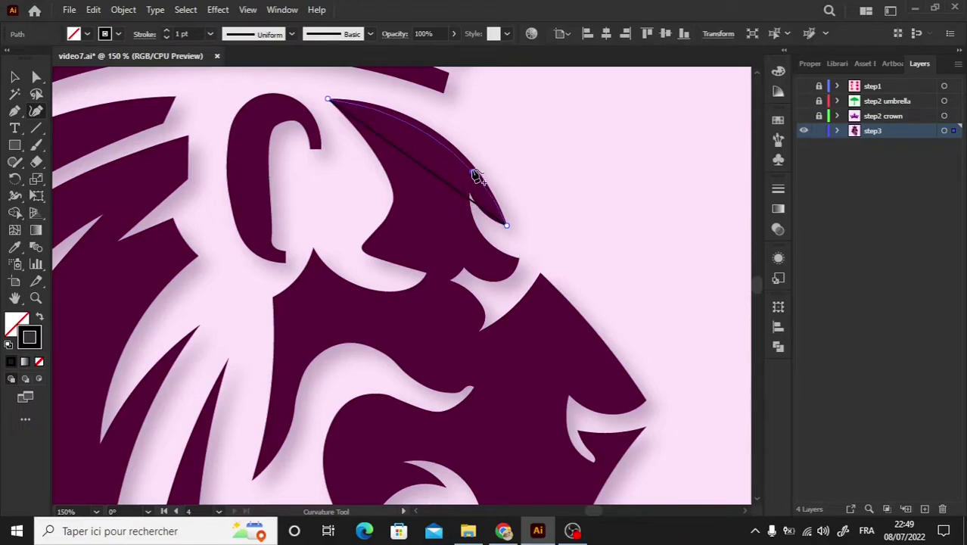
left_click(473, 166)
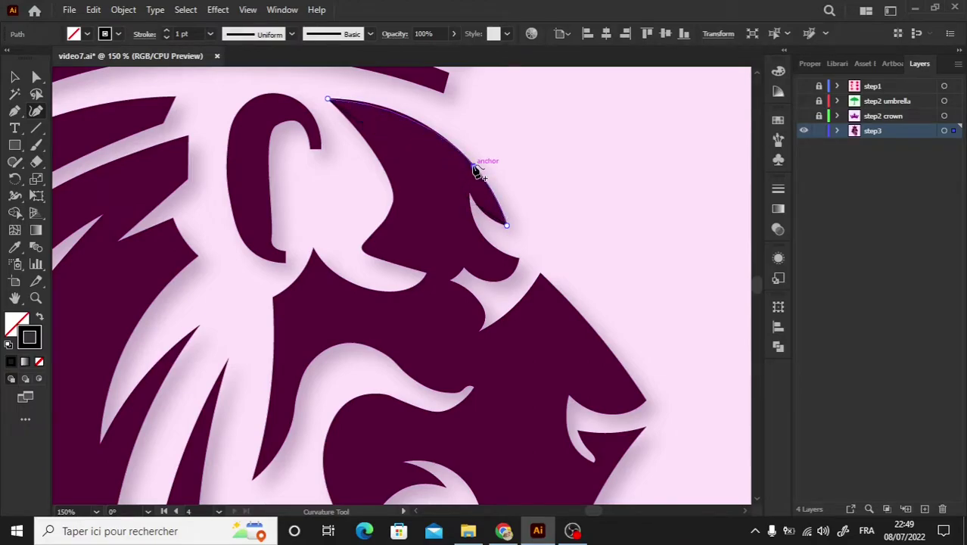
left_click(391, 109)
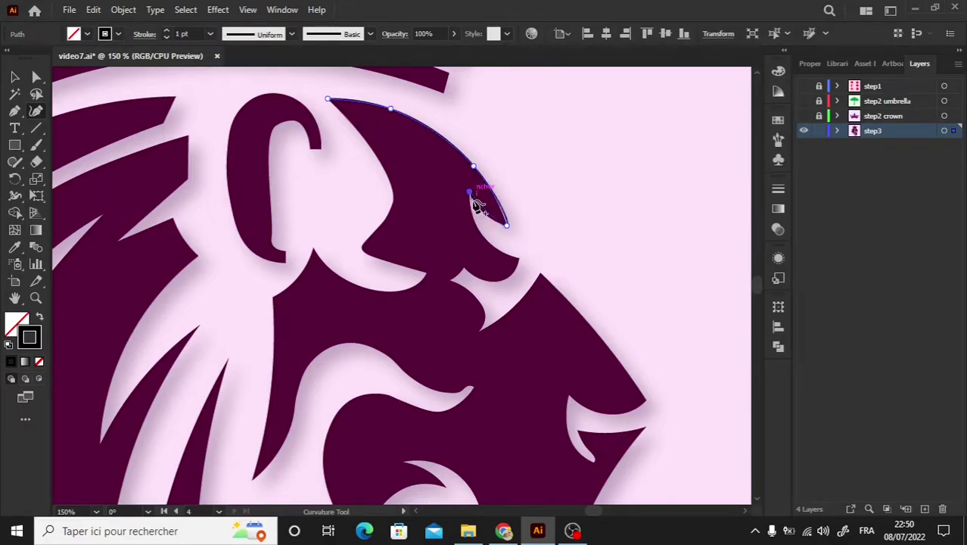
left_click(470, 192)
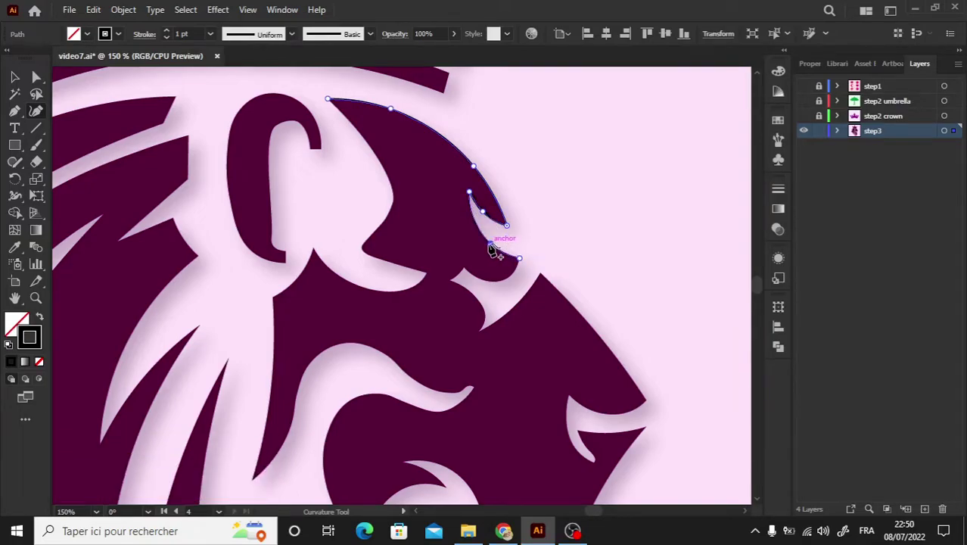
Carry the outline to a sharp corner, then along the cheek's lower edge to the notch corner.
key("ctrl+plus")
key("ctrl+plus")
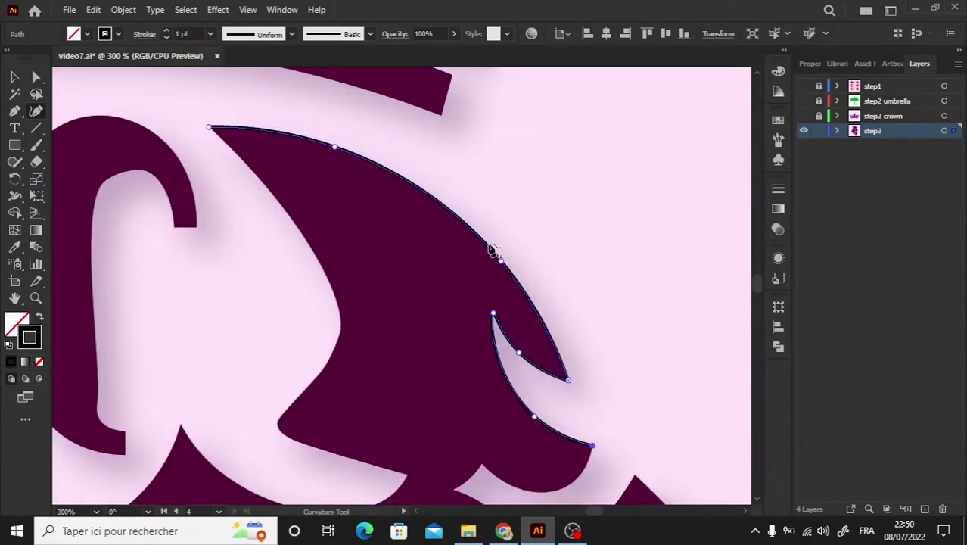
left_click_drag(753, 281, 754, 294)
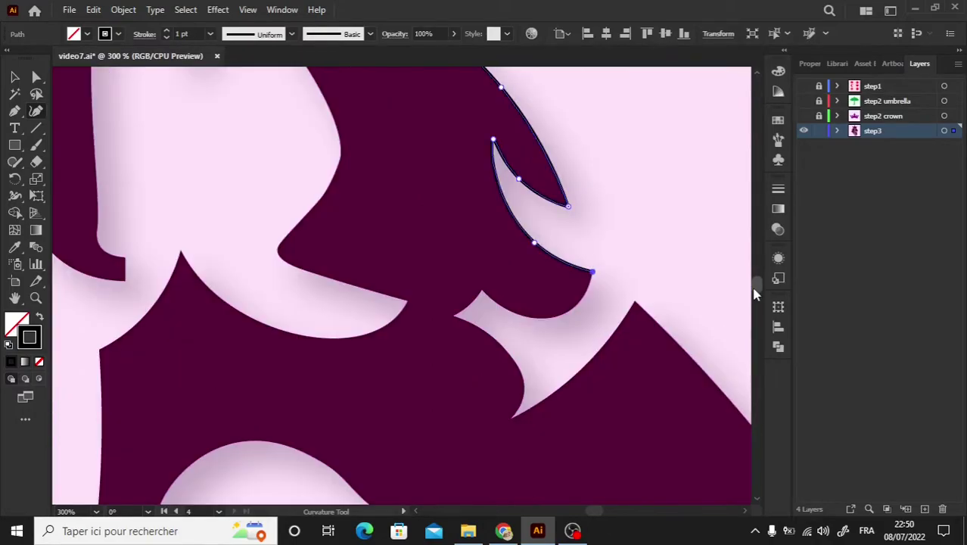
double_click(591, 272)
left_click(482, 290)
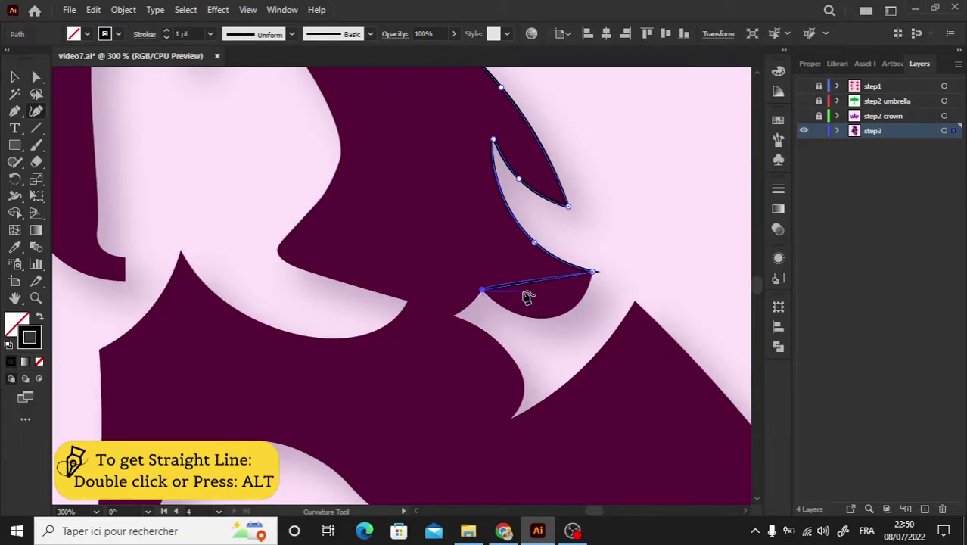
left_click(566, 316)
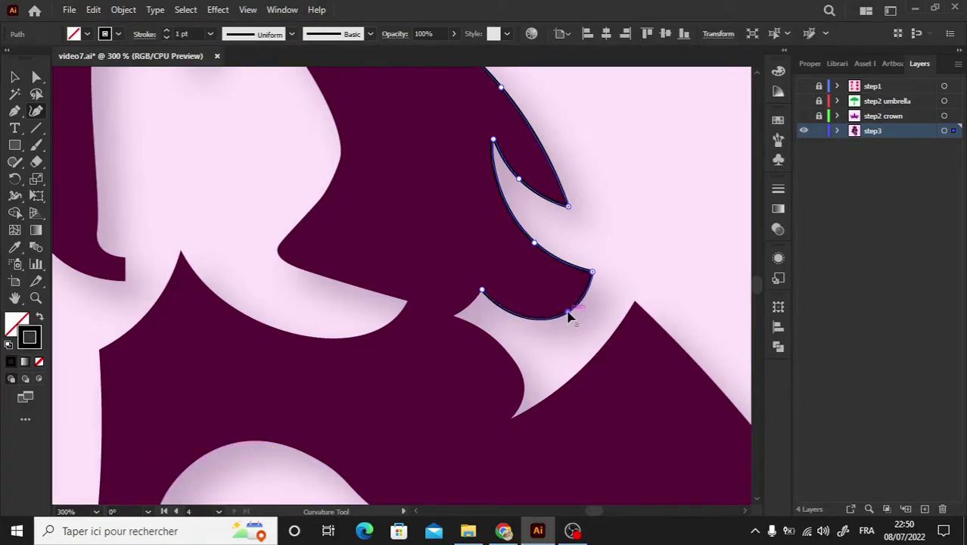
left_click(453, 316)
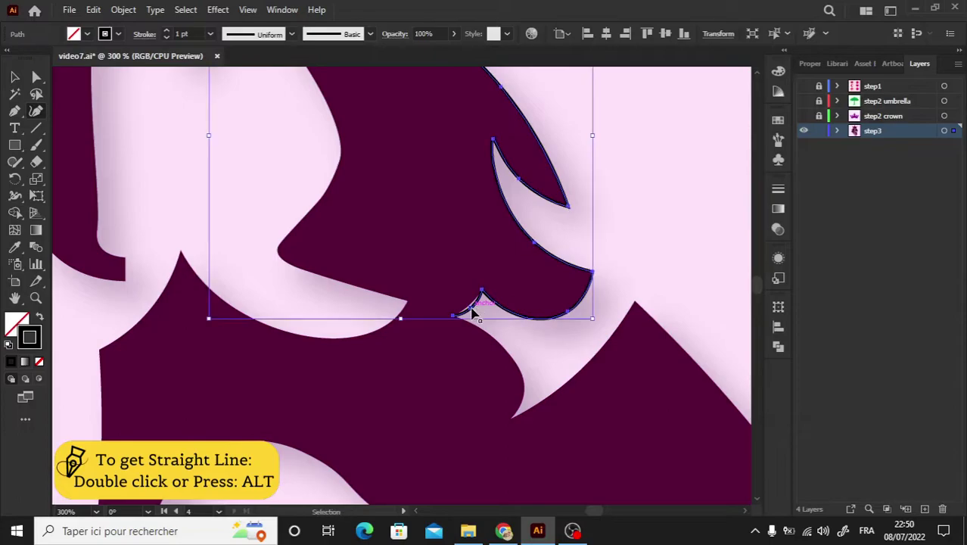
Refine the notch curve up close, then extend the outline down to the lower point.
key("ctrl+plus")
key("ctrl+plus")
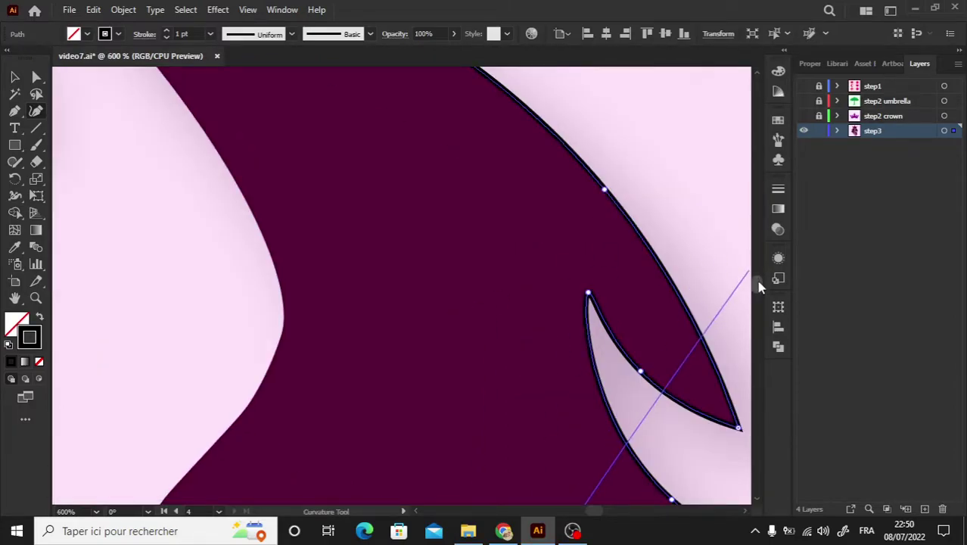
scroll(749, 276, "down", 3)
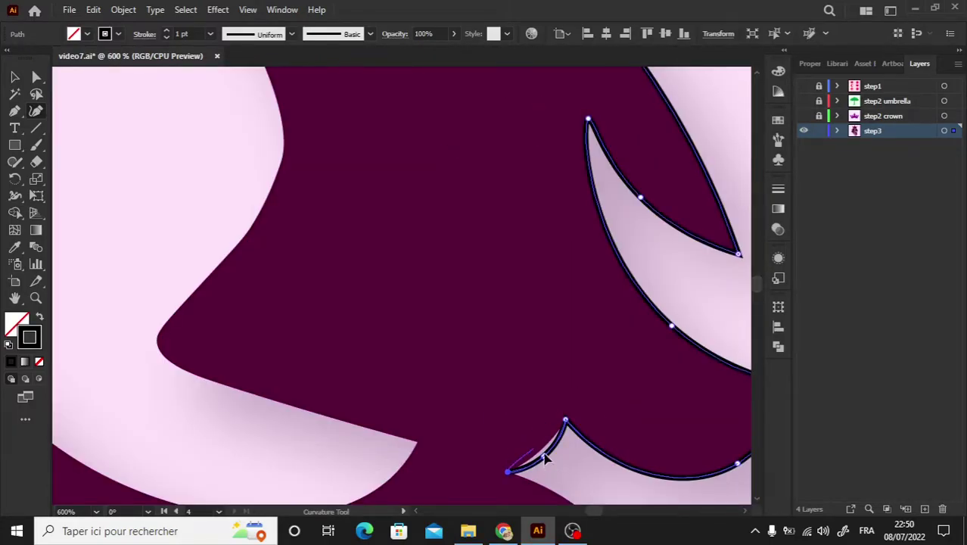
left_click(542, 449)
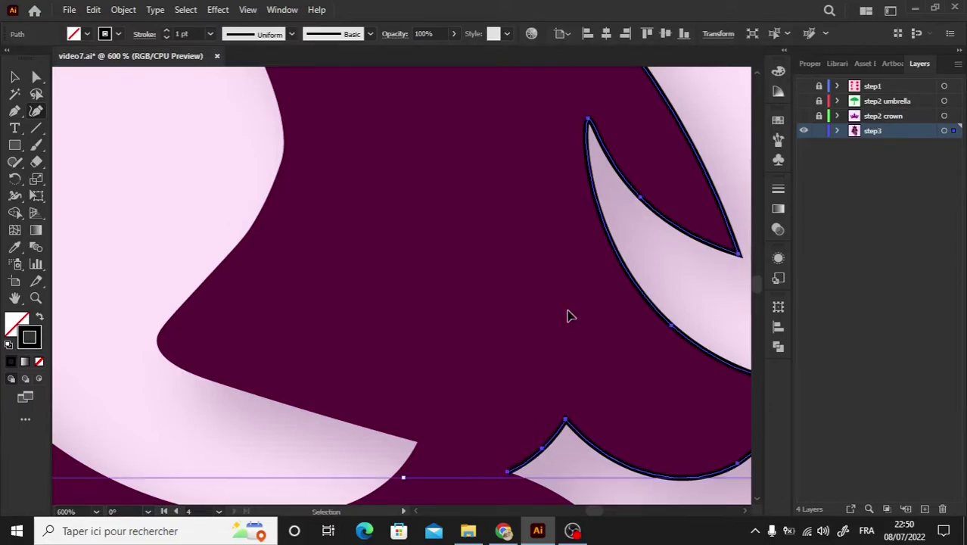
key("ctrl+minus")
key("ctrl+minus")
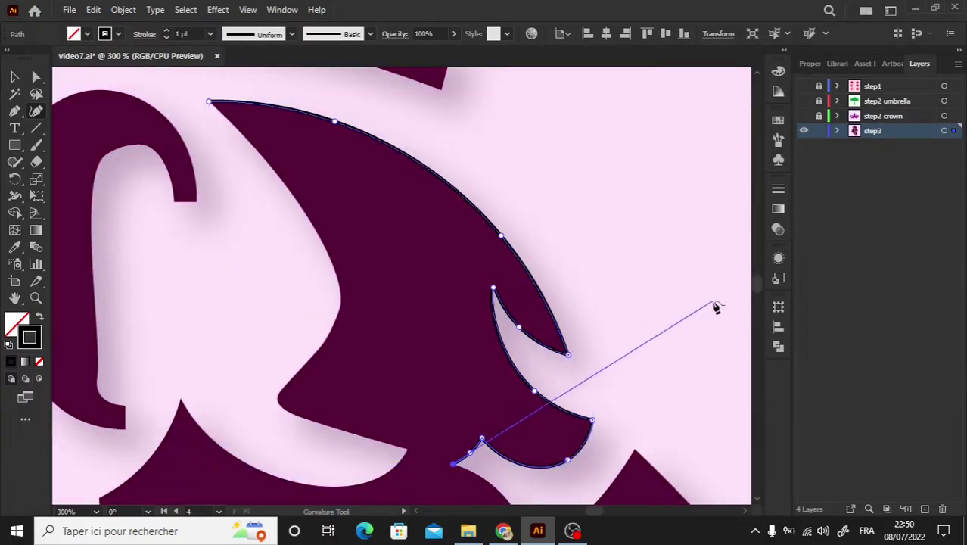
scroll(759, 291, "down", 3)
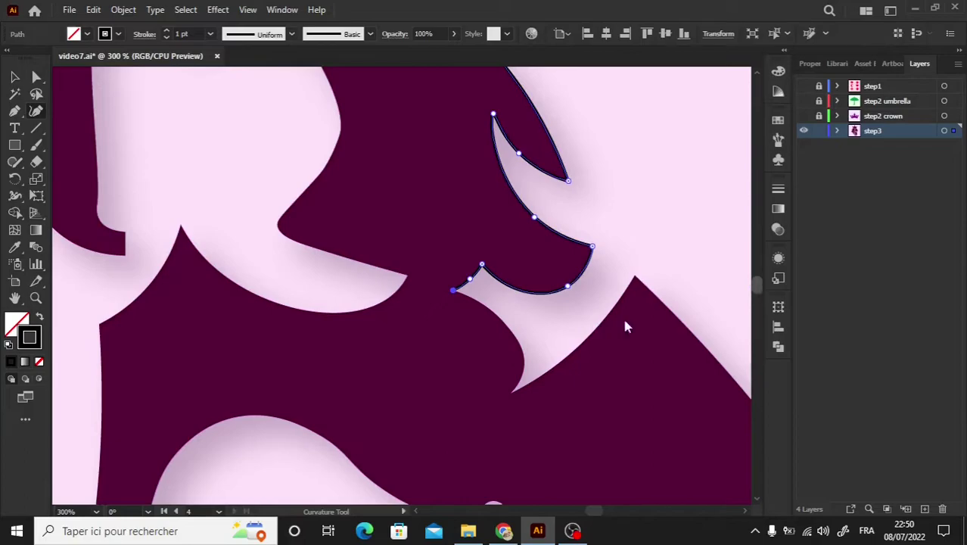
left_click(453, 290)
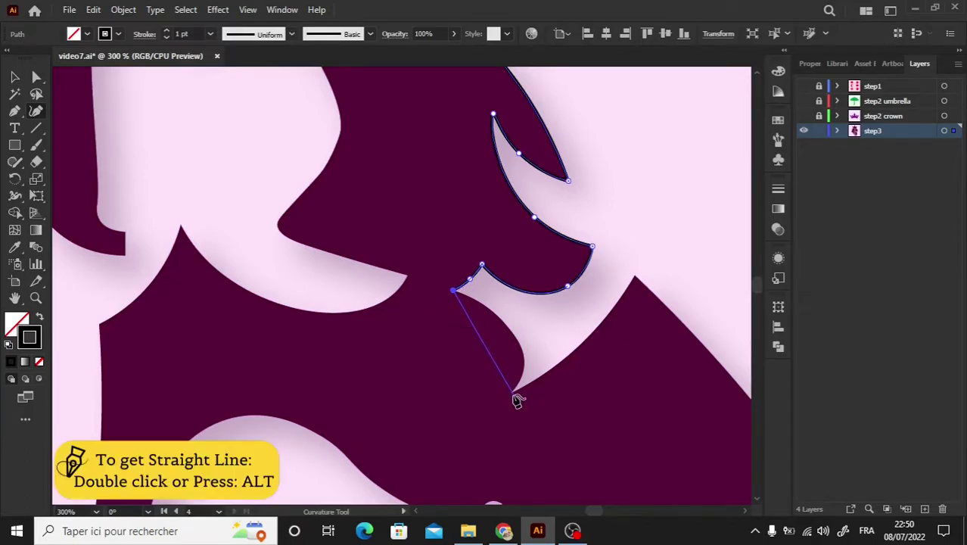
Sharpen the lower corner, bend the cheek segment, and add a corner at the next mane peak.
double_click(509, 393)
left_click_drag(497, 353, 522, 369)
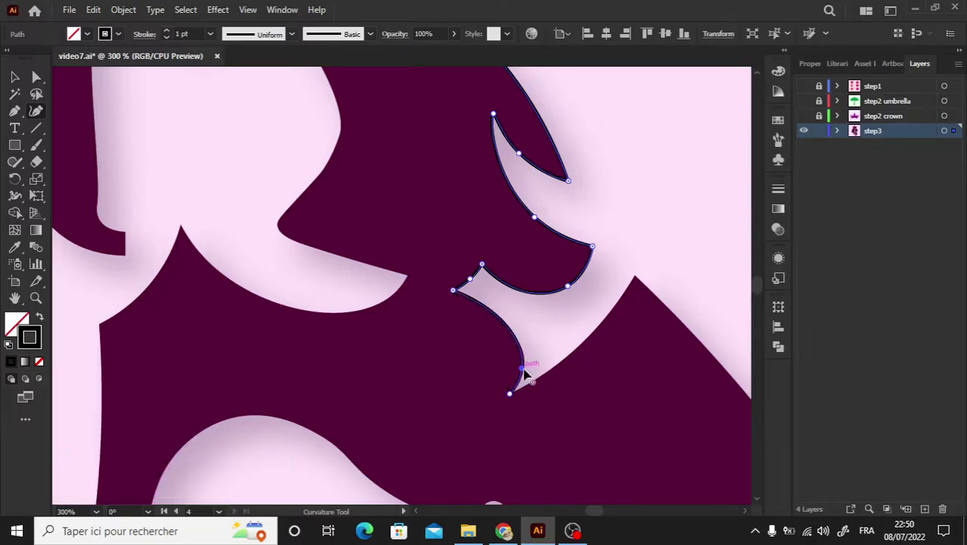
left_click_drag(523, 369, 526, 375)
double_click(634, 277)
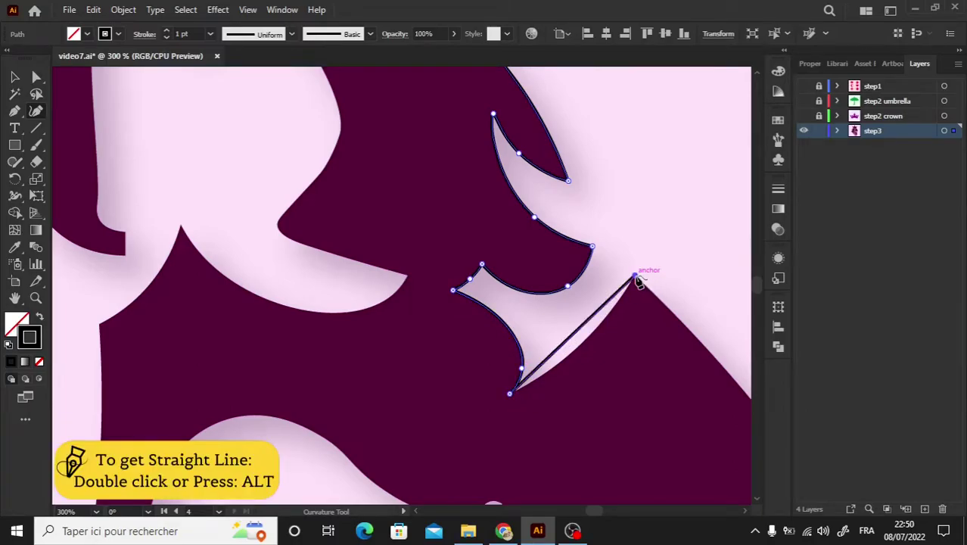
left_click(579, 346)
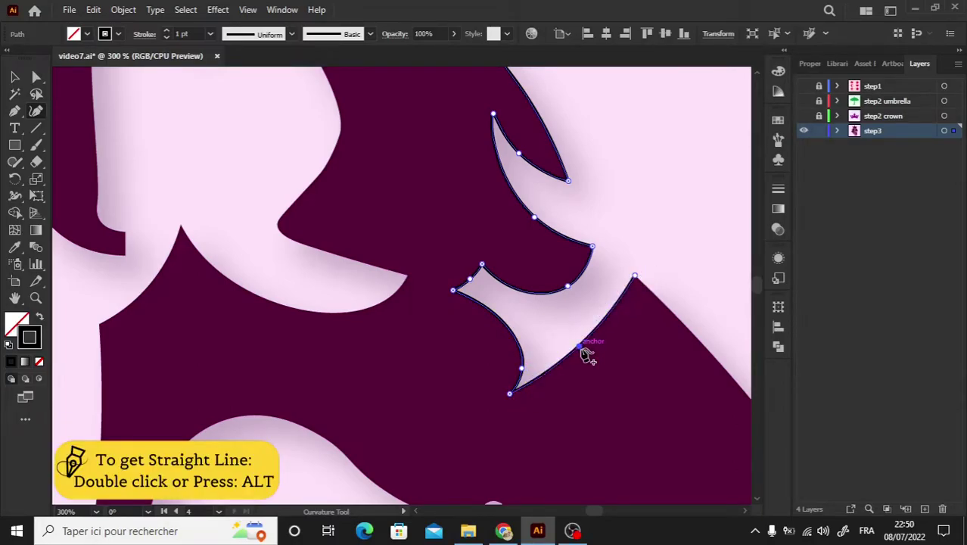
key("ctrl+minus")
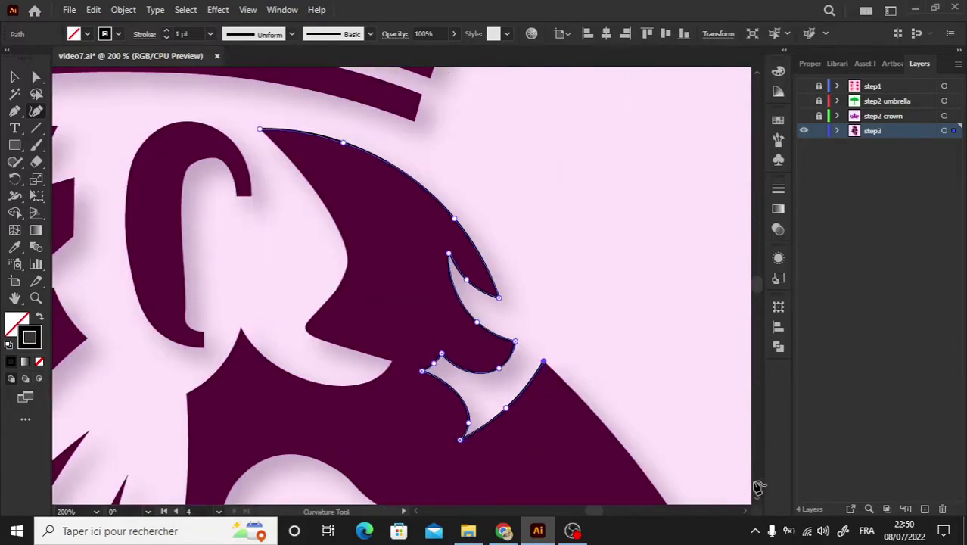
Extend the outline down the mane's right edge as a straight segment.
scroll(752, 268, "down", 5)
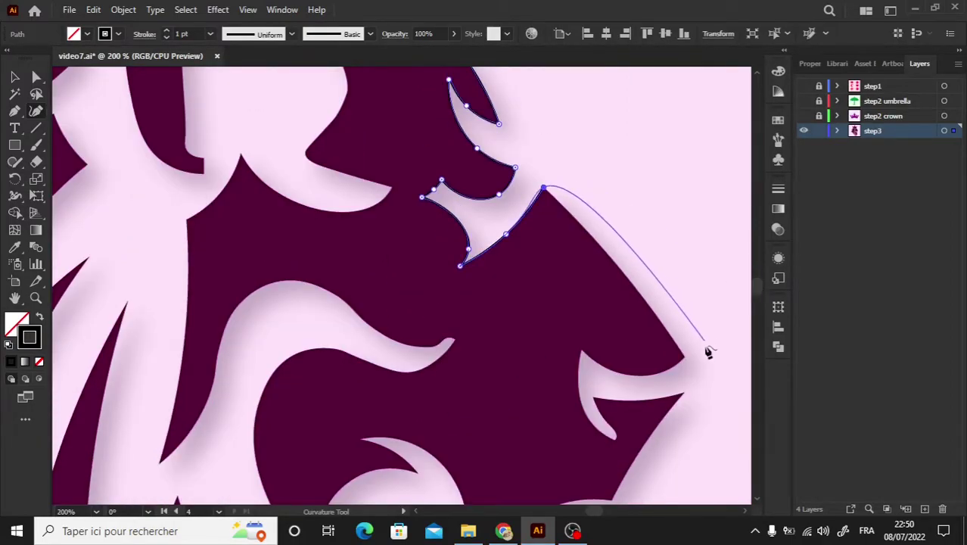
left_click(685, 358)
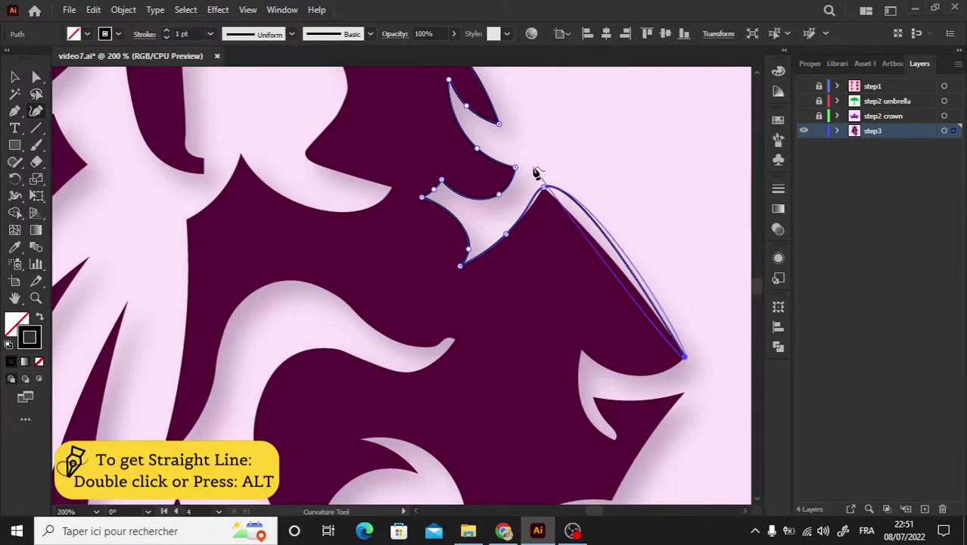
double_click(544, 187)
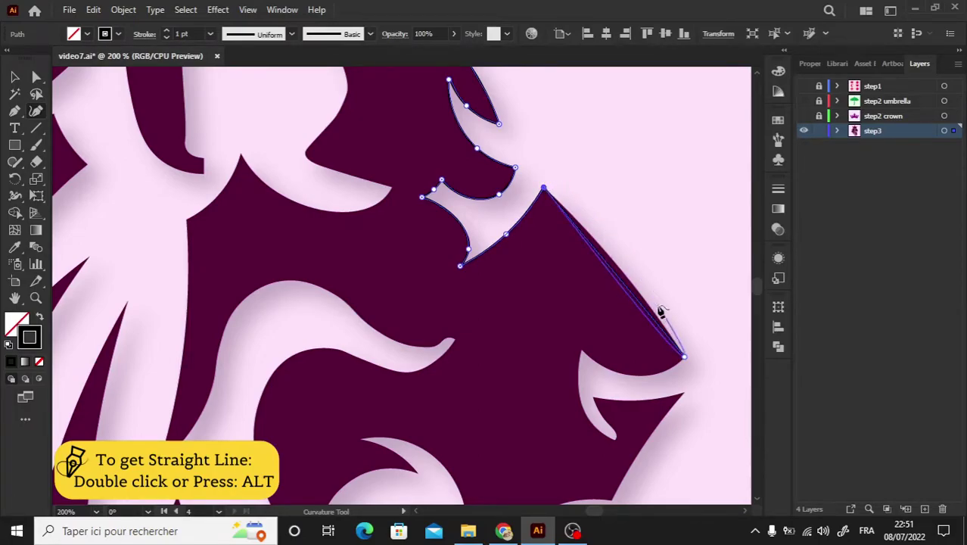
left_click(626, 278)
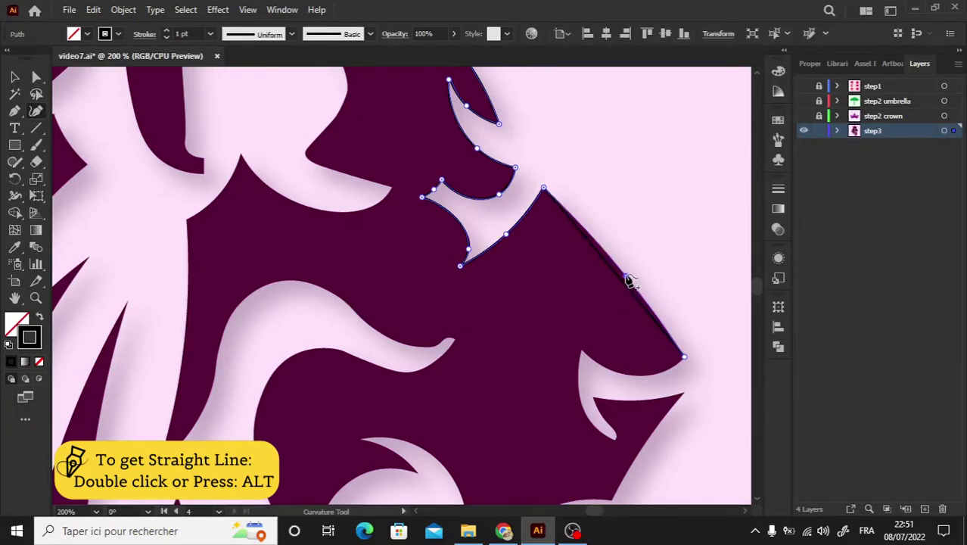
Trace the curl's underside to a sharp inner corner and bend the inner curl segment.
left_click(683, 357)
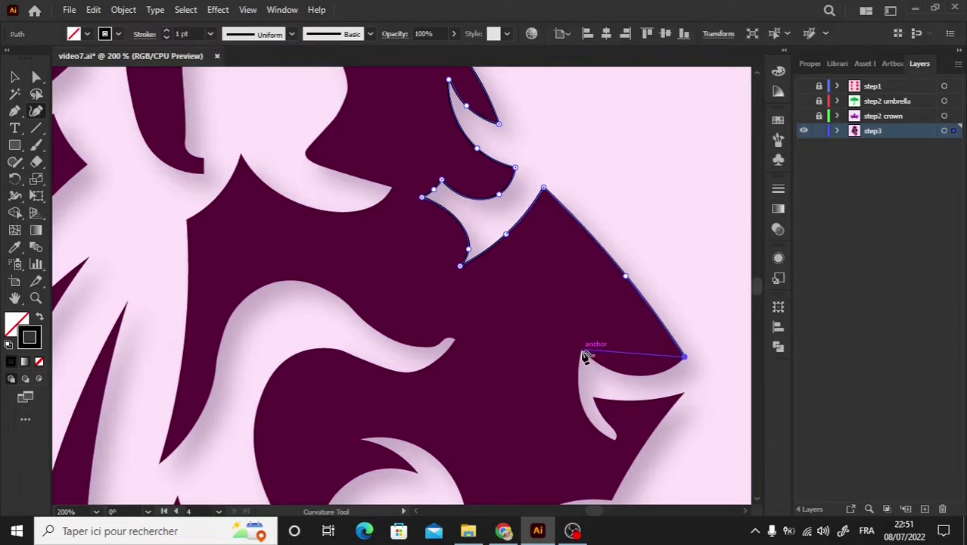
left_click(582, 351)
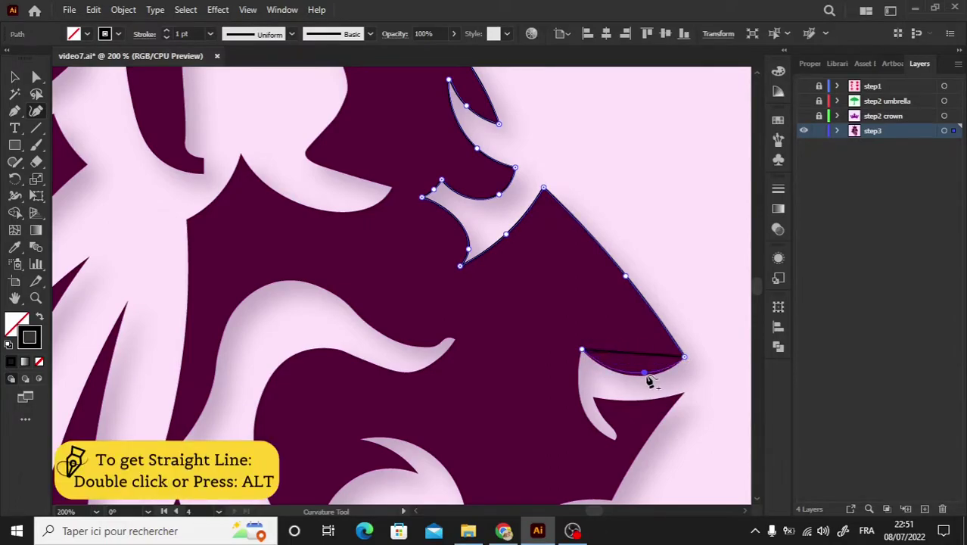
left_click(647, 376)
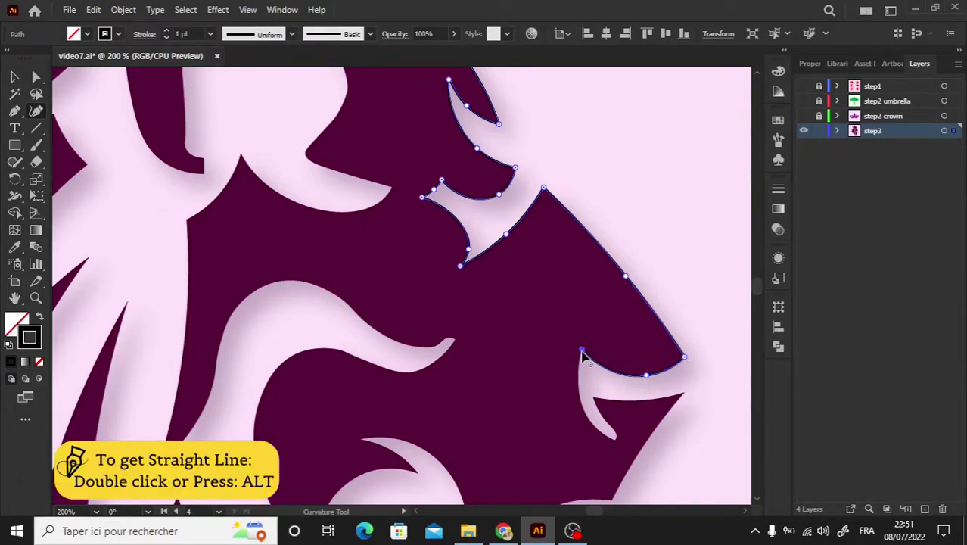
double_click(582, 351)
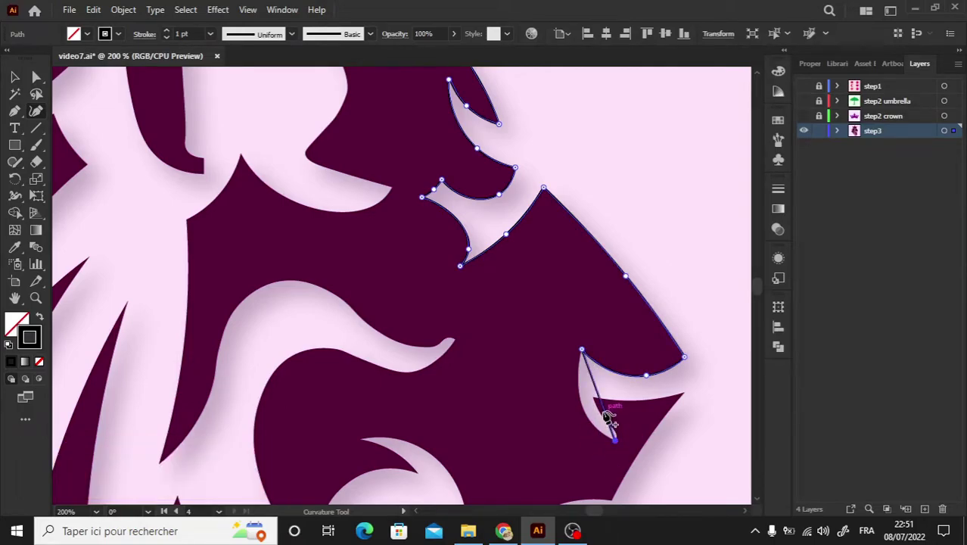
mouse_move(609, 418)
left_mouse_down()
mouse_move(598, 430)
mouse_move(618, 445)
left_mouse_up()
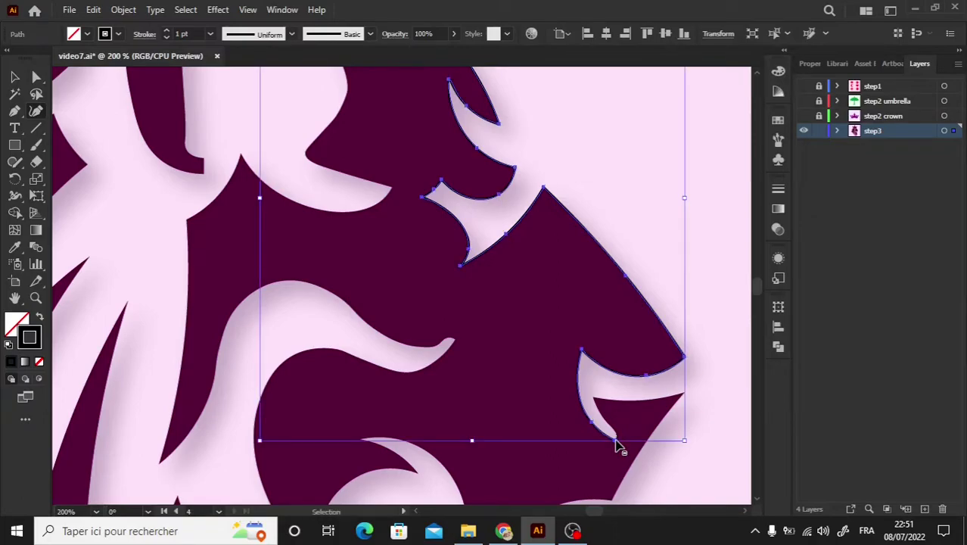
Hook the outline around the lower curl tip to its end point.
key("ctrl+plus")
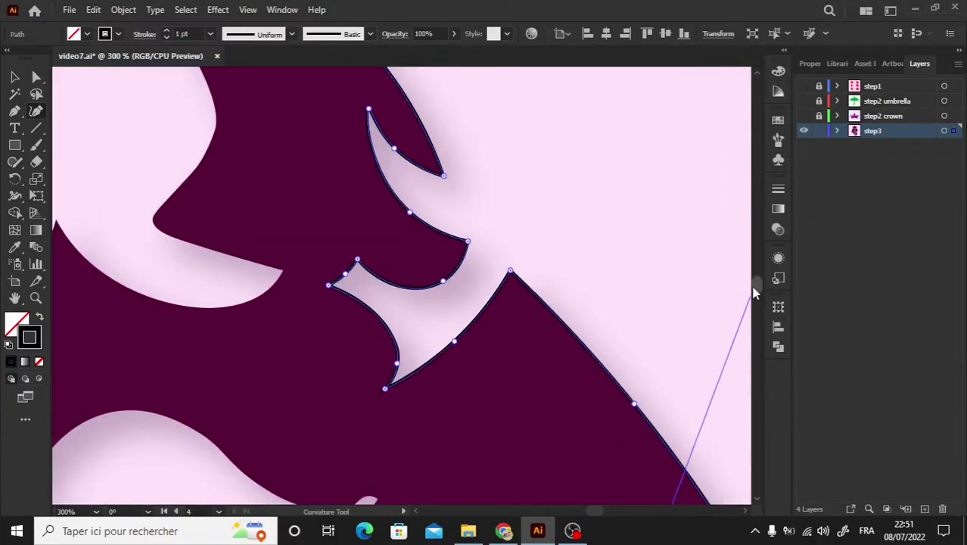
scroll(755, 283, "down", 5)
left_click(617, 289)
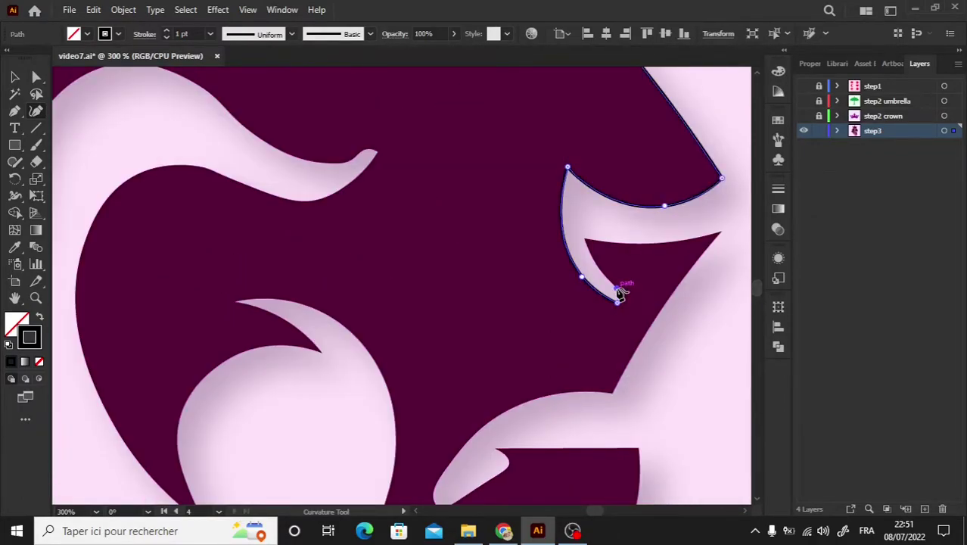
left_click(600, 270)
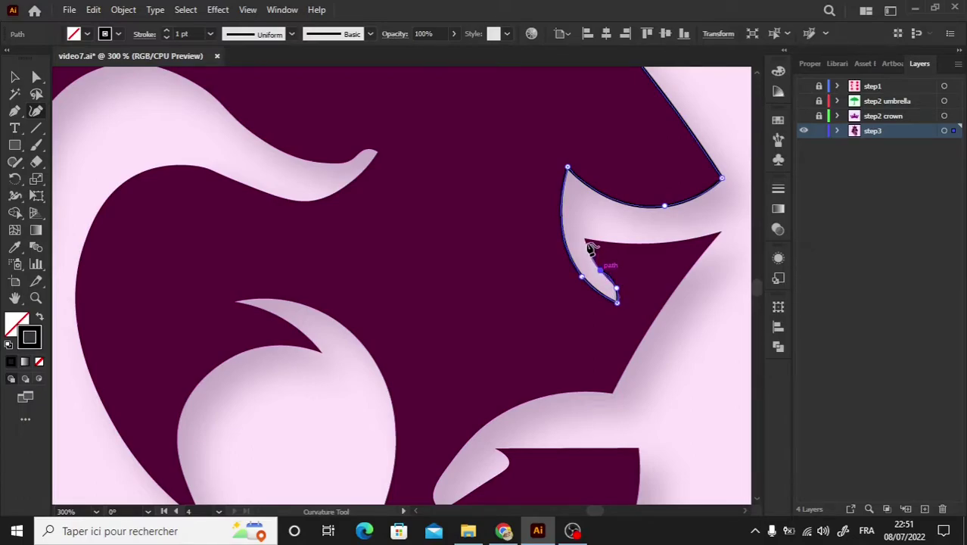
left_click(585, 240)
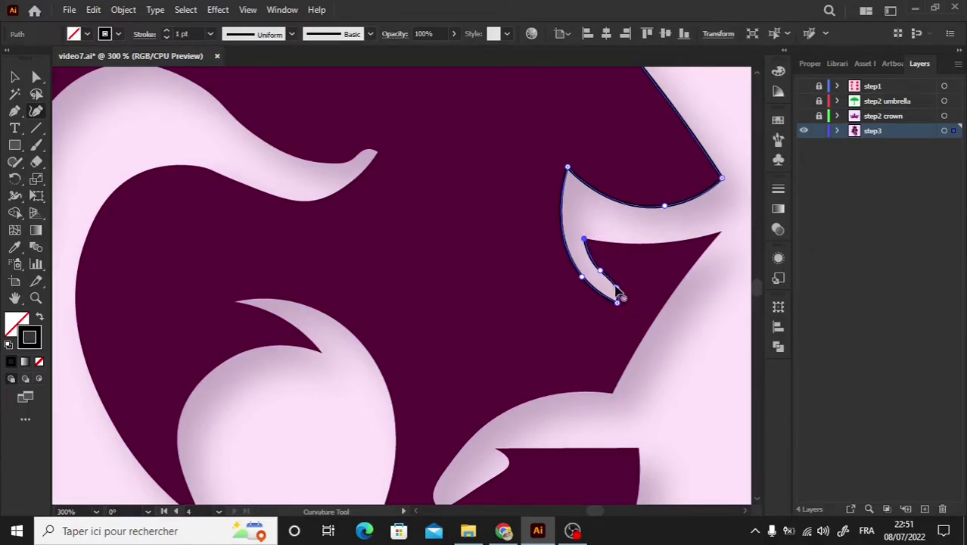
Resume the outline with a corner at the sharp tip and a slightly bent top edge.
key("ctrl+plus")
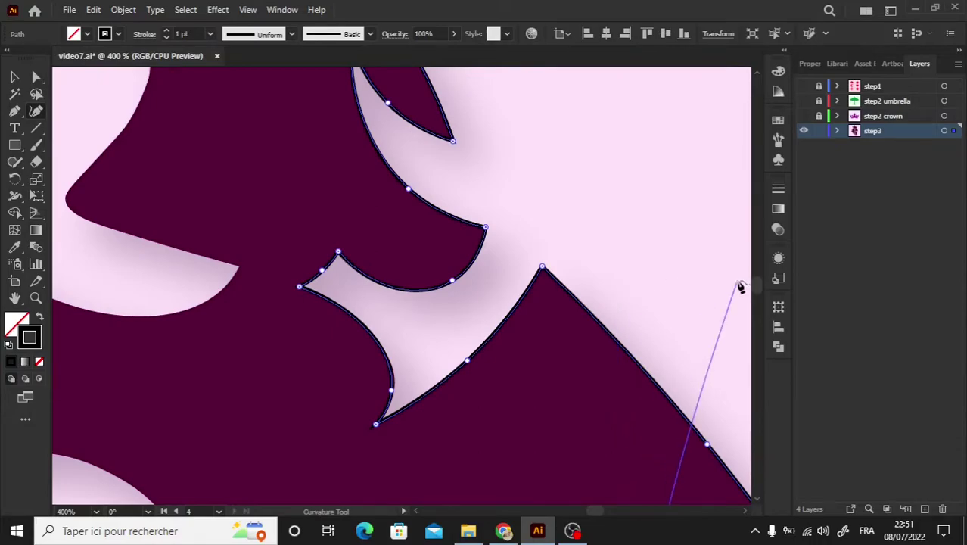
scroll(755, 291, "down", 3)
scroll(754, 292, "down", 3)
scroll(755, 295, "down", 3)
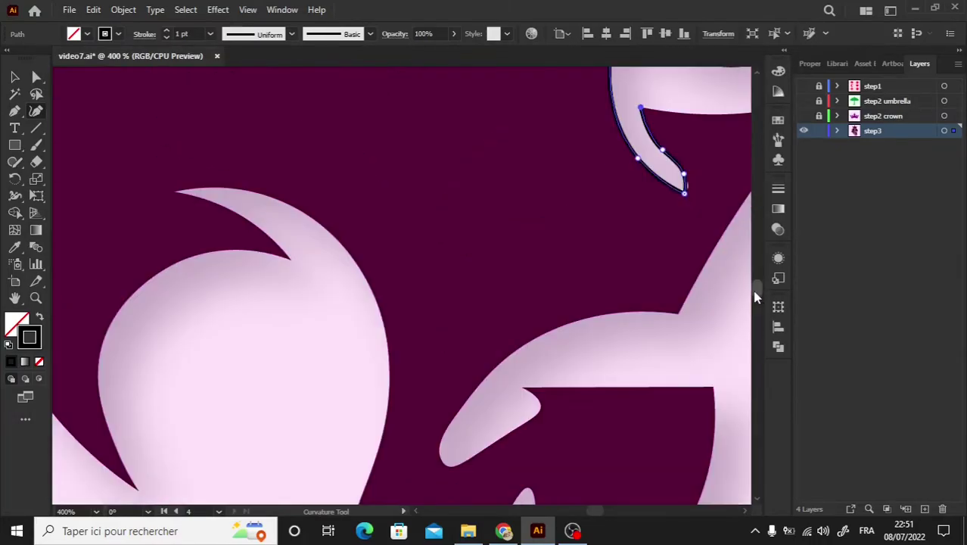
scroll(748, 514, "right", 3)
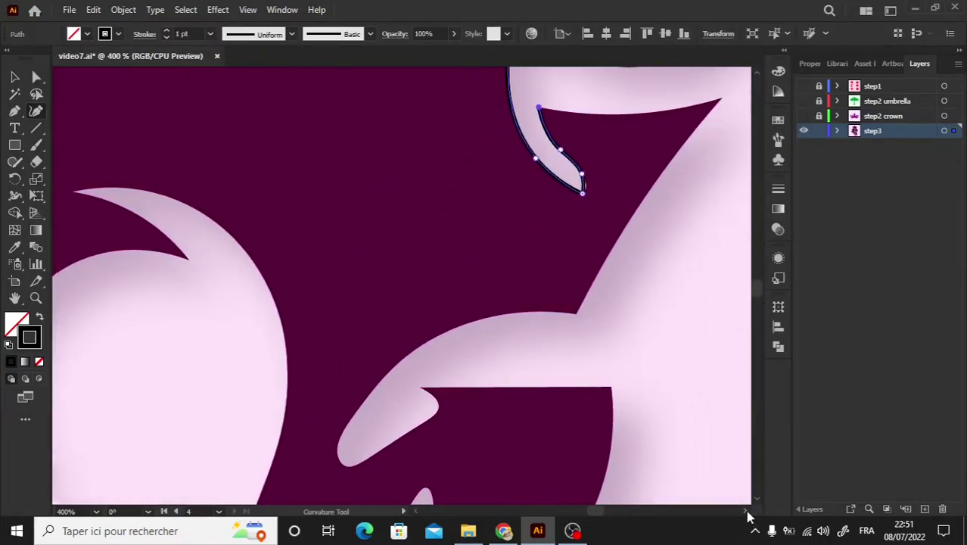
scroll(749, 511, "right", 2)
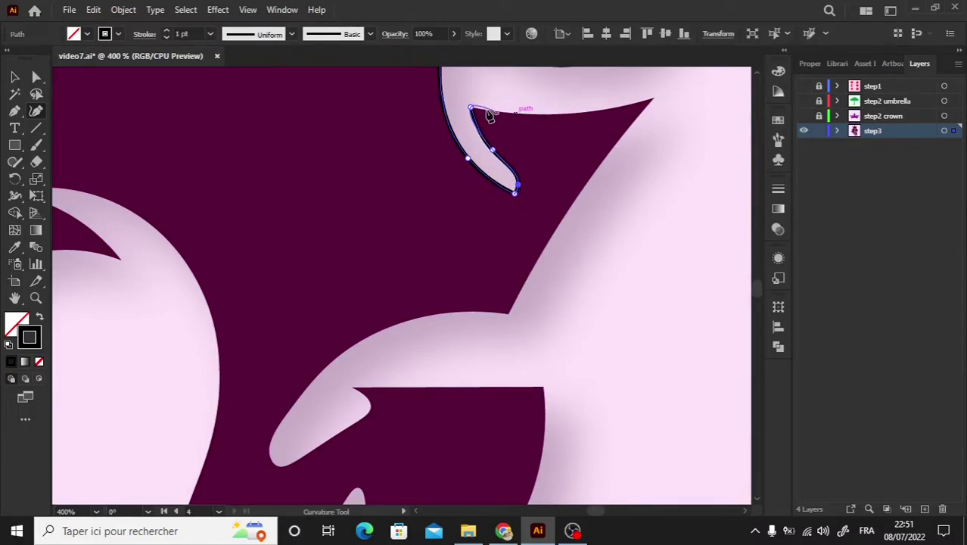
left_click(470, 107)
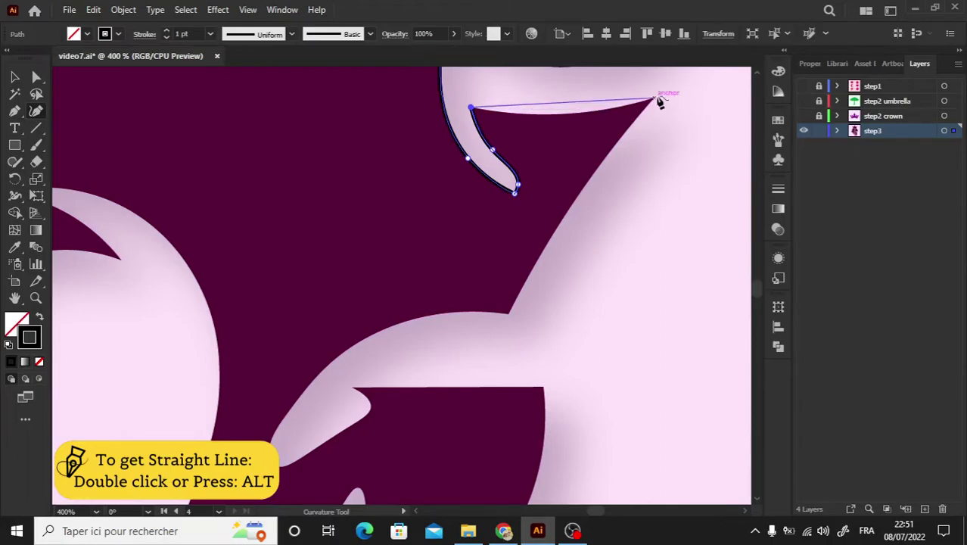
double_click(654, 99)
double_click(653, 99)
left_click_drag(599, 105, 594, 111)
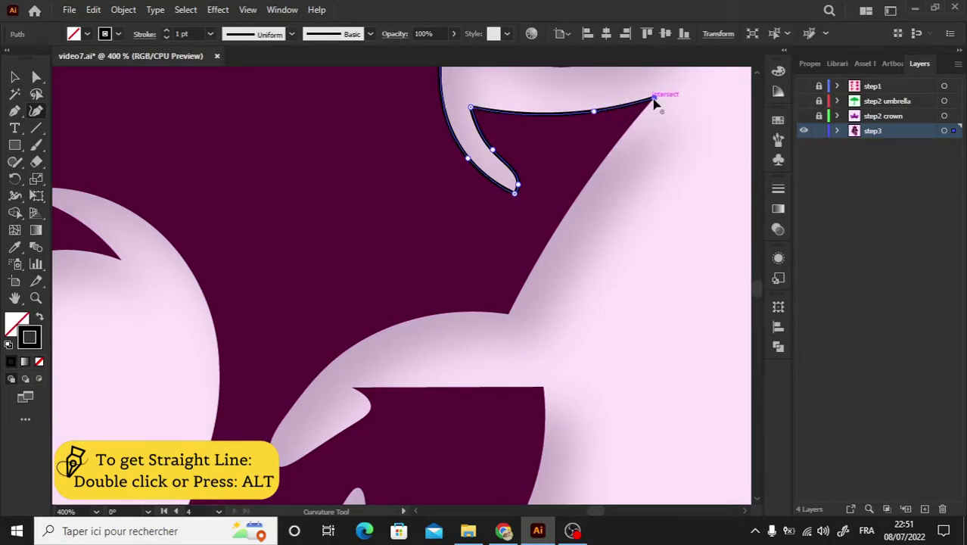
Trace the long diagonal edge and wrap around the hooked curl to its inner top corner.
double_click(507, 314)
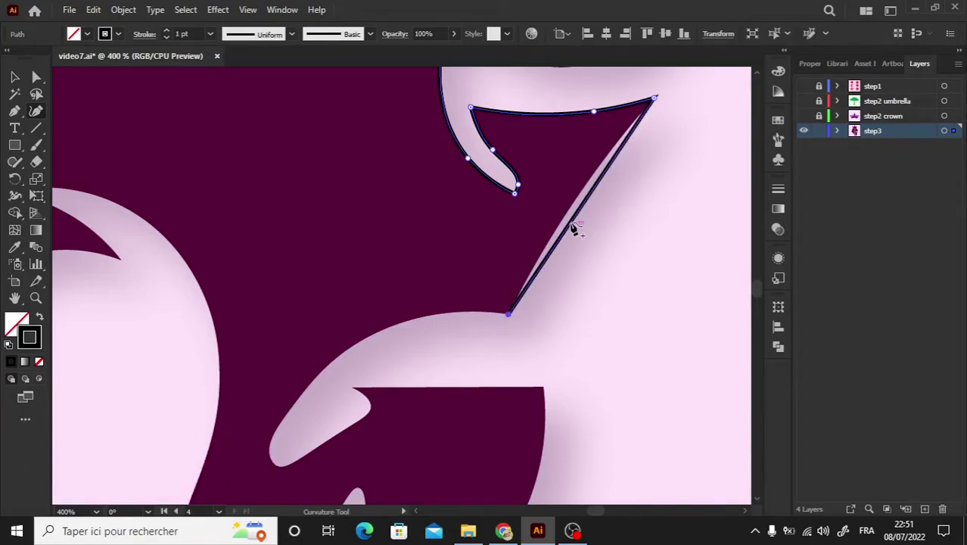
left_click_drag(572, 229, 565, 214)
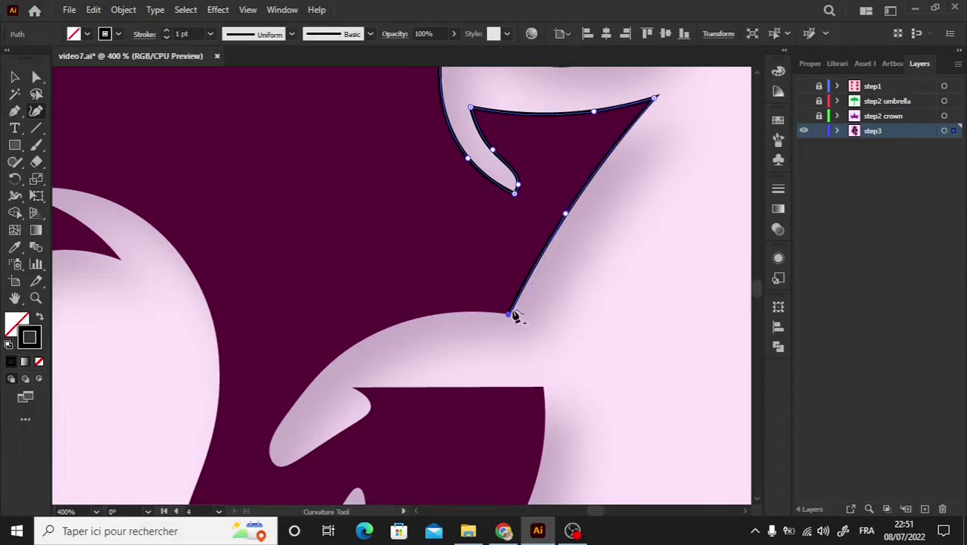
double_click(388, 326)
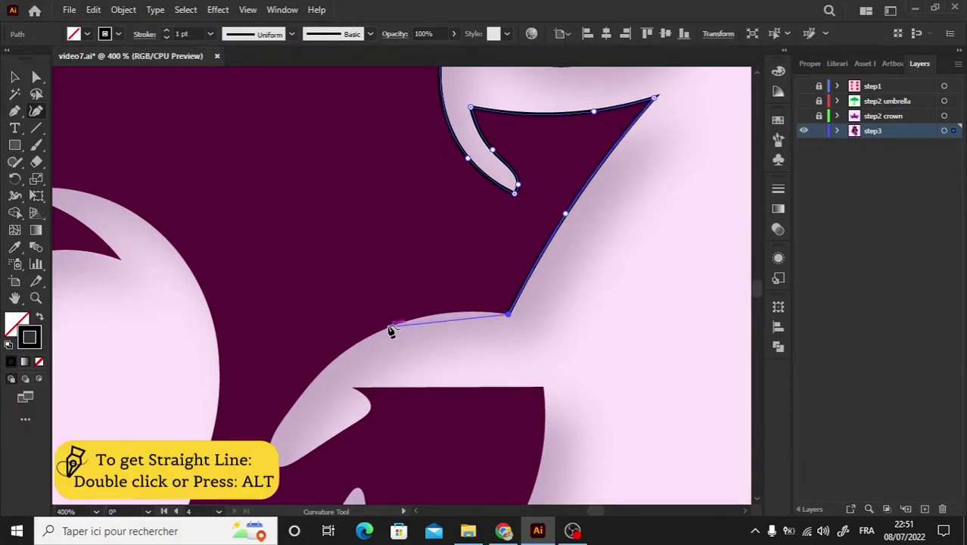
left_click(285, 417)
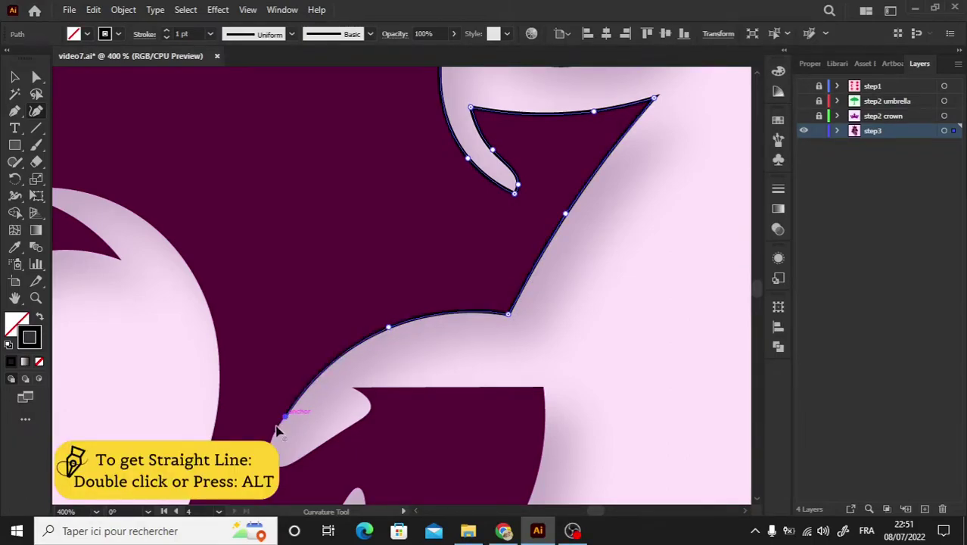
left_click(270, 454)
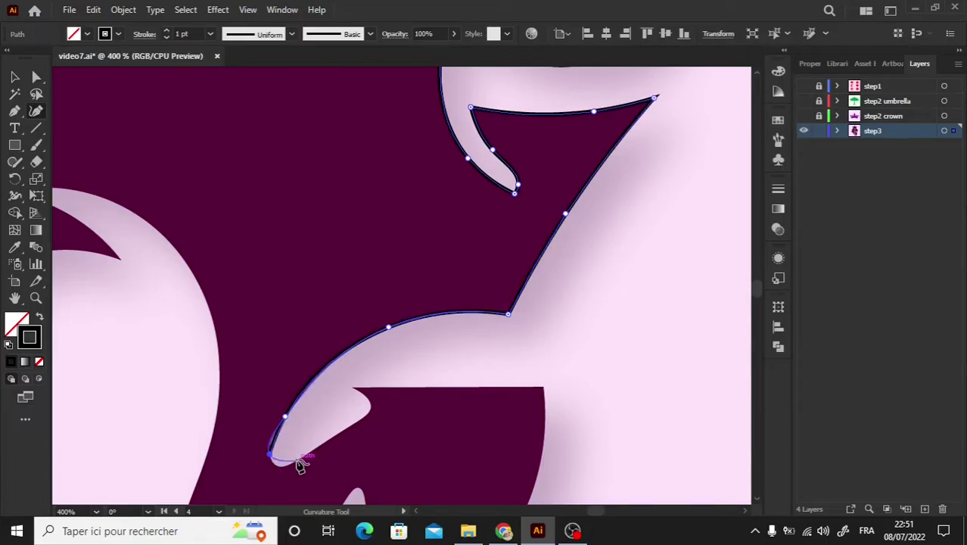
left_click(298, 461)
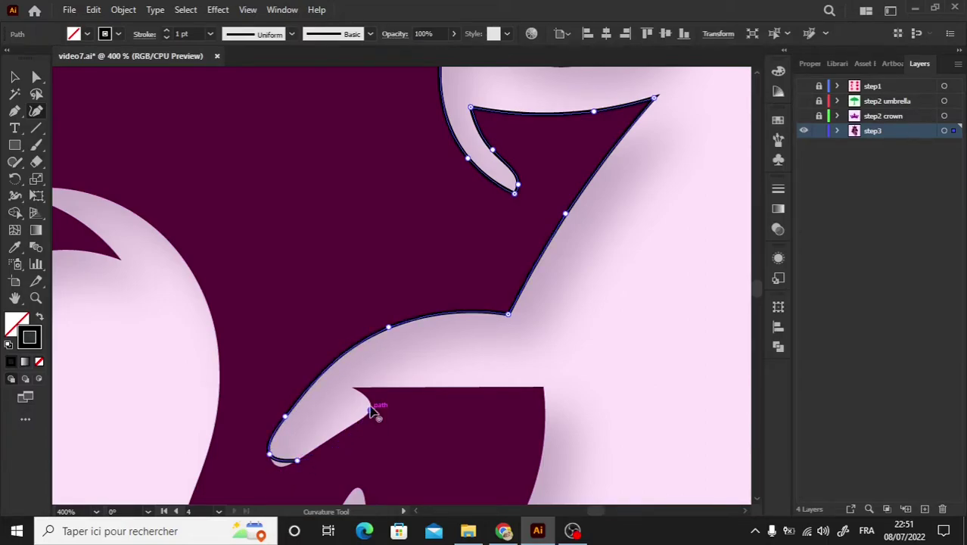
left_click(352, 388)
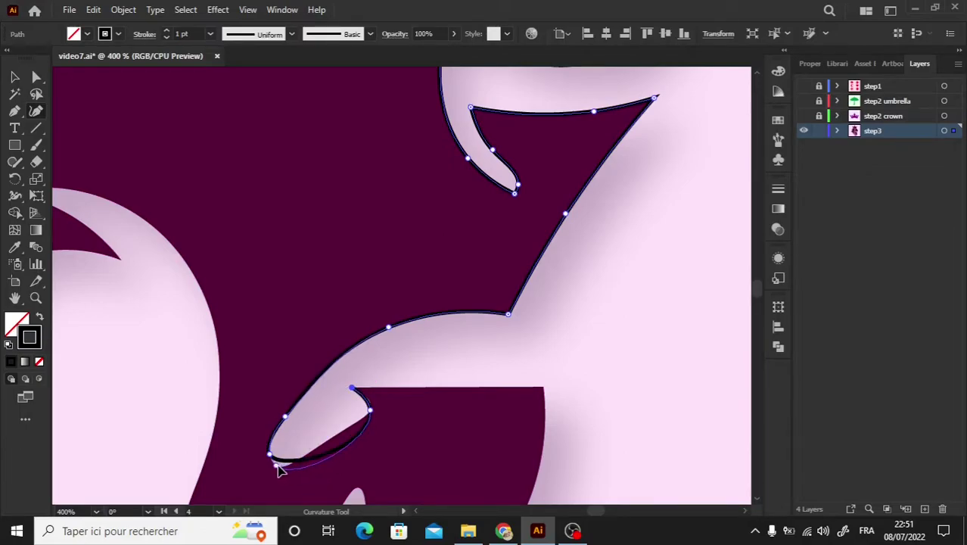
Refine the curl's bottom and run a straight flat edge to its right corner.
left_click(276, 466)
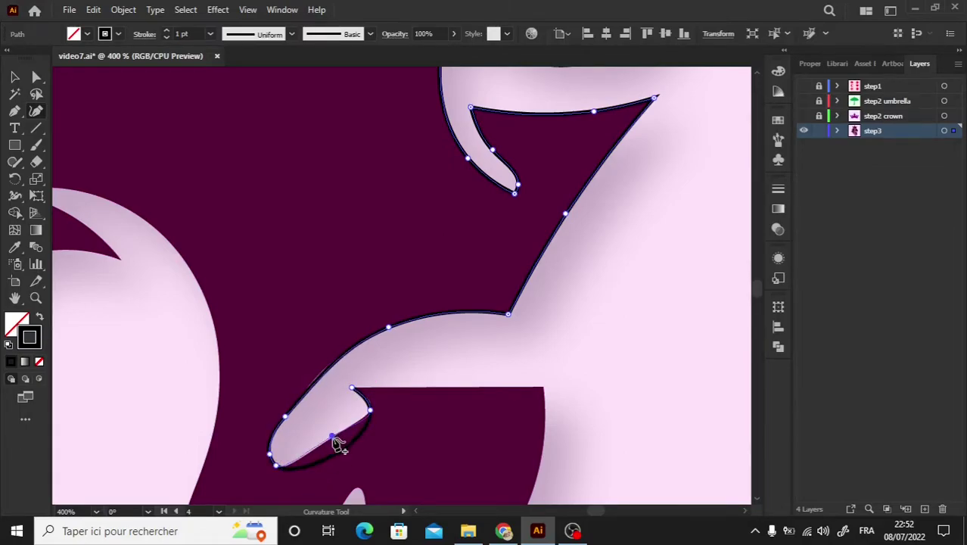
left_click(330, 439)
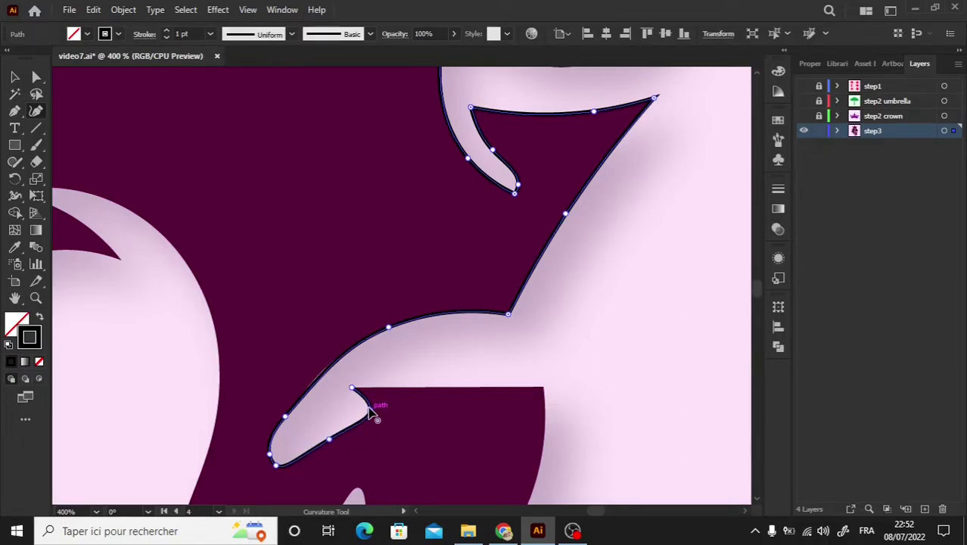
left_click(370, 410)
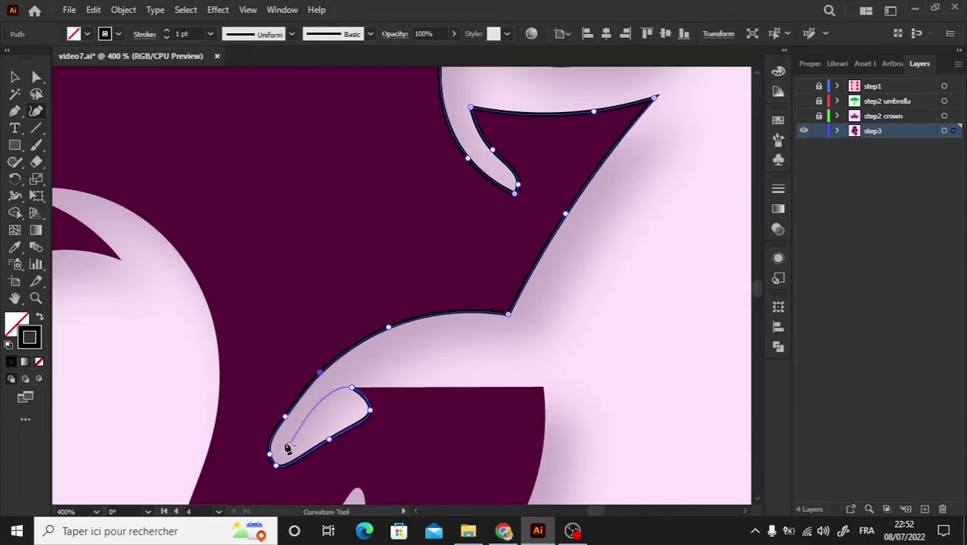
left_click(353, 390)
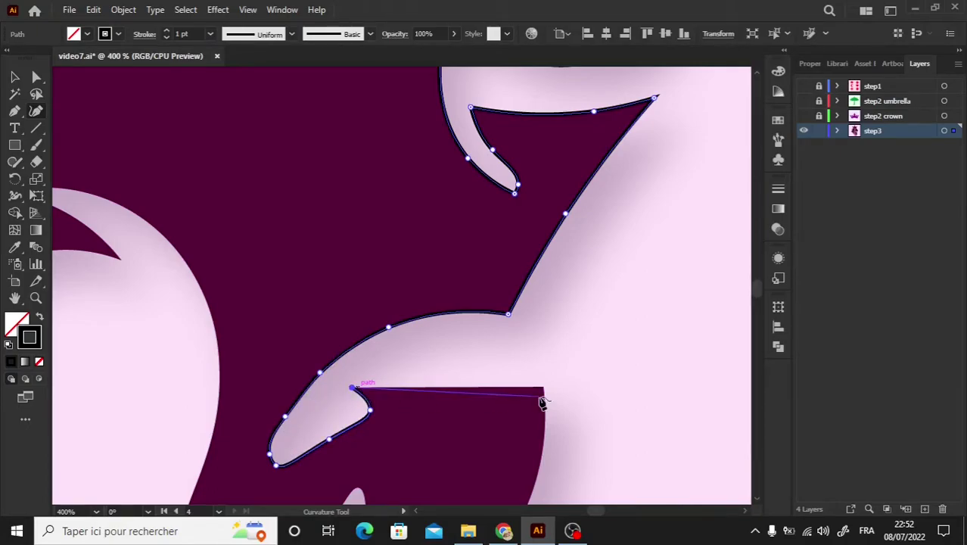
double_click(544, 386)
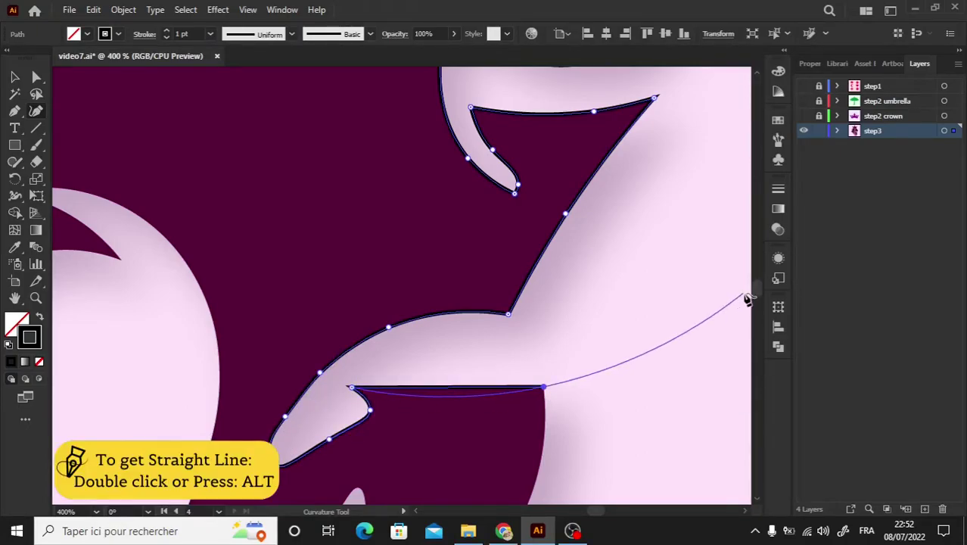
left_click(757, 299)
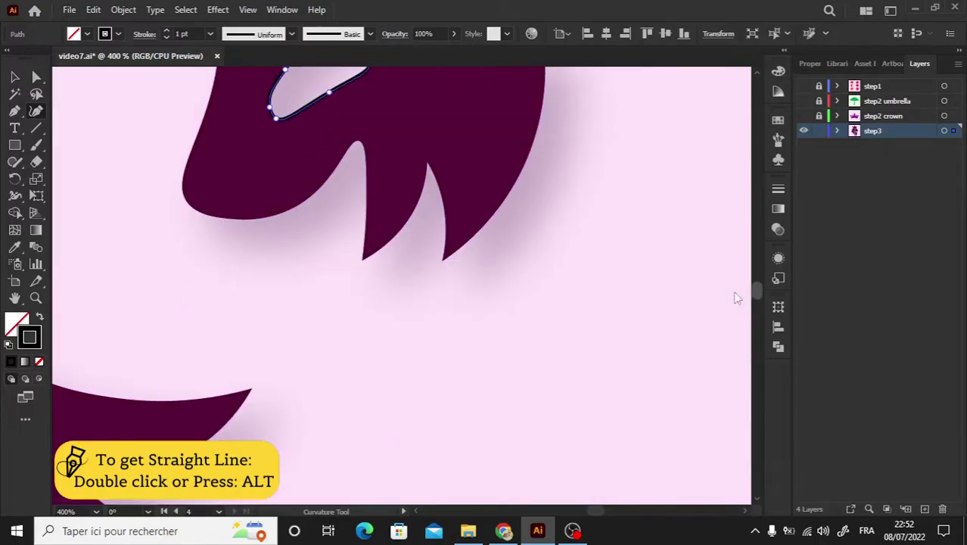
Trace the right lower mane spike's tip and curve its right edge.
left_click(444, 261)
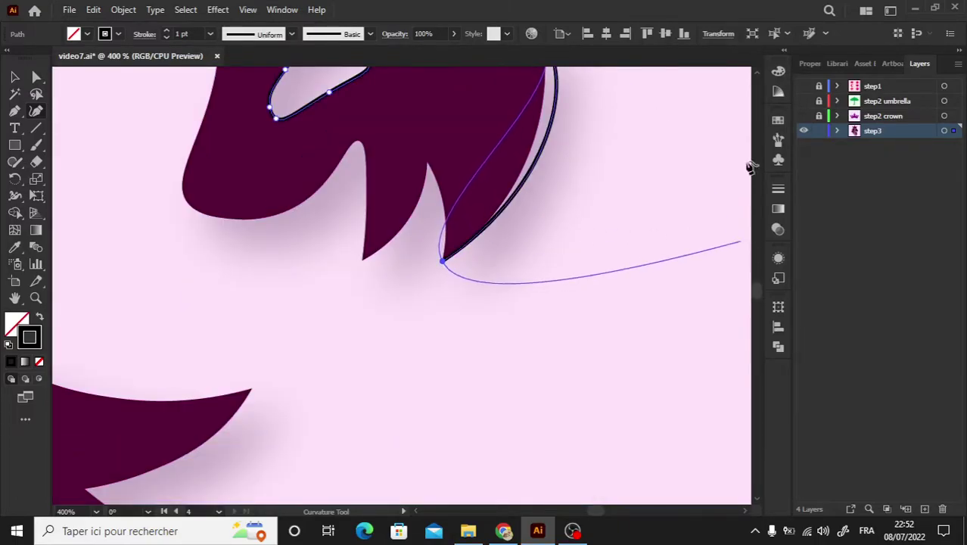
scroll(545, 227, "up", 3)
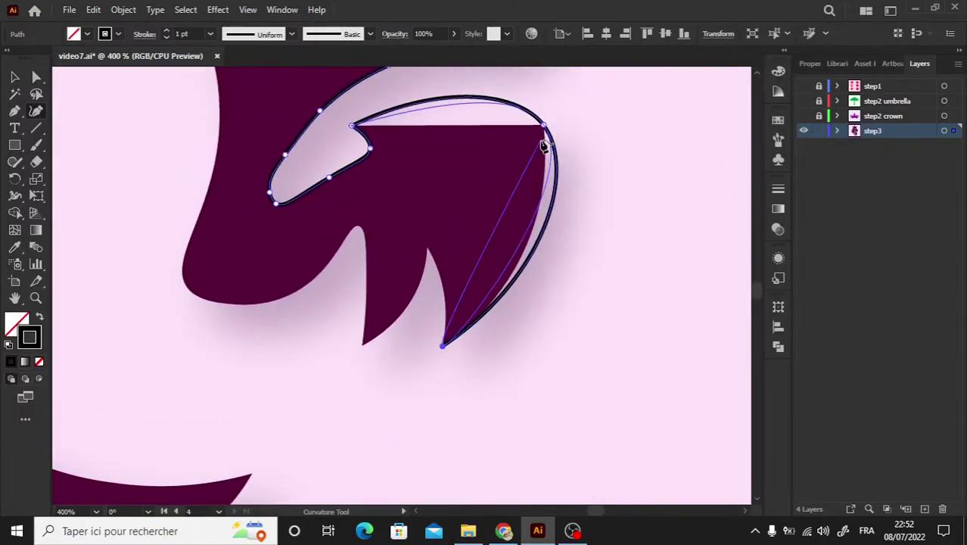
left_click(545, 126)
double_click(545, 126)
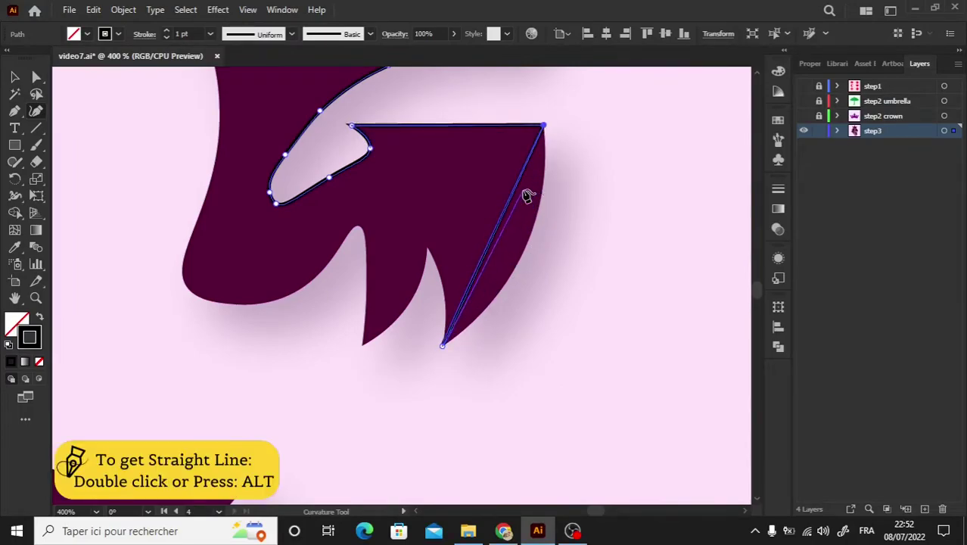
left_click(538, 214)
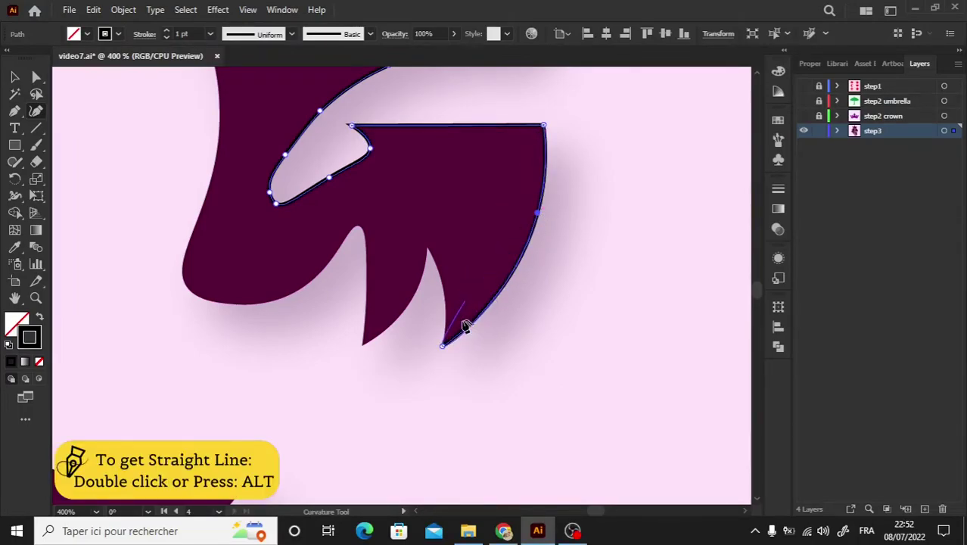
Continue down the spikes, with corners at the inner and lower spike tips and curved edges.
left_click(145, 35)
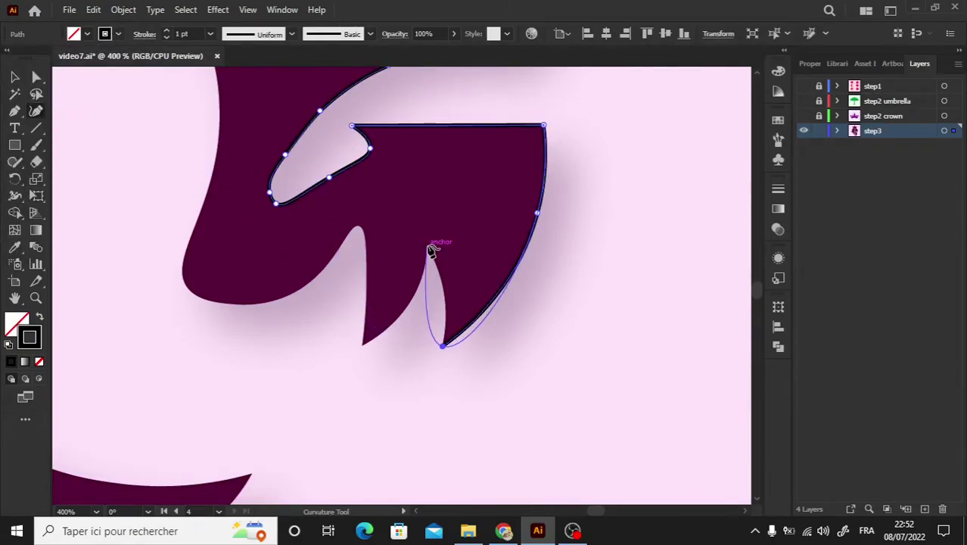
left_click(443, 346)
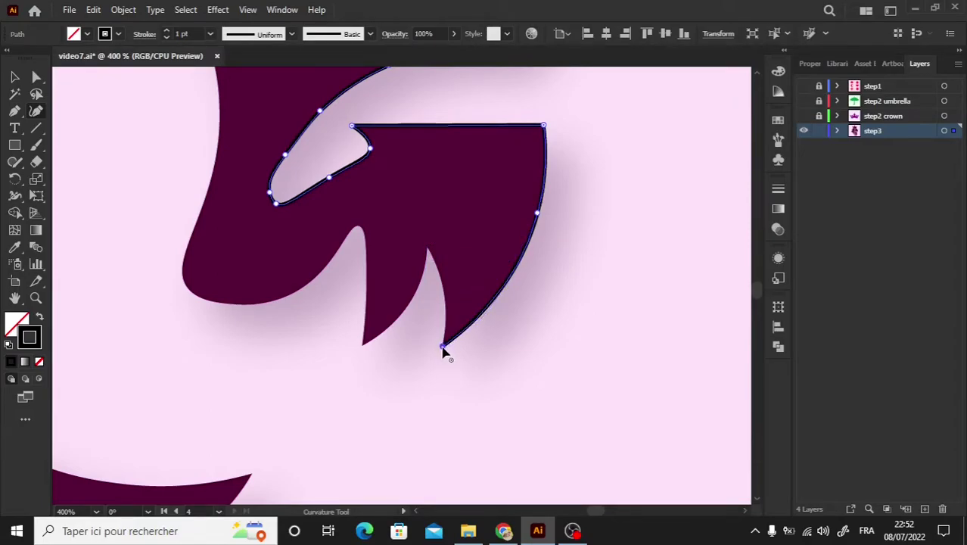
double_click(427, 250)
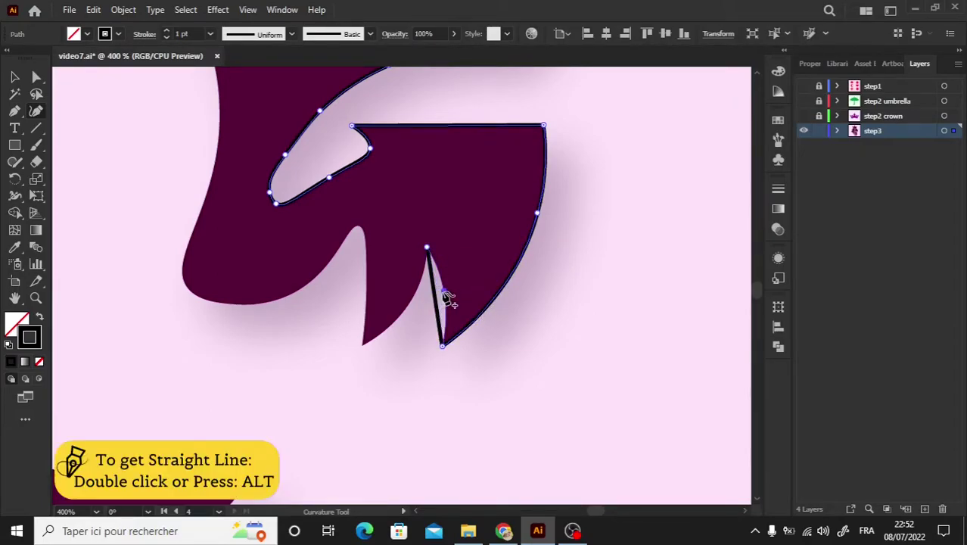
left_click(446, 293)
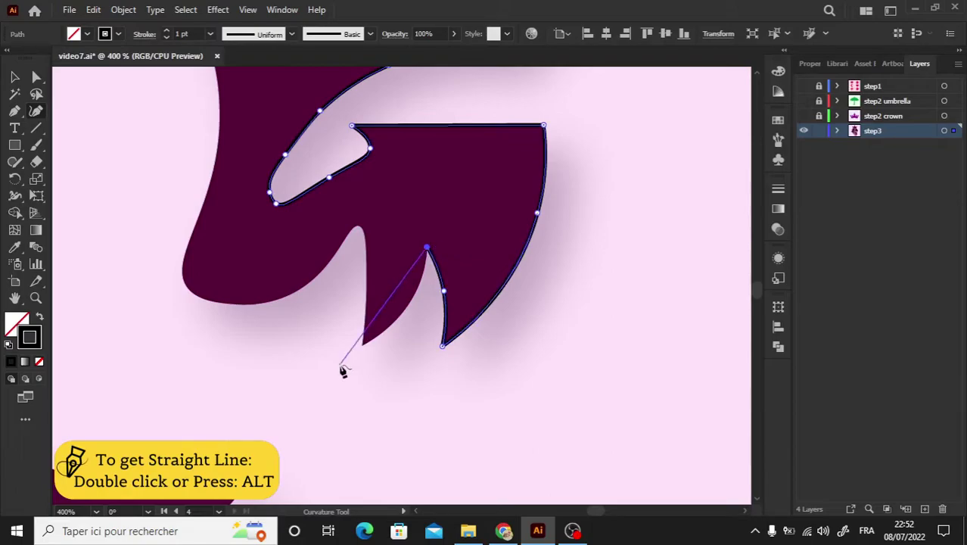
double_click(363, 347)
left_click_drag(387, 310, 404, 308)
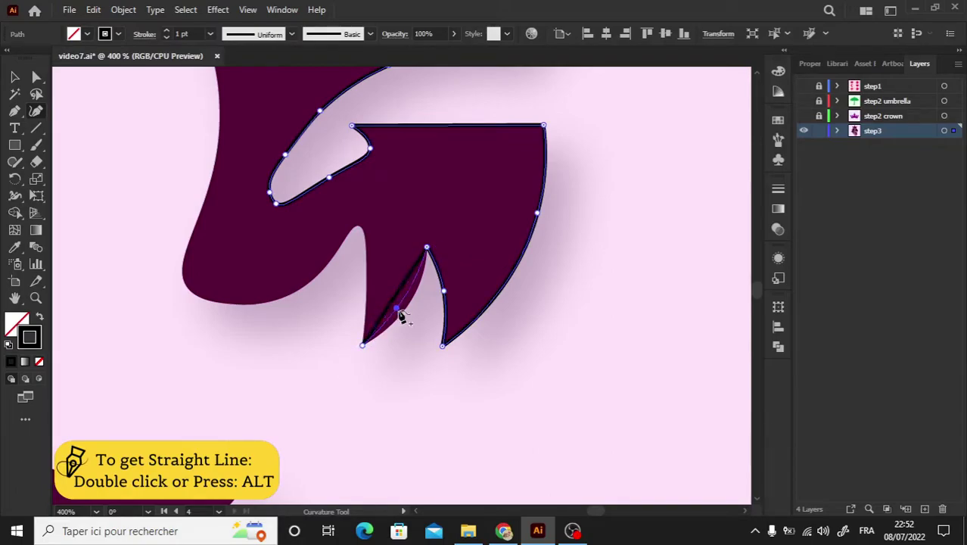
Trace the spike's left edge and the chin's rounded lower curve, closing the outline at its start.
left_click(362, 346)
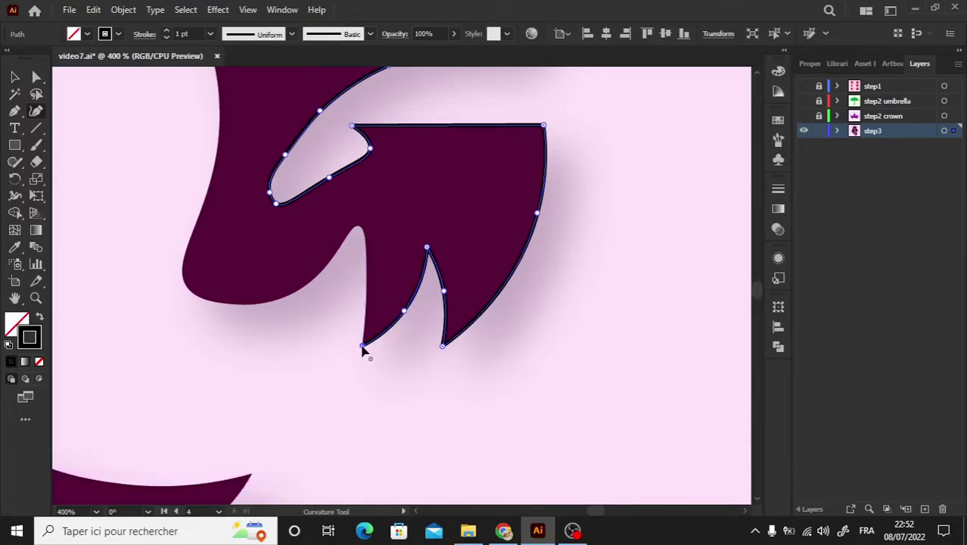
left_click(369, 276)
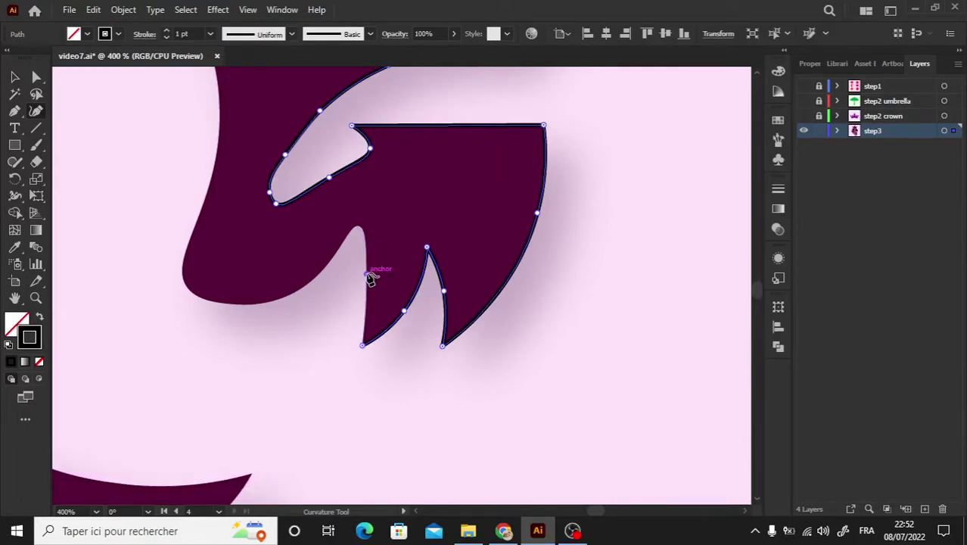
left_click(360, 228)
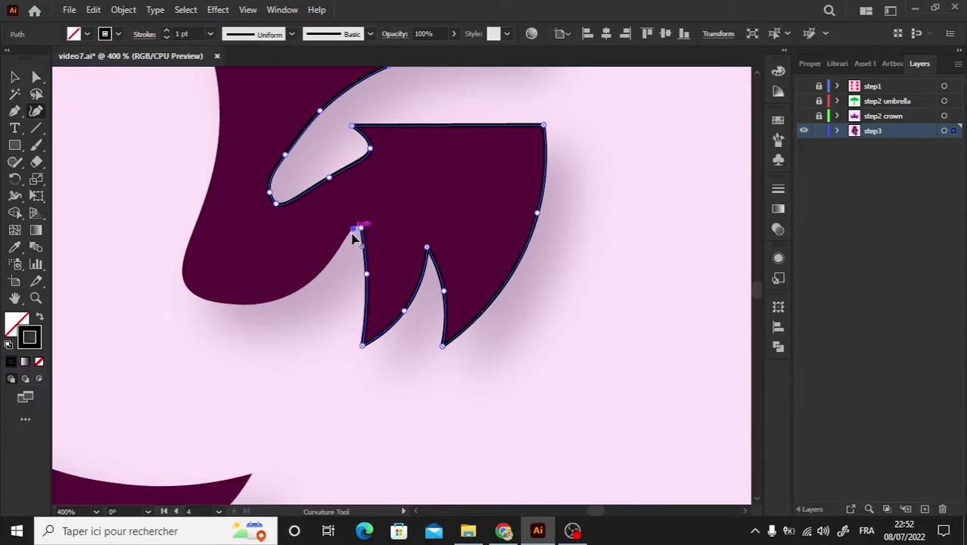
left_click(328, 263)
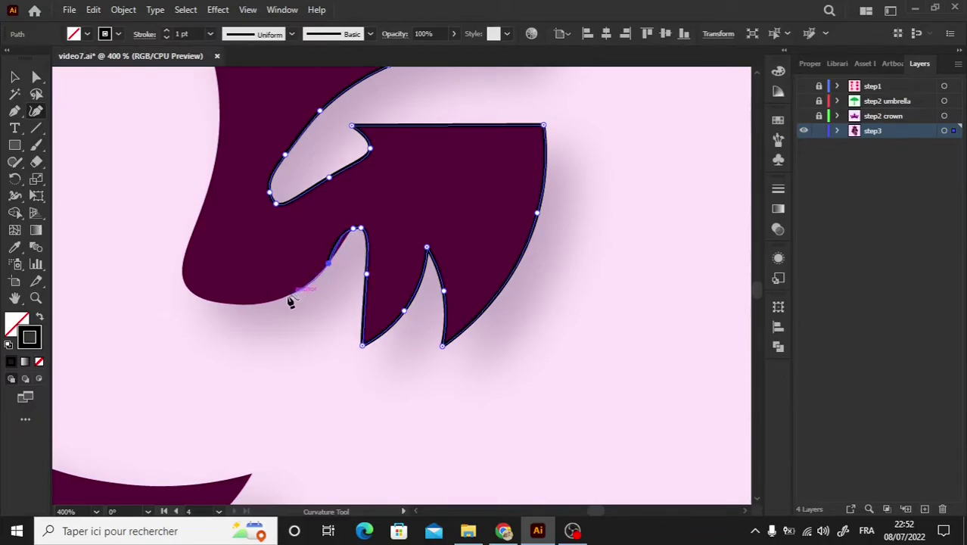
left_click(288, 297)
left_click(217, 301)
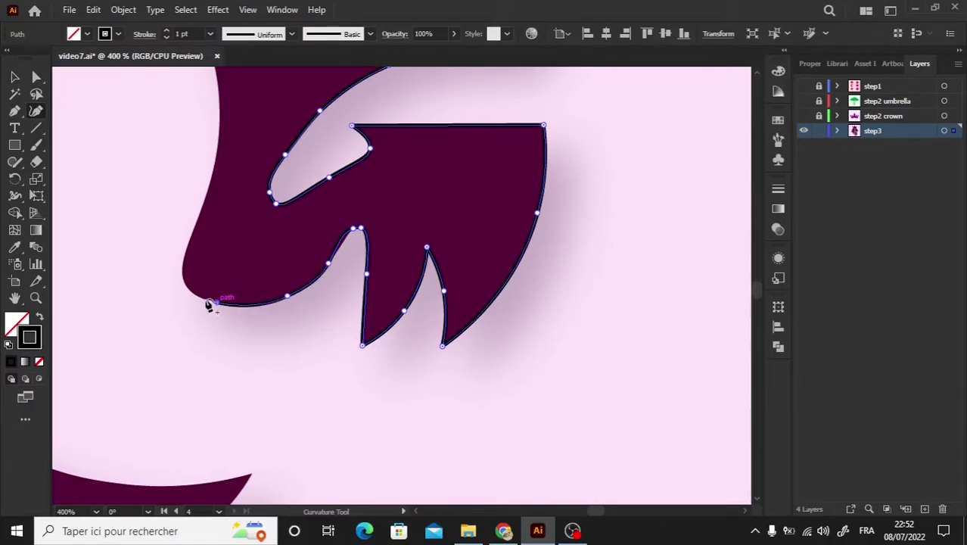
left_click(184, 285)
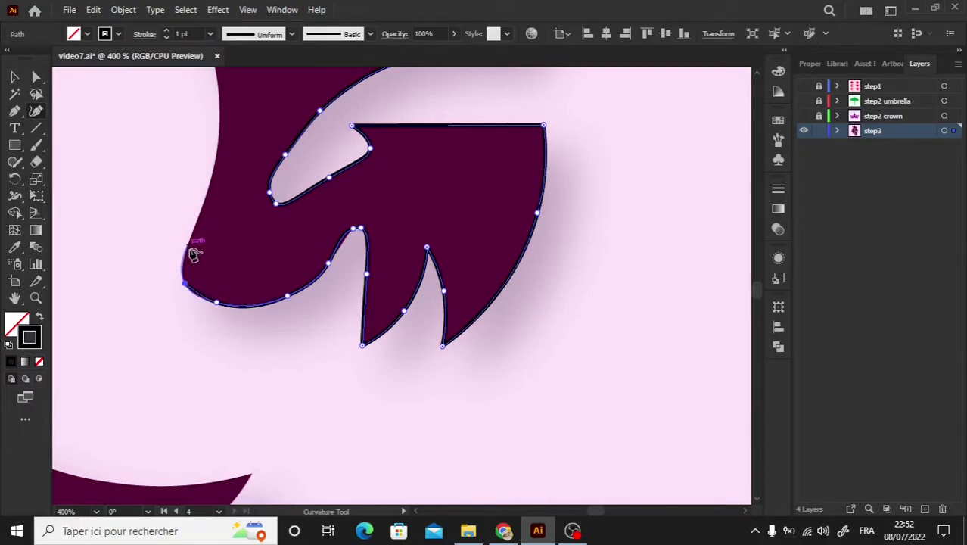
left_click(188, 245)
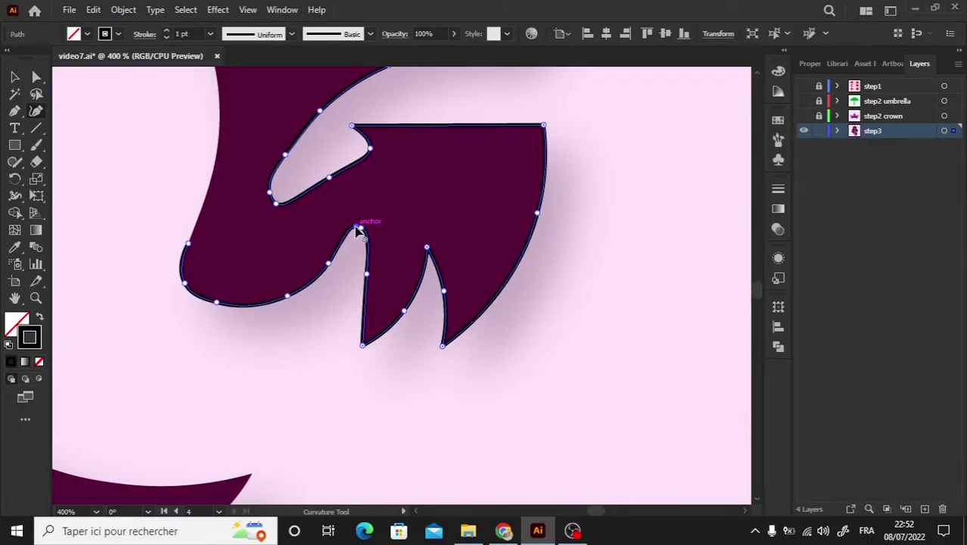
left_click(41, 298)
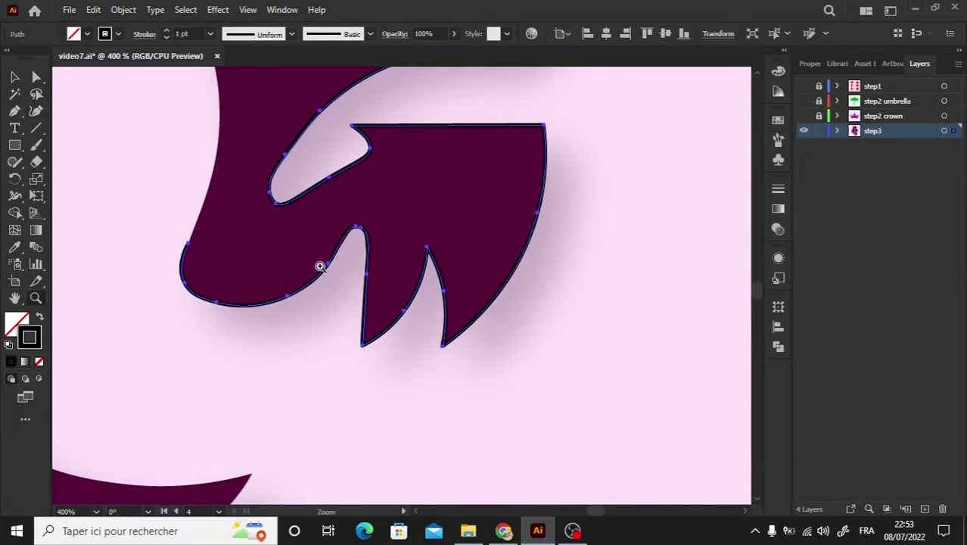
Zoom in on the chin notch and adjust its peak anchor with the Curvature Tool, then zoom out.
left_click(359, 242)
left_click(379, 283)
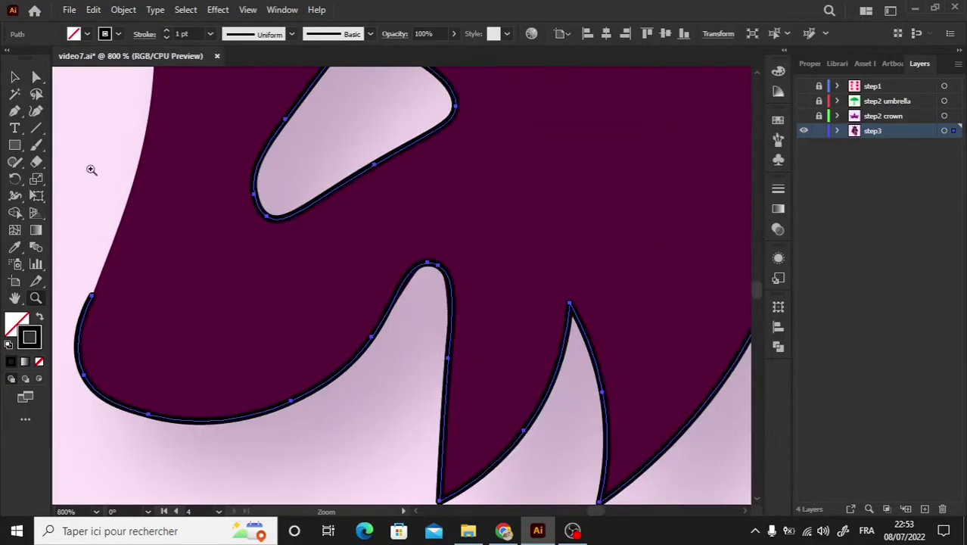
left_click(36, 110)
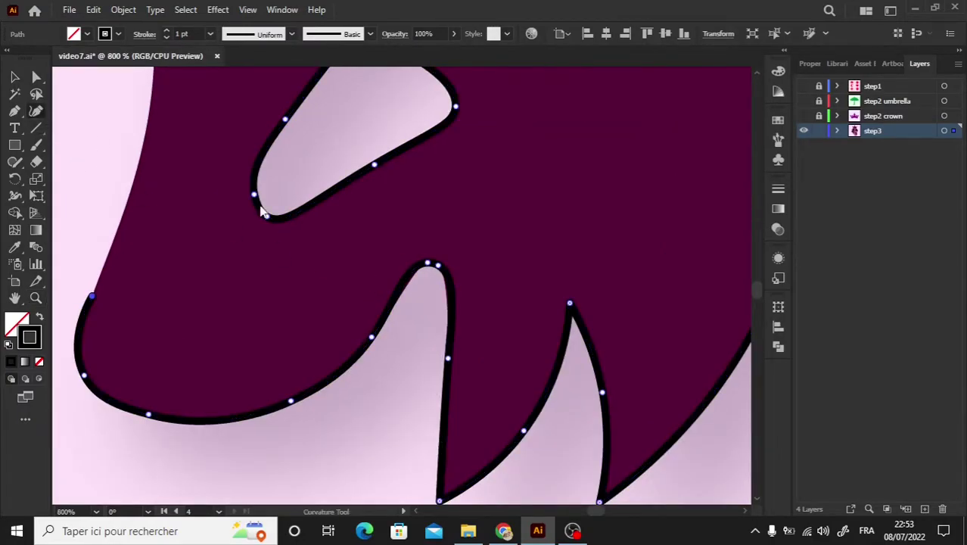
left_click(431, 264)
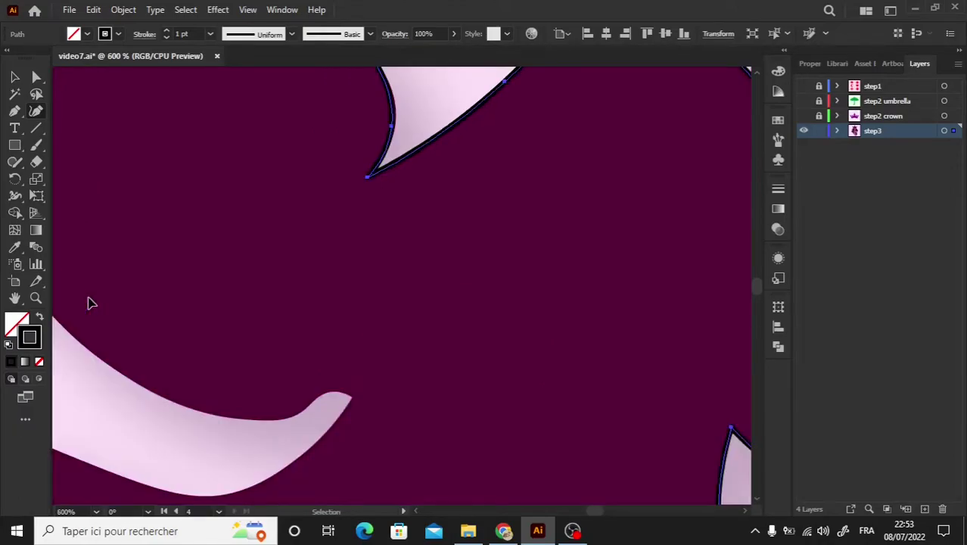
key("ctrl+minus")
key("ctrl+minus")
key("ctrl+minus")
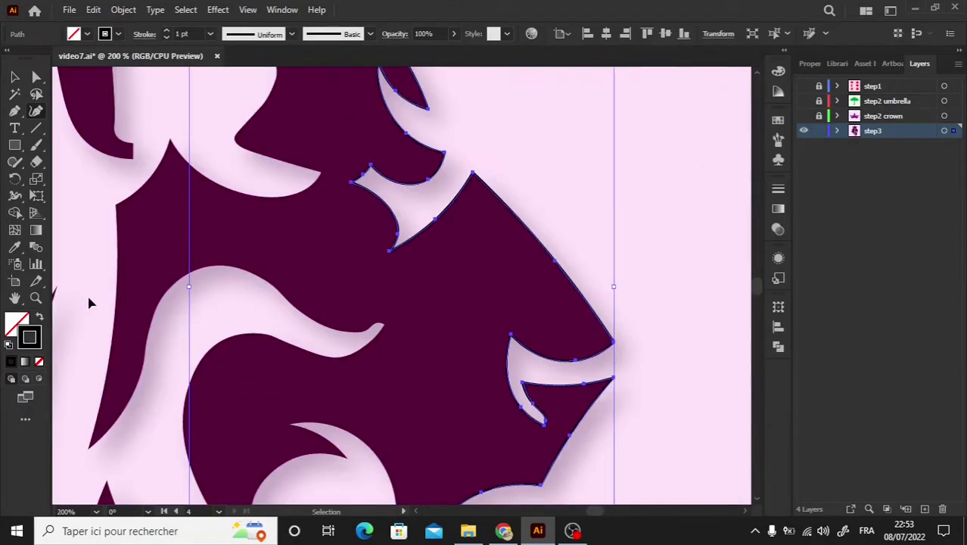
key("ctrl+minus")
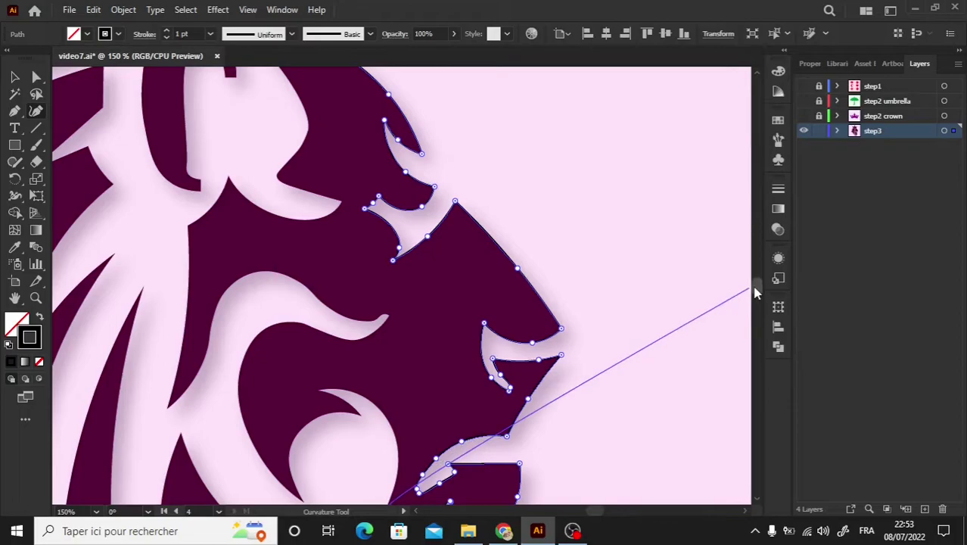
scroll(755, 291, "down", 3)
Start the cheek curl outline beside the jaw with a sharp tip and curved inner edge.
scroll(755, 289, "down", 2)
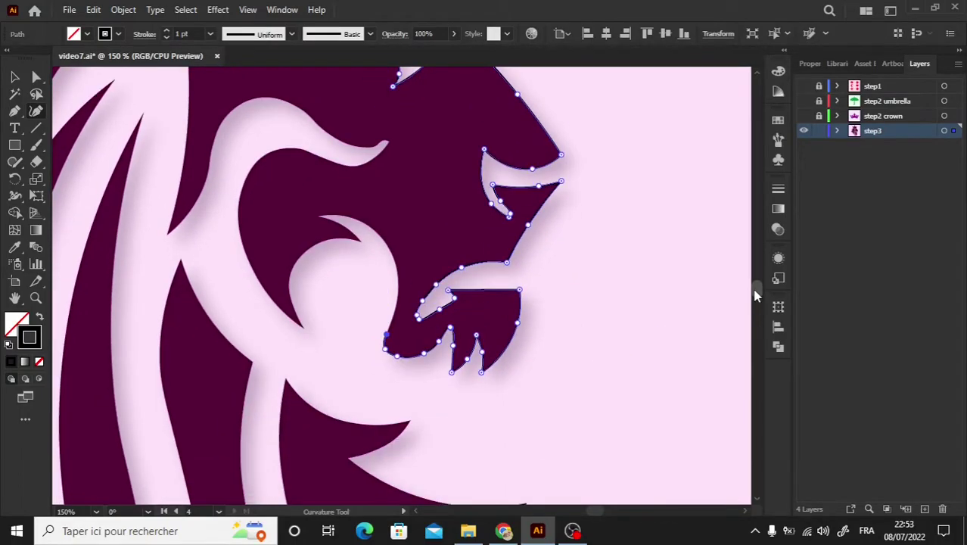
left_click(398, 295)
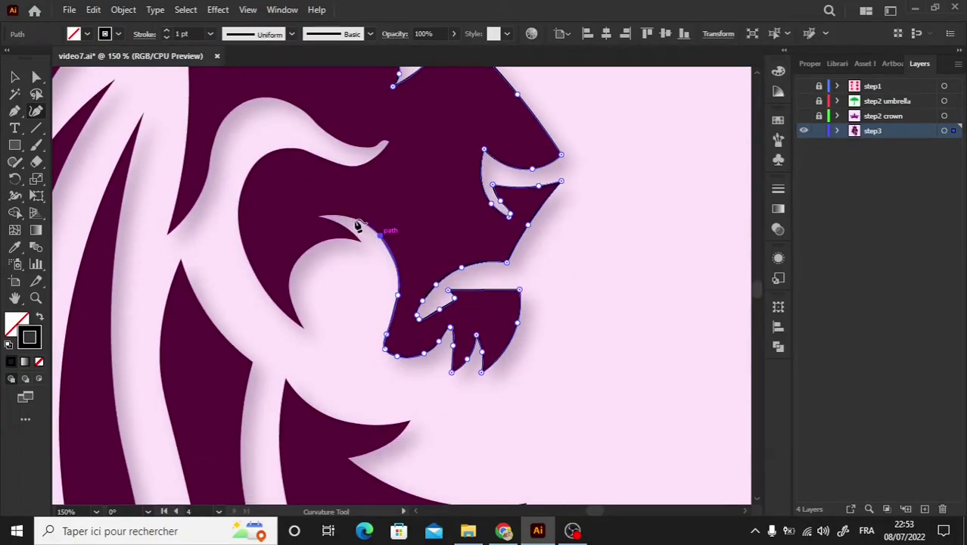
left_click(318, 218)
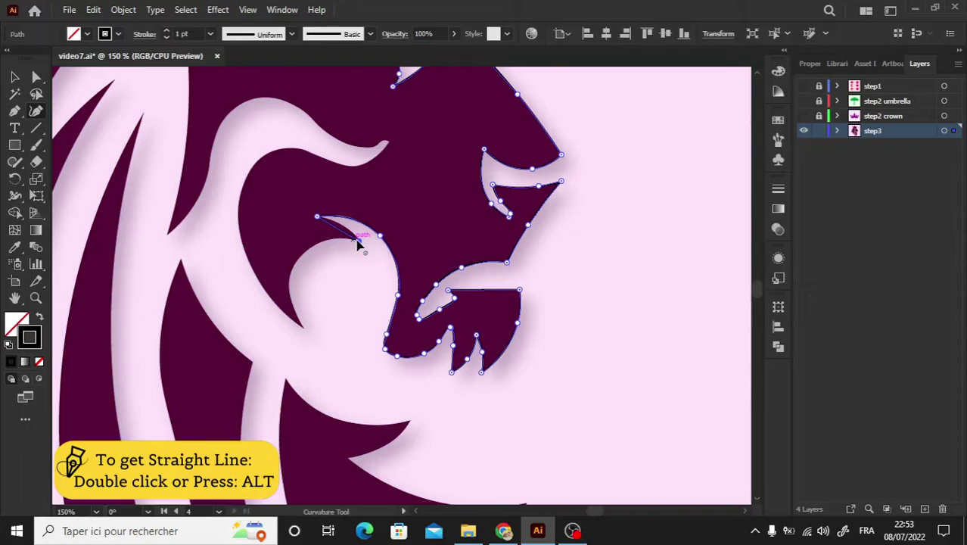
double_click(359, 242)
left_click(304, 328)
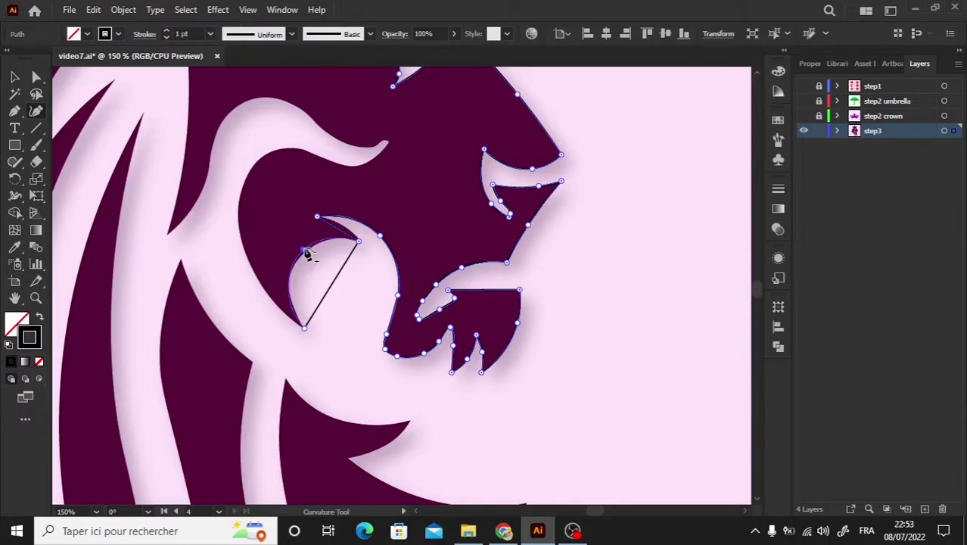
left_click(308, 250)
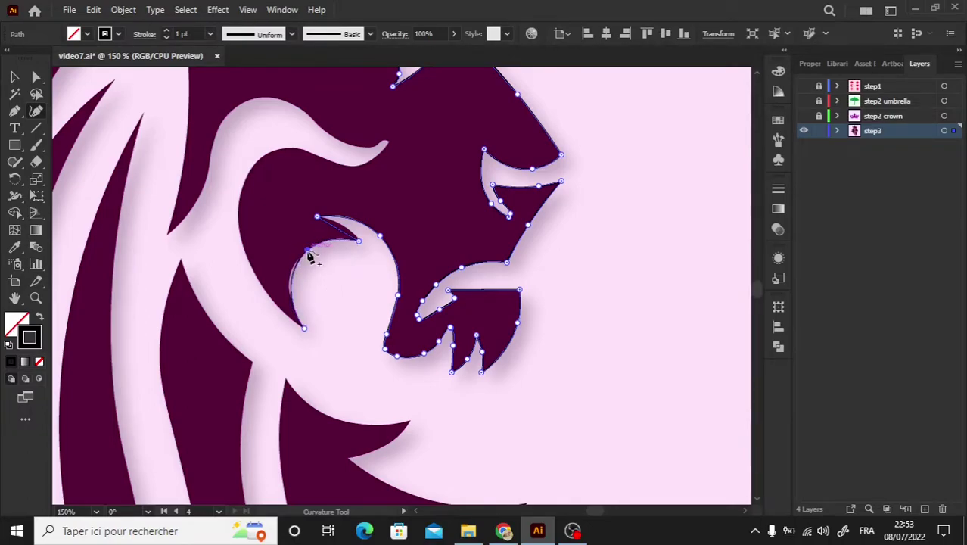
left_click(343, 226)
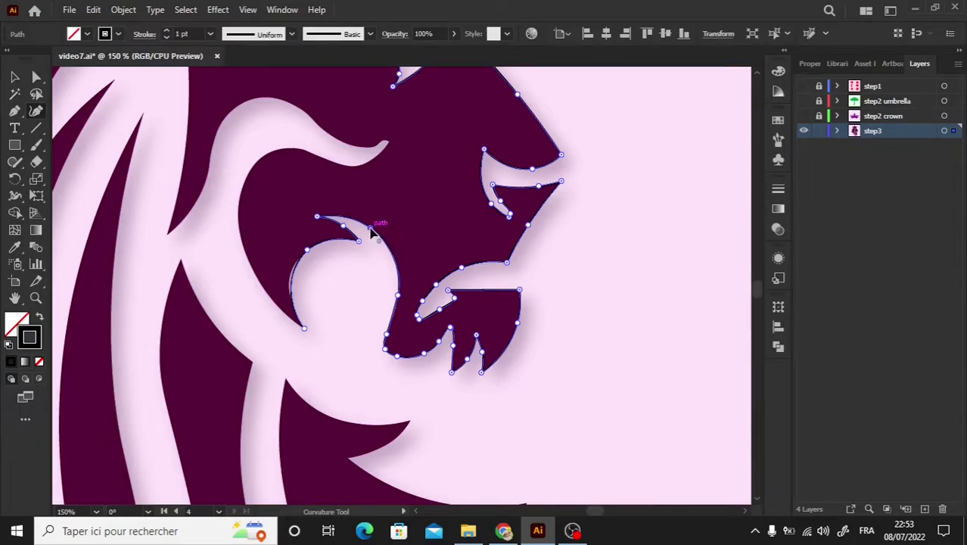
left_click(370, 227)
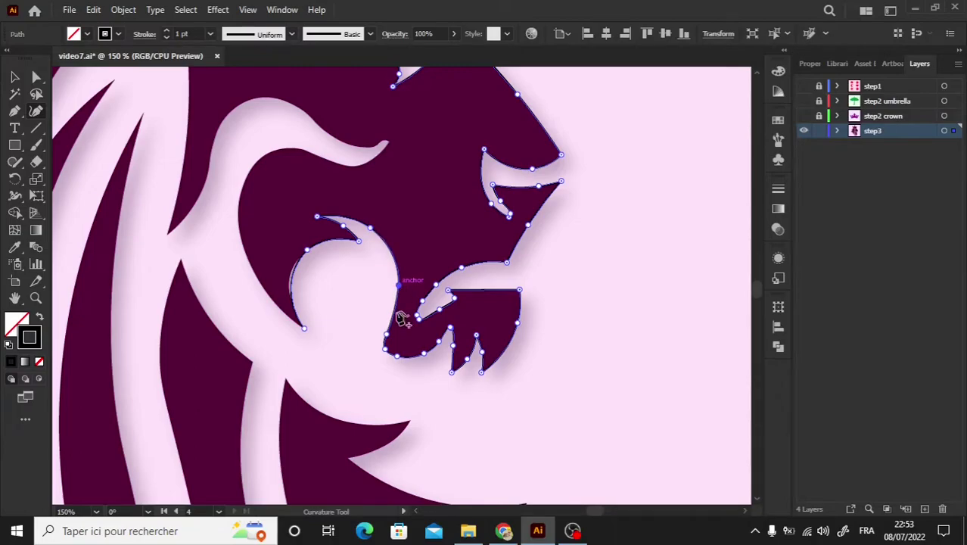
Zoom in on the cheek curl, round its left edge, and sharpen its bottom tip.
left_click(36, 297)
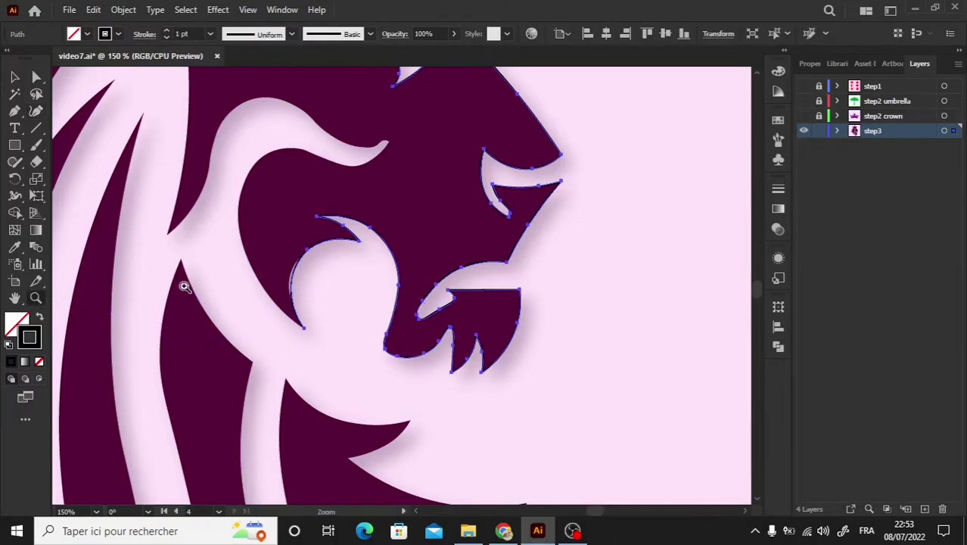
left_click(393, 347)
left_click(393, 301)
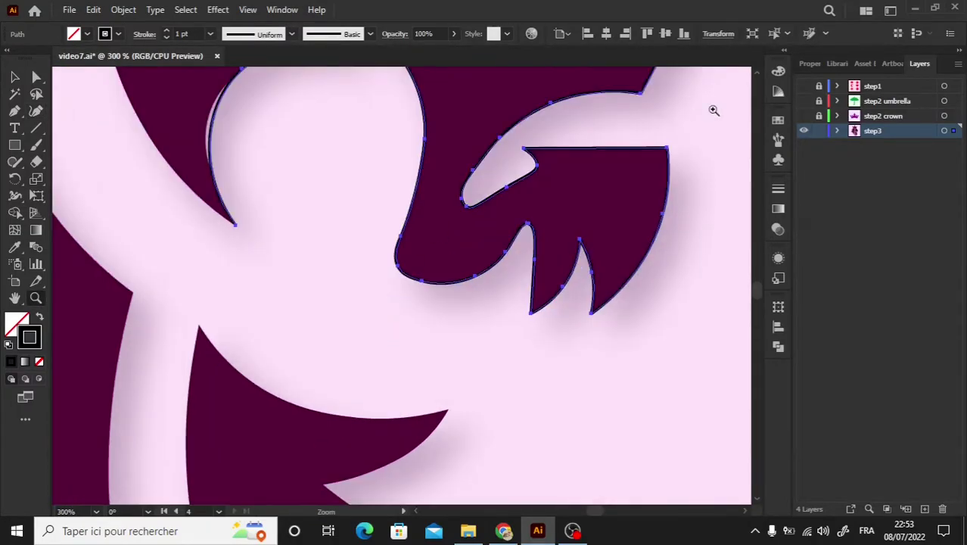
scroll(758, 78, "up", 3)
scroll(758, 79, "up", 2)
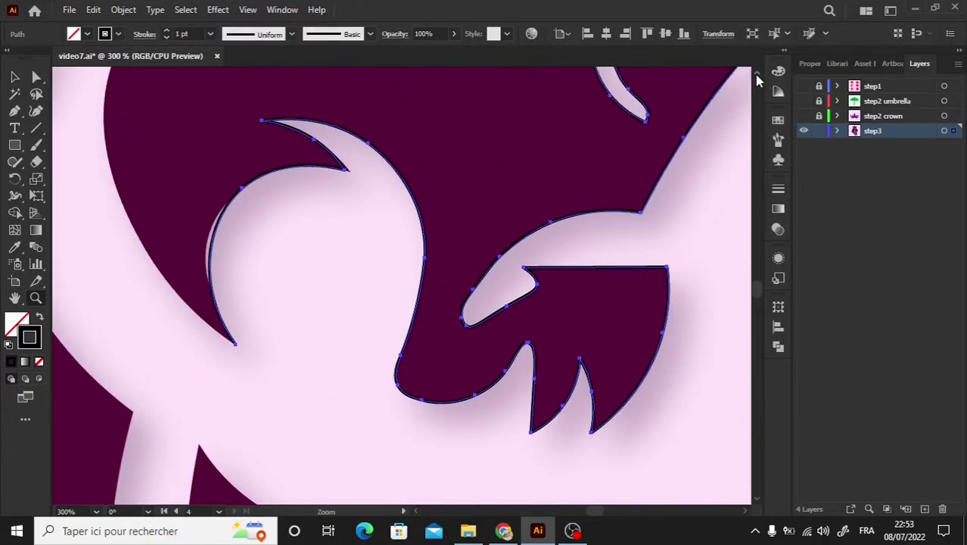
key("shift+grave")
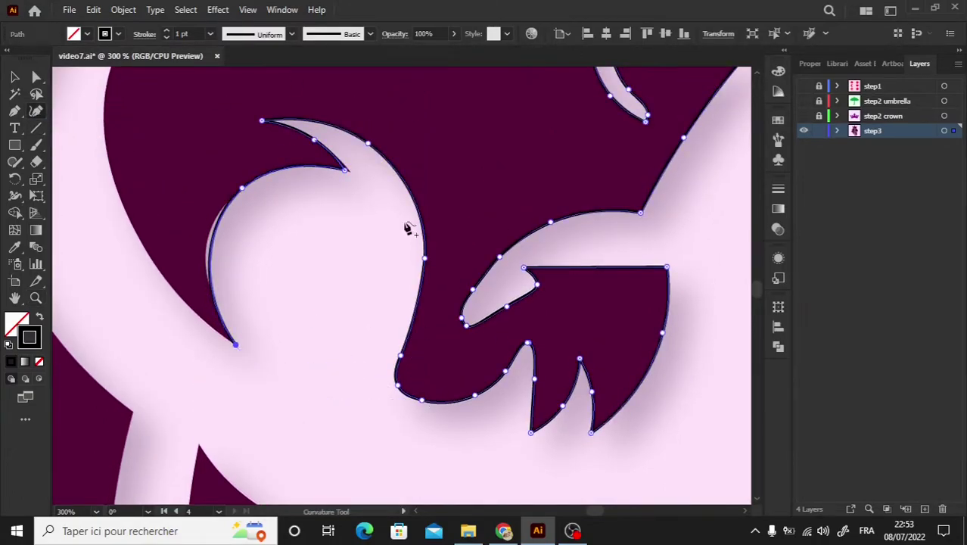
left_click(215, 225)
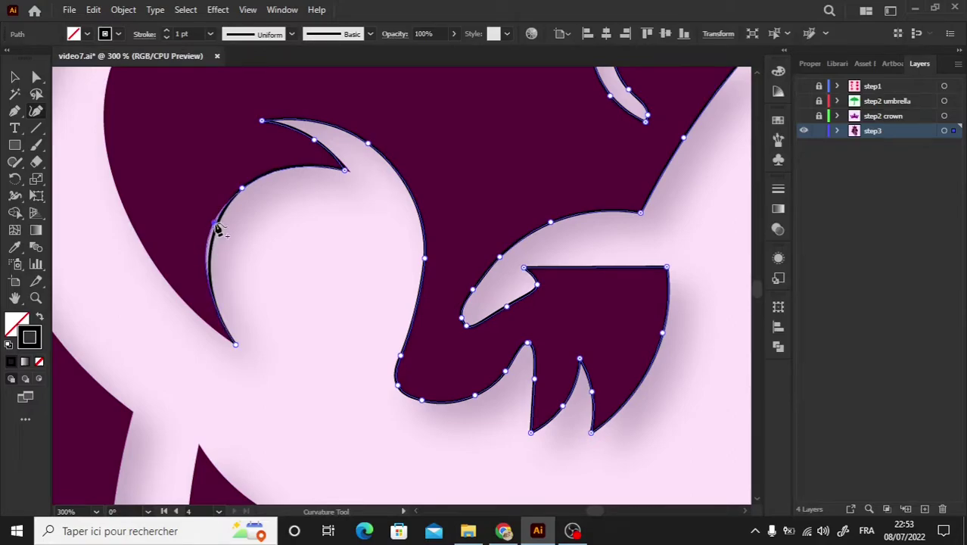
left_click(236, 344)
Run the outline up the outer edge, close it at its start, and smooth the top segment.
left_click(136, 234)
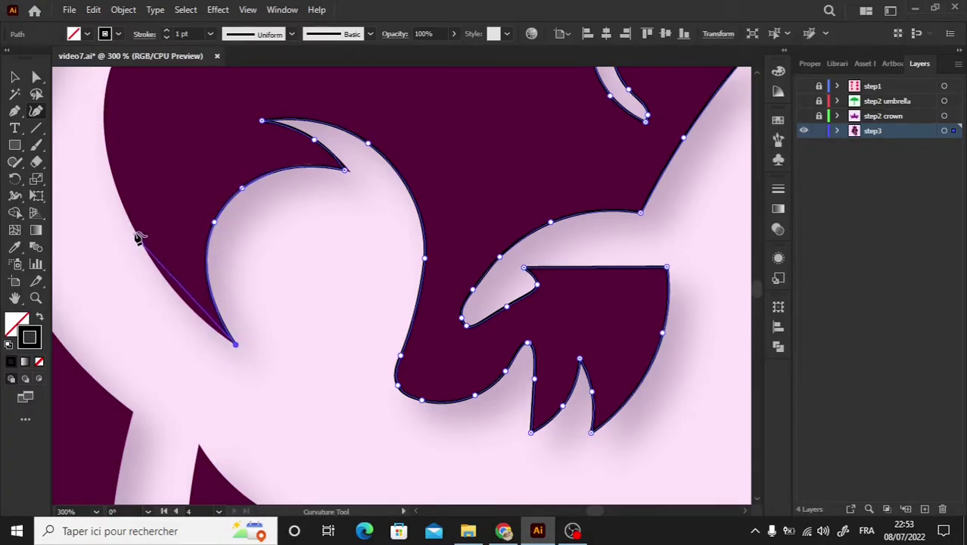
left_click(105, 135)
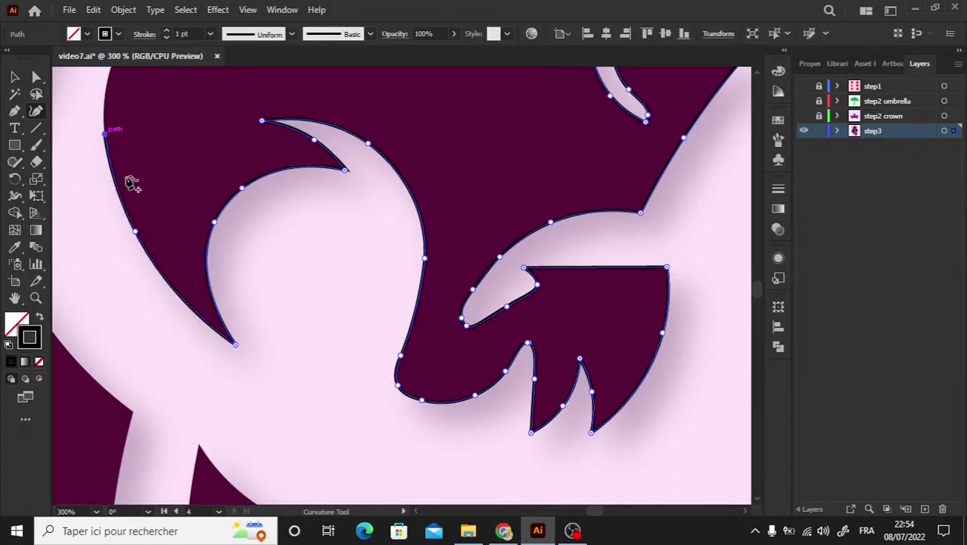
left_click(345, 171)
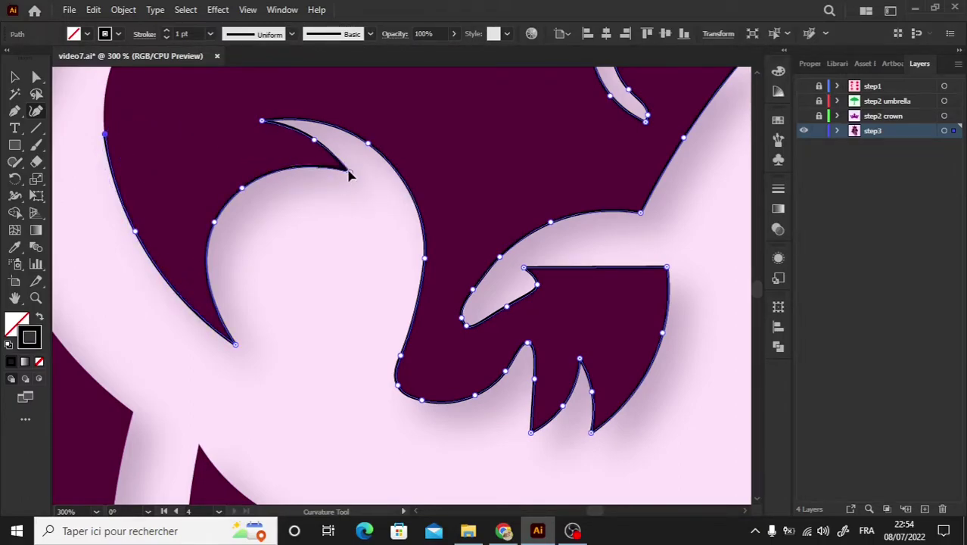
left_click(307, 168)
left_click(306, 166)
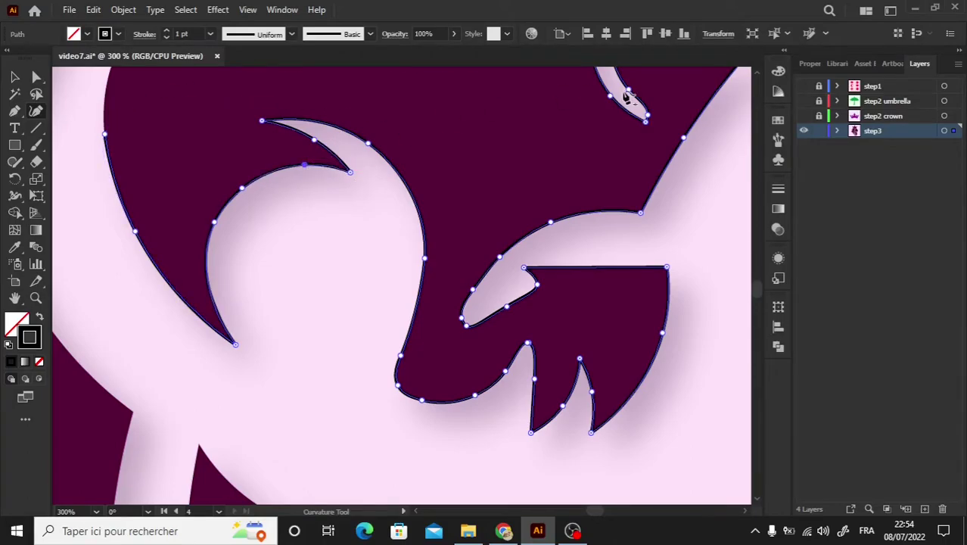
Place points along the mane curl's lower edge to its tip and nudge the left-edge point.
scroll(379, 227, "up", 5)
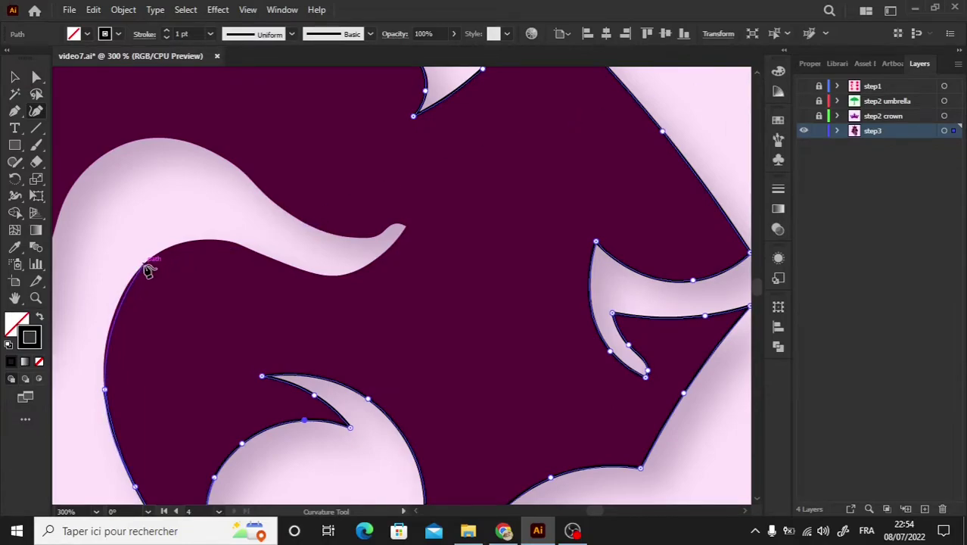
left_click(143, 265)
left_click(229, 241)
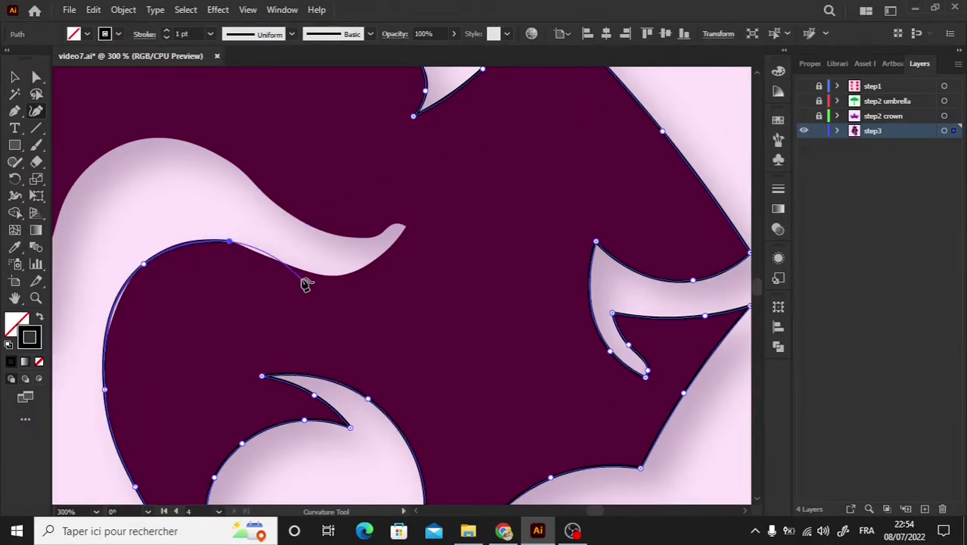
left_click(308, 272)
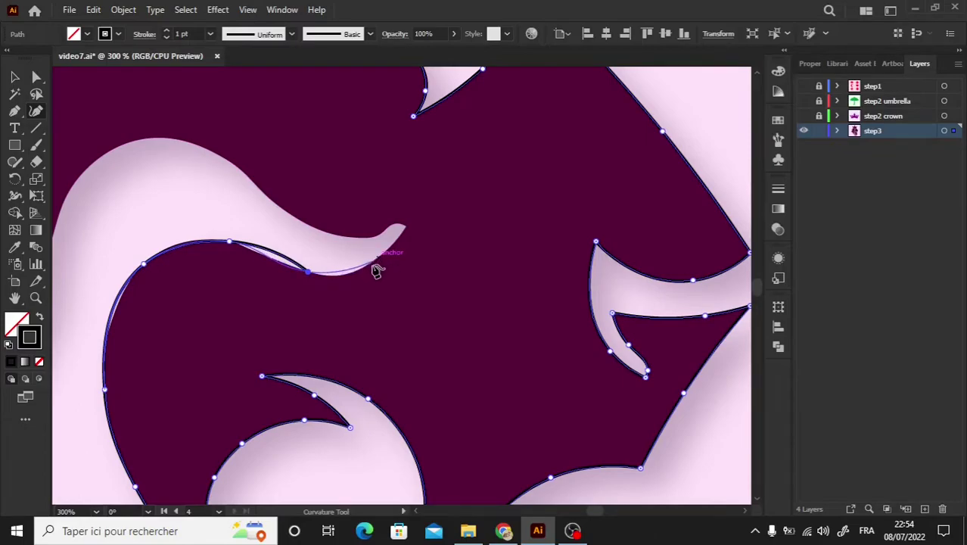
left_click(342, 274)
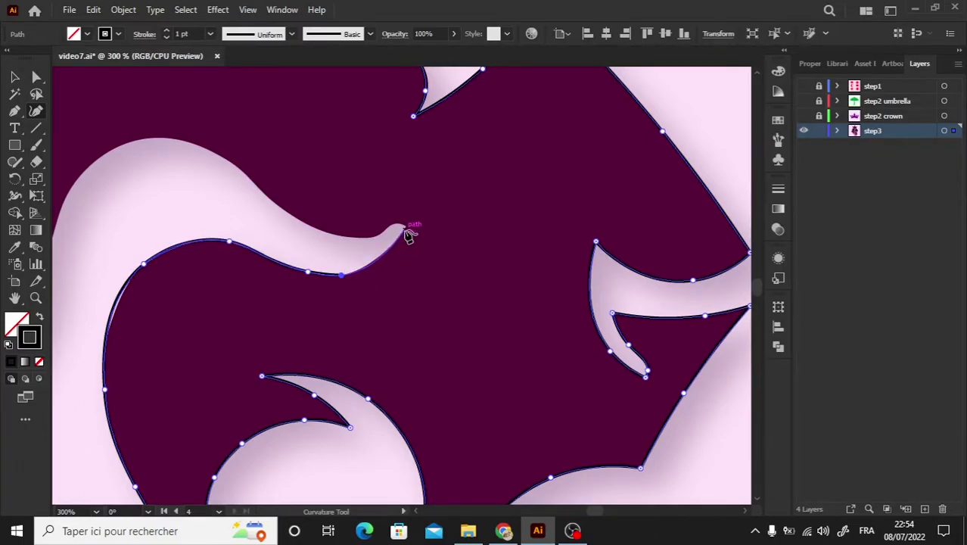
left_click(406, 227)
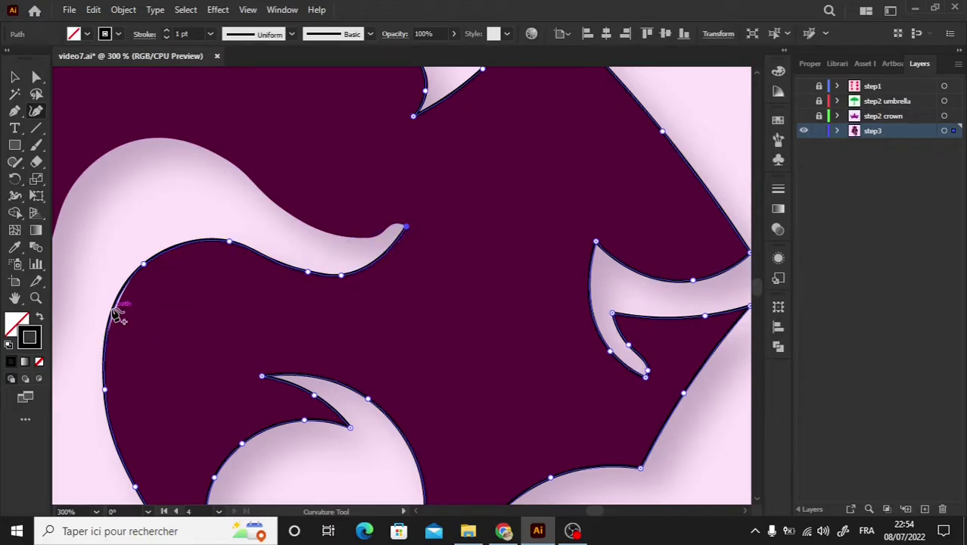
left_click(112, 313)
left_click_drag(112, 313, 112, 320)
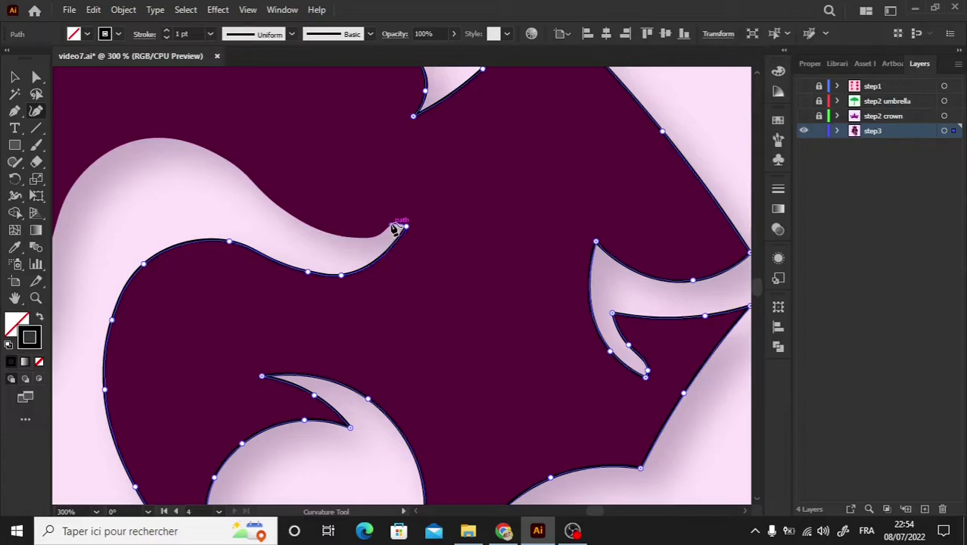
Trace the curl's upper edge leftward from the tip over the rounded crest.
left_click_drag(394, 228, 386, 235)
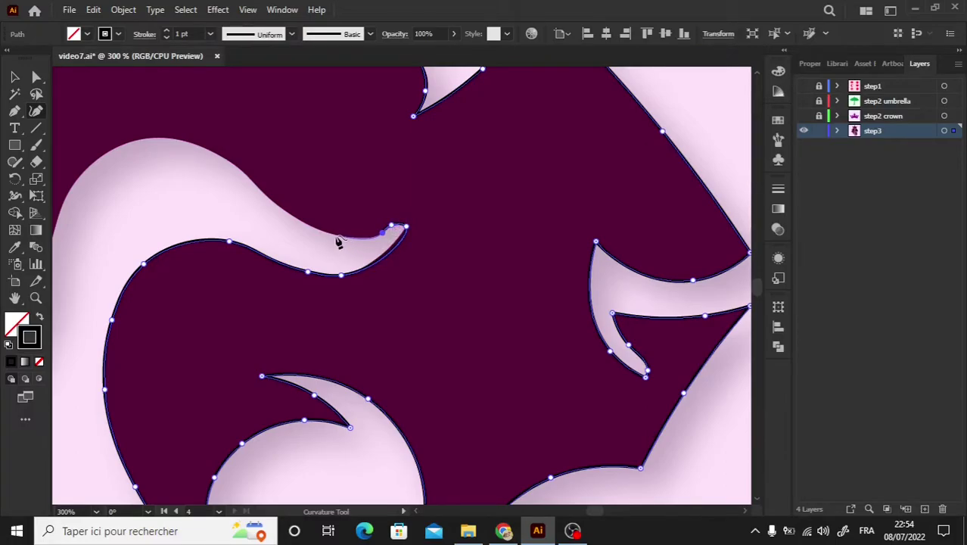
left_click(332, 235)
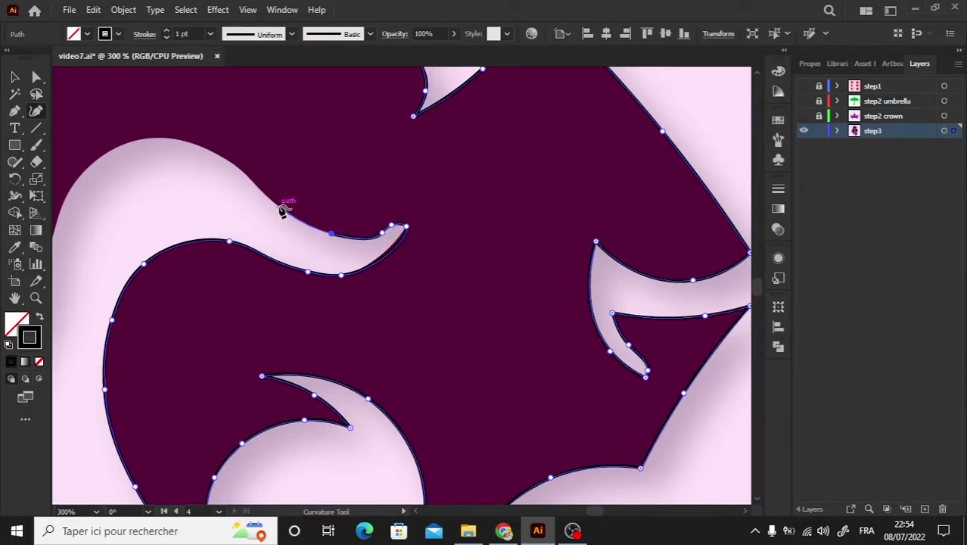
left_click(278, 206)
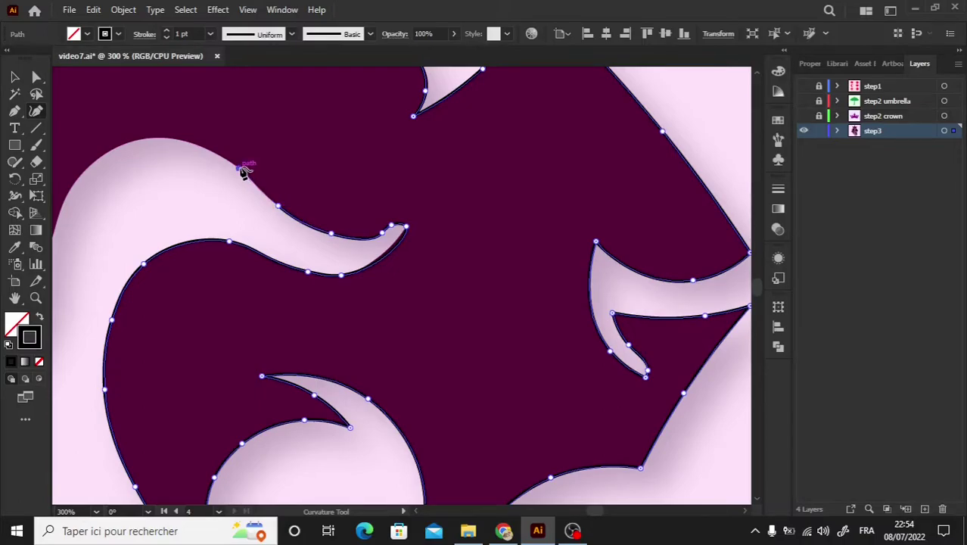
left_click(239, 168)
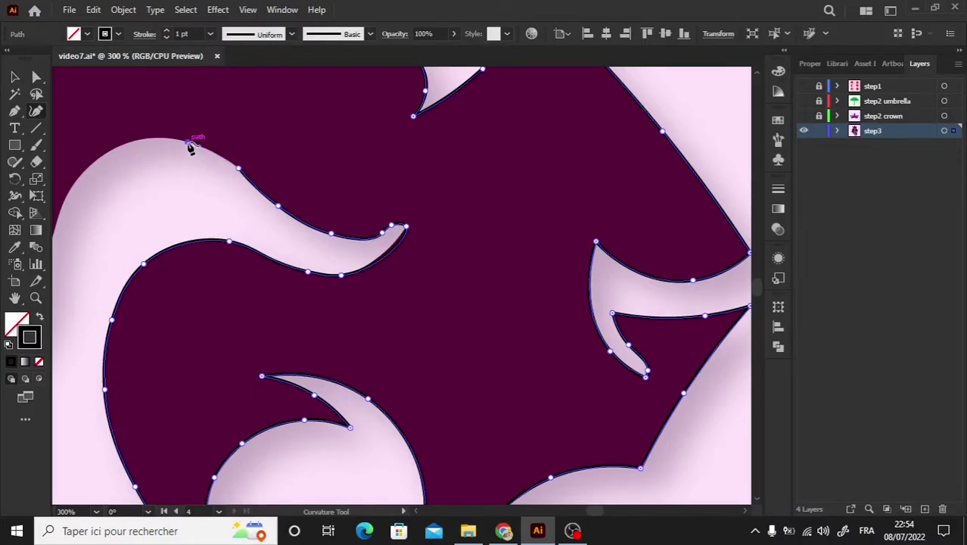
left_click(188, 143)
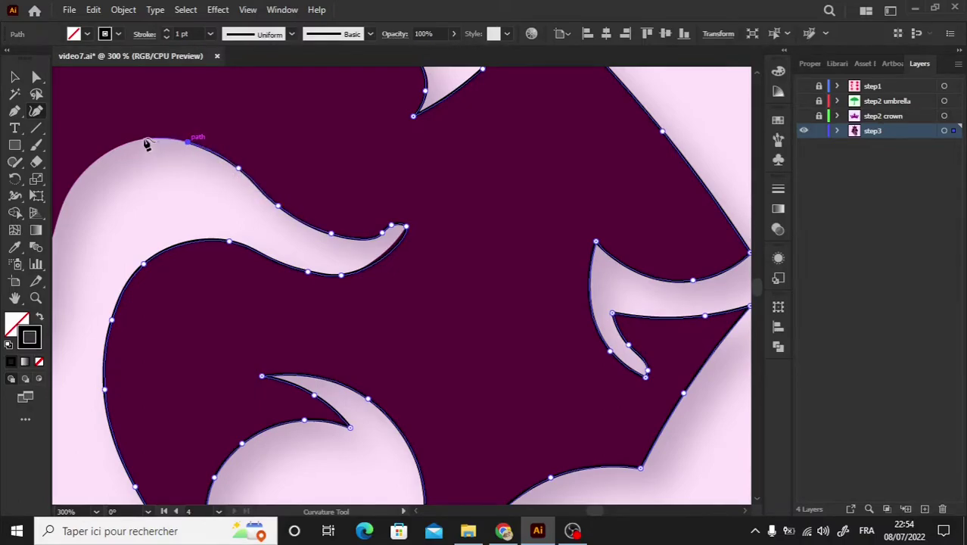
left_click(91, 164)
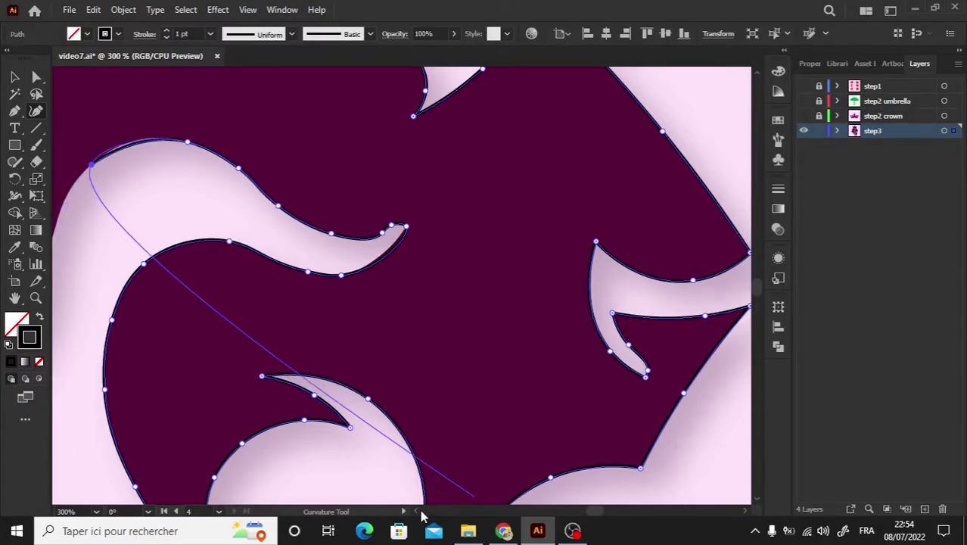
Extend the curl outline to its lower-left point, then add refining points on the left edge and tip.
scroll(417, 516, "left", 5)
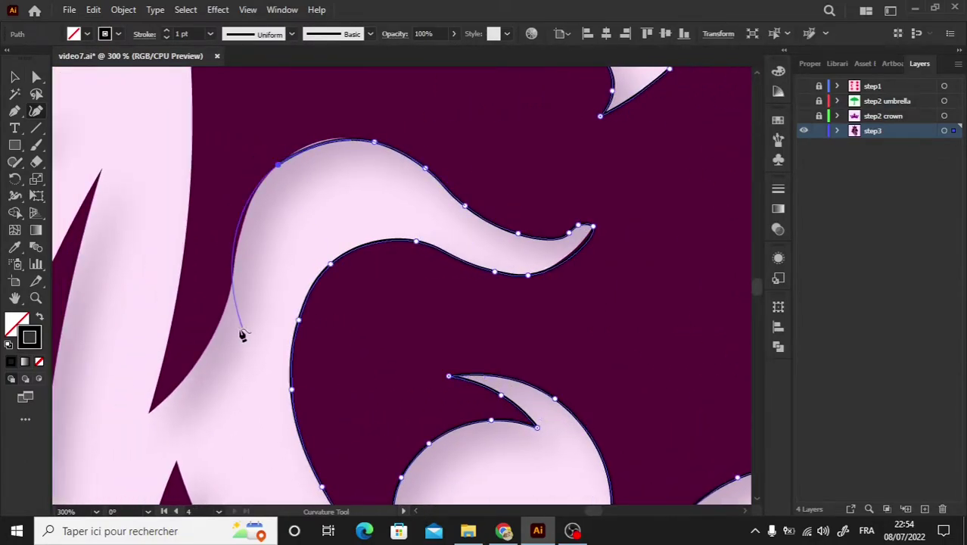
left_click(235, 258)
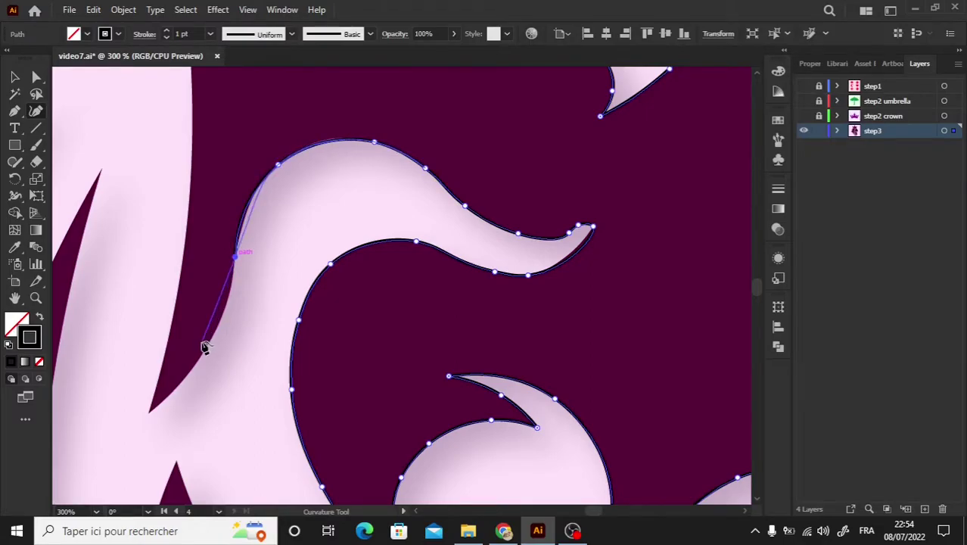
left_click(148, 413)
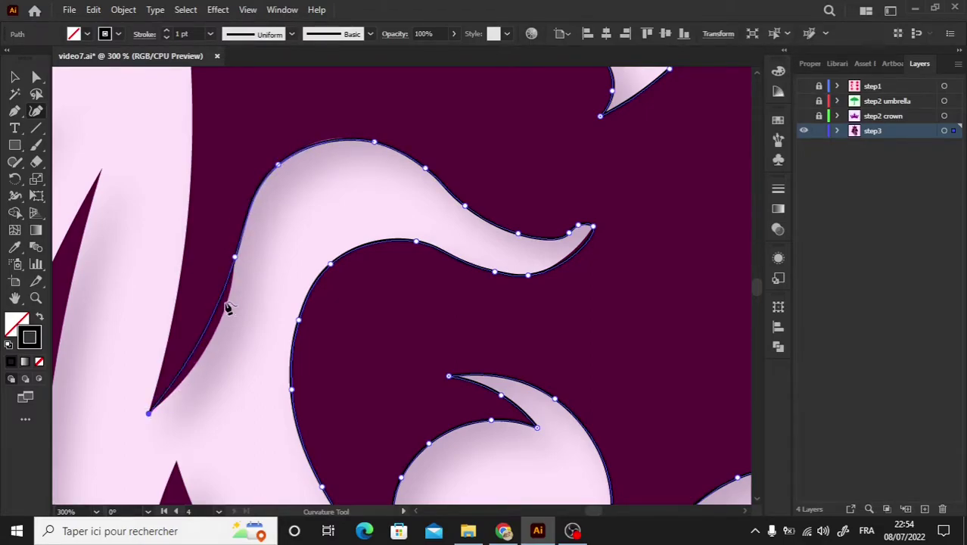
key("Escape")
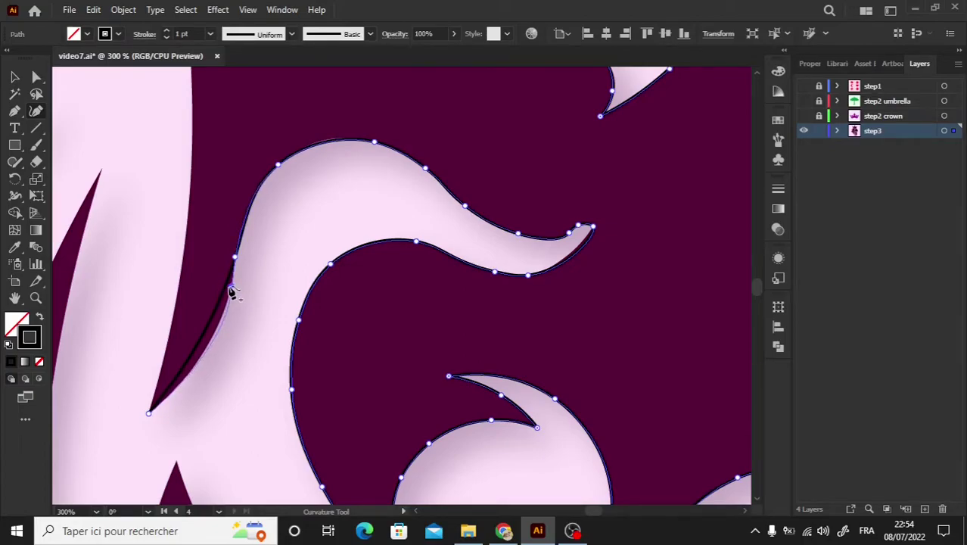
left_click(231, 290)
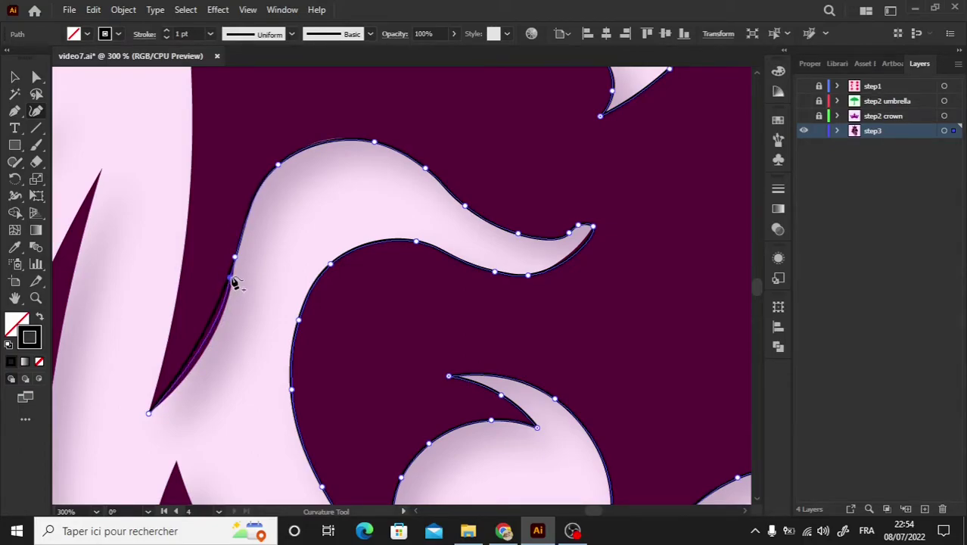
left_click_drag(230, 281, 232, 292)
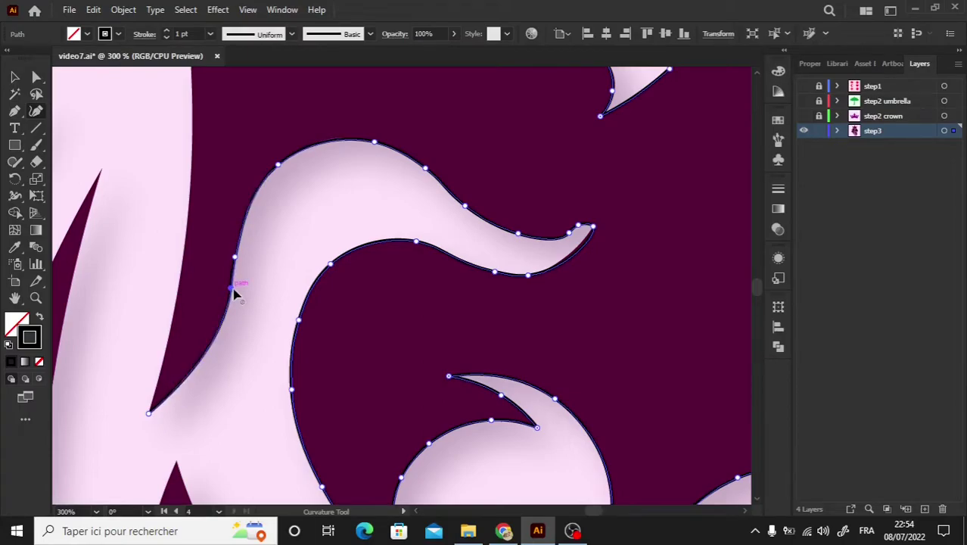
left_click(579, 249)
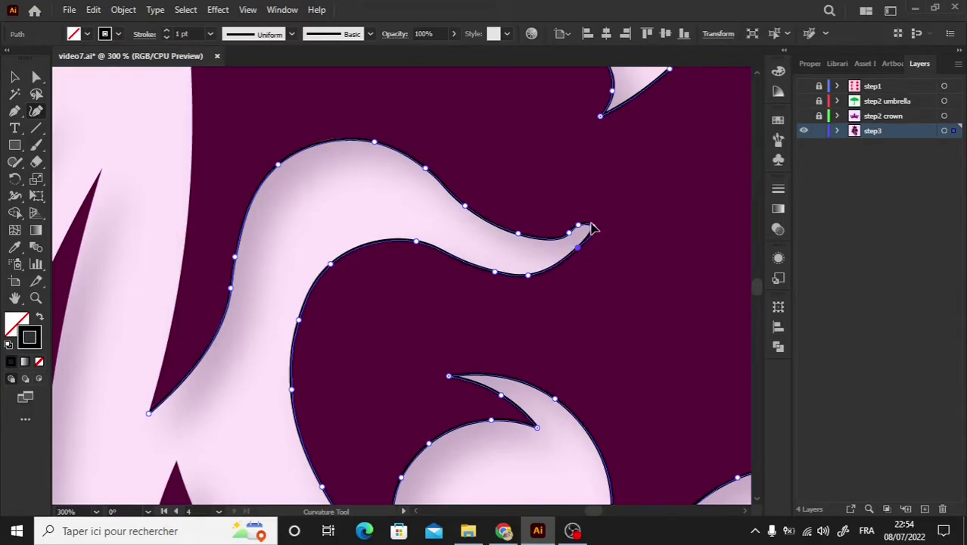
left_click(590, 225)
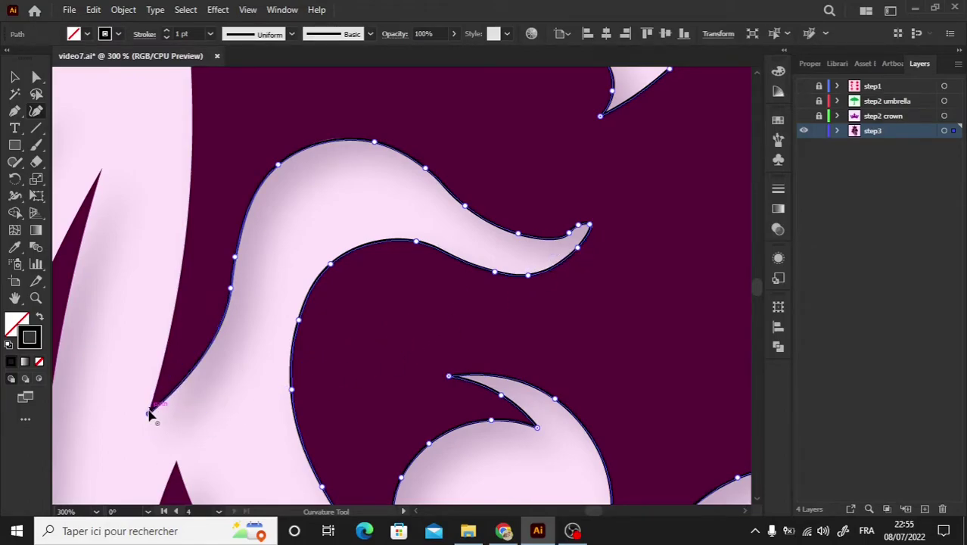
Trace the mane section's long left edge as a straight line up to its upper corner.
key("ctrl+minus")
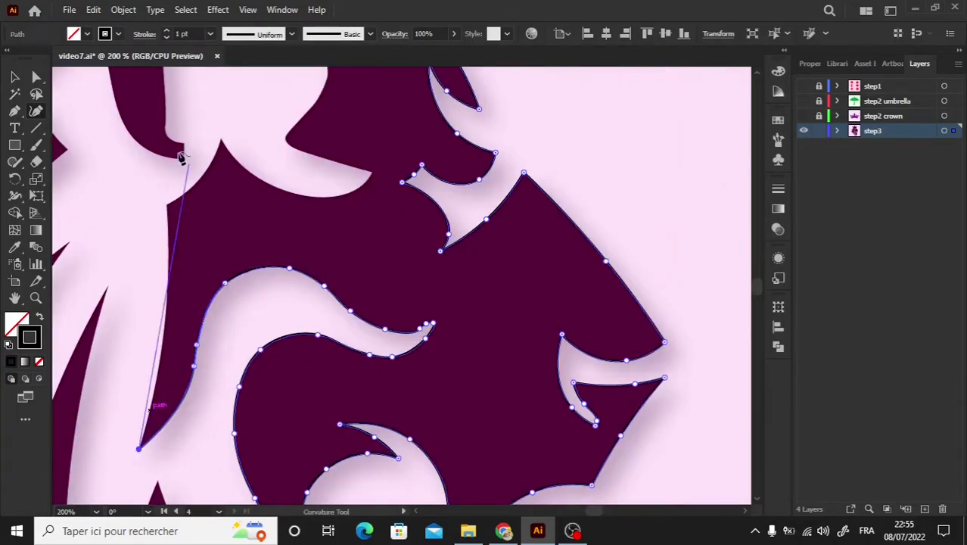
left_click(167, 207)
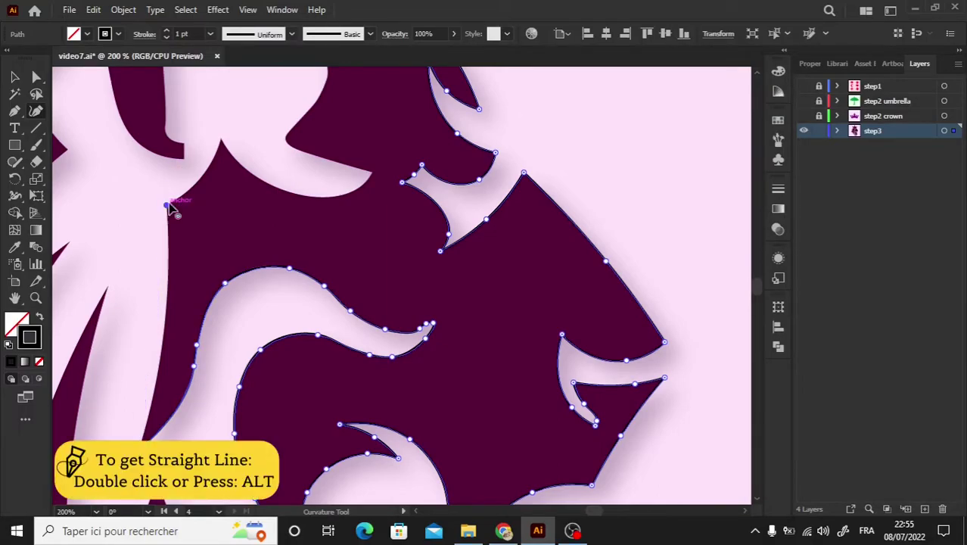
left_click(221, 141)
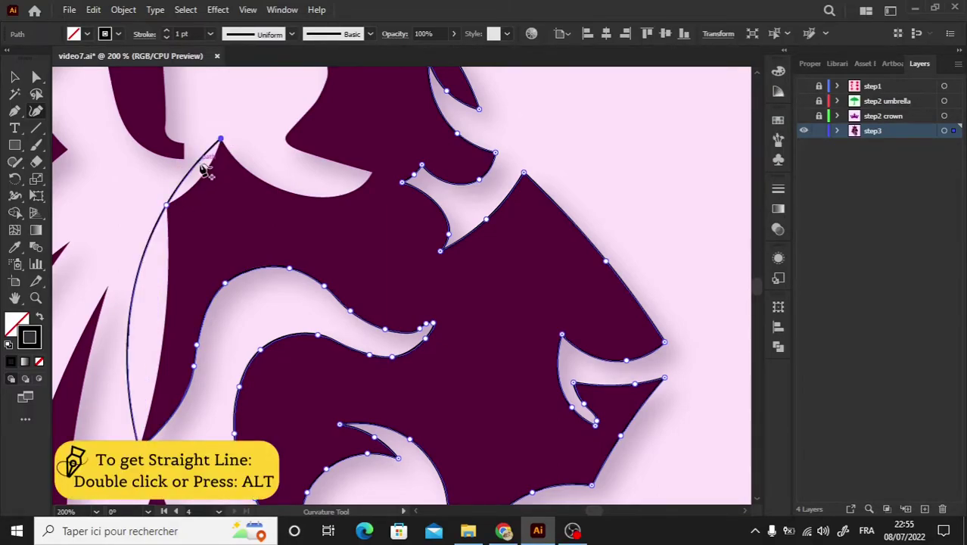
double_click(166, 205)
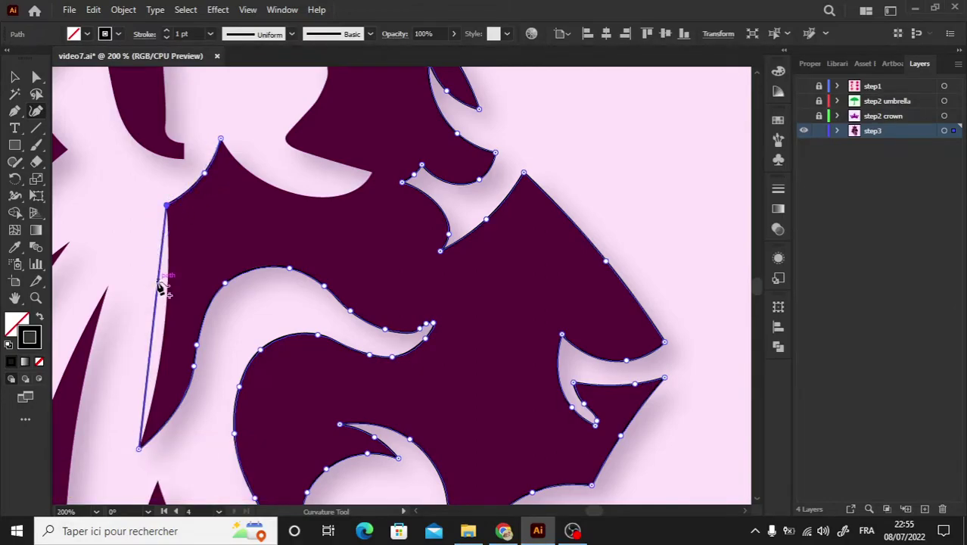
left_click(167, 290)
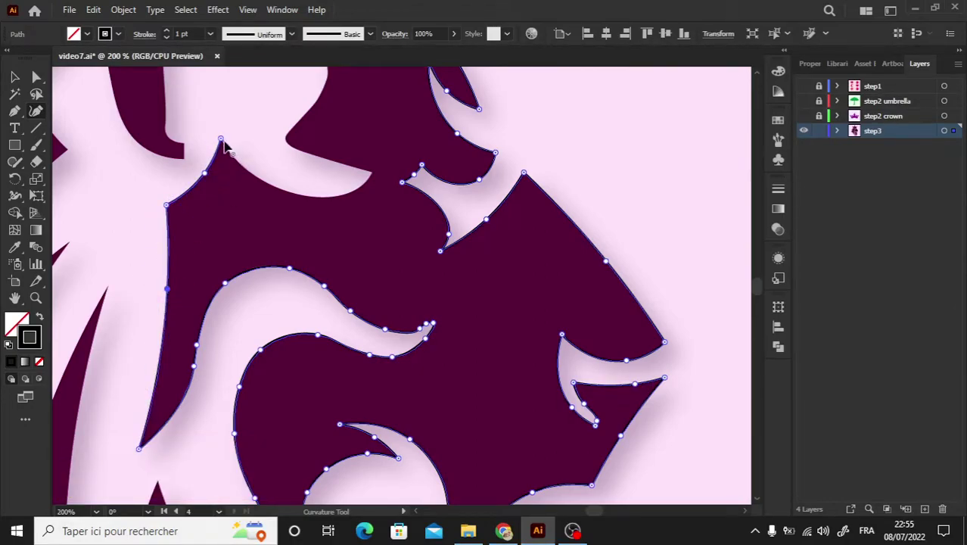
Continue the outline rightward across the top, bending that edge into a downward-dipping curve.
left_click(371, 173)
double_click(220, 139)
mouse_move(289, 159)
left_mouse_down()
mouse_move(294, 195)
mouse_move(353, 193)
left_mouse_up()
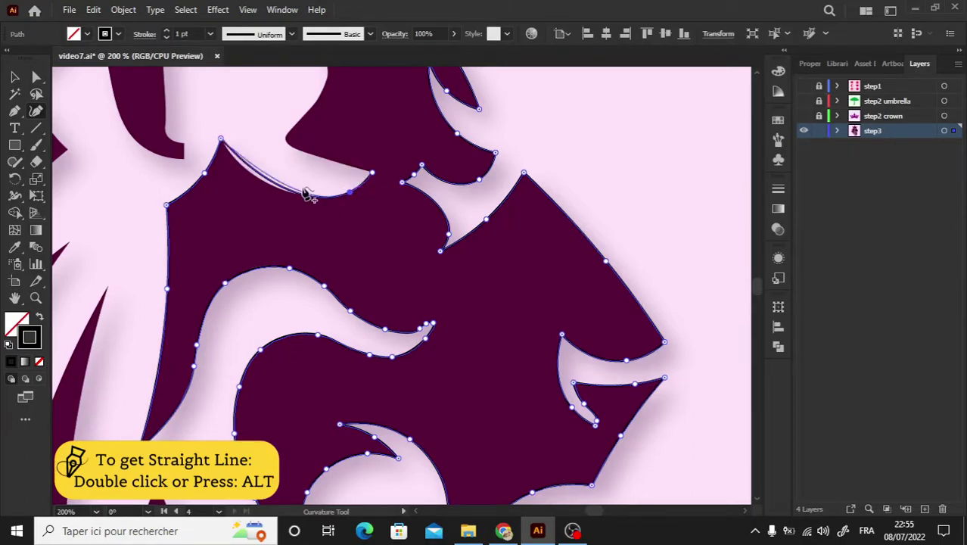
left_click(267, 185)
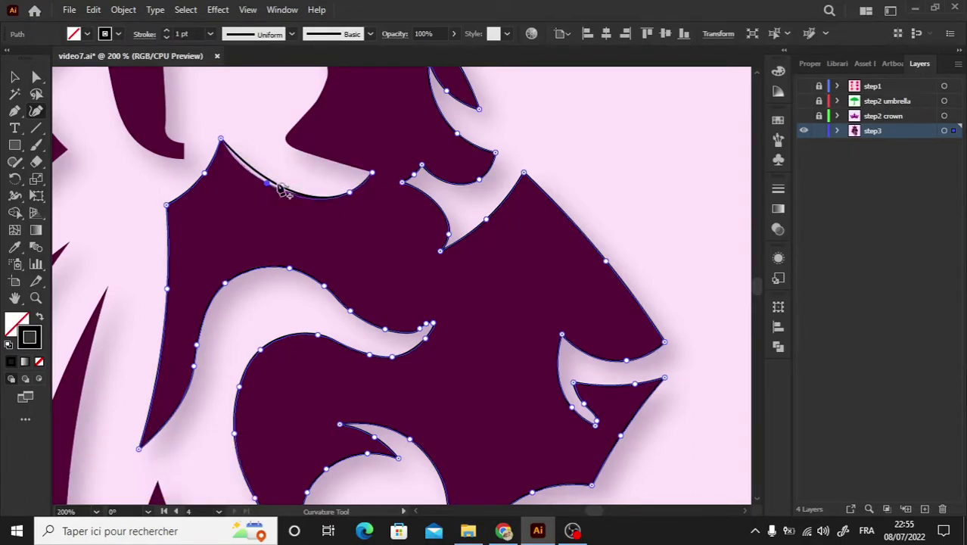
left_click(354, 190)
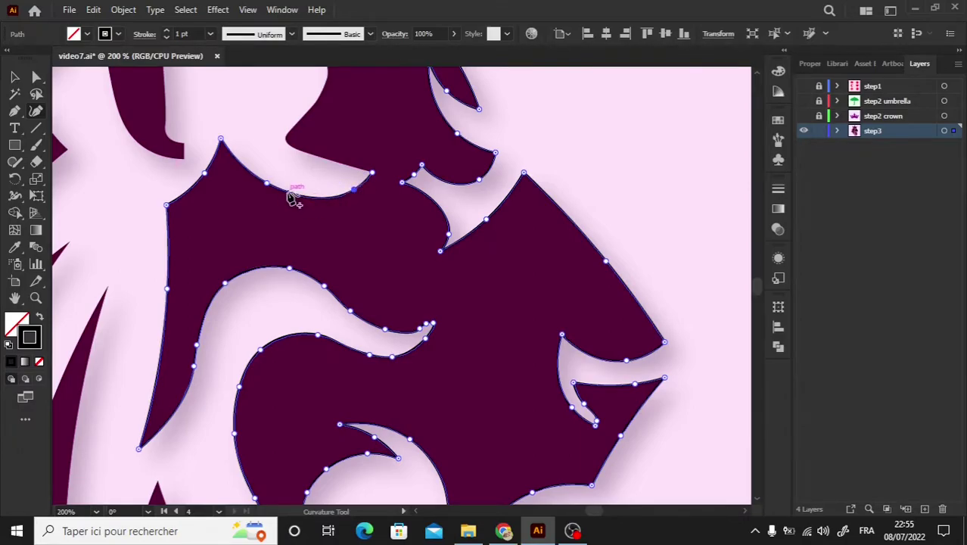
left_click(371, 174)
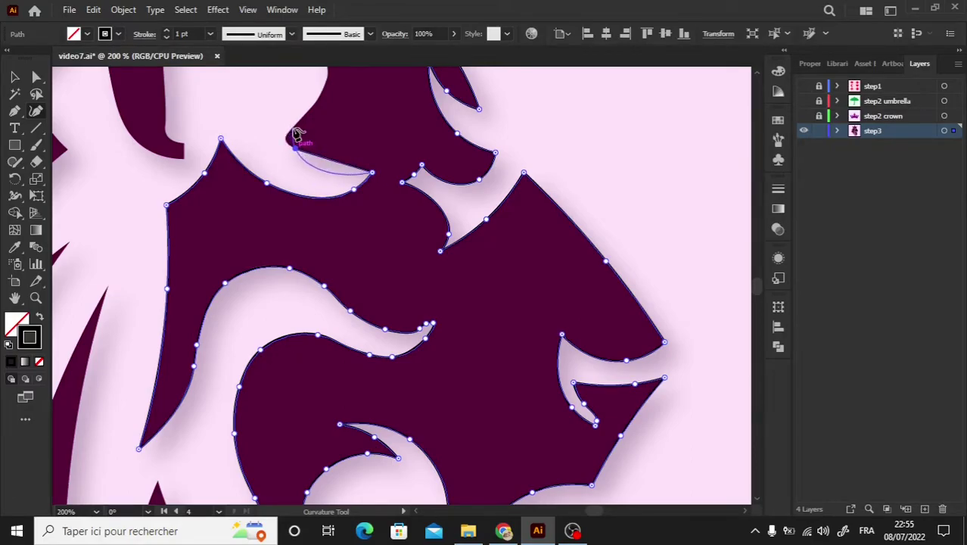
Extend the outline up to the top tuft, close it, and straighten the notch edge.
left_click(295, 148)
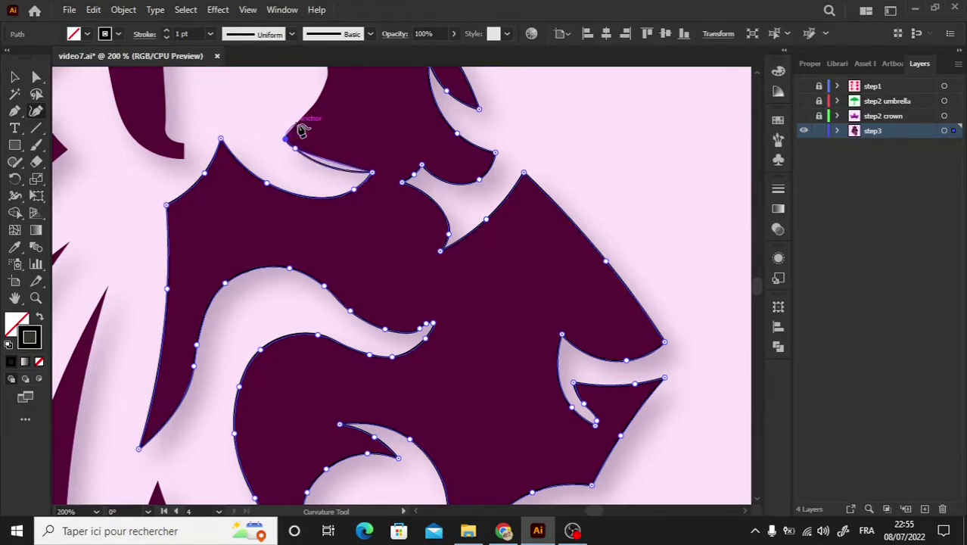
left_click(296, 123)
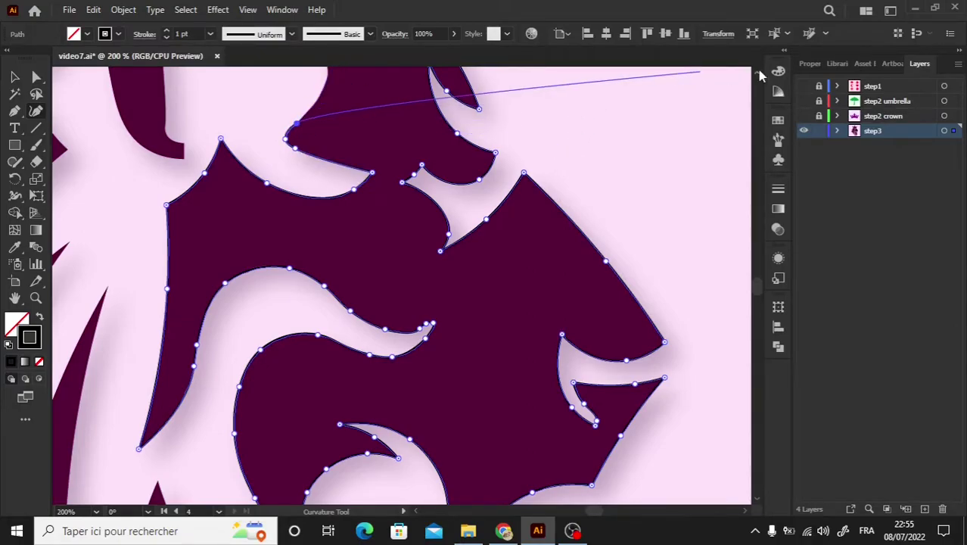
scroll(401, 287, "up", 5)
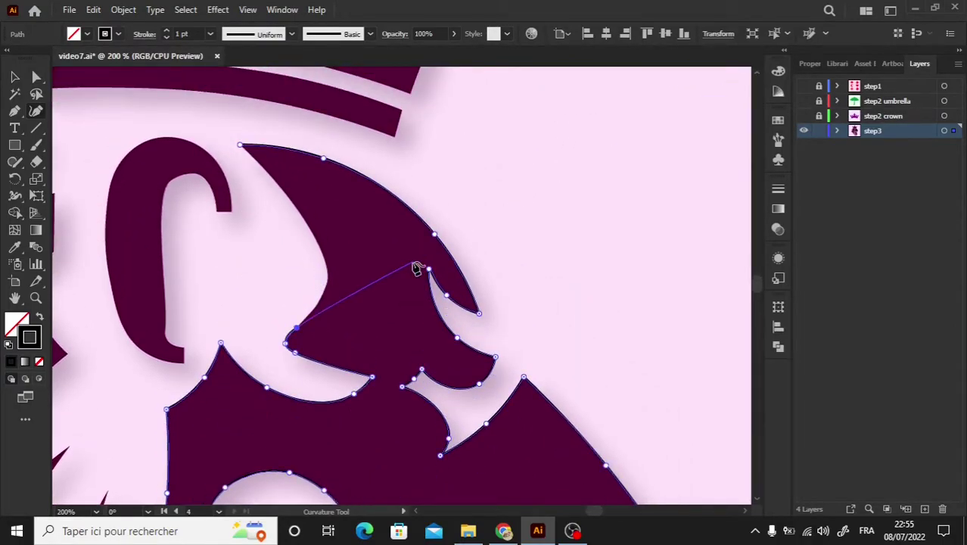
left_click(328, 283)
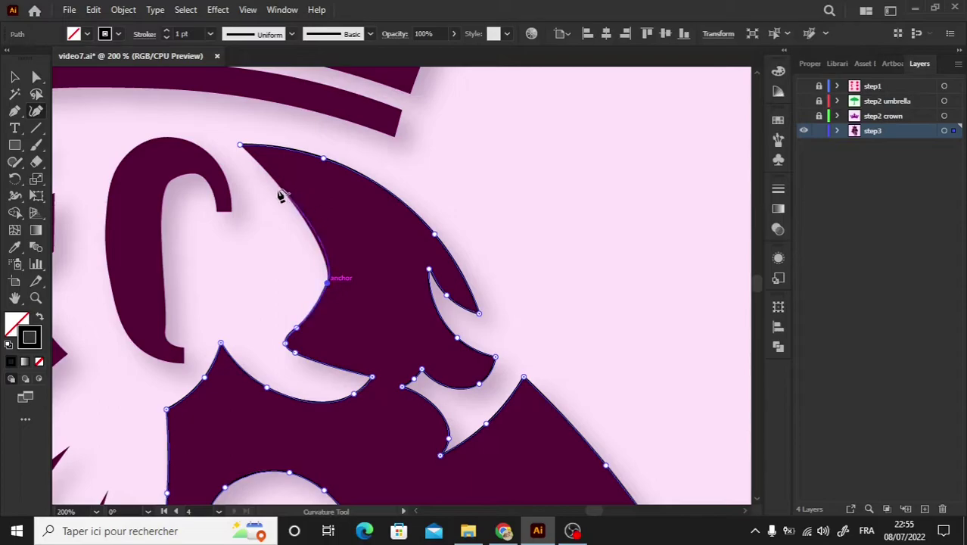
left_click(241, 147)
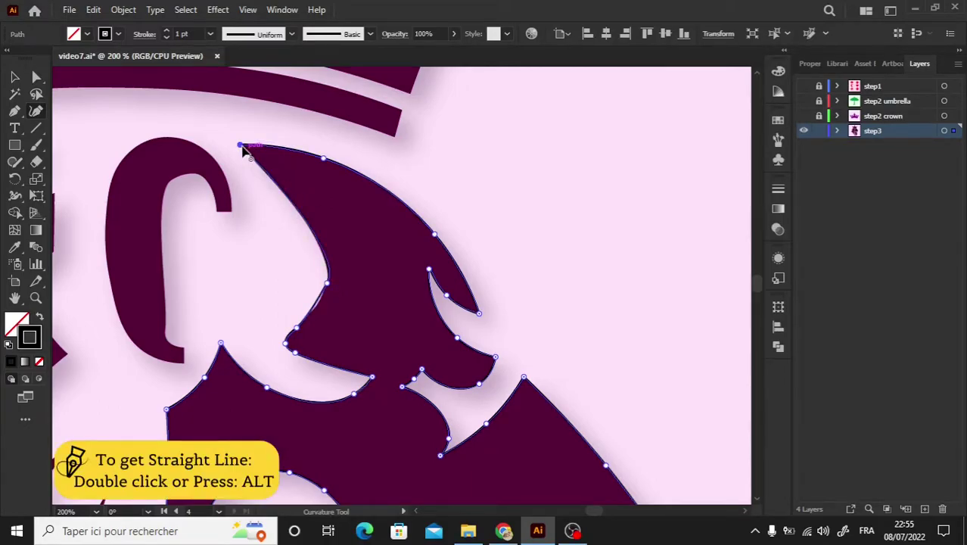
double_click(327, 285)
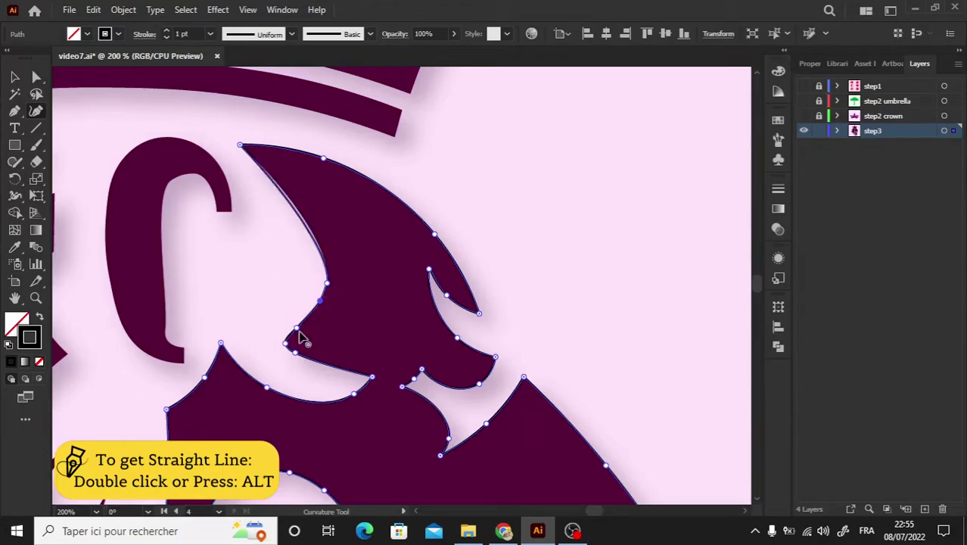
left_click(307, 225)
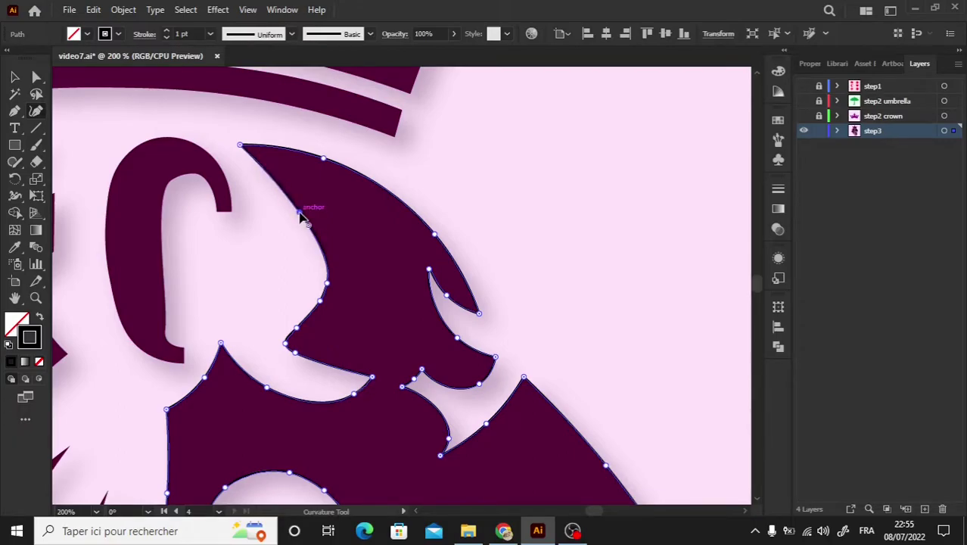
Swap the lion head outline to a solid black fill with no stroke, then deselect it.
left_click(41, 317)
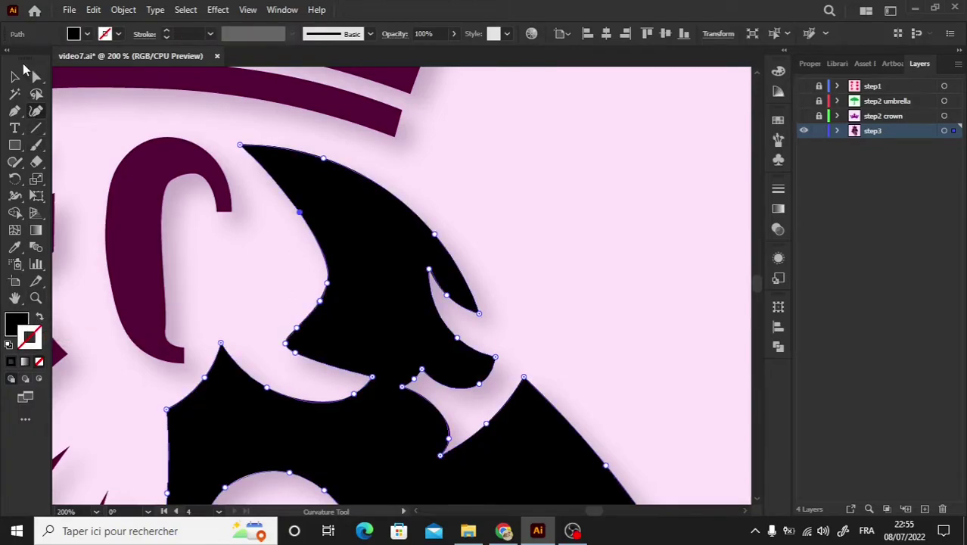
left_click(14, 77)
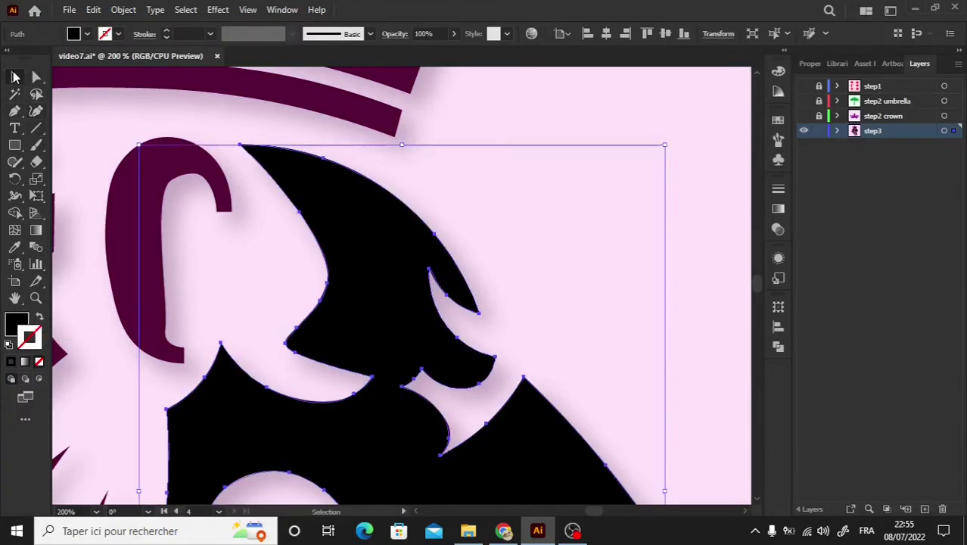
left_click(127, 115)
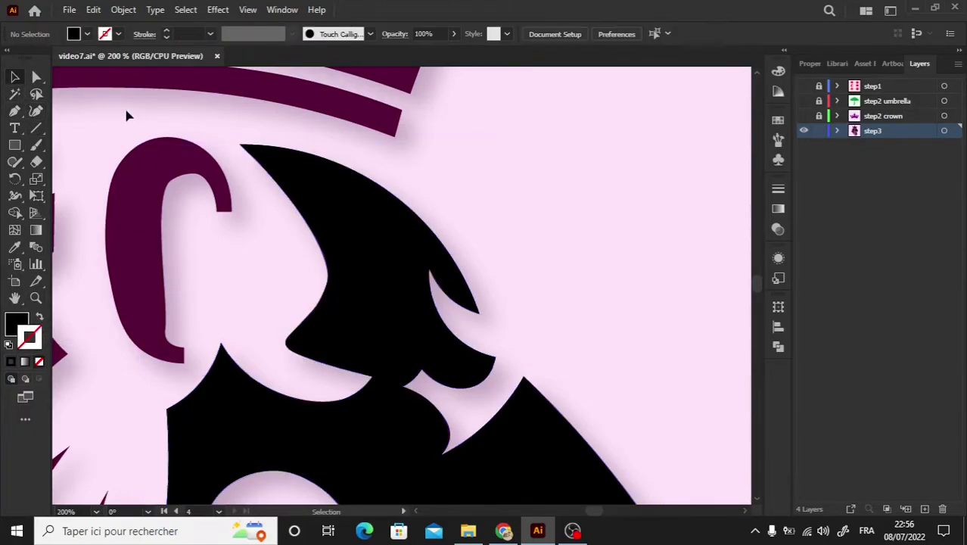
Start the hook path at its tip, with a corner end point and the inner arch traced.
left_click(231, 213)
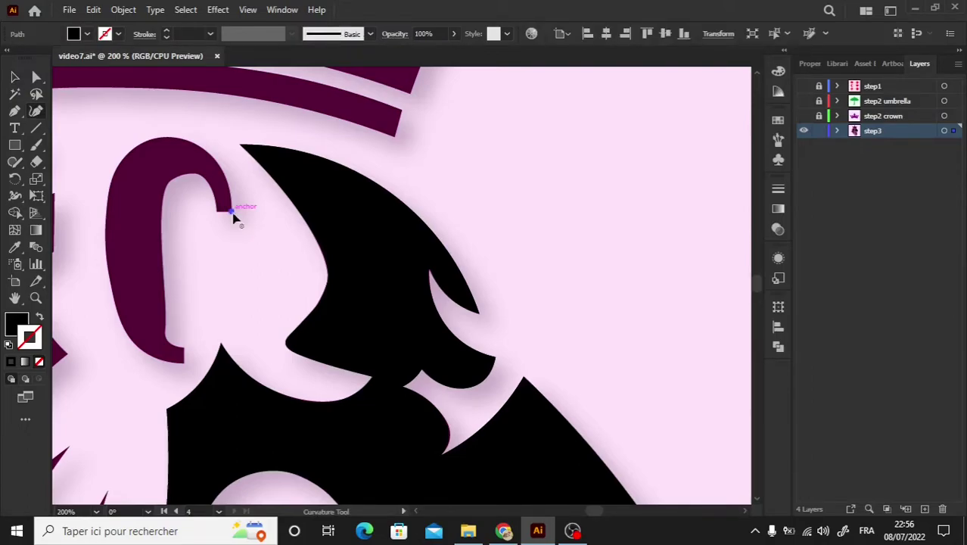
key("ctrl+plus")
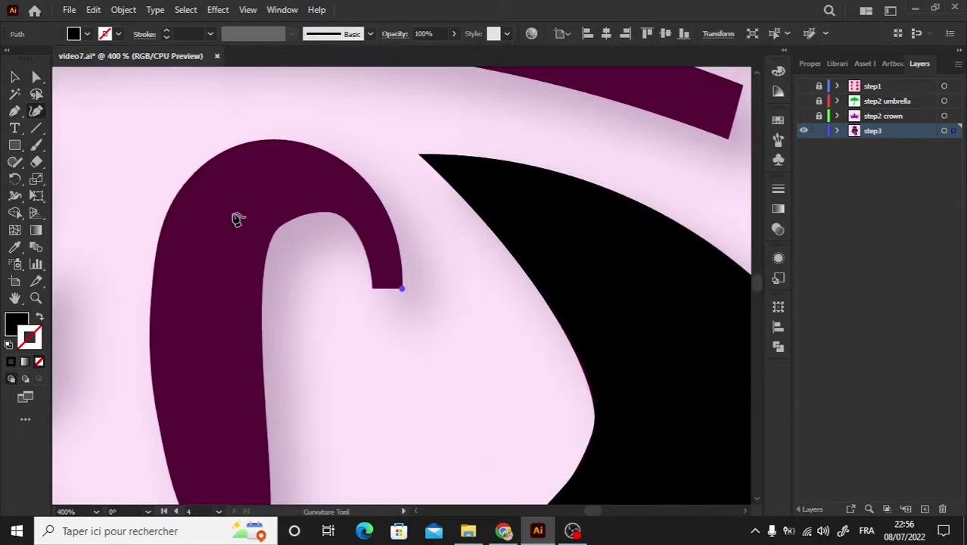
double_click(372, 289)
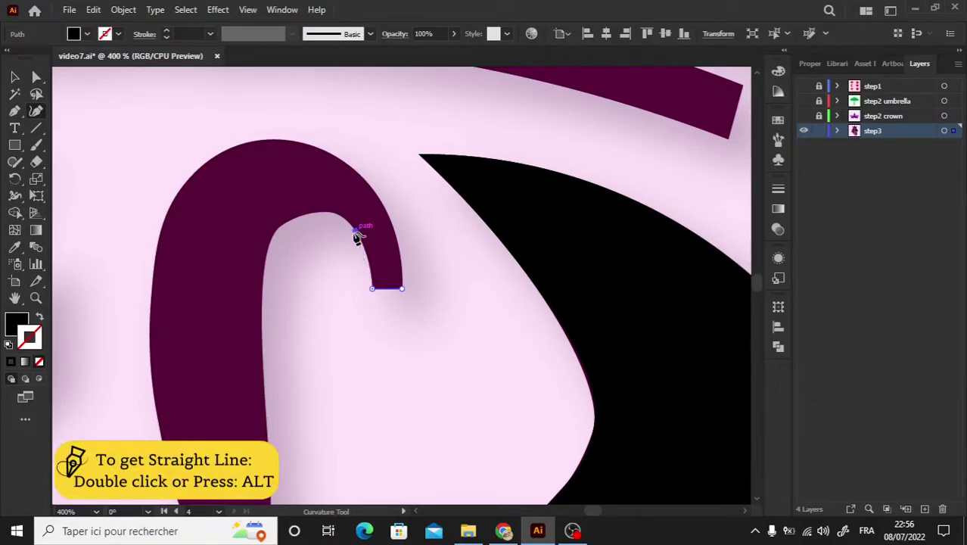
left_click(354, 229)
left_click(327, 213)
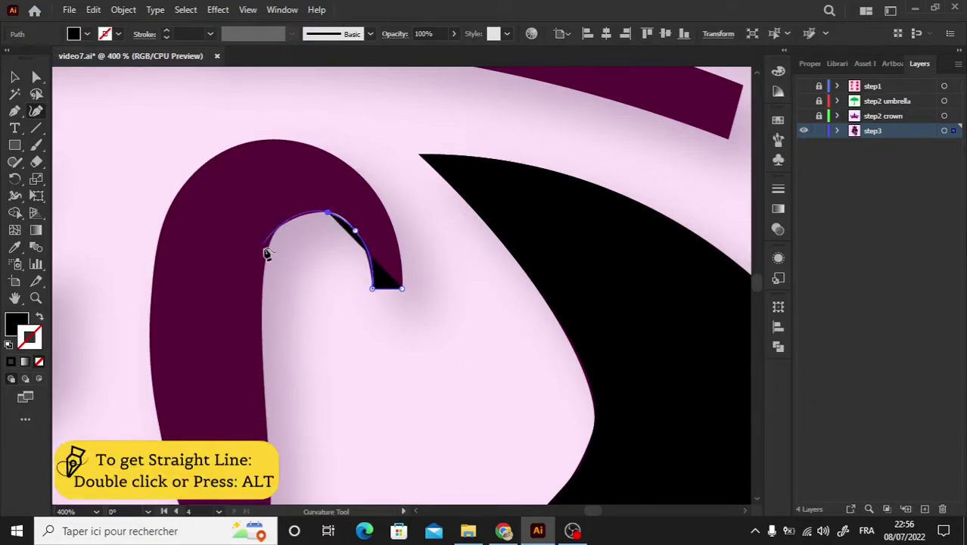
left_click(270, 247)
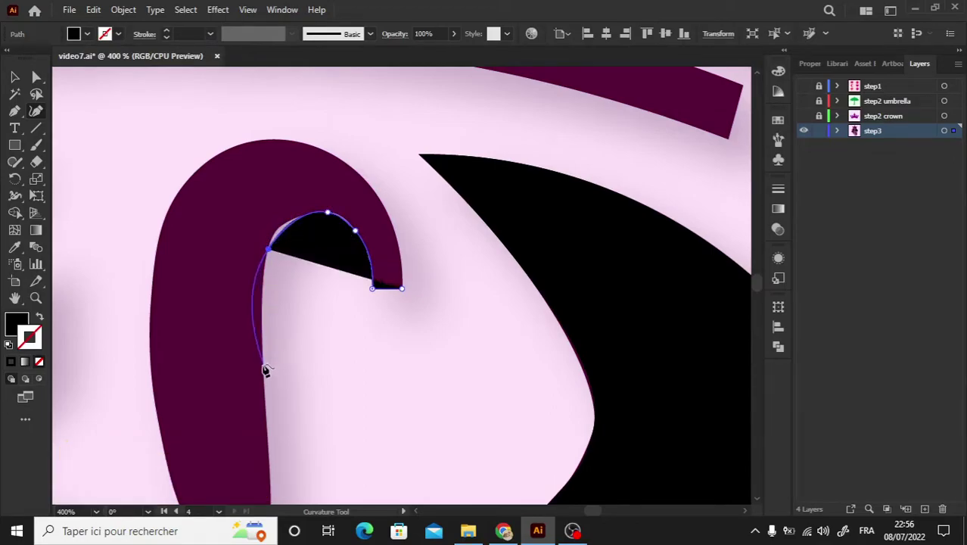
left_click(263, 369)
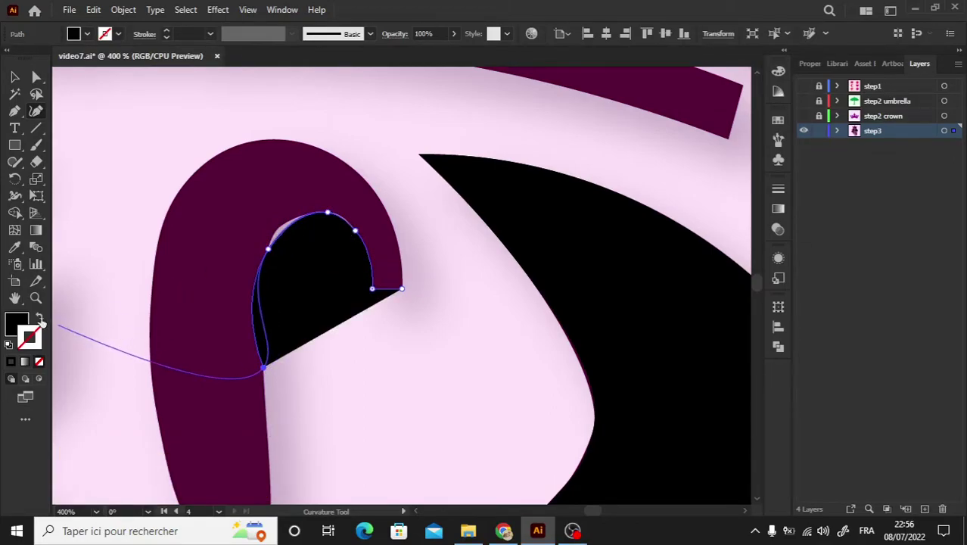
left_click(40, 316)
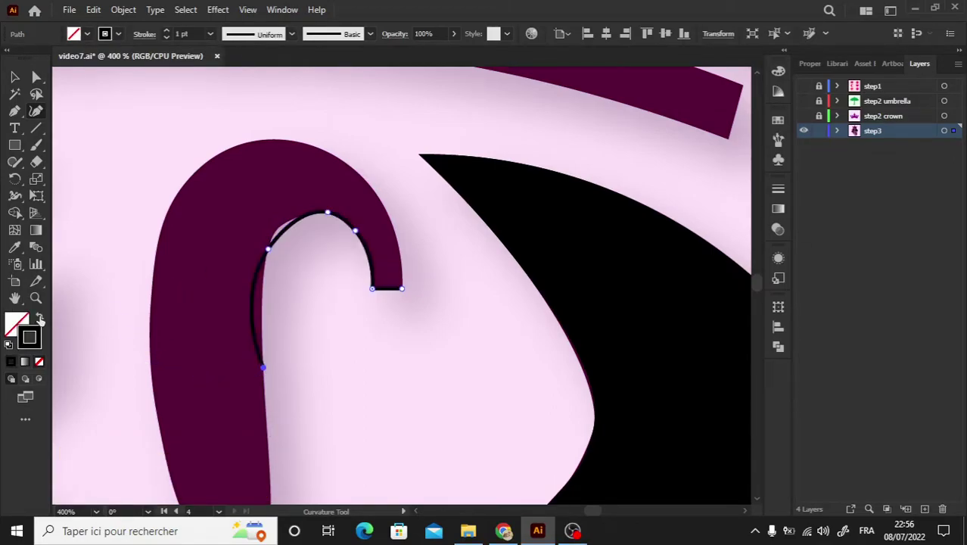
left_click(285, 223)
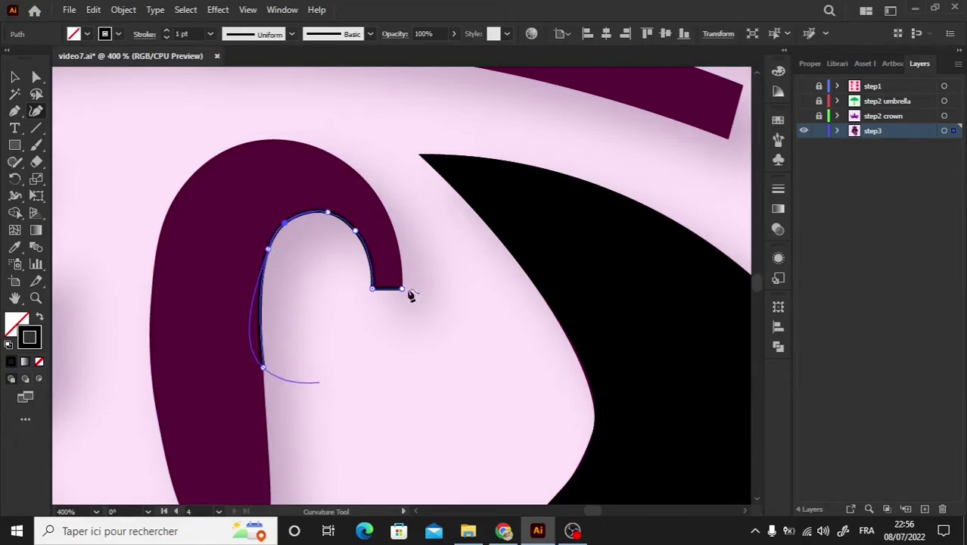
Trace down the hook's inner edge, around its bottom corner and up the outer left edge.
scroll(759, 292, "down", 5)
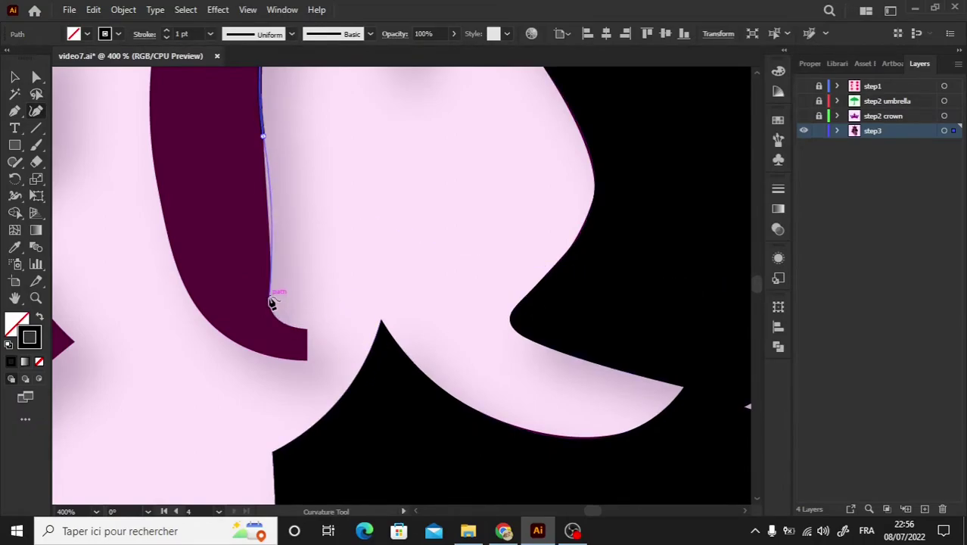
left_click(269, 298)
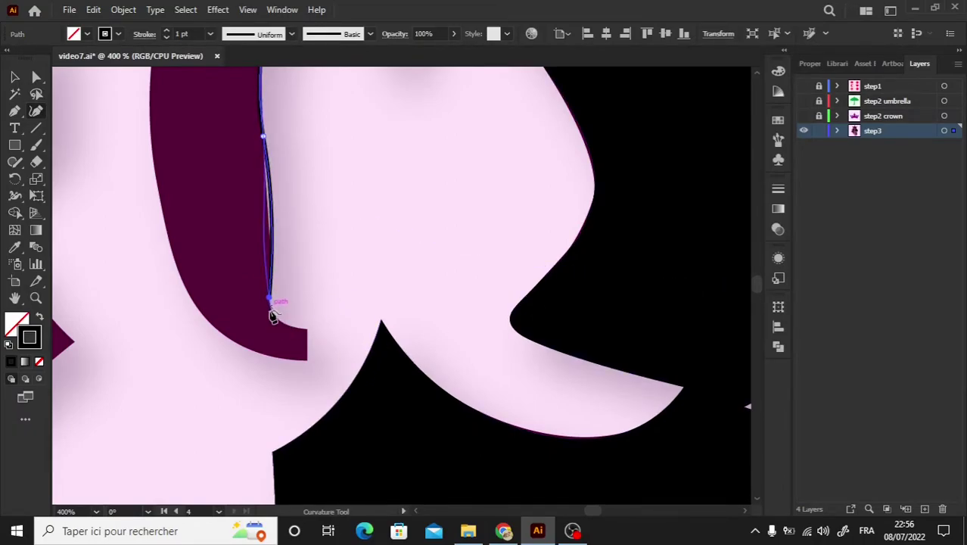
left_click(272, 310)
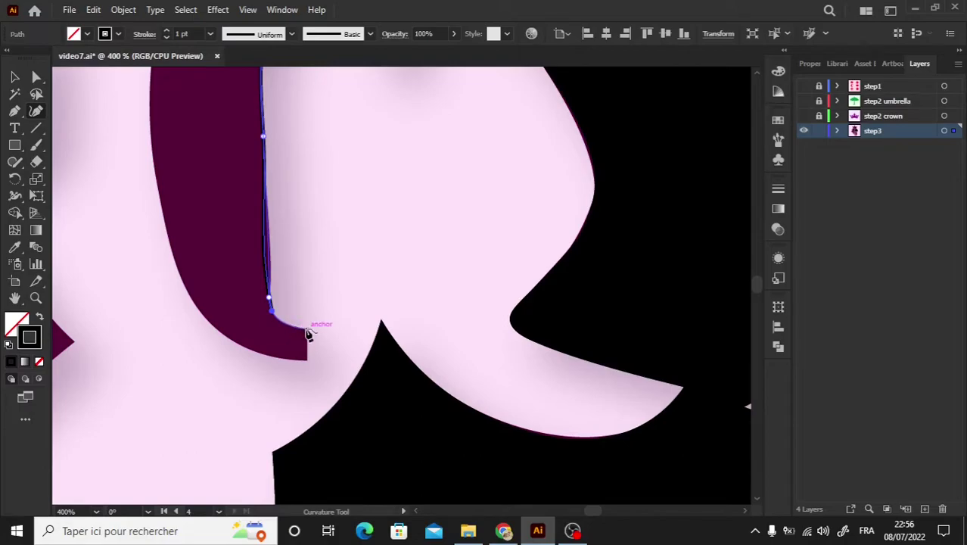
left_click(308, 330)
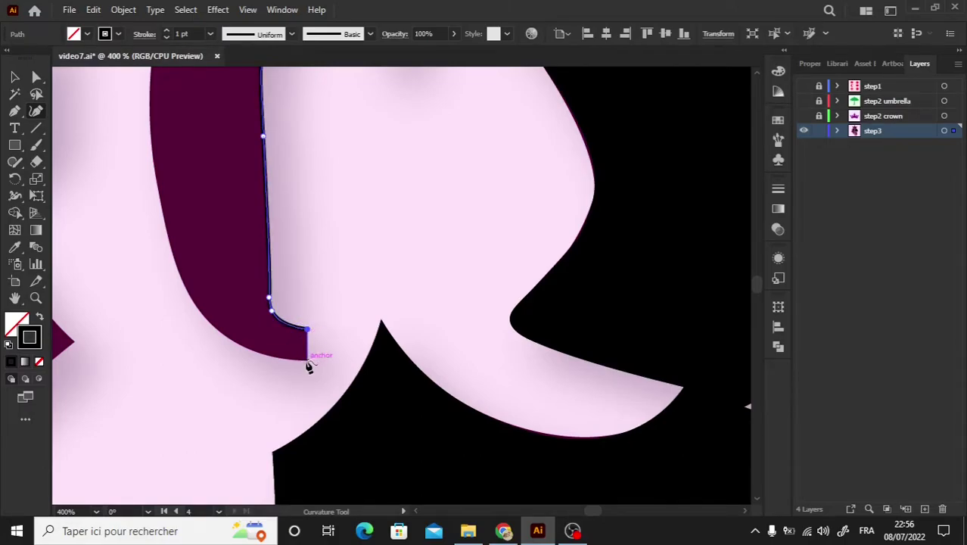
left_click(306, 361)
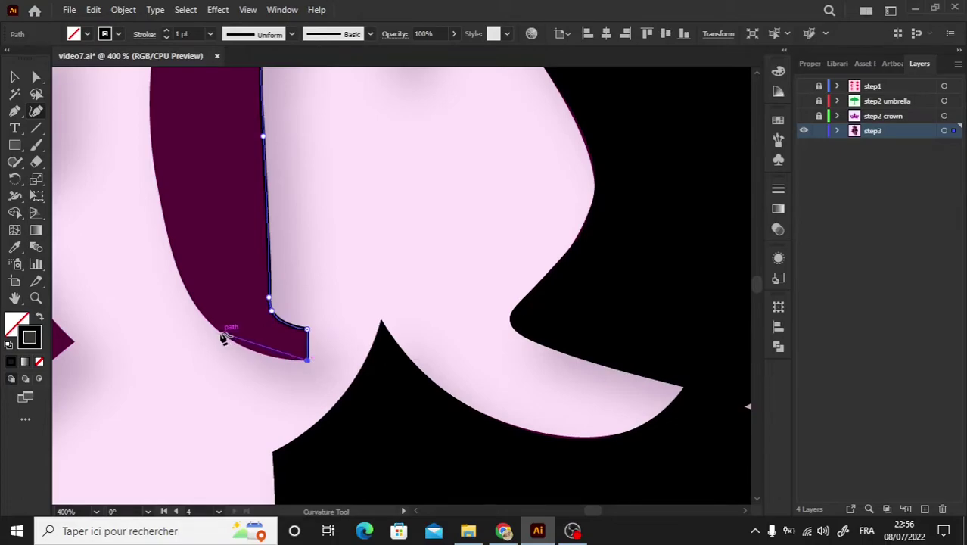
left_click(221, 331)
left_click(174, 260)
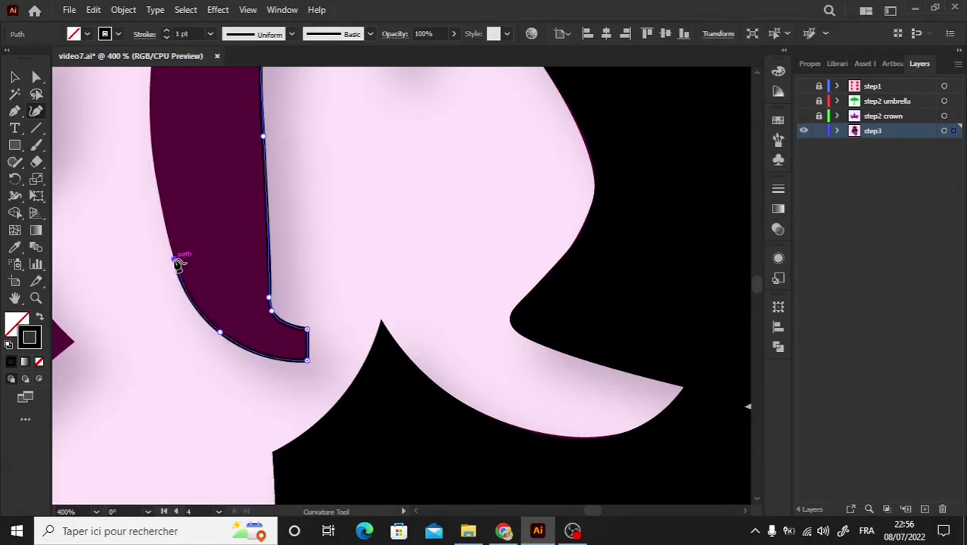
left_click(149, 98)
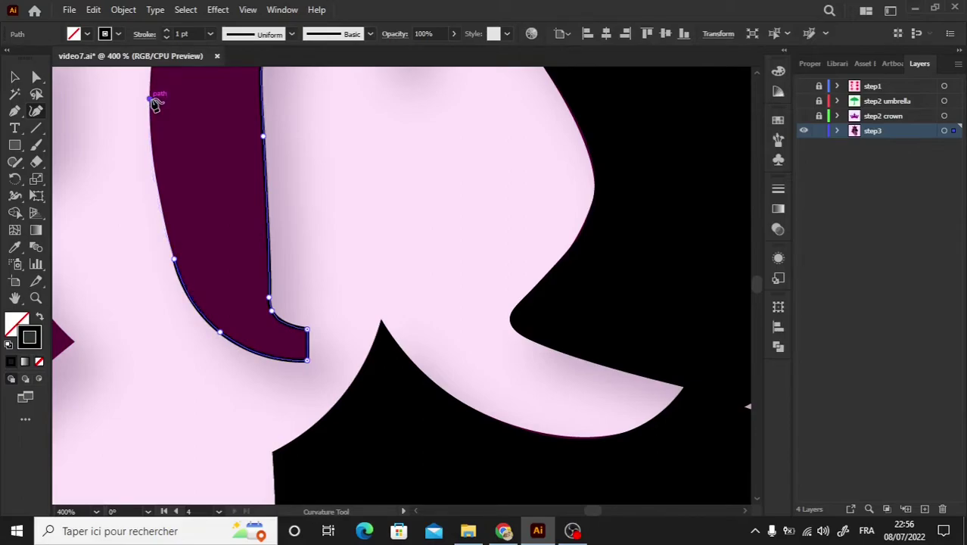
Trace the hook's top curve and right side, closing the path at the starting point.
scroll(756, 72, "up", 5)
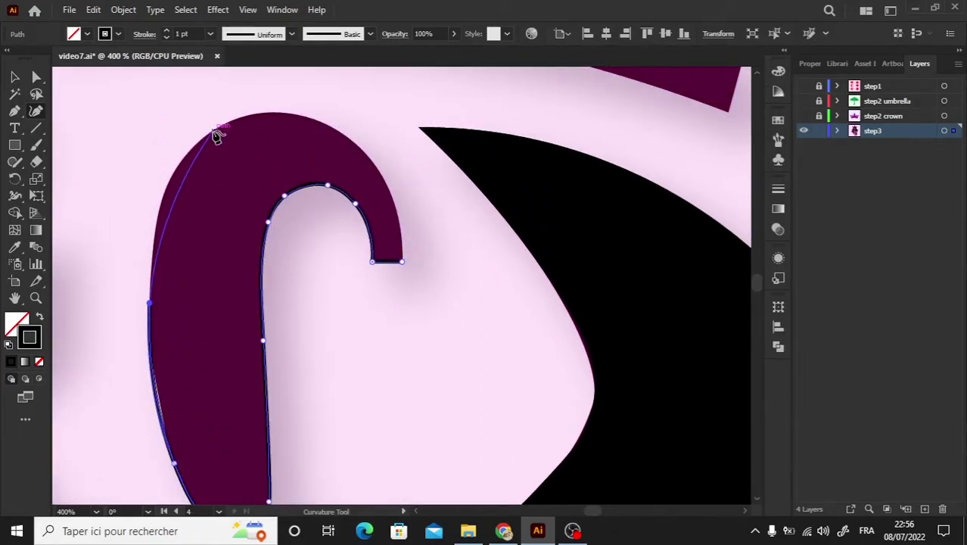
left_click(214, 131)
left_click(290, 114)
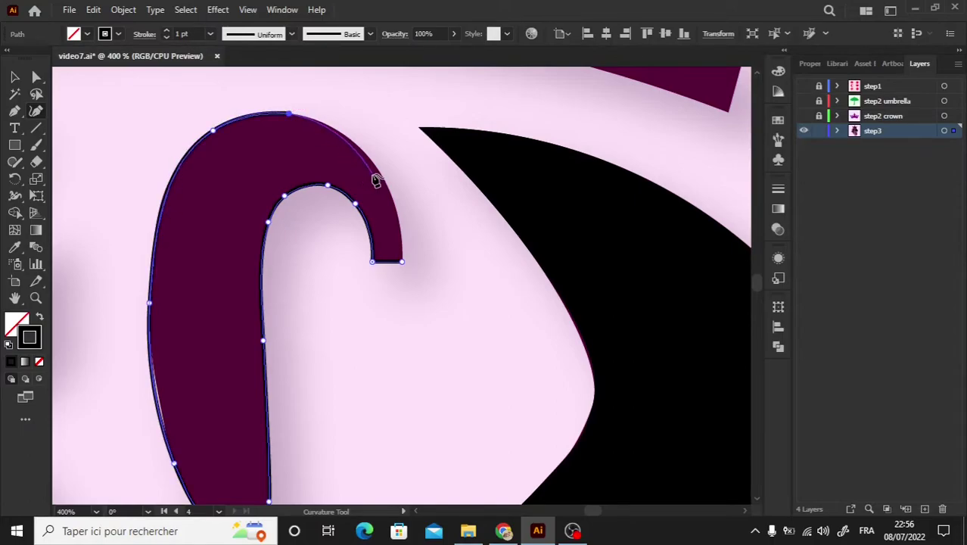
left_click(381, 173)
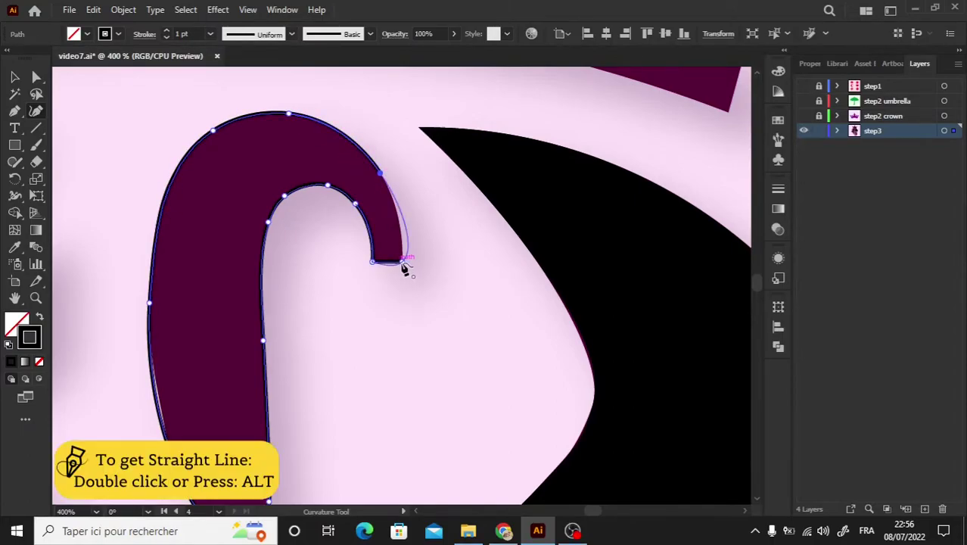
left_click(388, 259)
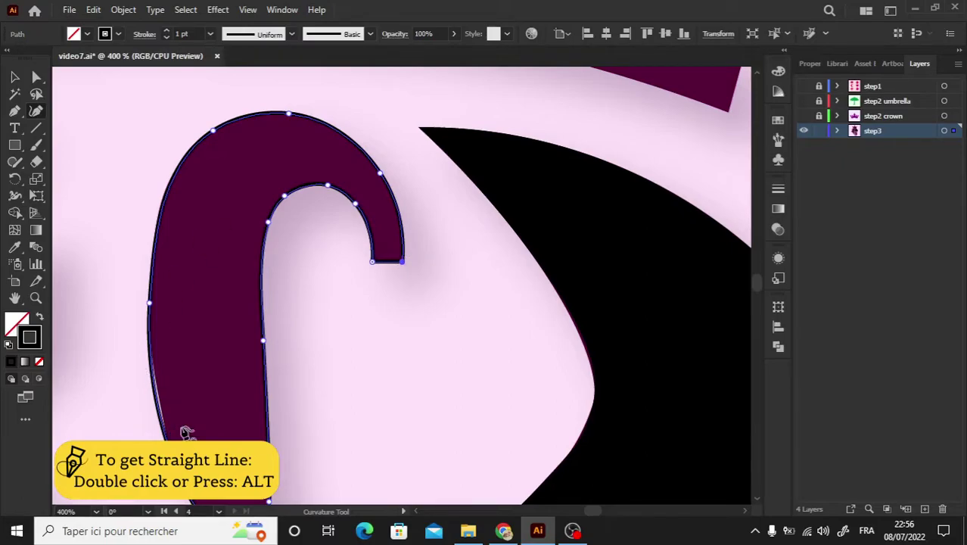
Reshape the hook's lower-left and left-edge curves to fit, then fill it solid black.
scroll(760, 286, "down", 3)
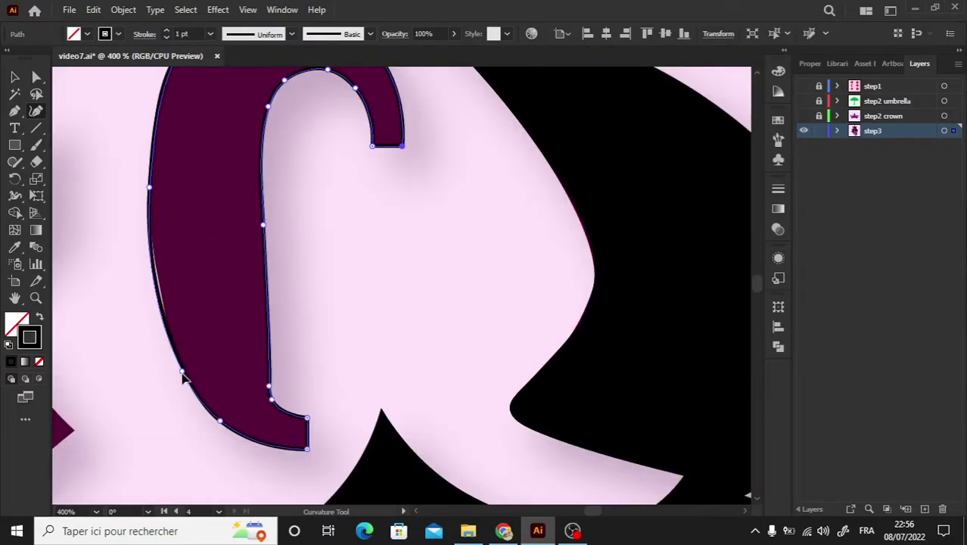
left_click_drag(178, 361, 184, 381)
left_click(155, 303)
left_click_drag(156, 303, 157, 274)
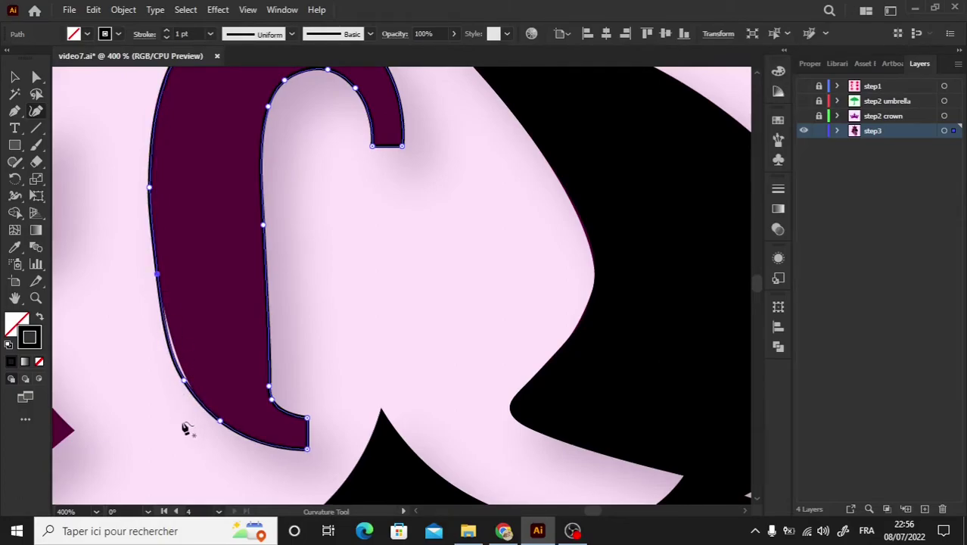
left_click_drag(186, 382, 214, 421)
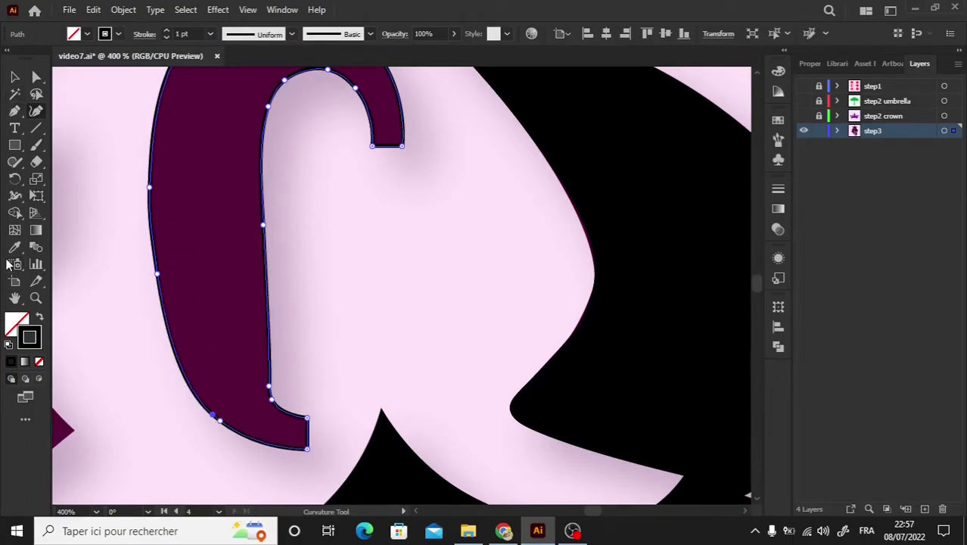
left_click(40, 317)
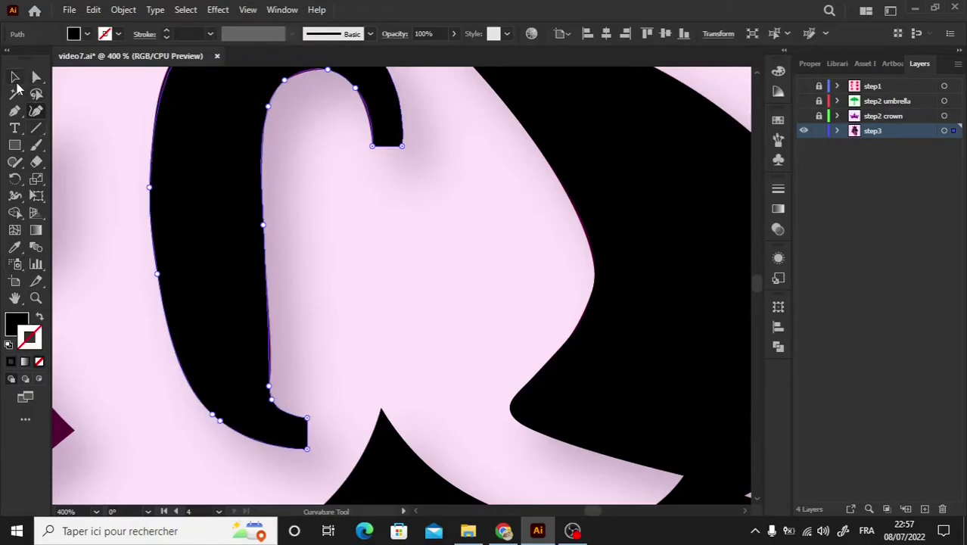
Deselect the hook and bring the top mane strand into view.
key("v")
left_click(111, 325)
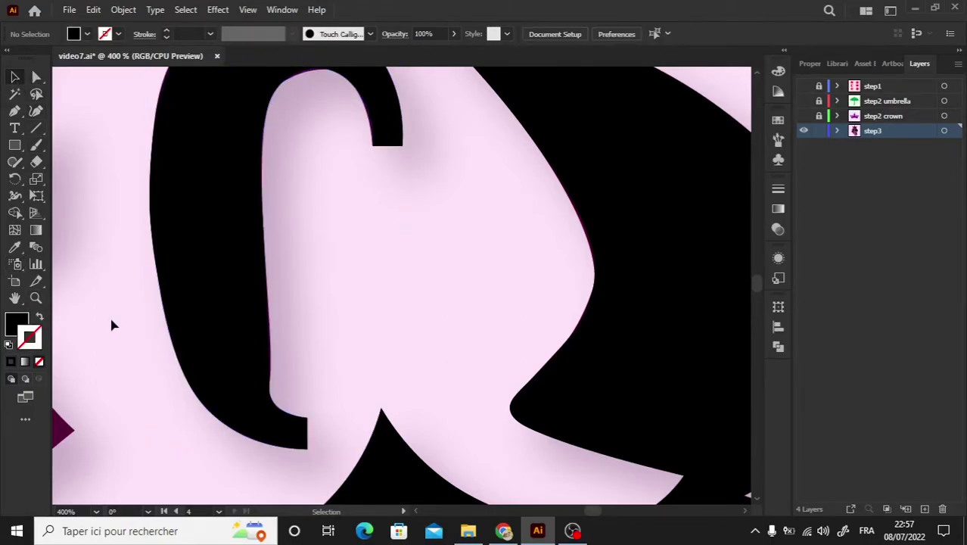
key("ctrl+minus")
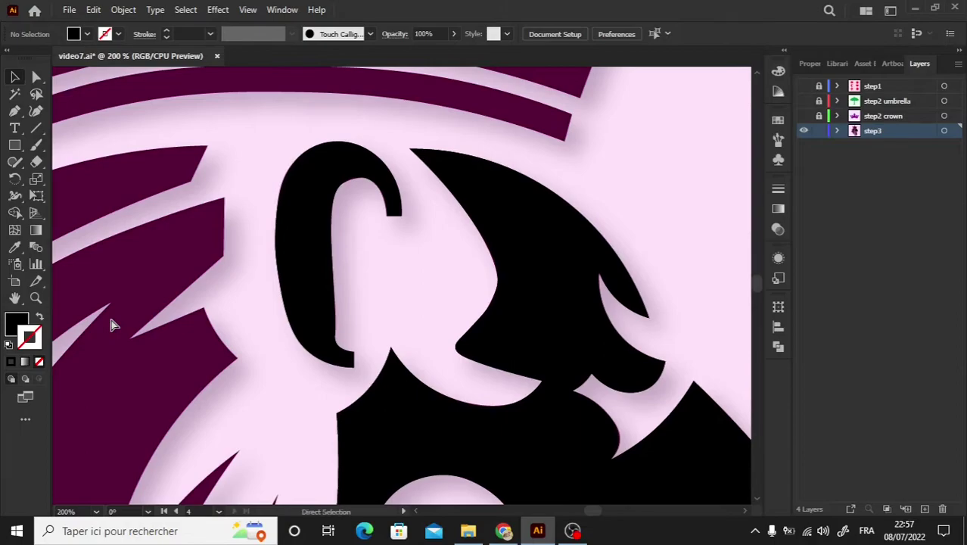
key("ctrl+minus")
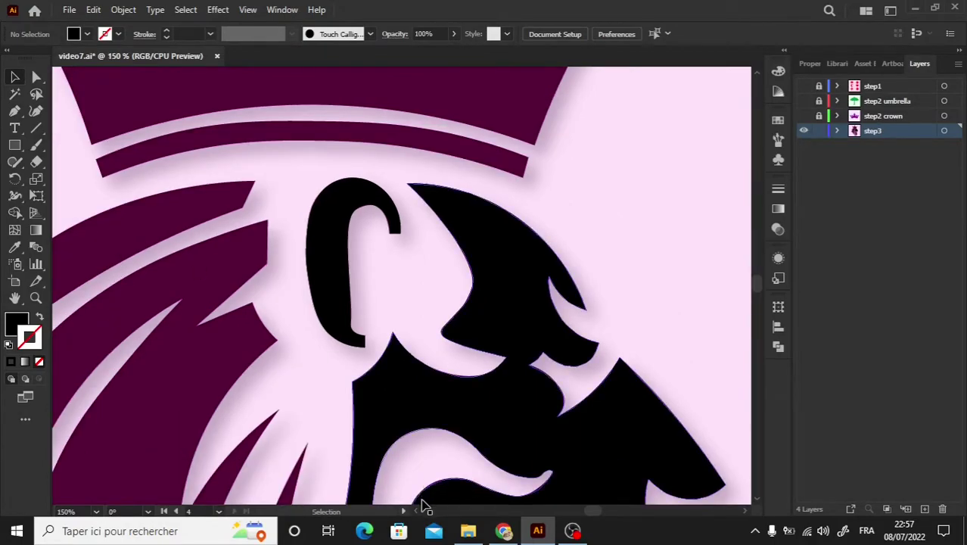
scroll(416, 513, "left", 3)
scroll(416, 513, "left", 4)
scroll(416, 513, "left", 1)
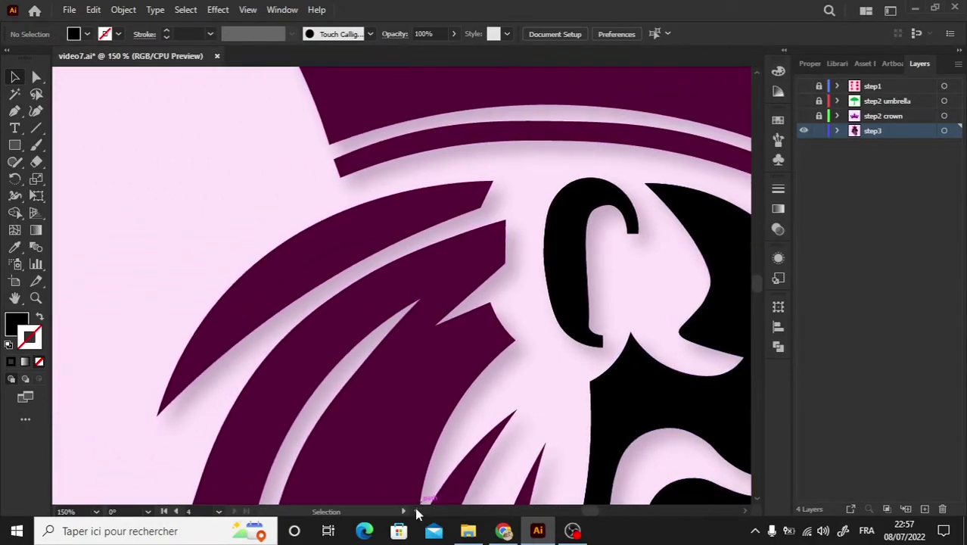
key("ctrl+plus")
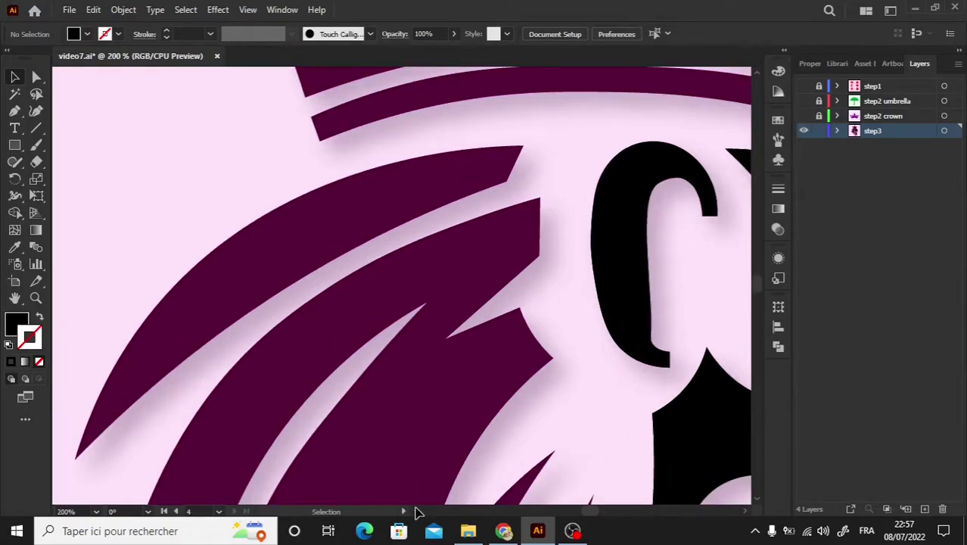
scroll(416, 513, "left", 1)
scroll(416, 513, "left", 1)
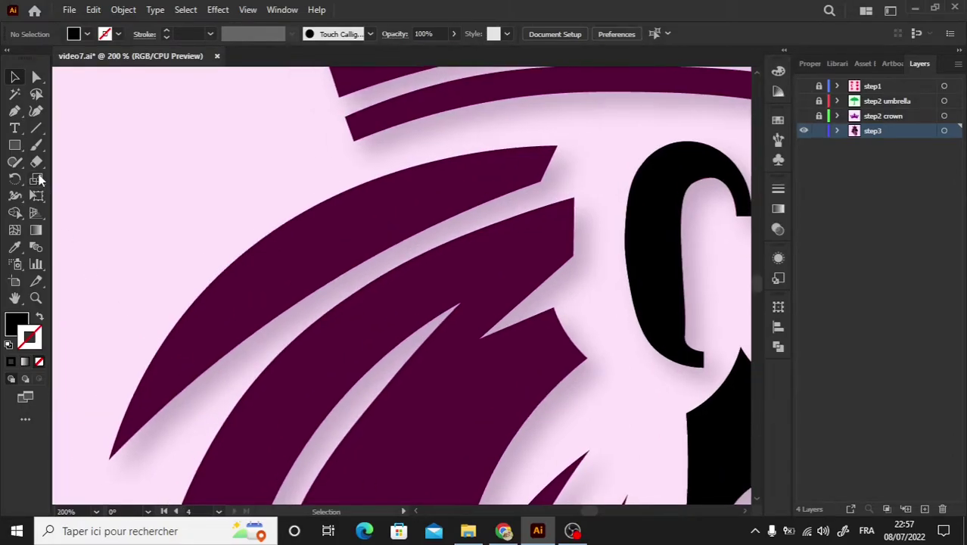
Trace the top mane strand as a closed Curvature path from lower tip to upper tip.
left_click(29, 114)
left_click(109, 459)
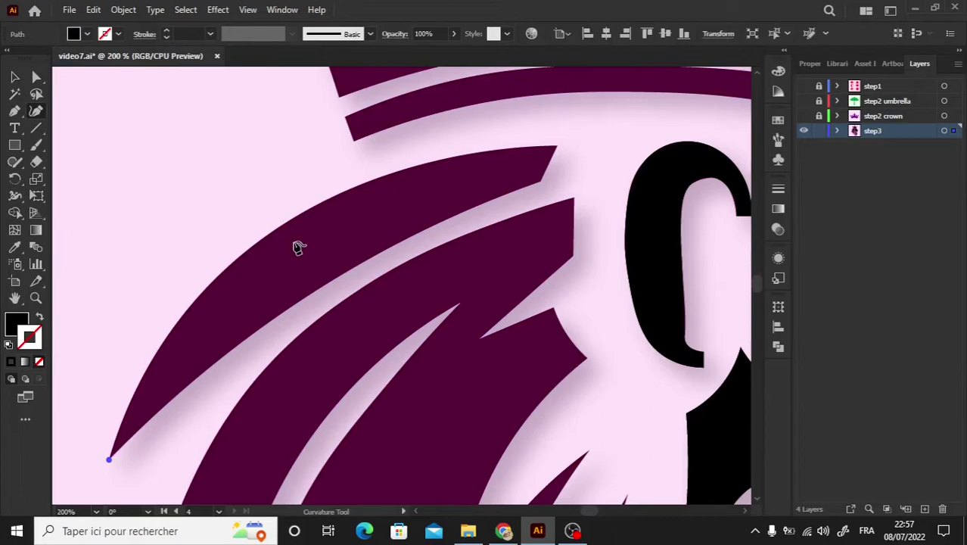
left_click(557, 147)
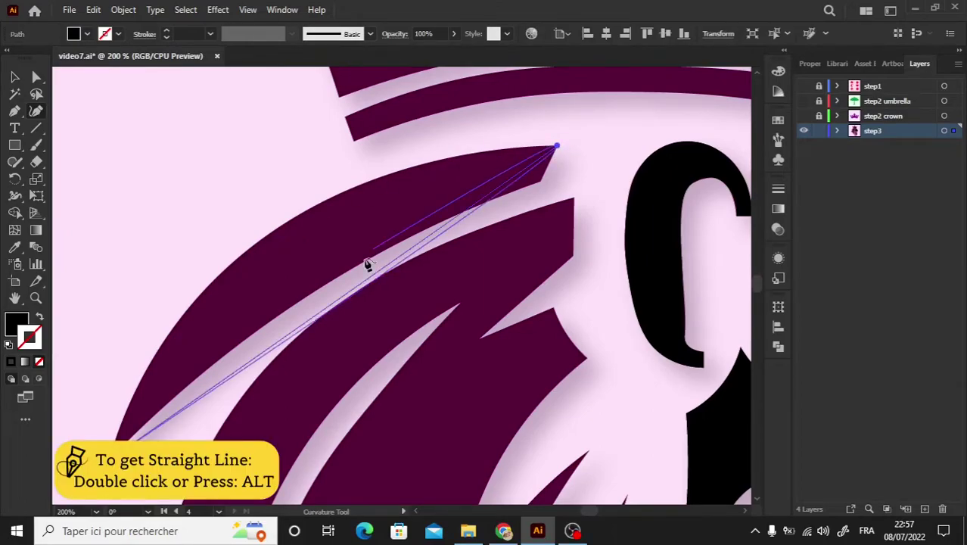
left_click(317, 207)
left_click(39, 317)
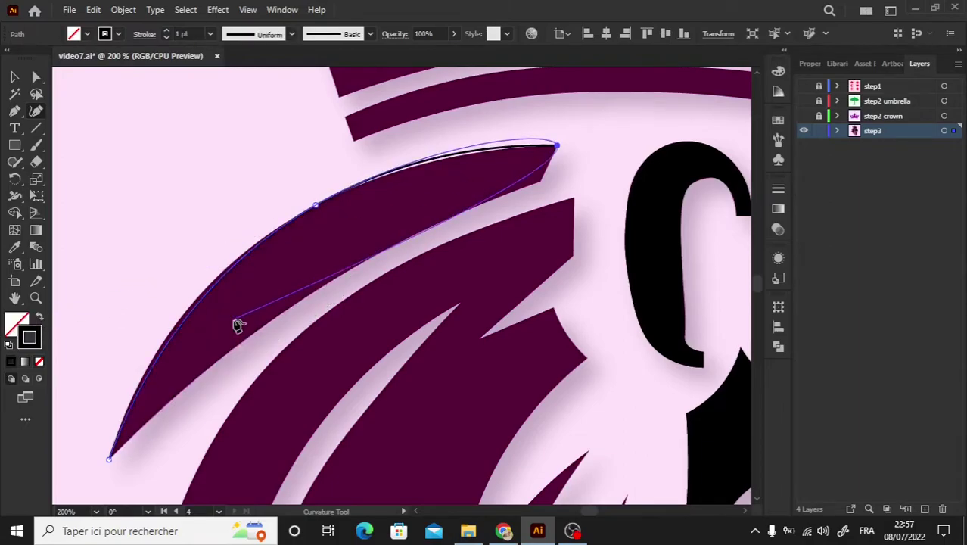
left_click(189, 308)
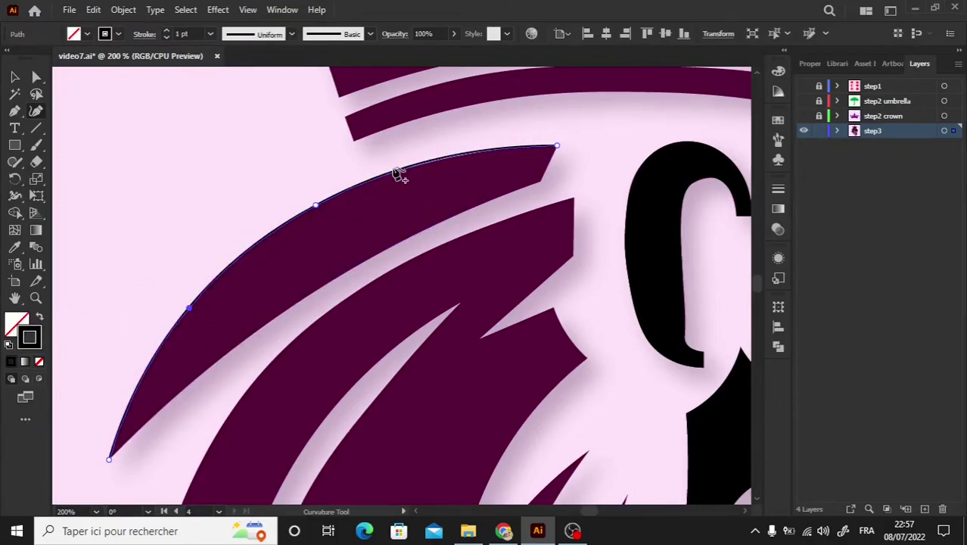
left_click(556, 146)
left_click(540, 182)
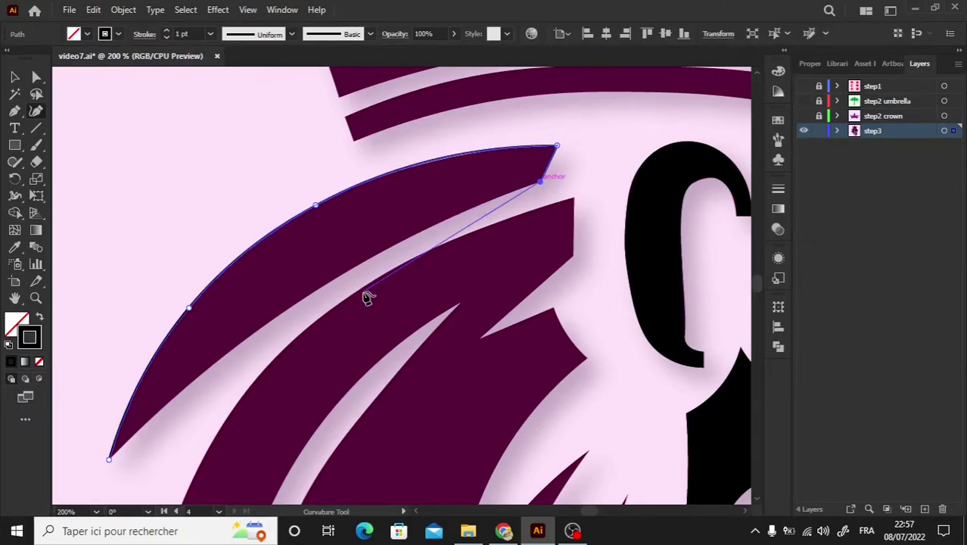
left_click(110, 461)
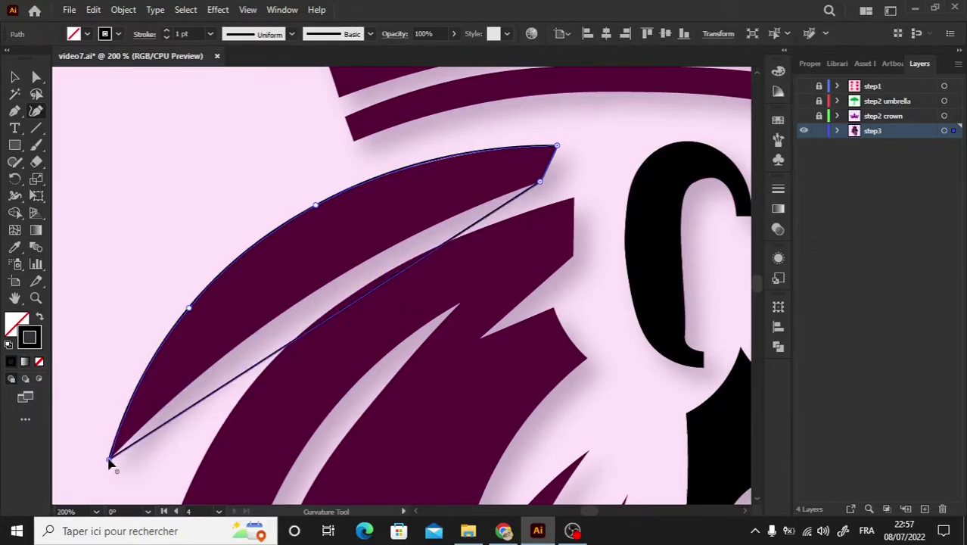
left_click_drag(346, 312, 333, 282)
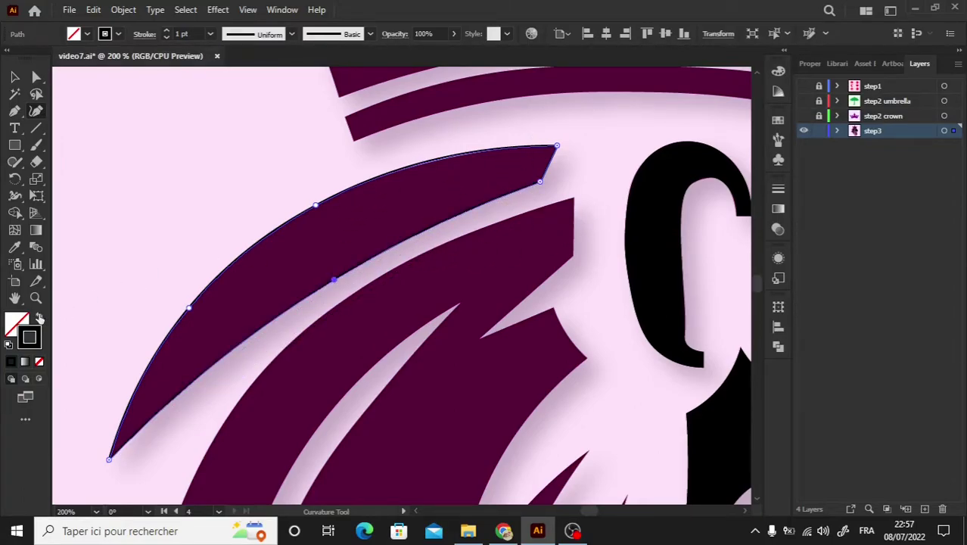
Fill the traced strand solid black and deselect it.
left_click(40, 318)
left_click(15, 76)
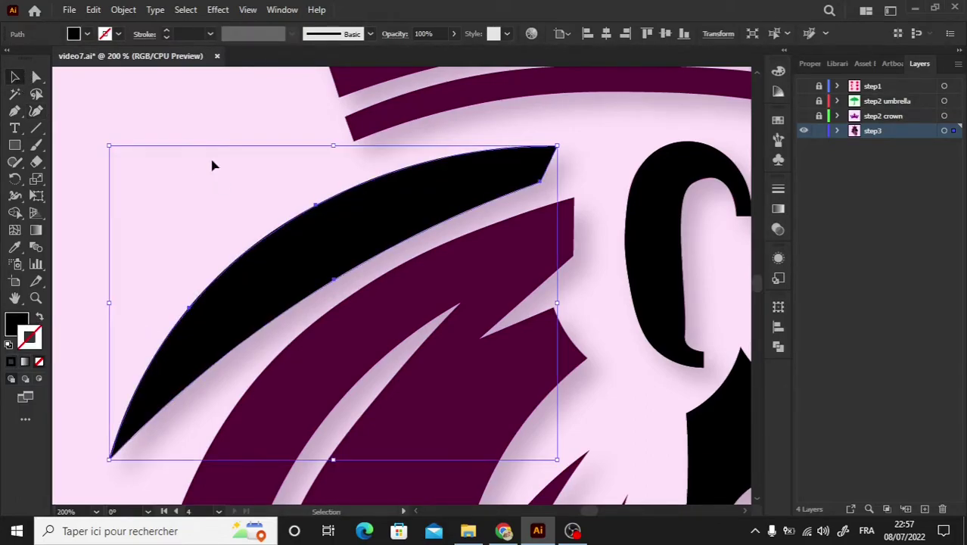
left_click(212, 119)
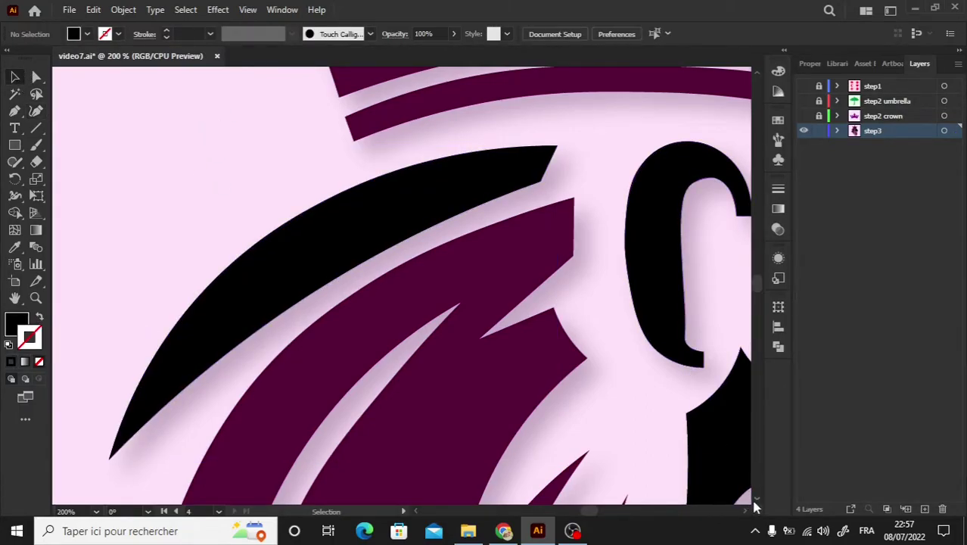
Begin an unfilled Curvature path at the next strand's top corner, with sharp corners around its notch.
scroll(754, 506, "down", 3)
left_click(36, 111)
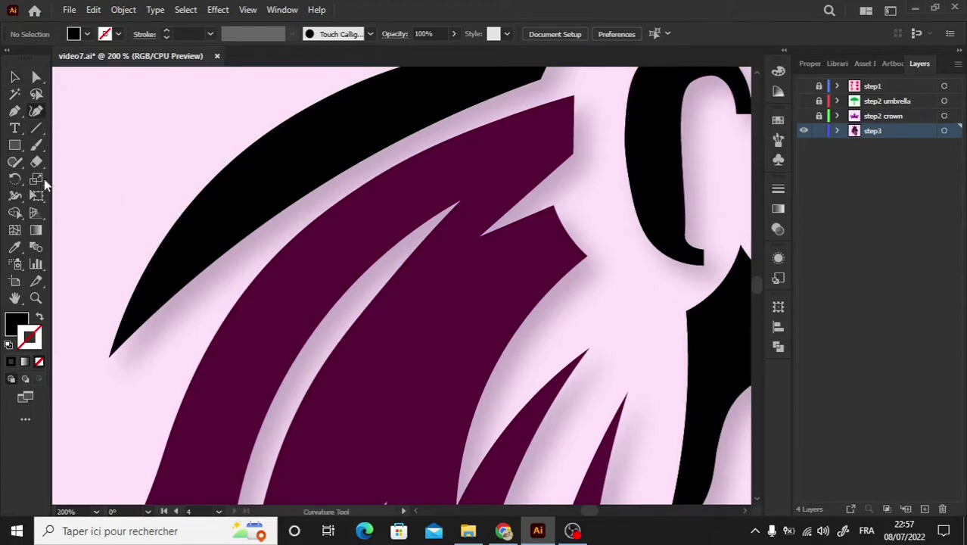
left_click(41, 317)
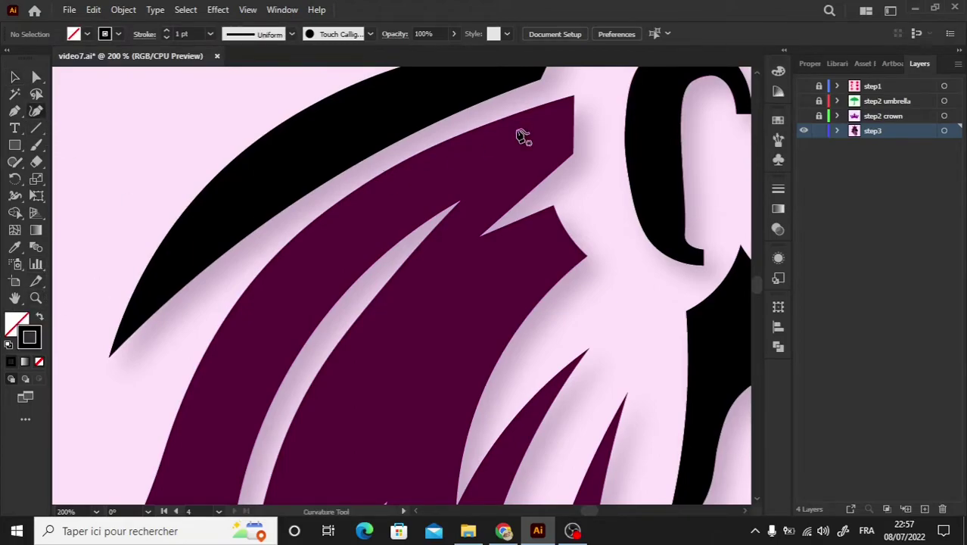
left_click(573, 97)
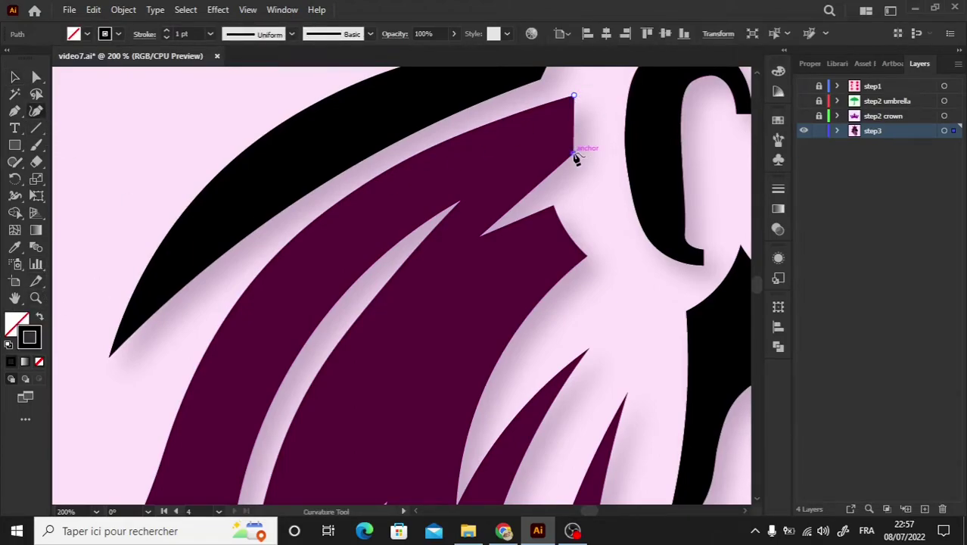
double_click(574, 154)
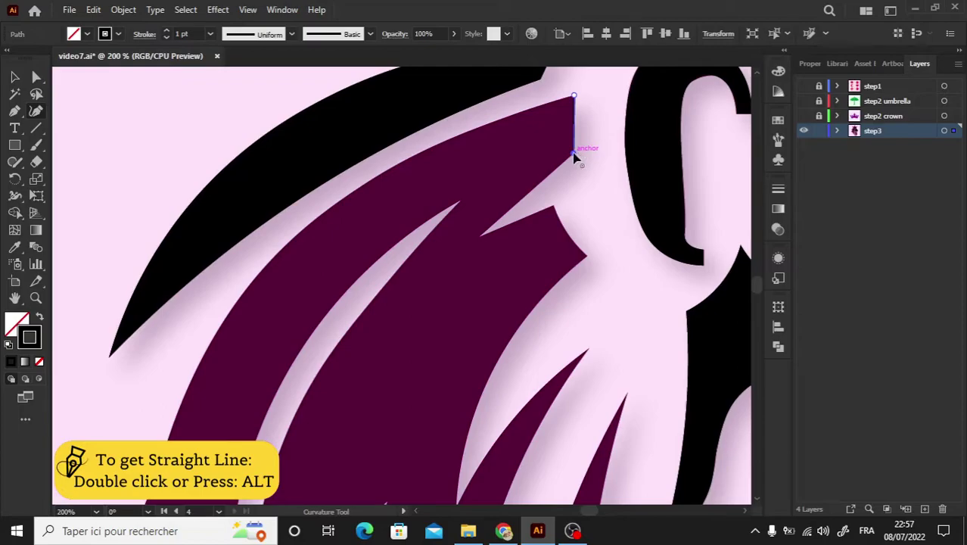
double_click(478, 237)
double_click(553, 206)
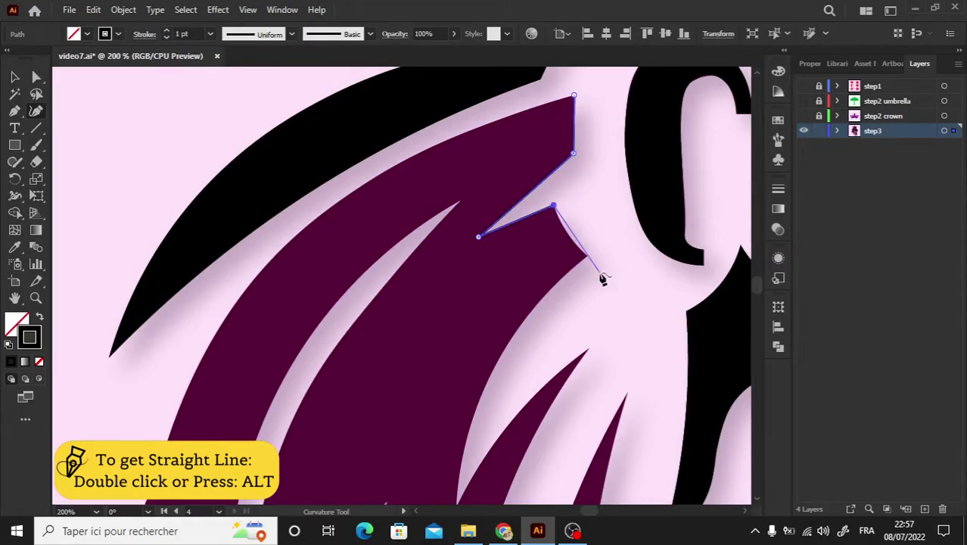
double_click(568, 234)
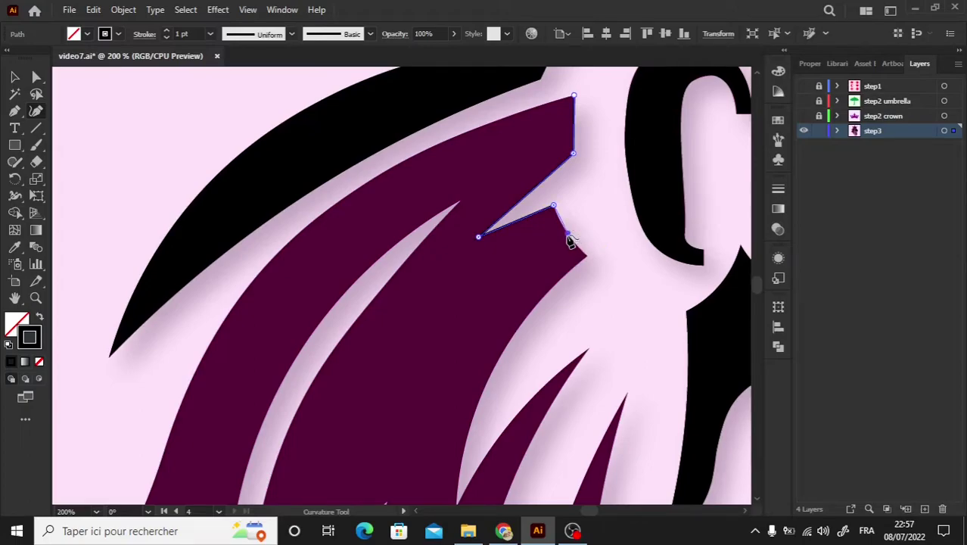
double_click(588, 256)
Trace the inner slit's corners and curved sides, continuing the outline down the strand's edge.
scroll(753, 281, "down", 3)
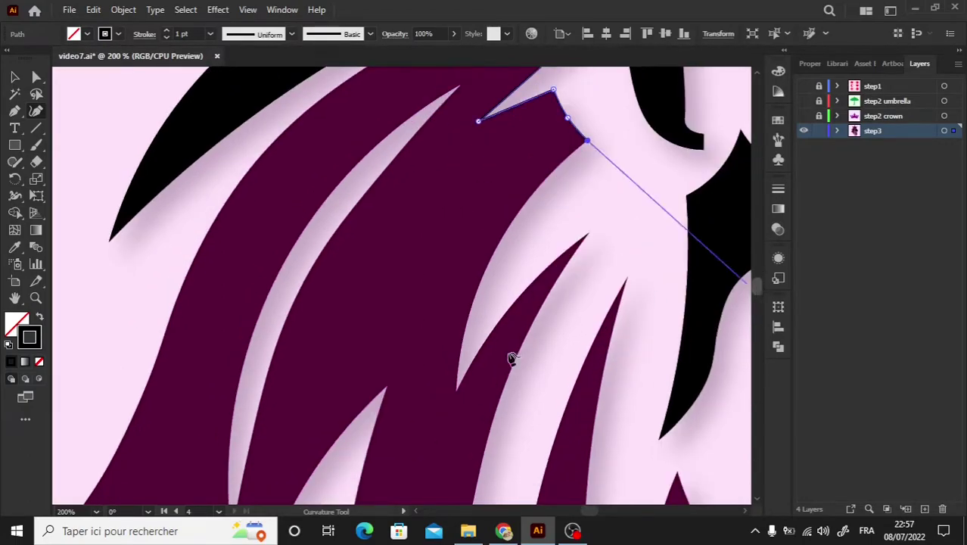
double_click(455, 389)
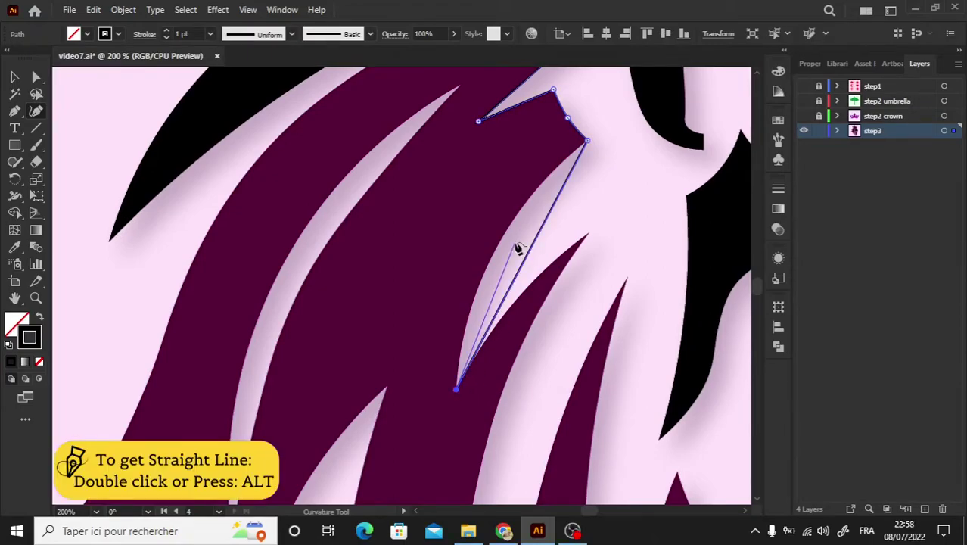
left_click_drag(527, 252, 497, 245)
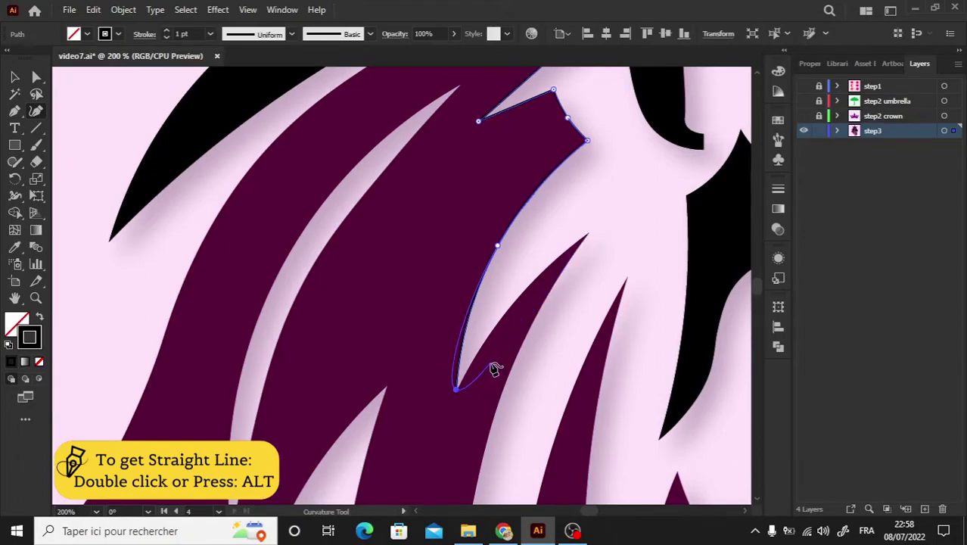
double_click(589, 234)
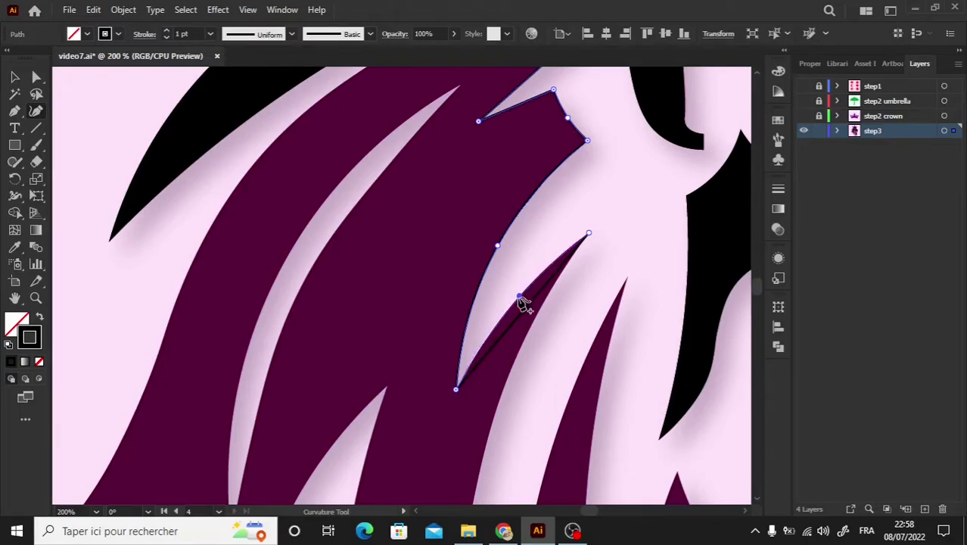
left_click(520, 296)
scroll(758, 280, "down", 3)
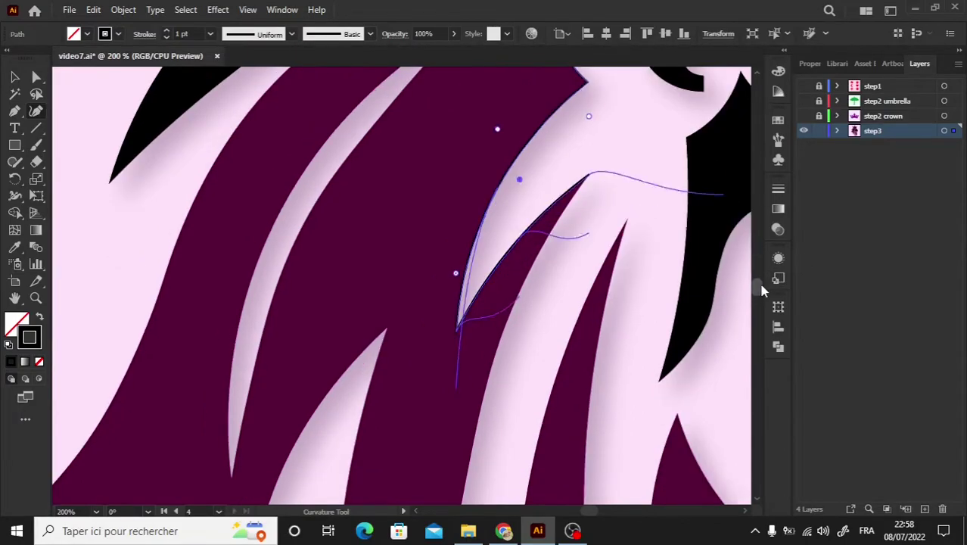
scroll(758, 280, "down", 2)
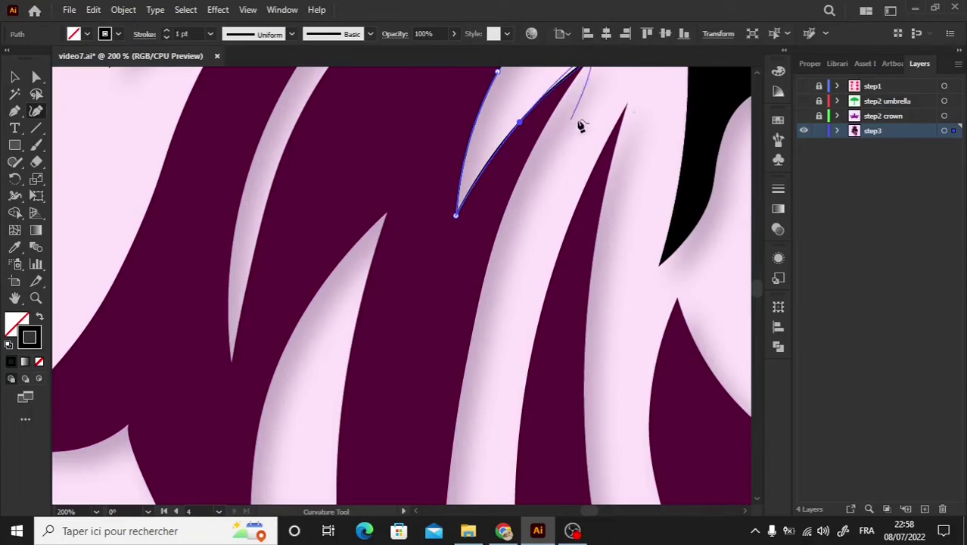
scroll(757, 64, "up", 1)
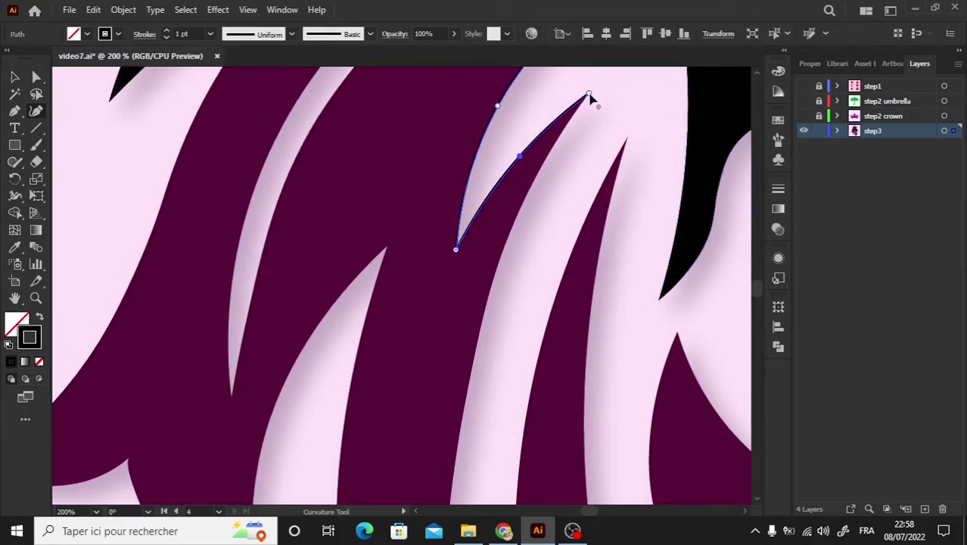
left_click(588, 96)
left_click(465, 396)
Zoom out and anchor the outline at the strand's lower end.
key("ctrl+minus")
key("ctrl+minus")
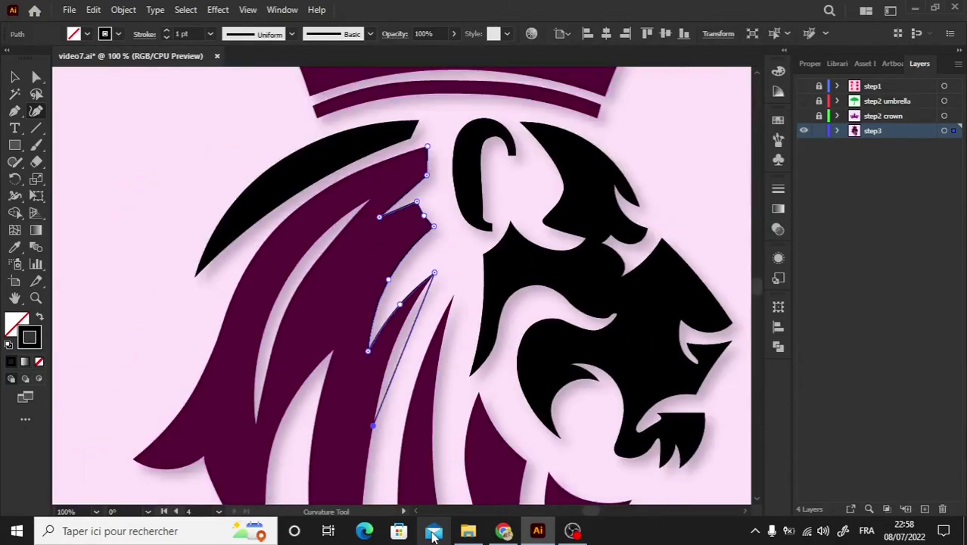
key("ctrl+minus")
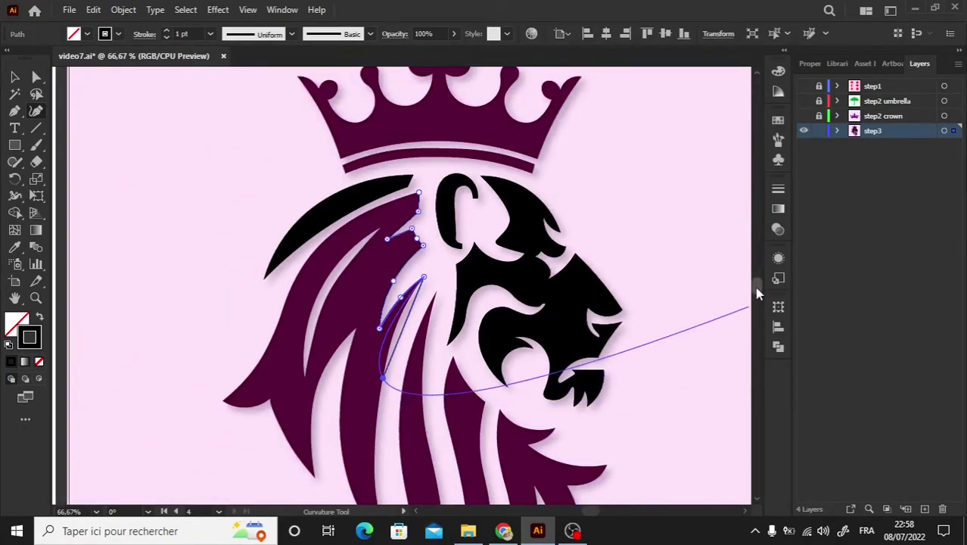
scroll(757, 283, "down", 2)
scroll(757, 283, "down", 1)
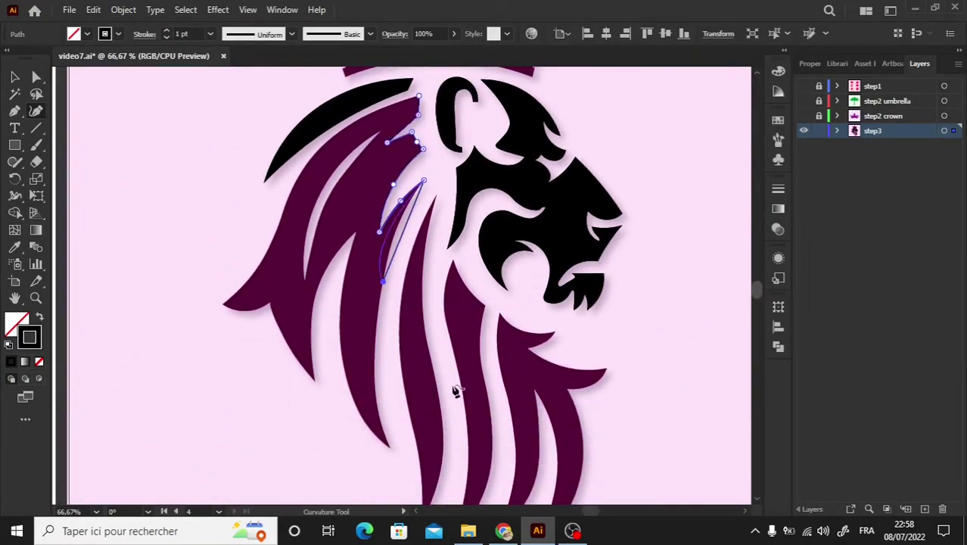
left_click(390, 447)
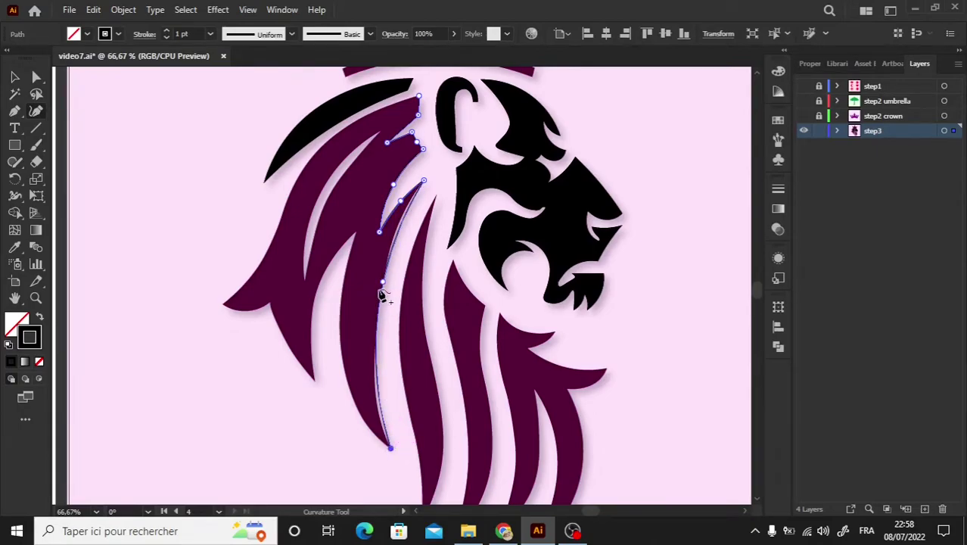
scroll(388, 283, "up", 1)
scroll(388, 283, "up", 2)
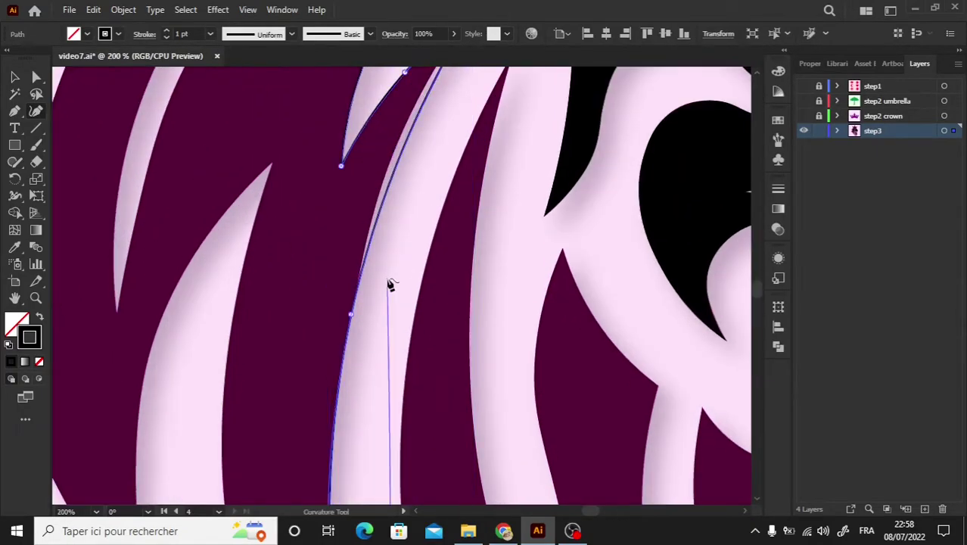
scroll(759, 78, "up", 1)
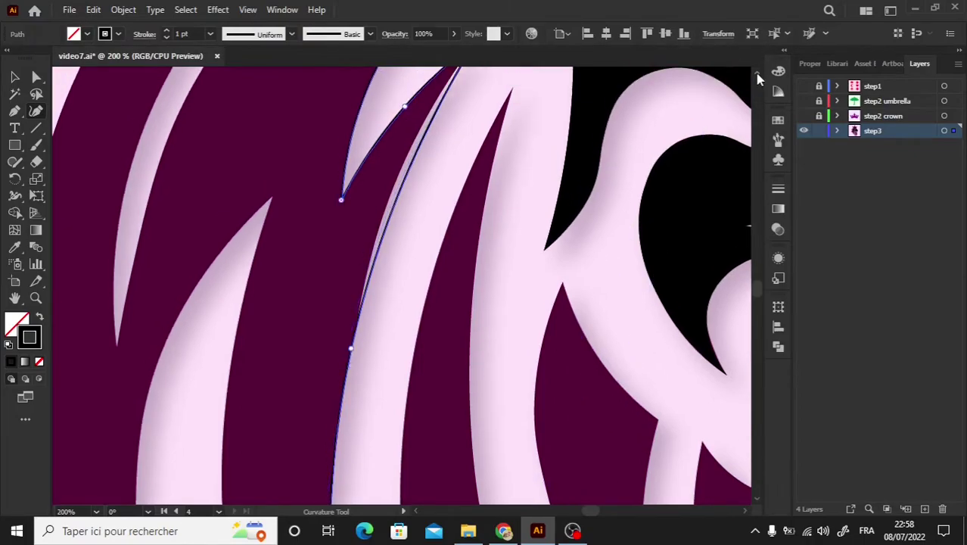
scroll(759, 78, "up", 2)
Add curve points down the strand's inner edge, bending the segments to hug it, then zoom out.
left_click(389, 250)
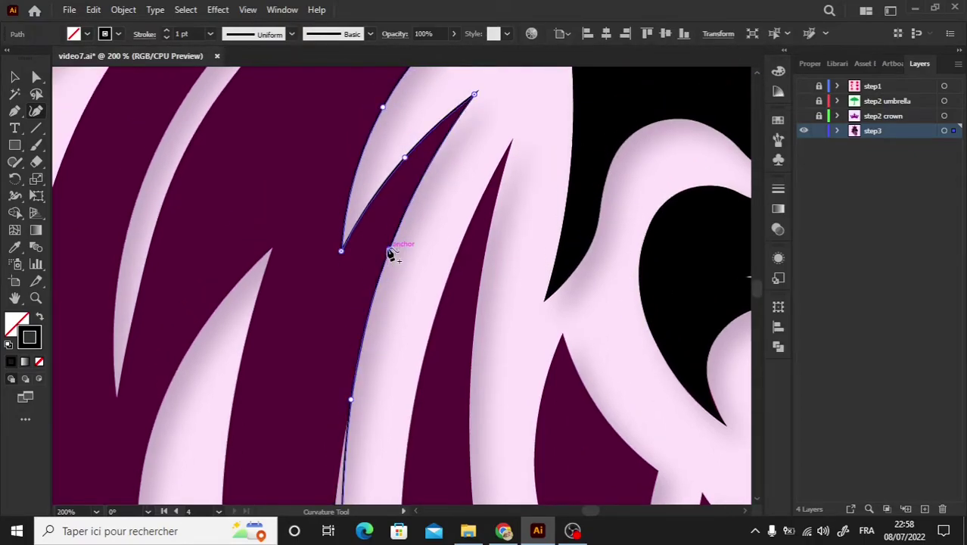
left_click_drag(756, 287, 757, 299)
left_click_drag(352, 426, 328, 425)
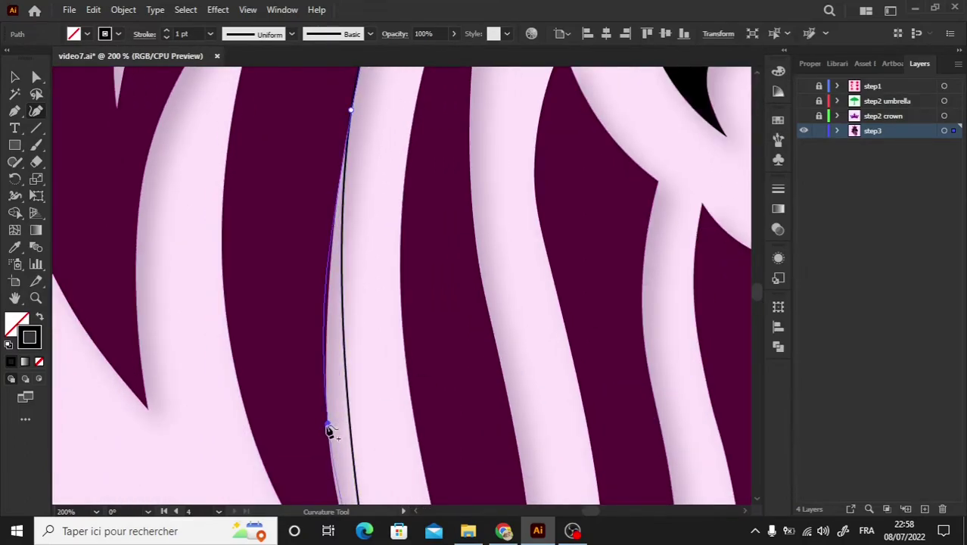
left_click(340, 503)
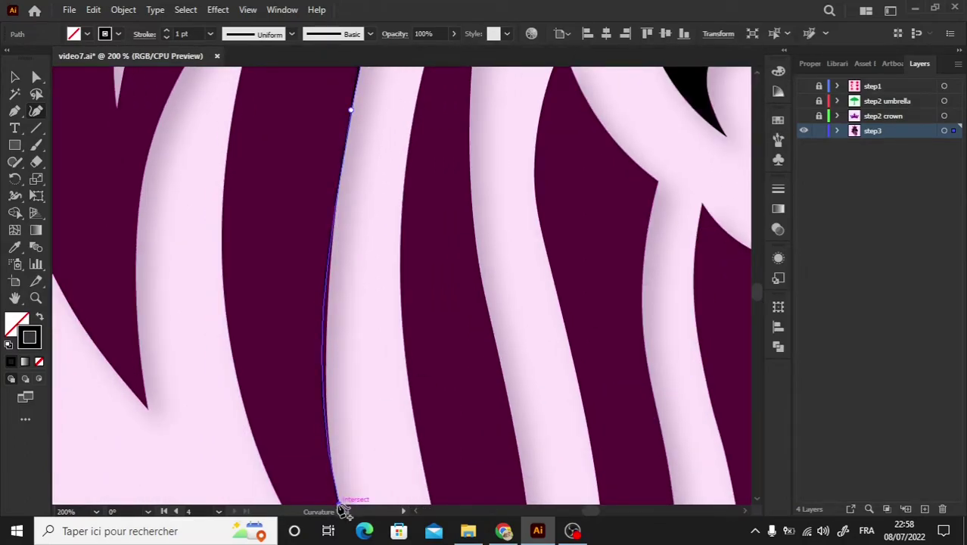
left_click_drag(756, 292, 756, 298)
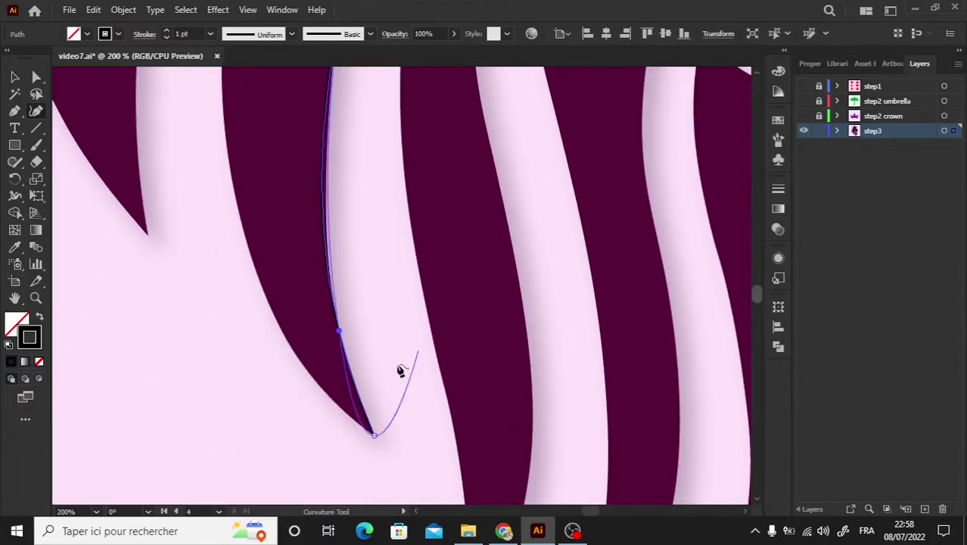
left_click_drag(326, 184, 327, 182)
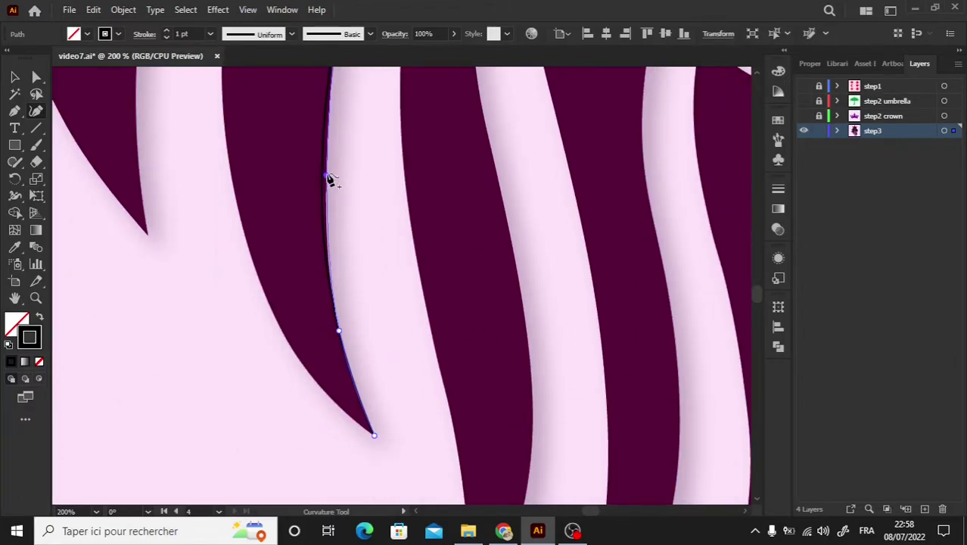
key("ctrl+minus")
key("ctrl+minus")
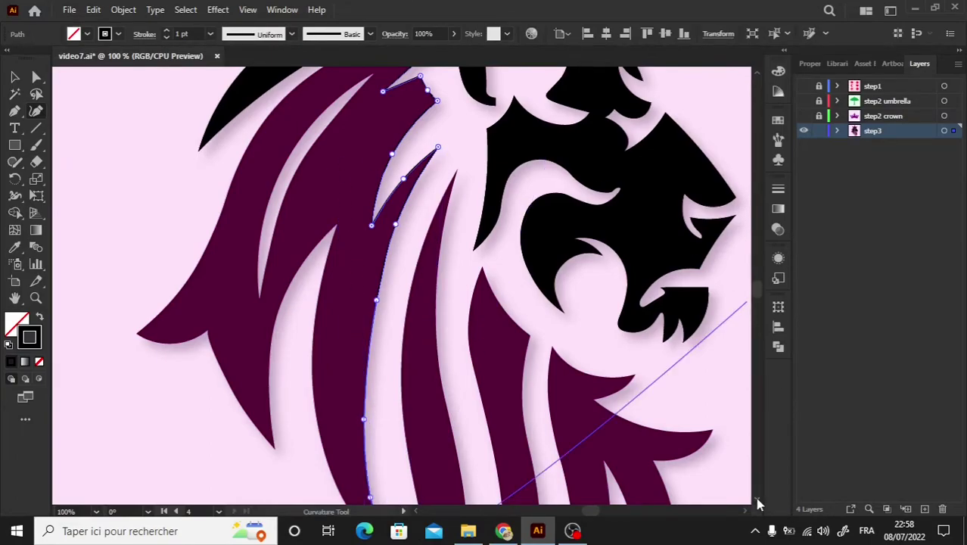
Extend the outline along the strand's left edge to a sharp corner at its tip.
scroll(759, 505, "down", 3)
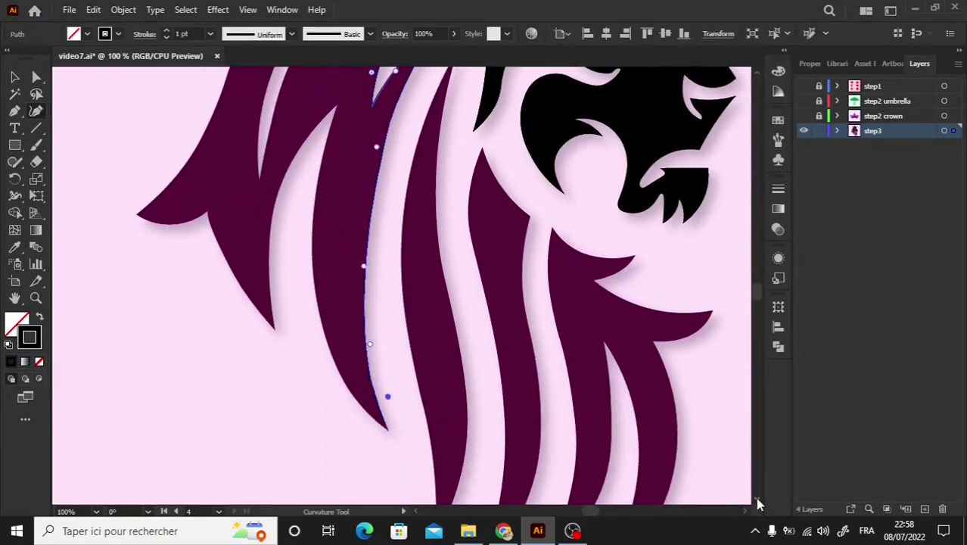
left_click(387, 430)
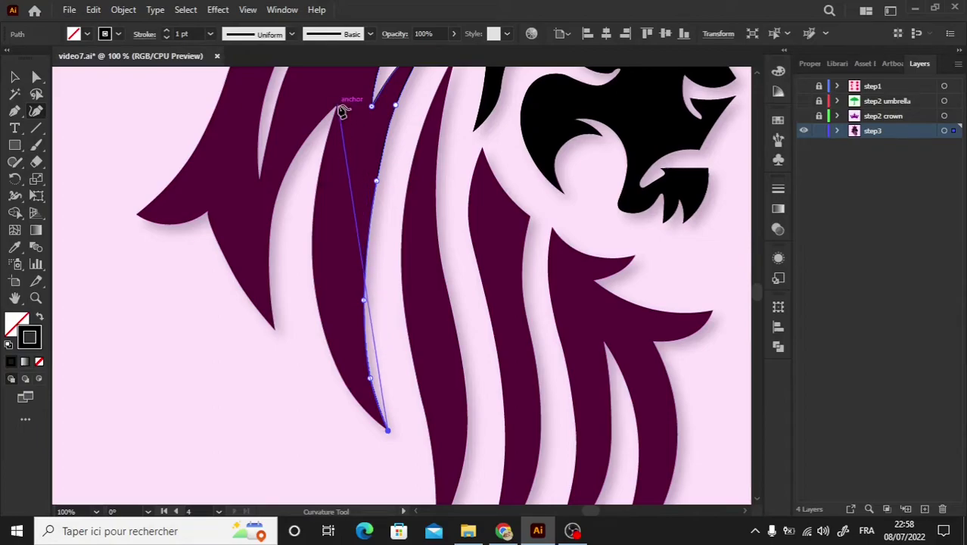
left_click(339, 106)
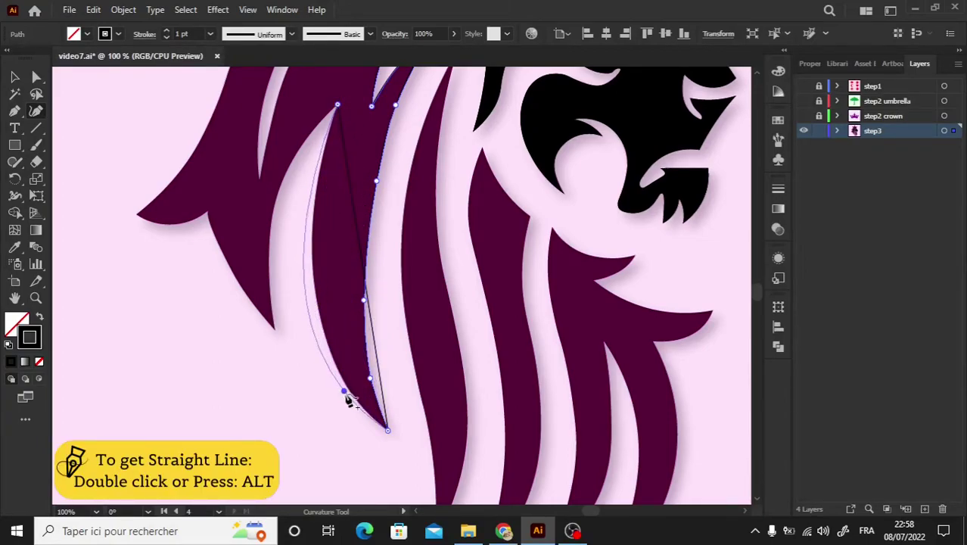
left_click(350, 391)
left_click_drag(317, 296, 313, 281)
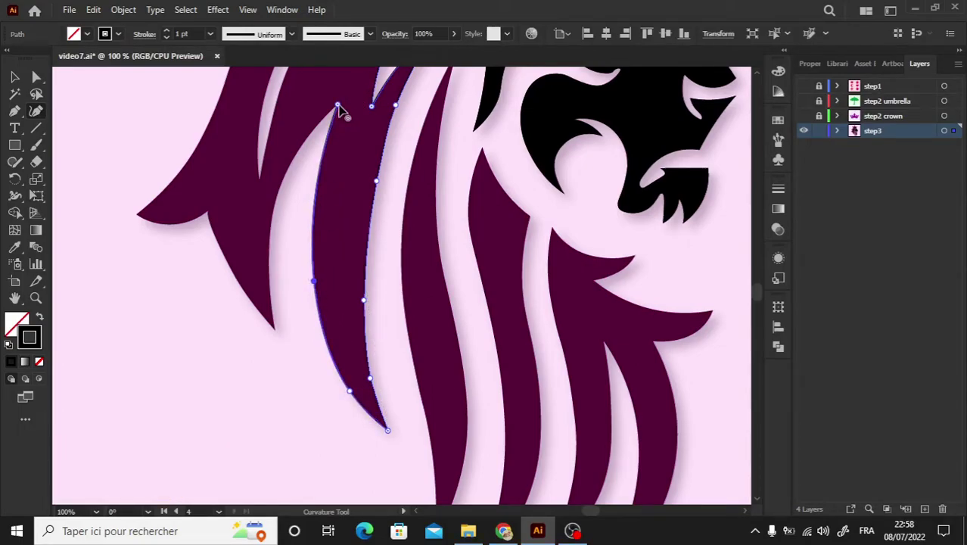
double_click(275, 329)
left_click_drag(301, 262, 270, 230)
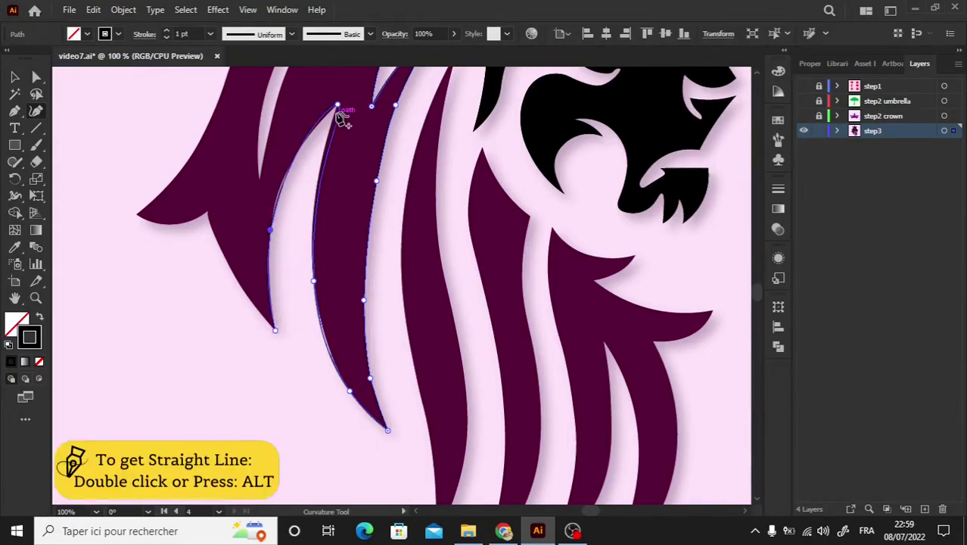
Trace the next strand's edge and sharp tip out to the mane's far left tip.
left_click(291, 169)
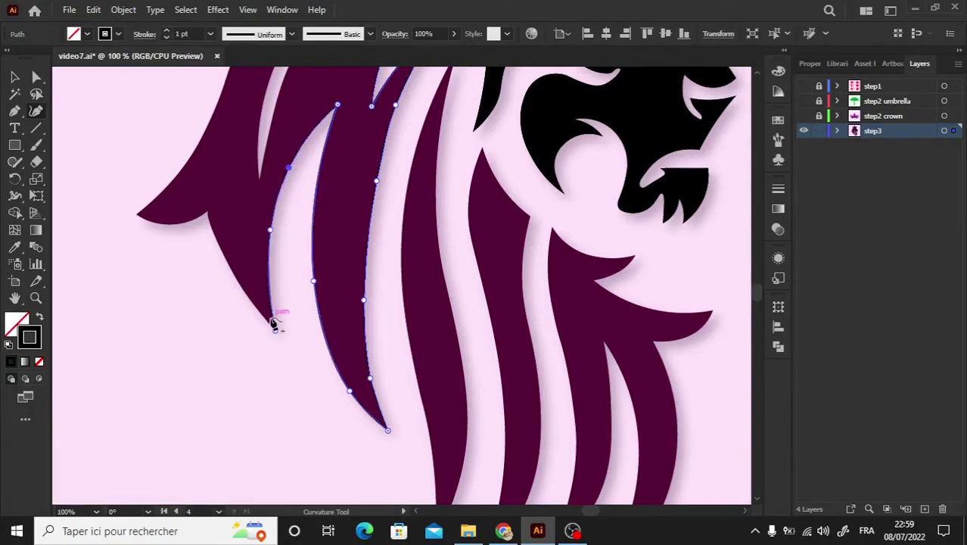
double_click(209, 211)
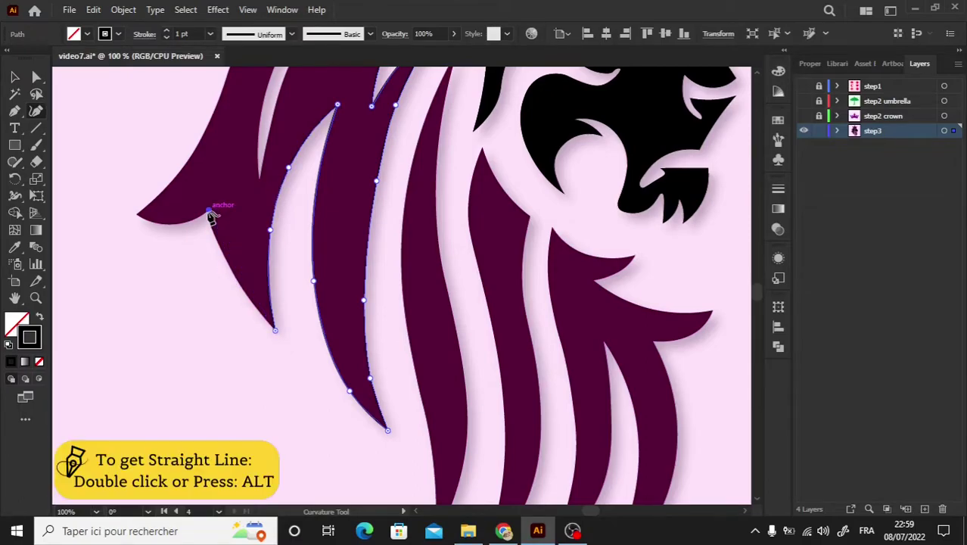
left_click(237, 281)
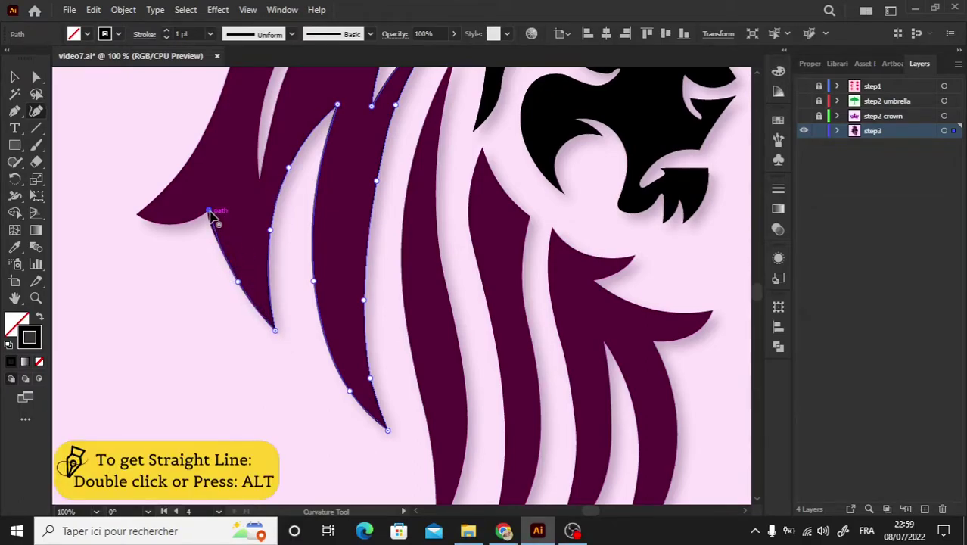
left_click(137, 216)
left_click_drag(173, 219, 171, 224)
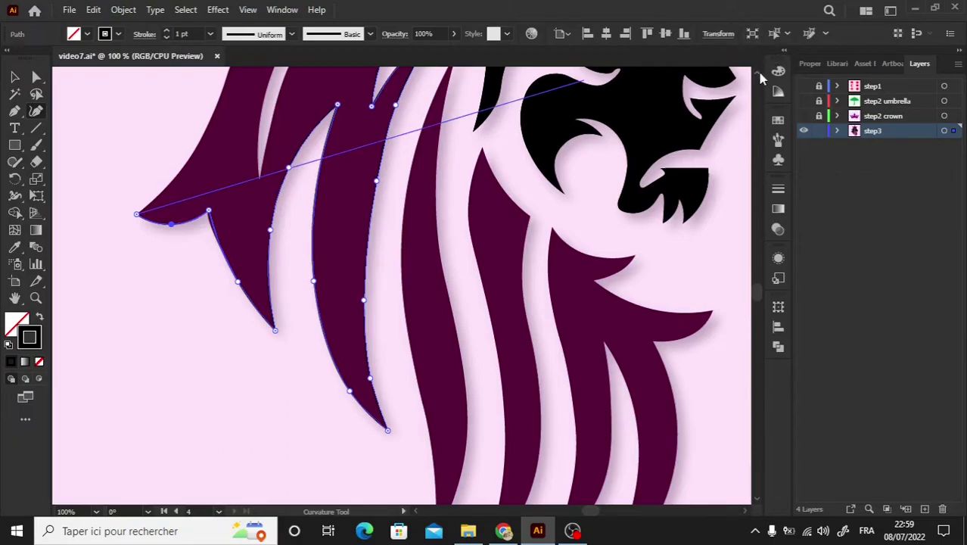
scroll(749, 76, "up", 5)
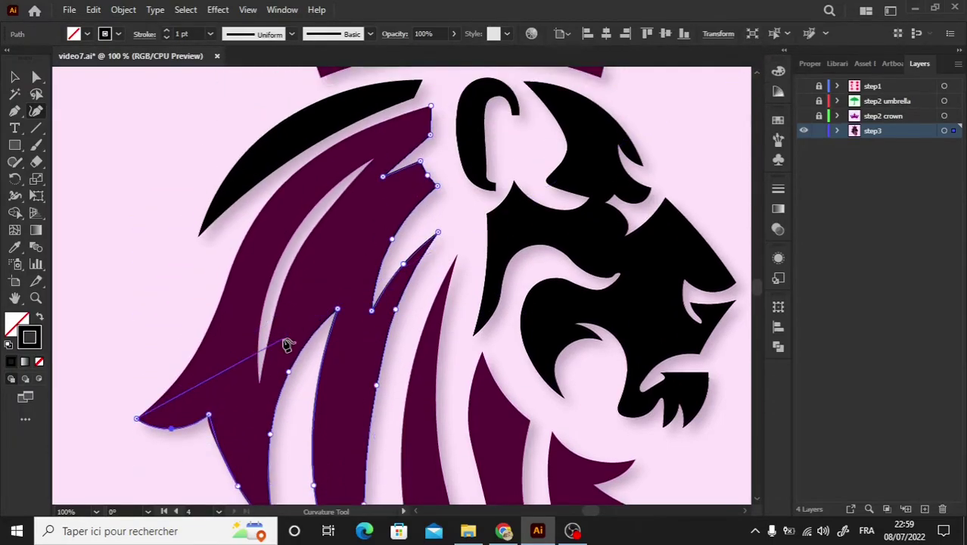
Trace up the mane's outer left edge, close the outline at the top, and refine its points.
left_click(174, 386)
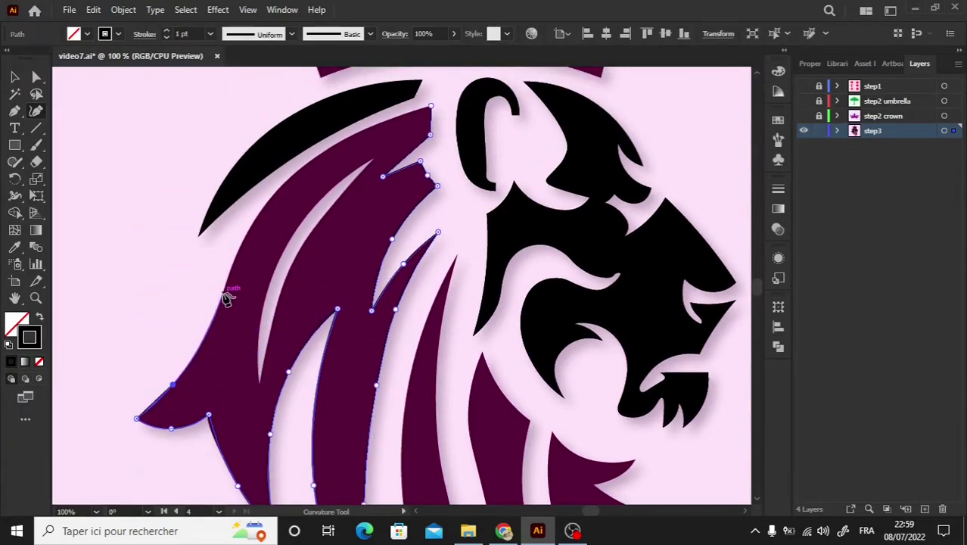
left_click(222, 292)
left_click(270, 199)
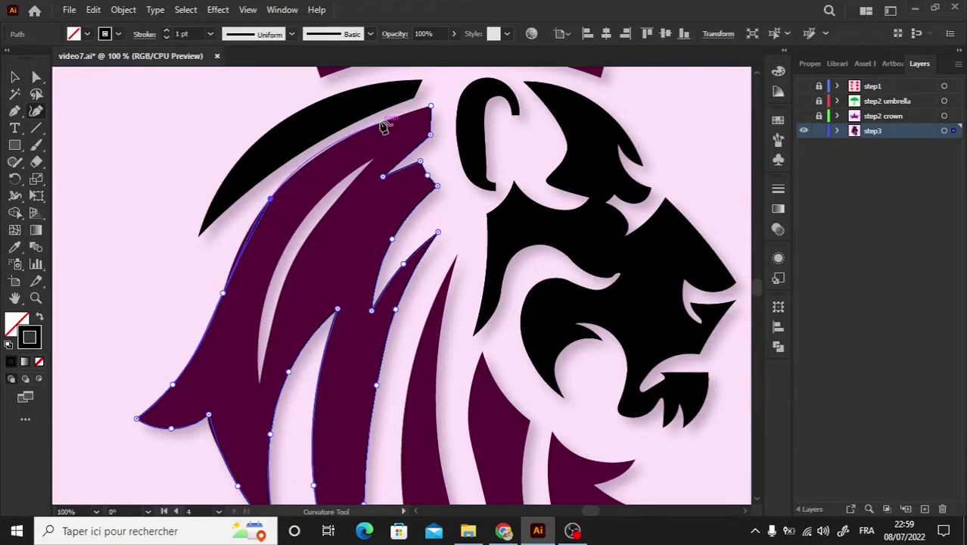
left_click(431, 107)
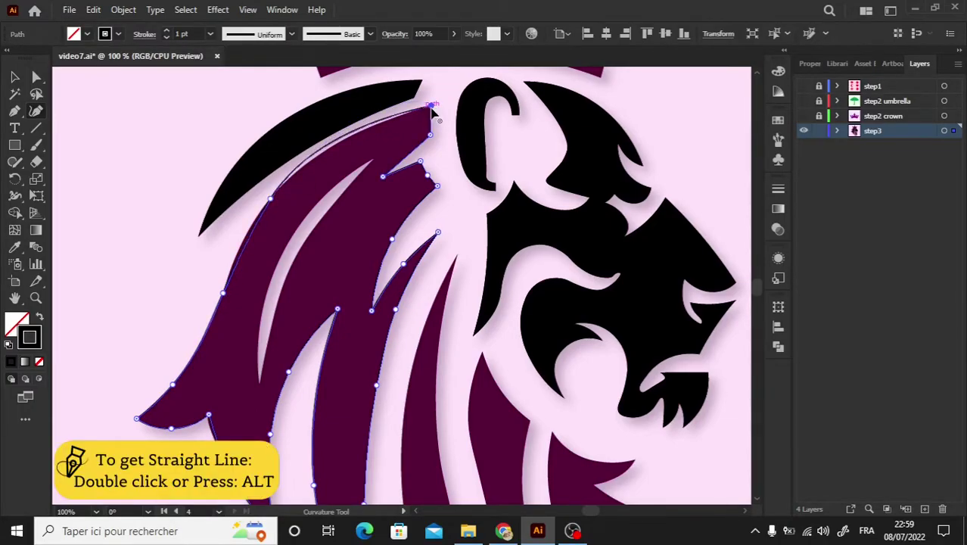
left_click_drag(270, 200, 242, 243)
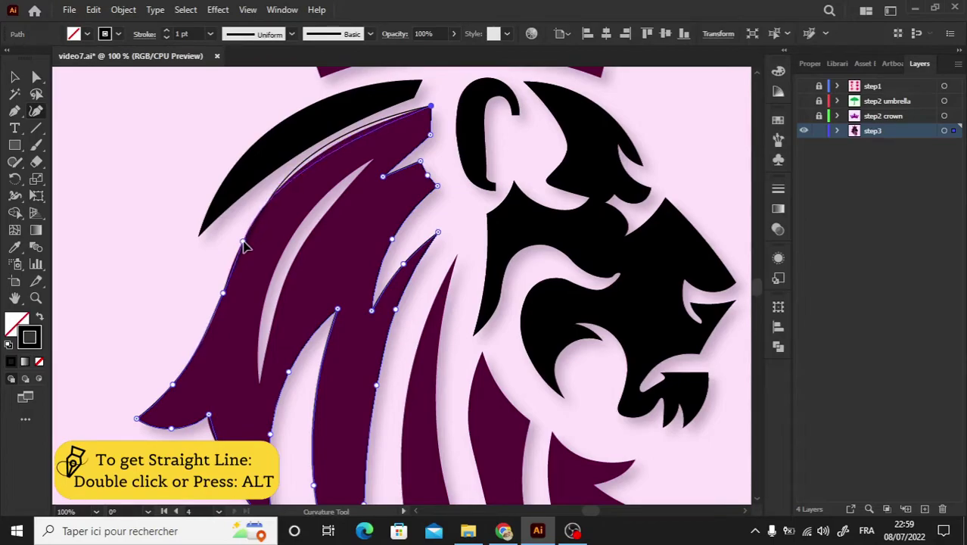
left_click(330, 149)
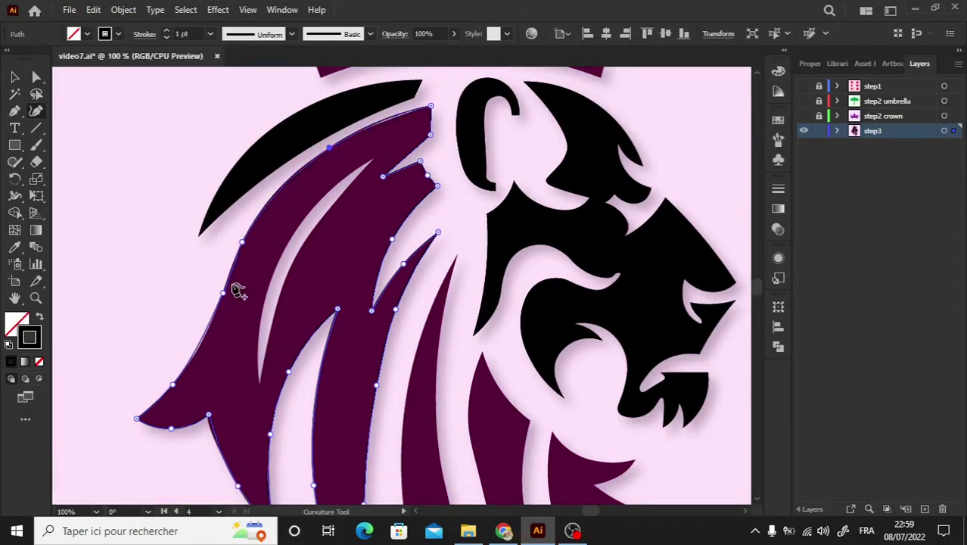
left_click(202, 344)
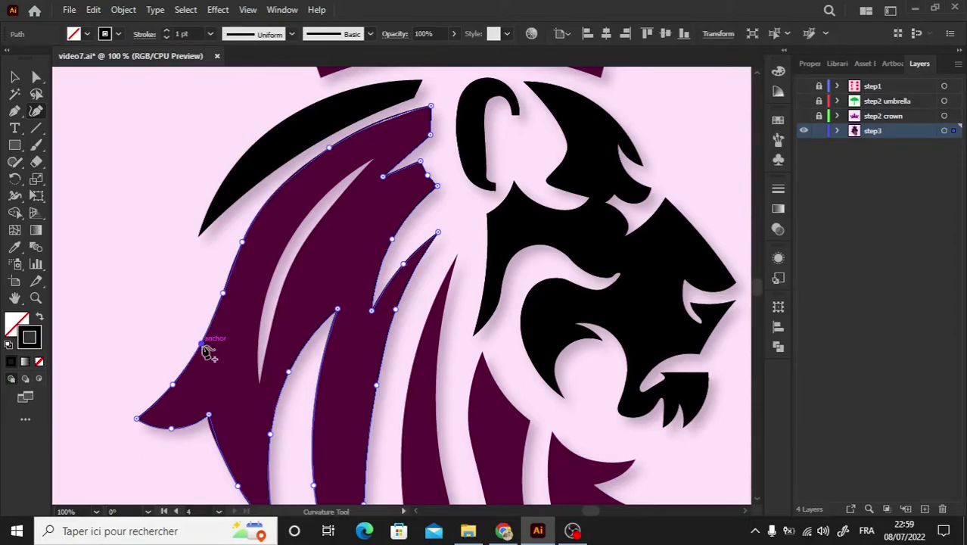
left_click(205, 415)
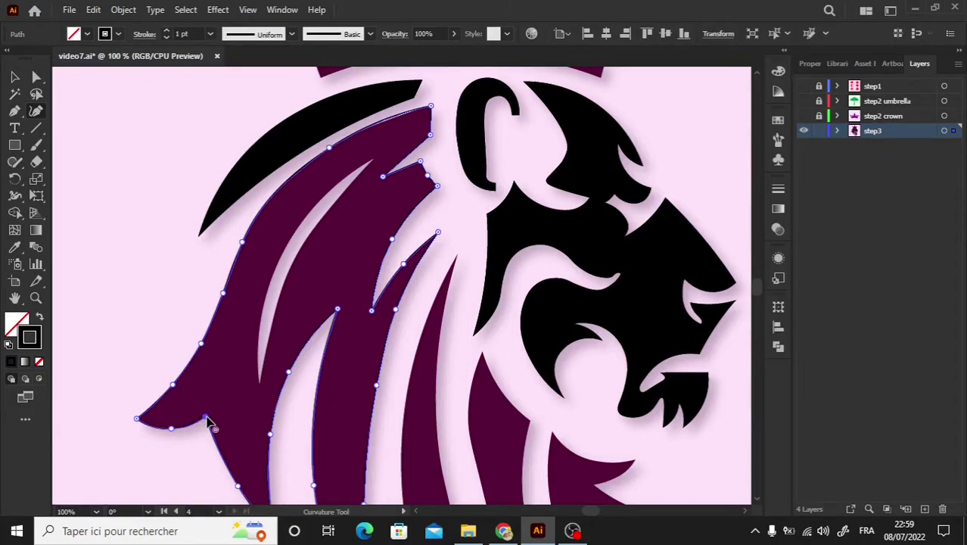
Preview the mane outline with a solid fill, revert it to unfilled, and deselect it.
left_click(41, 320)
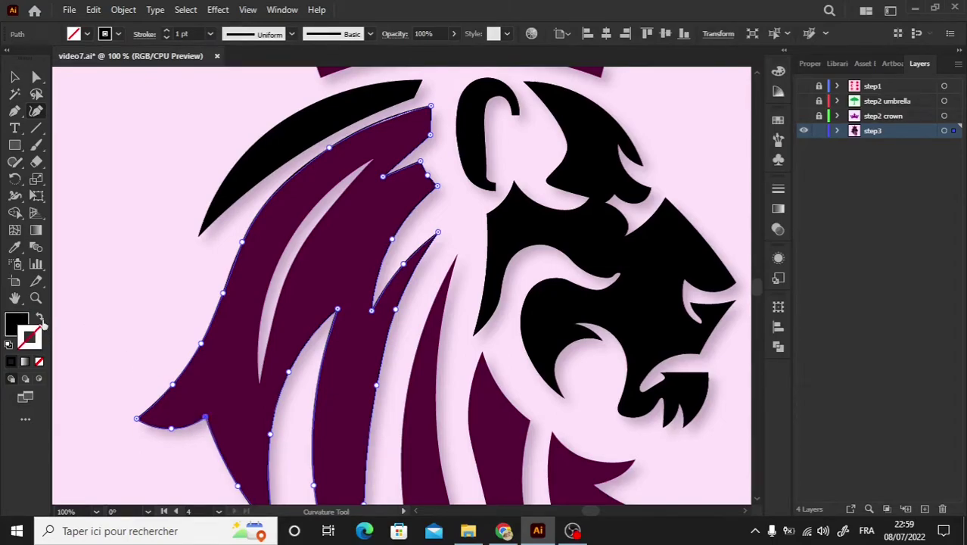
left_click(41, 320)
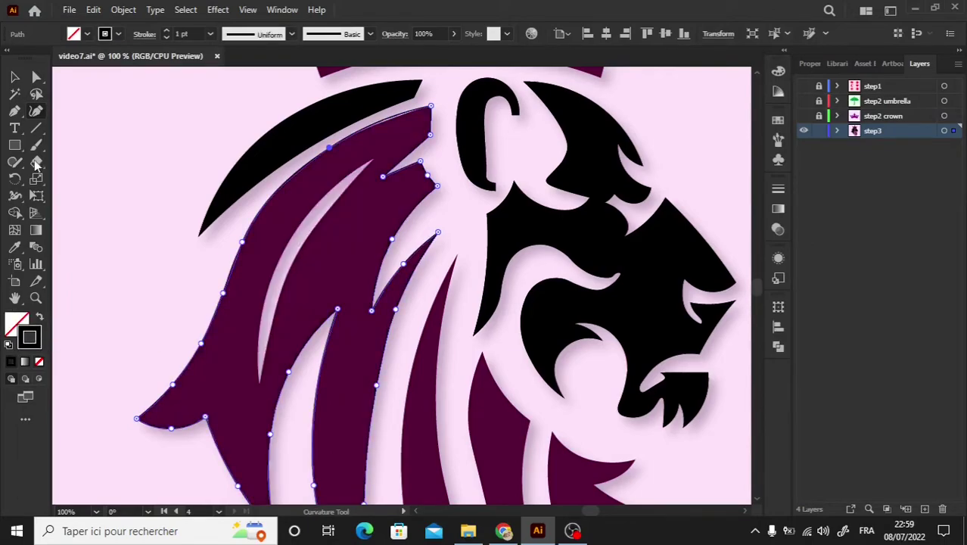
left_click(14, 76)
left_click(80, 194)
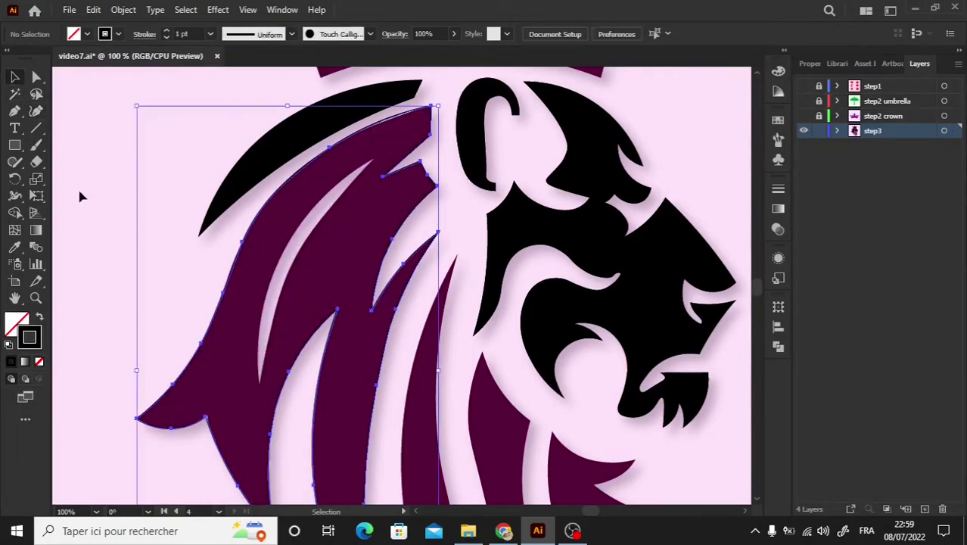
left_click(36, 110)
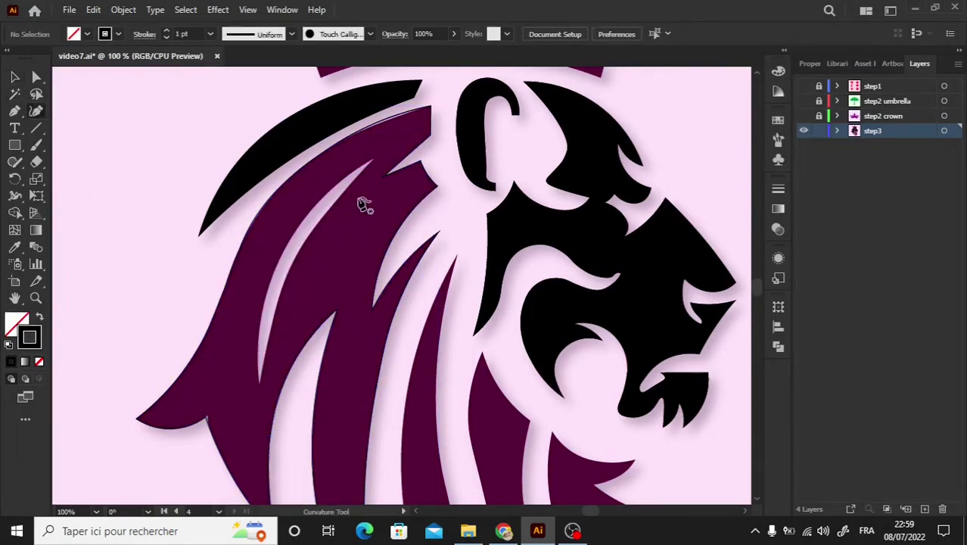
Trace the thin curved sliver in the upper mane gap and refine its curve.
left_click(373, 160)
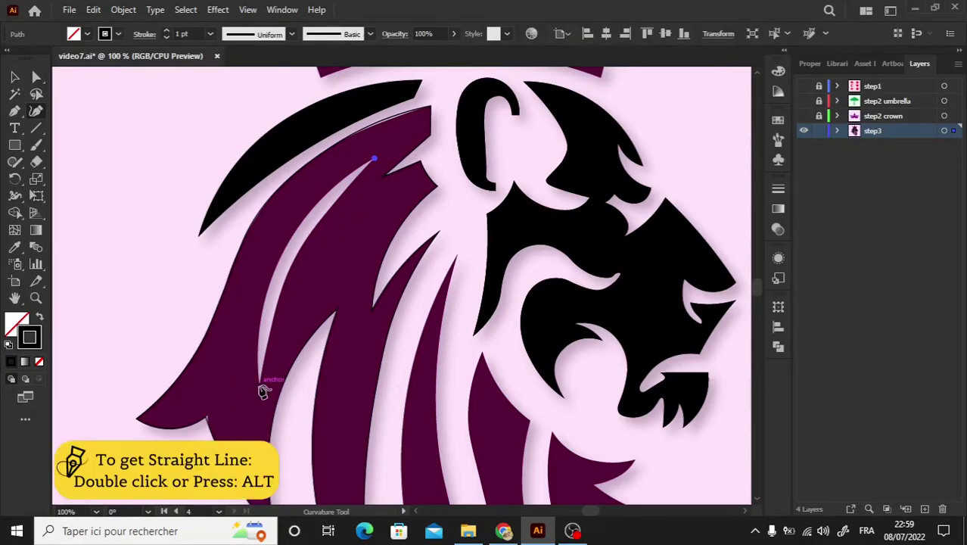
left_click(259, 384)
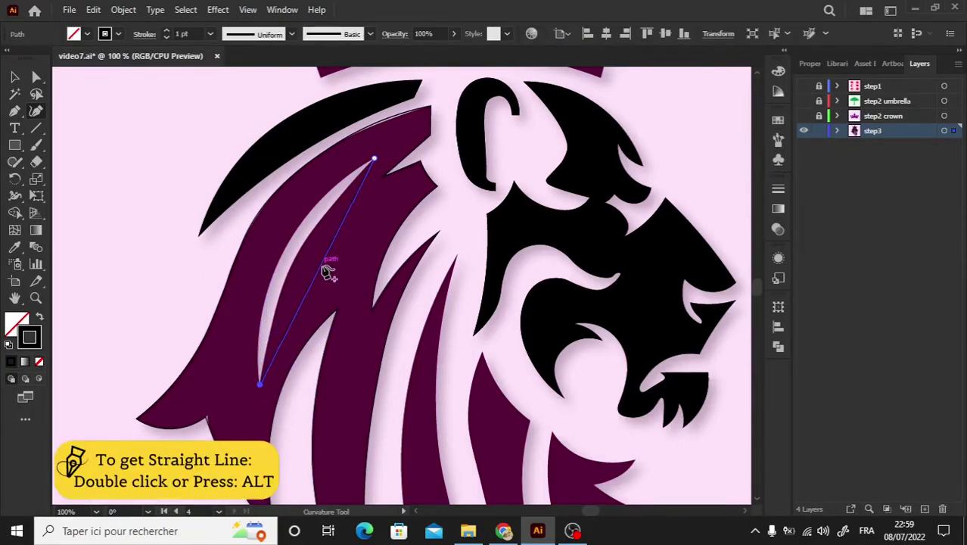
left_click_drag(327, 271, 293, 264)
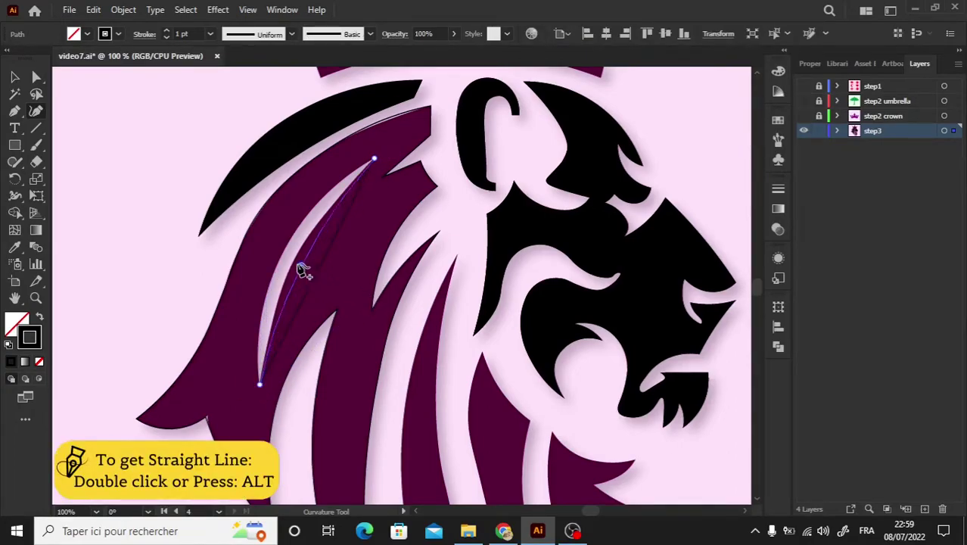
left_click(260, 382)
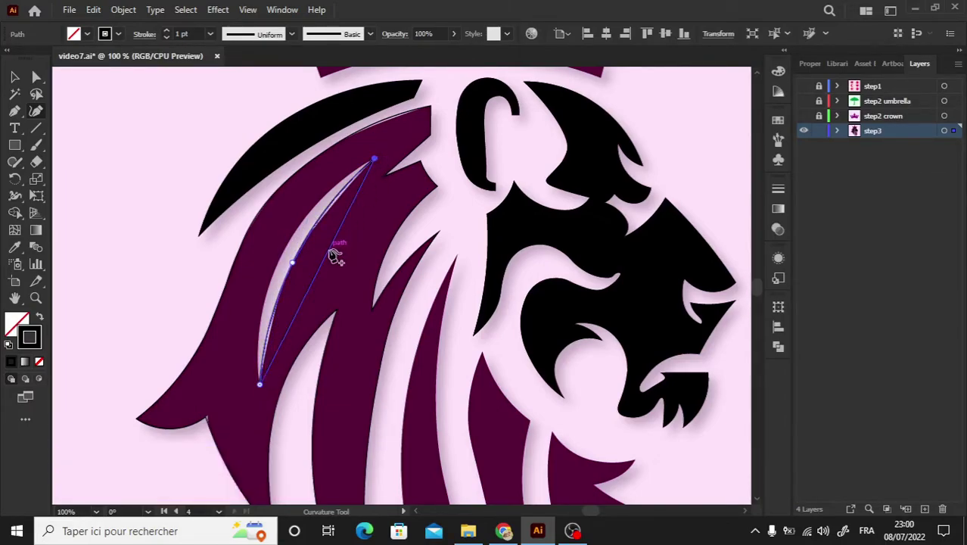
left_click_drag(293, 263, 281, 249)
key("ctrl+z")
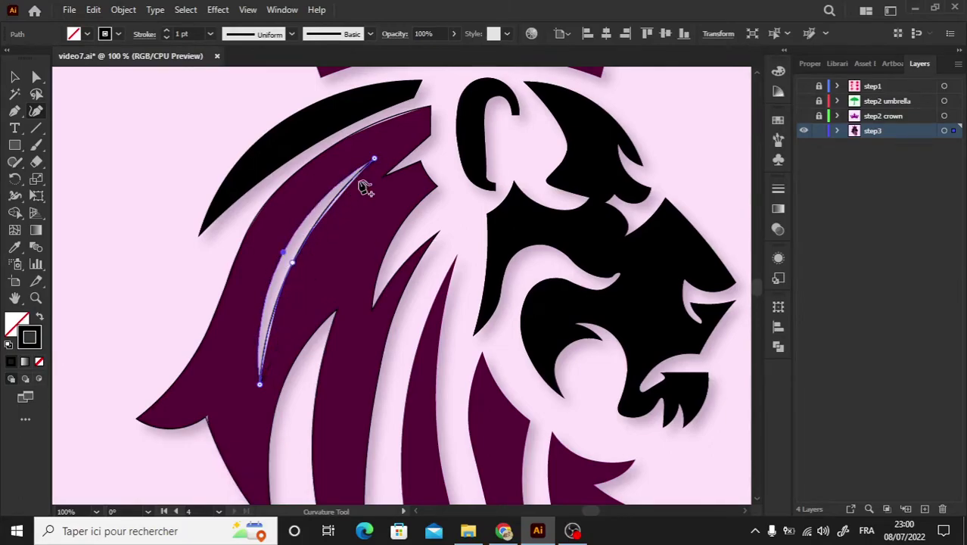
left_click(270, 331)
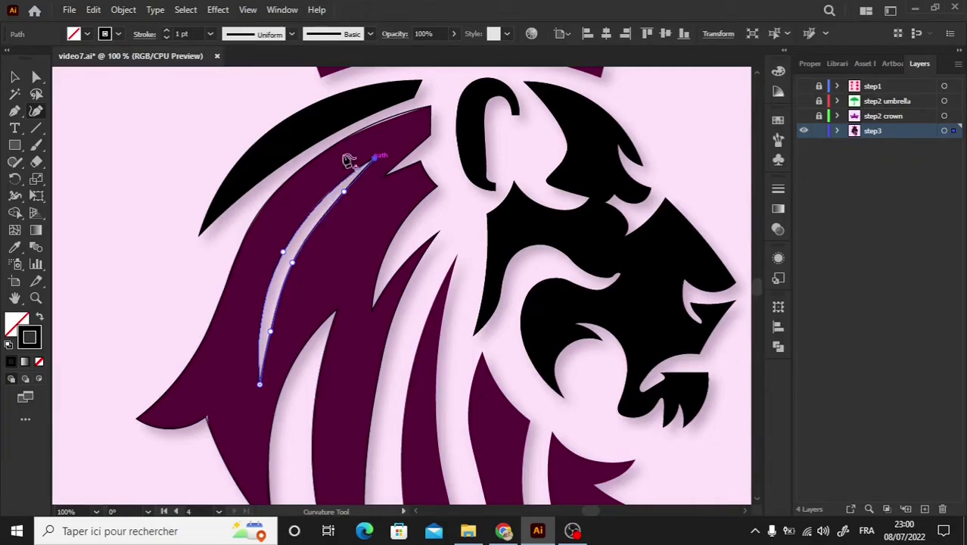
Add an anchor to the mane outline's top edge, then select the outline.
left_click(15, 76)
left_click(127, 246)
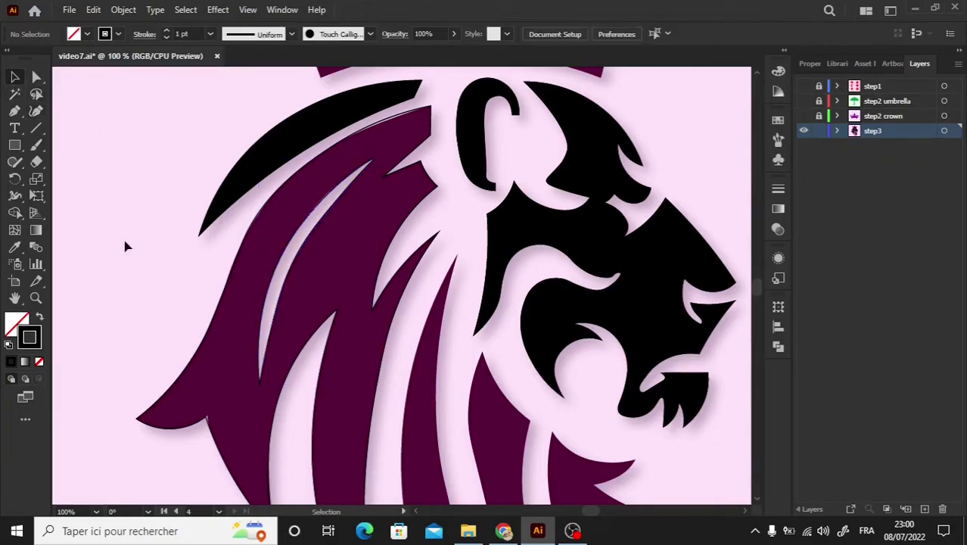
left_click(326, 150)
left_click(36, 112)
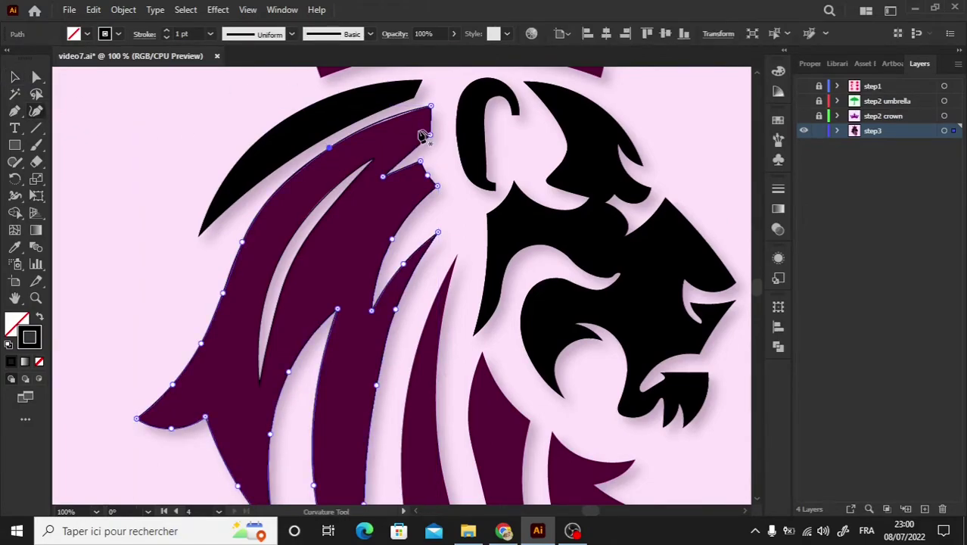
left_click(398, 116)
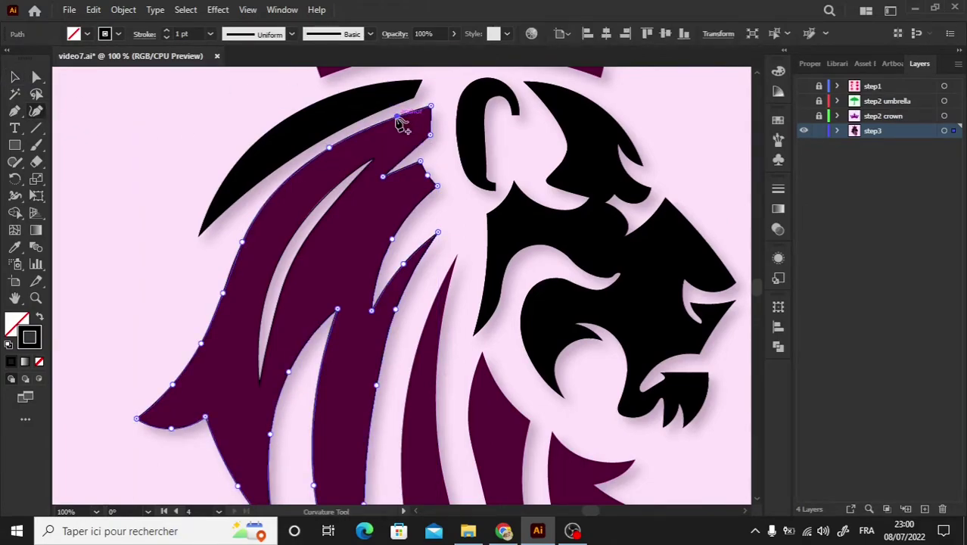
left_click(15, 76)
left_click(105, 243)
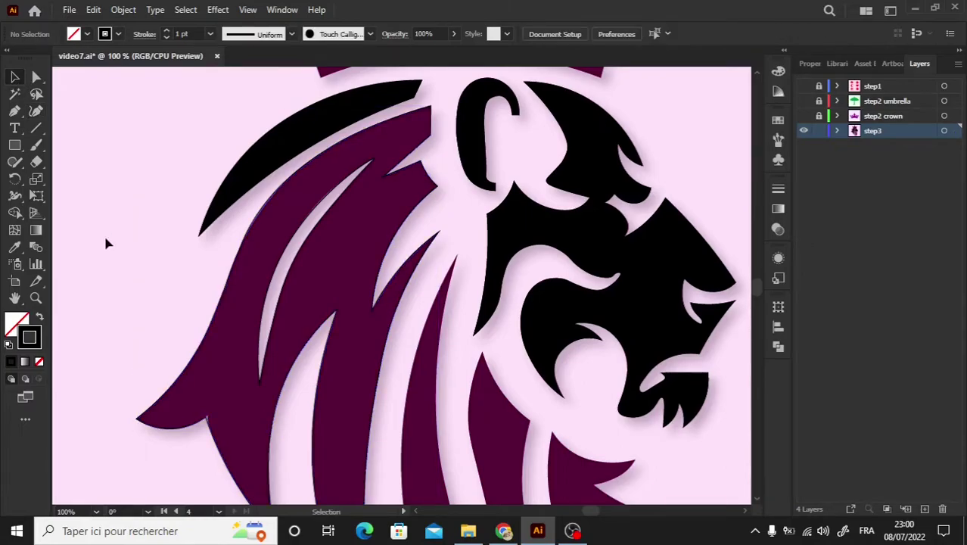
left_click_drag(192, 281, 317, 341)
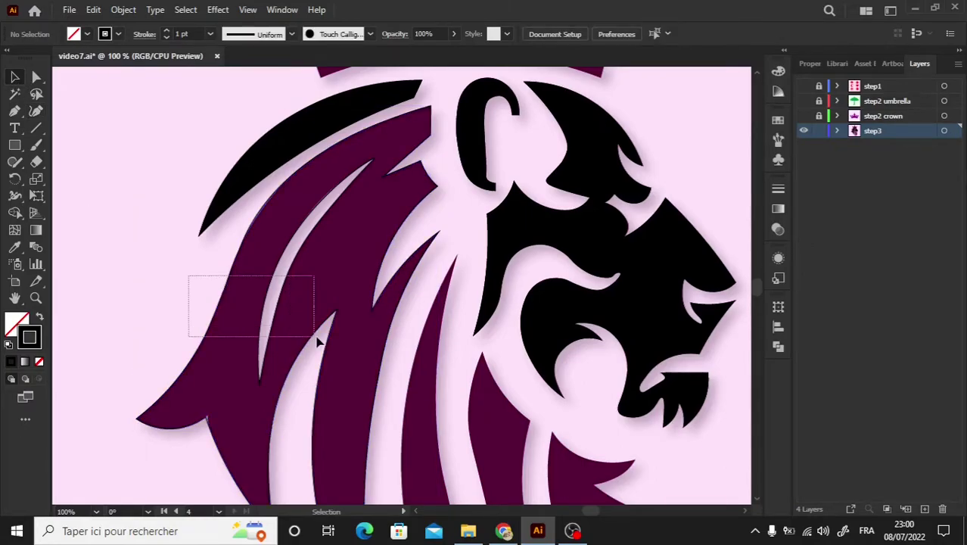
Fill the upper mane black and cut the sliver gap out of it with Shape Builder.
left_click(41, 317)
left_click(93, 268)
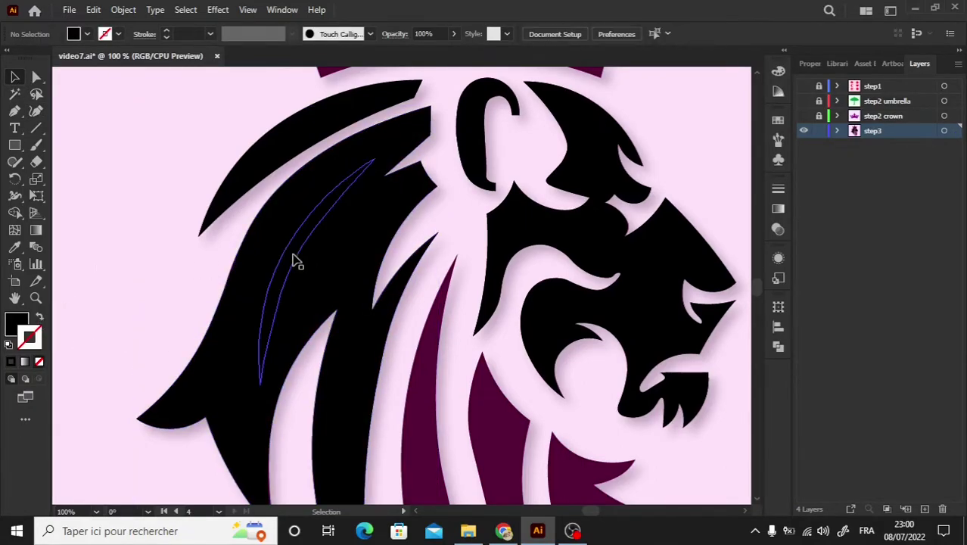
left_click(296, 260)
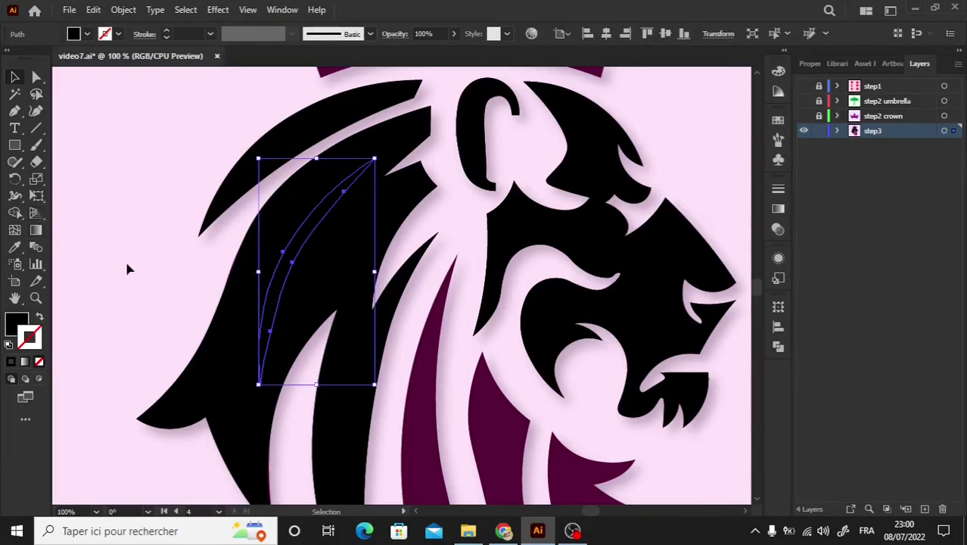
left_click_drag(224, 239, 304, 283)
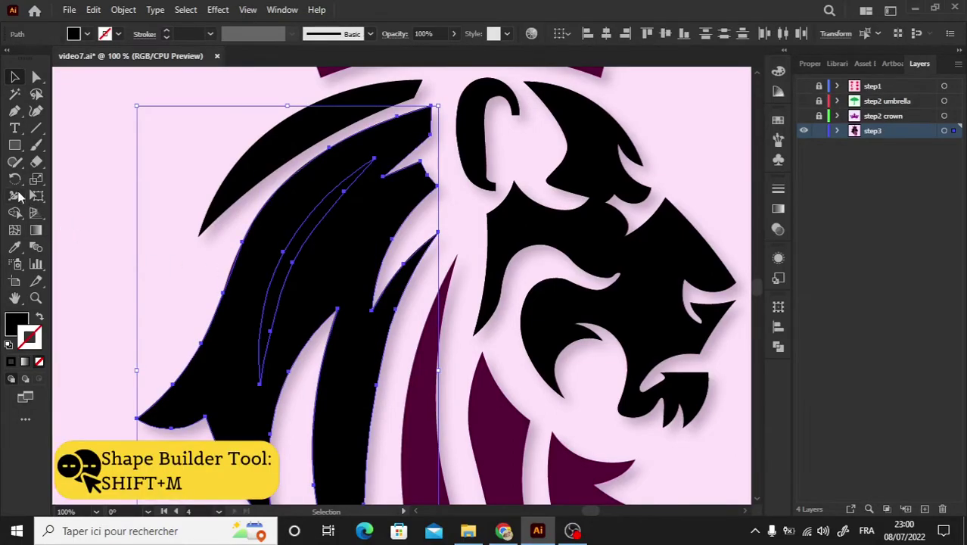
left_click(16, 215)
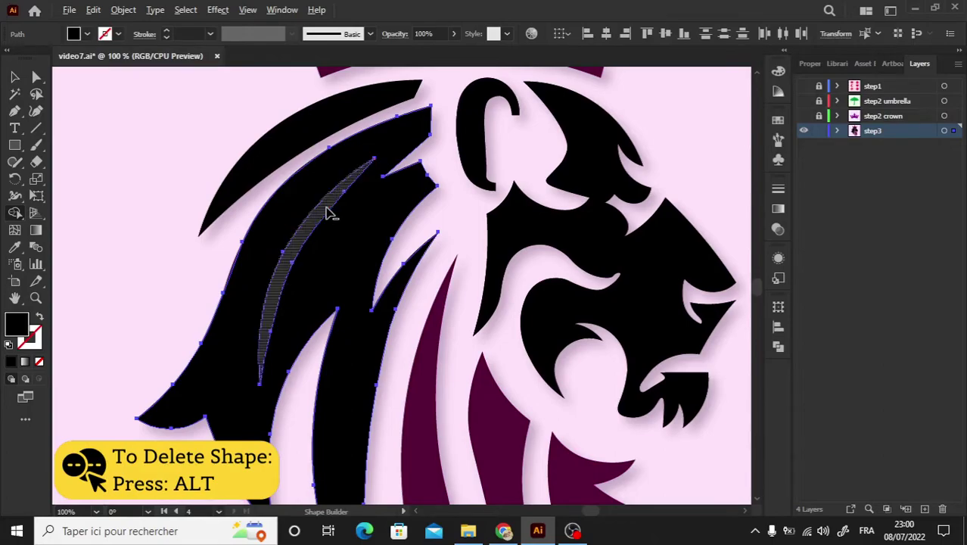
left_click(327, 213)
left_click(15, 76)
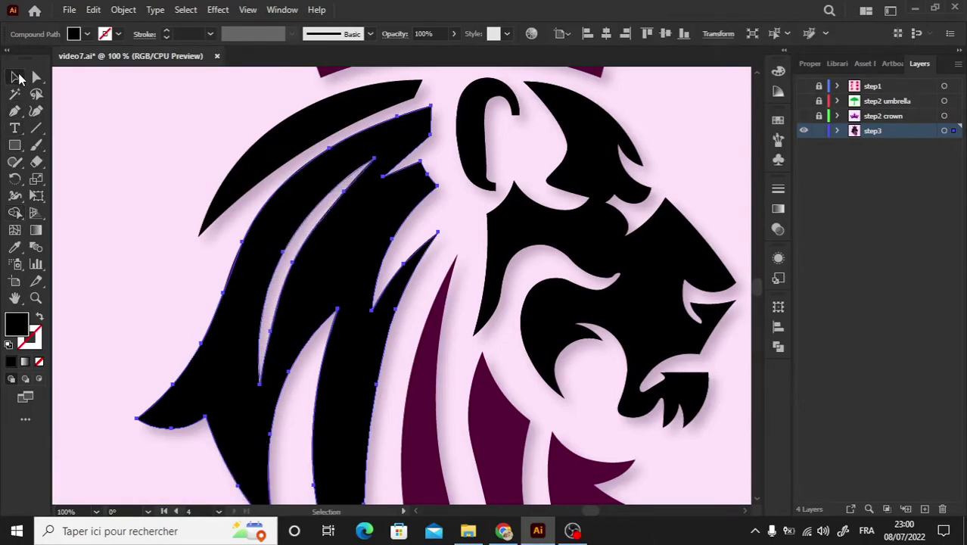
left_click(86, 171)
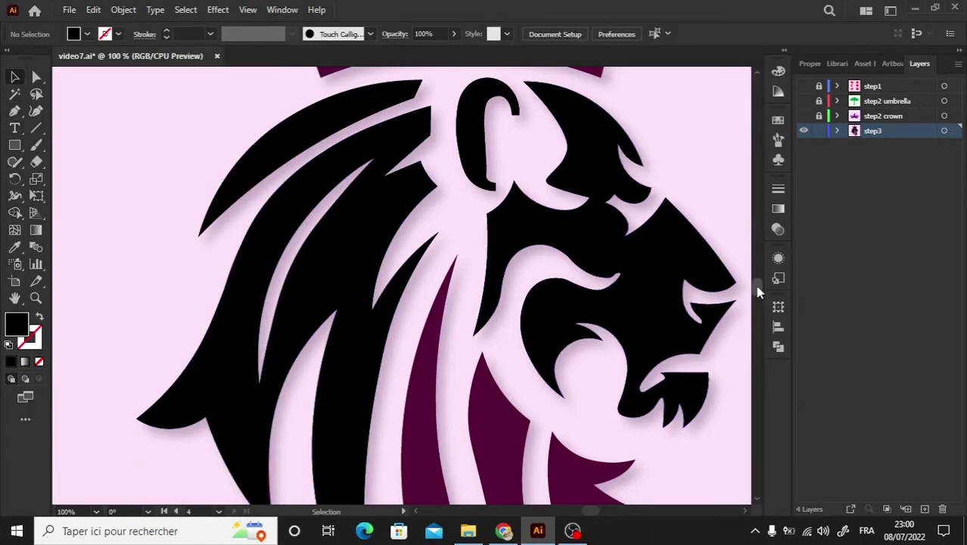
left_click_drag(758, 292, 758, 296)
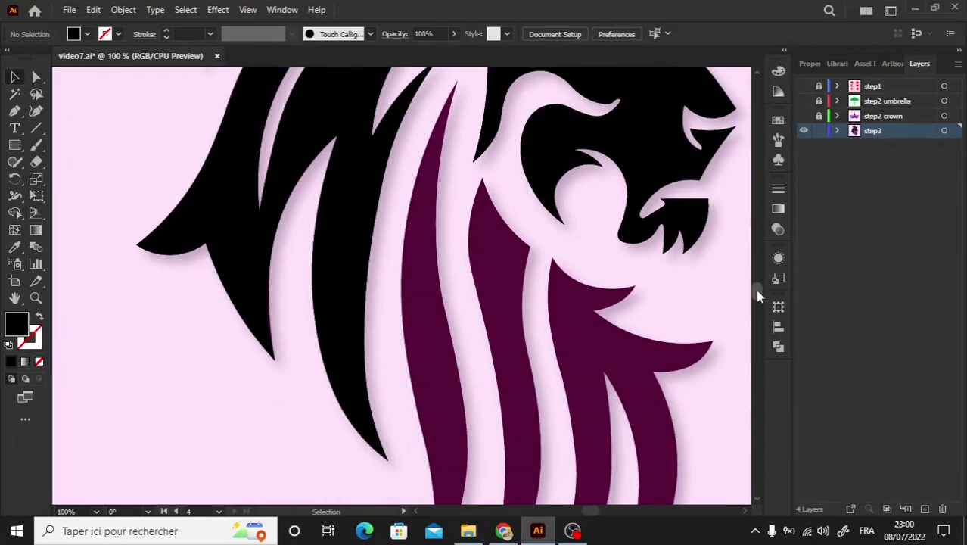
Start a Curvature path at the strand's top tip and down its left edge, viewing it as an outline.
left_click(36, 110)
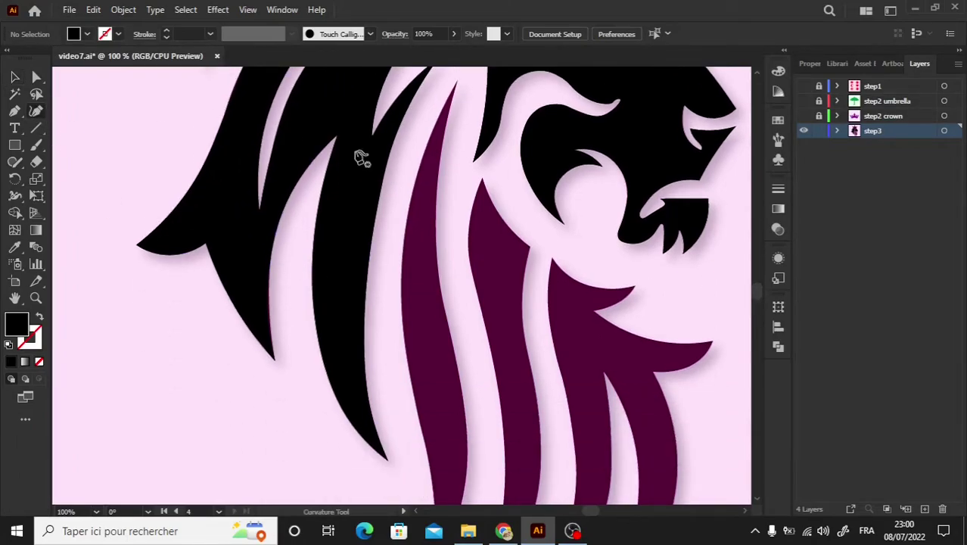
left_click(456, 80)
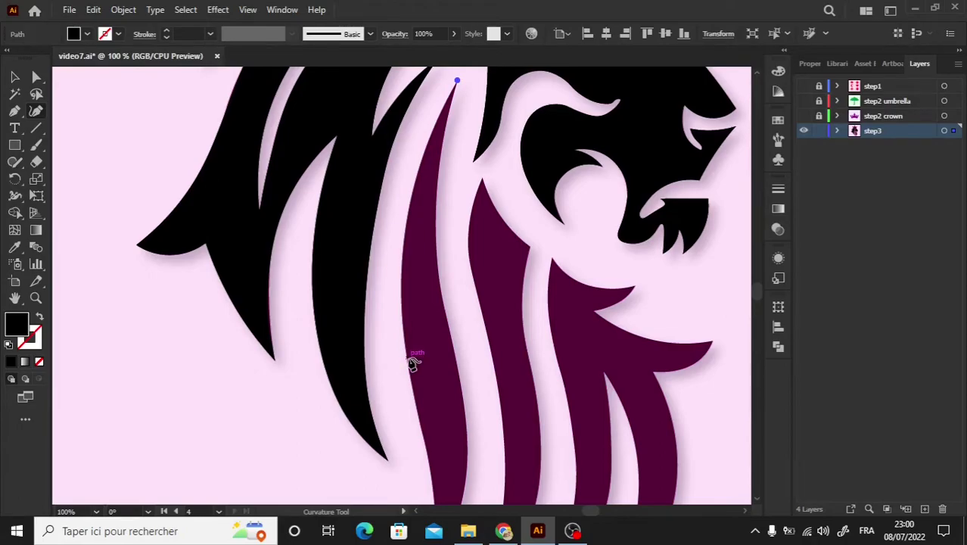
left_click(407, 357)
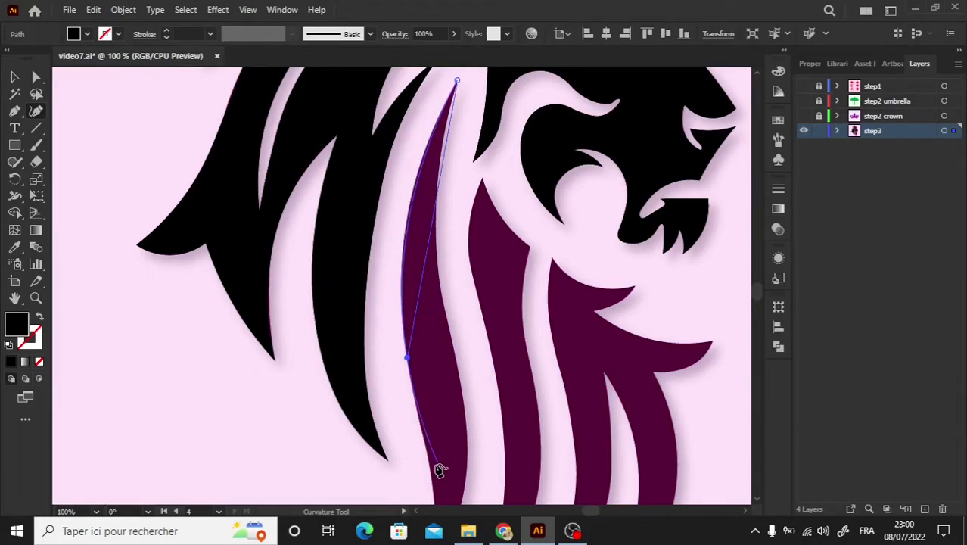
key("Escape")
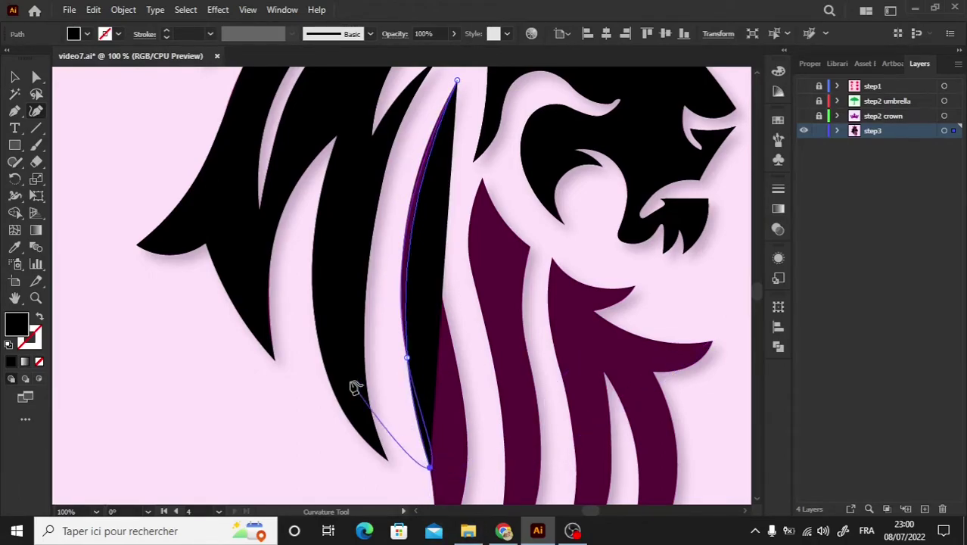
left_click(40, 319)
key("ctrl+minus")
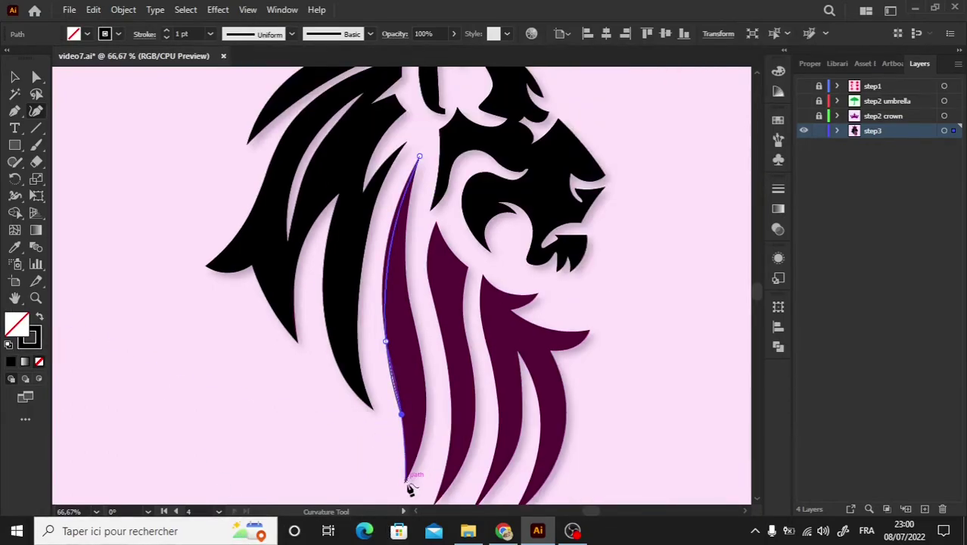
Trace the strand's sharp-cornered bottom point and right edge, closing the path at the top tip.
double_click(405, 483)
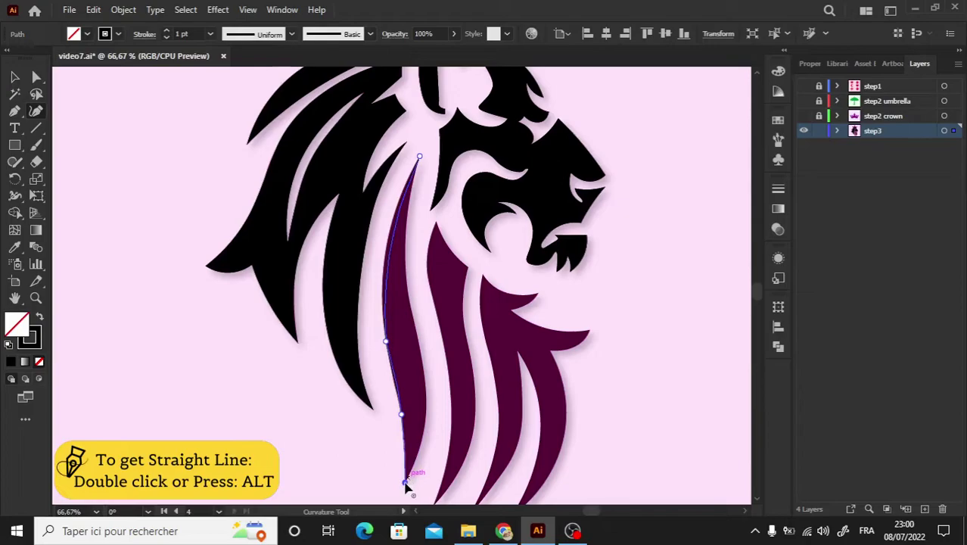
left_click(425, 418)
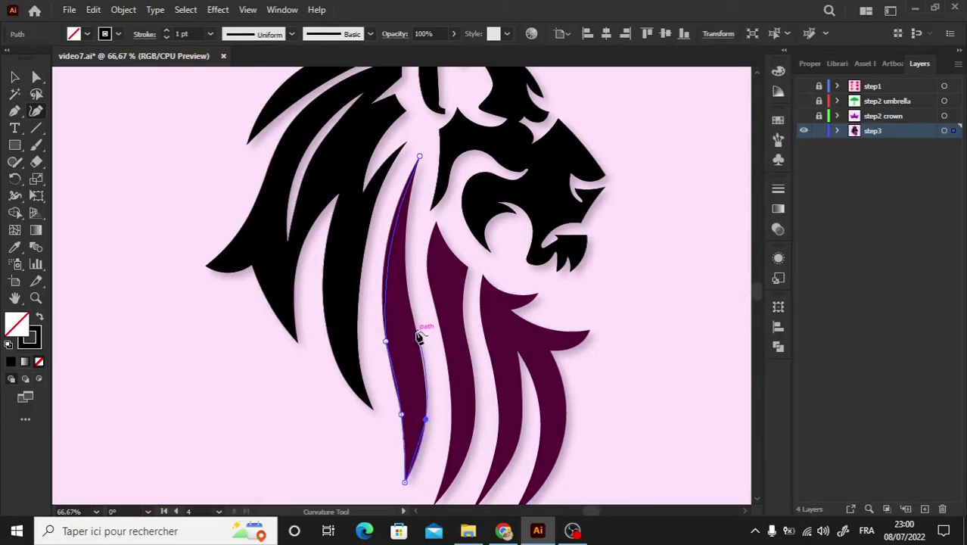
left_click(415, 331)
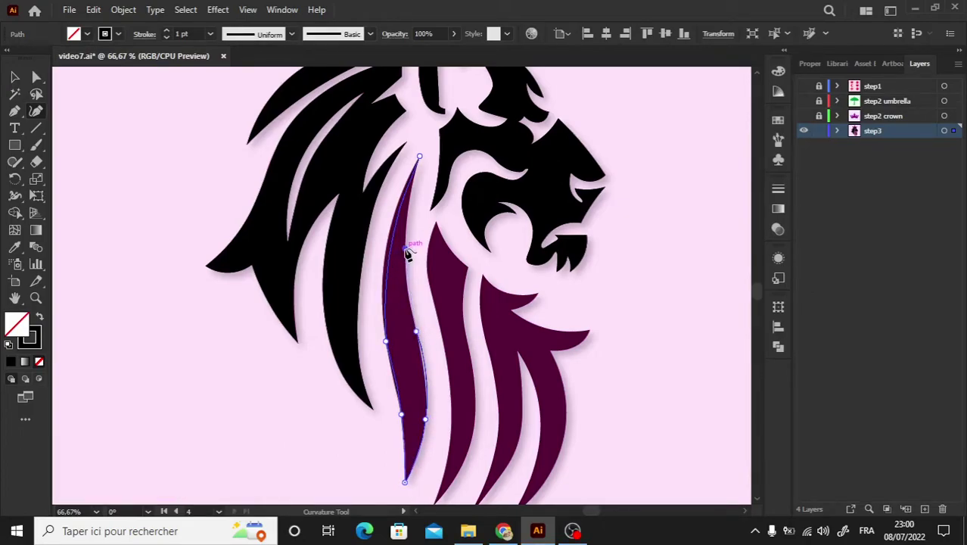
left_click(405, 248)
left_click(419, 157)
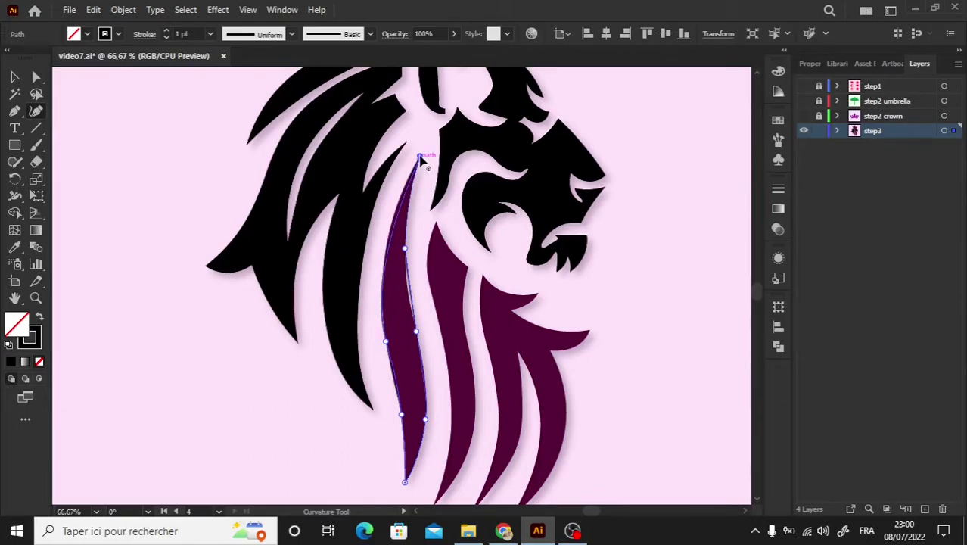
Refine the strand's left and right edge anchors, fill it solid black and deselect.
left_click_drag(391, 253, 388, 238)
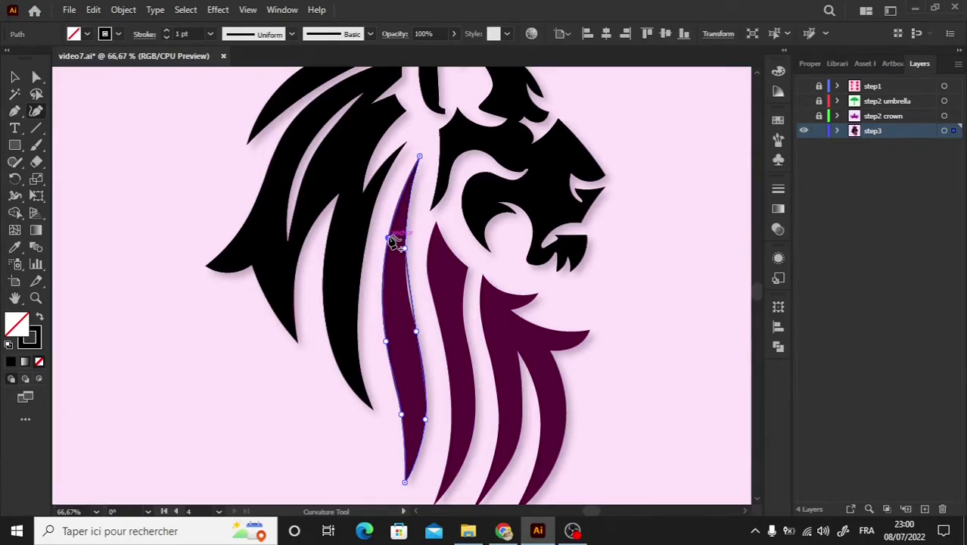
left_click_drag(410, 292, 409, 299)
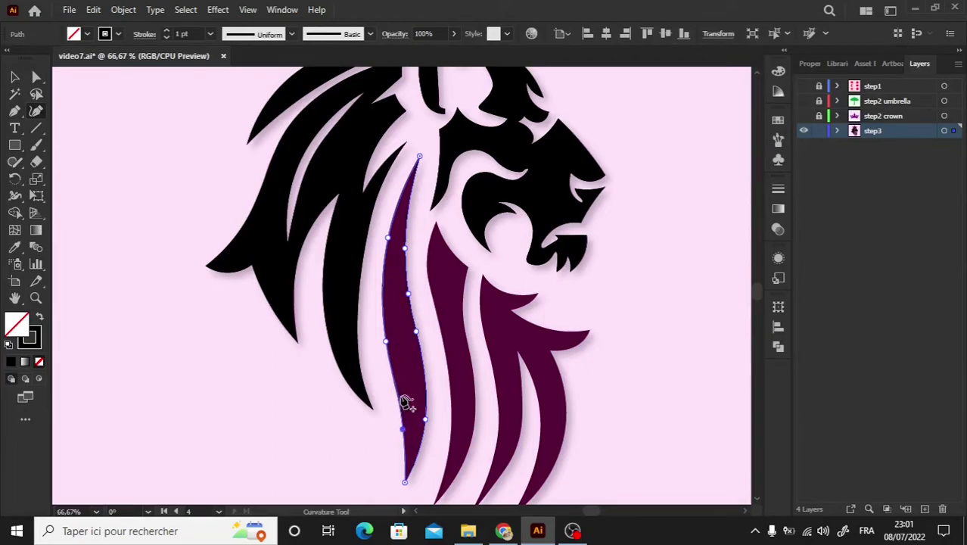
left_click_drag(401, 396, 399, 392)
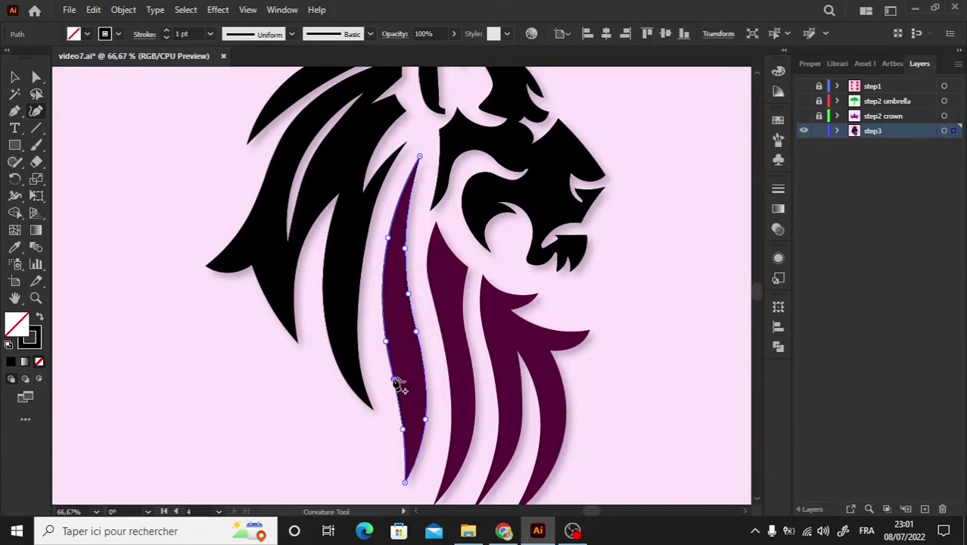
left_click(393, 378)
left_click(40, 319)
left_click(14, 77)
left_click(120, 279)
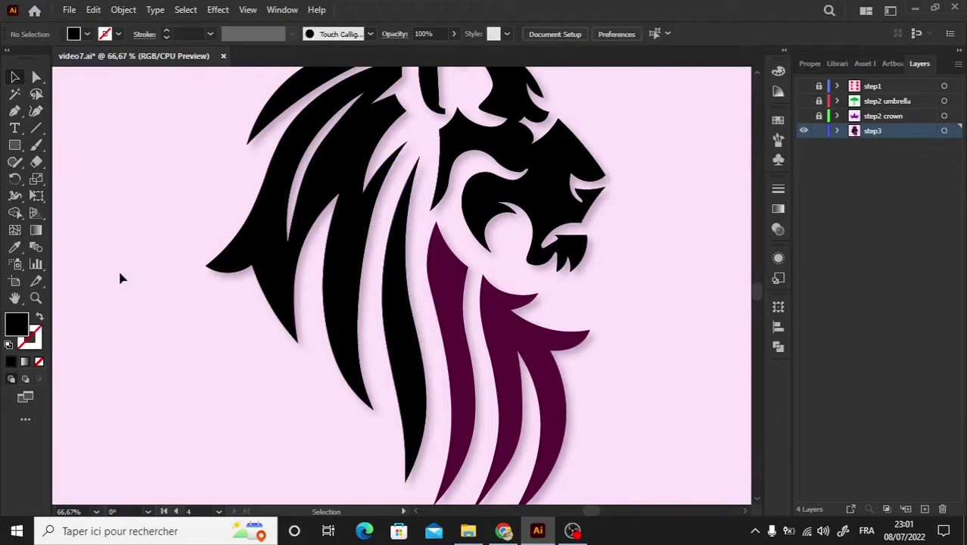
Begin an unfilled black-outline path down the right edge of the leftmost purple mane strand.
left_click(36, 112)
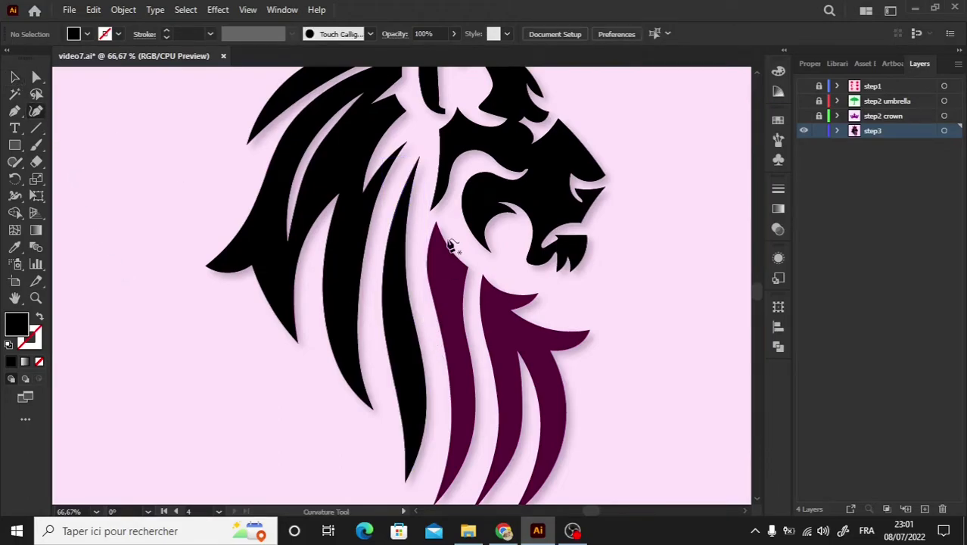
left_click(436, 223)
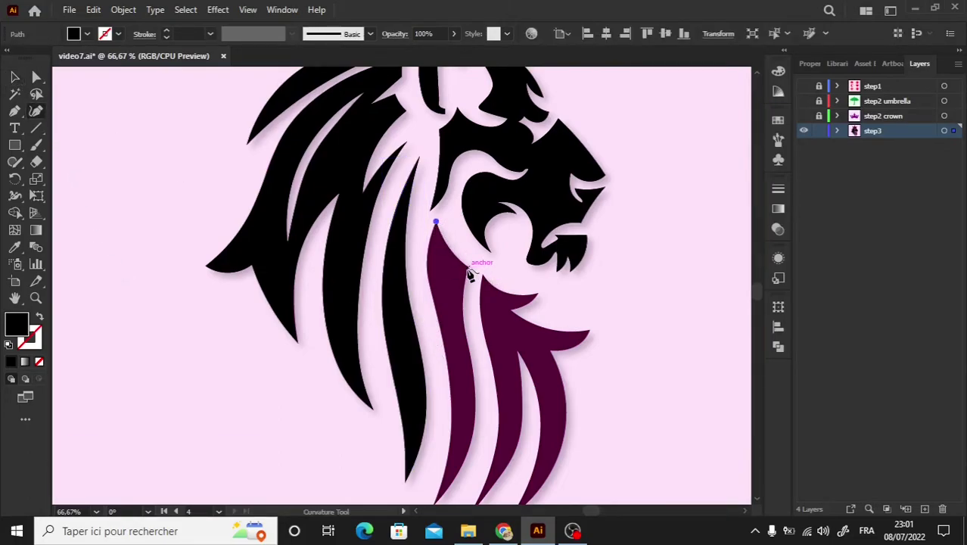
left_click(466, 266)
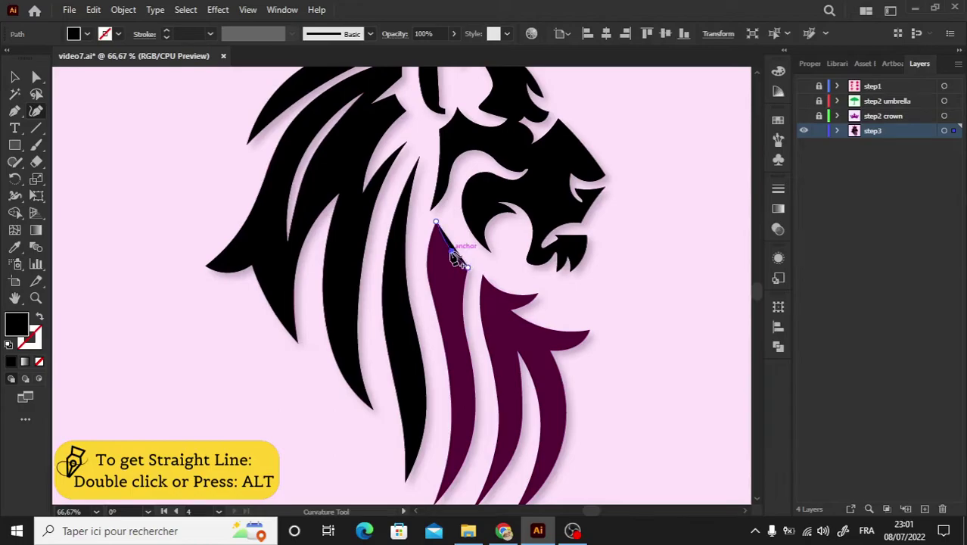
left_click(39, 317)
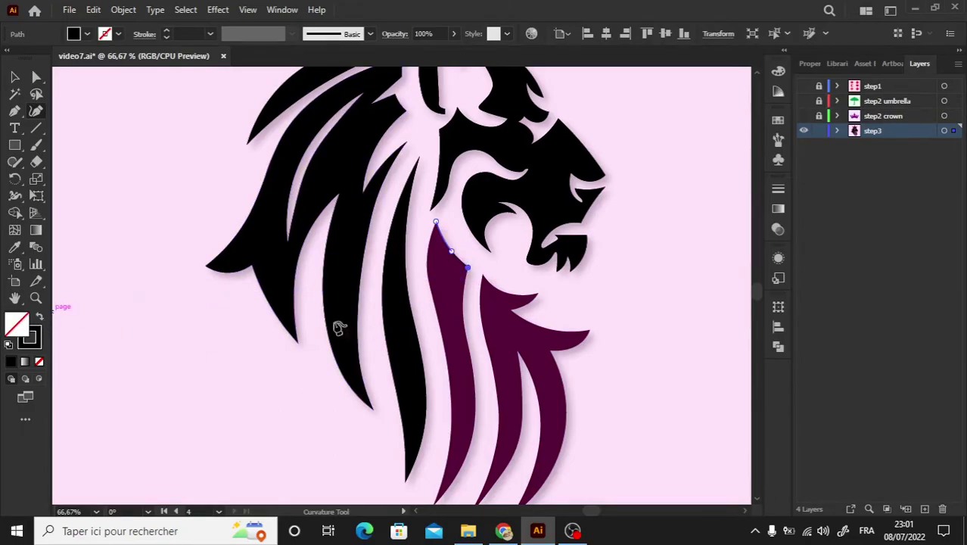
left_click(463, 321)
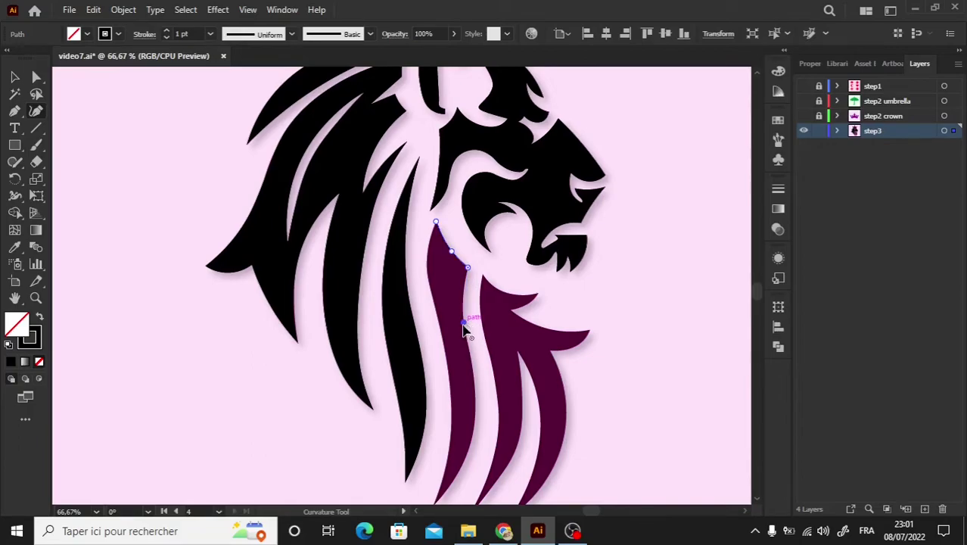
left_click(476, 394)
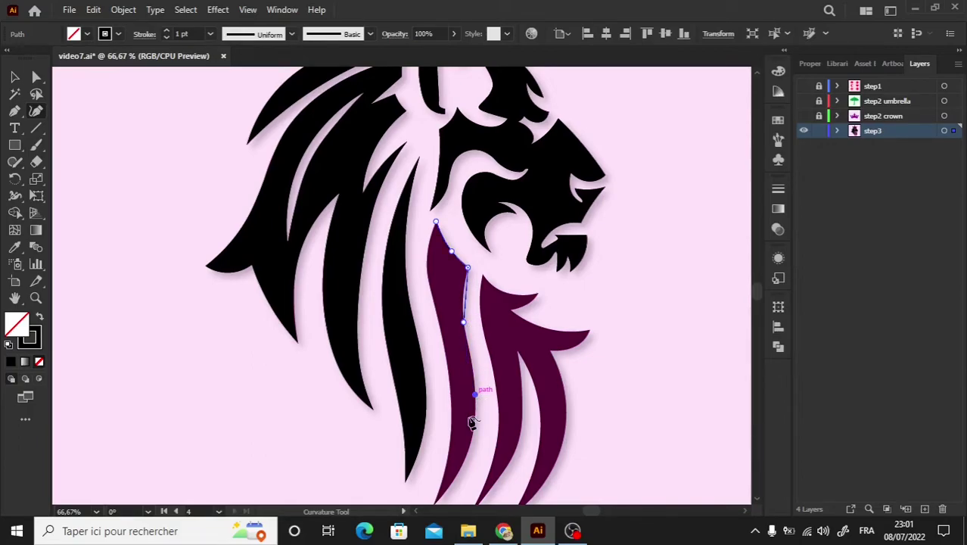
left_click(465, 459)
Continue the outline around the strand's bottom tip and up its left edge, closing it at the top.
scroll(753, 501, "down", 2)
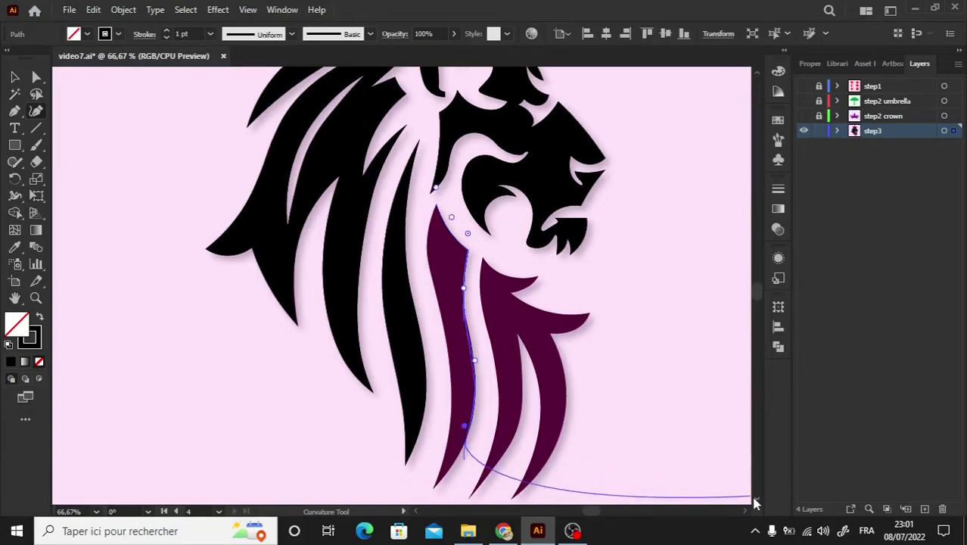
left_click(434, 454)
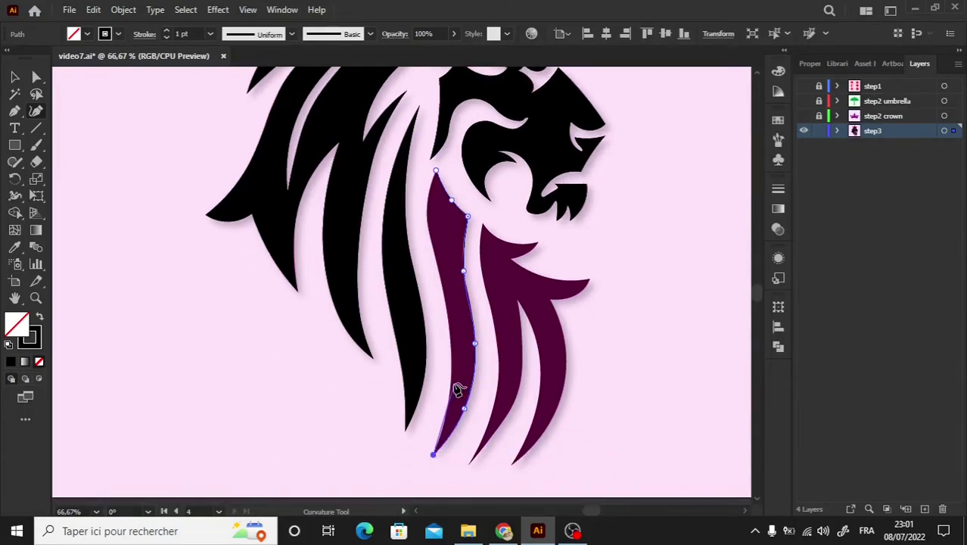
left_click(451, 384)
left_click(447, 310)
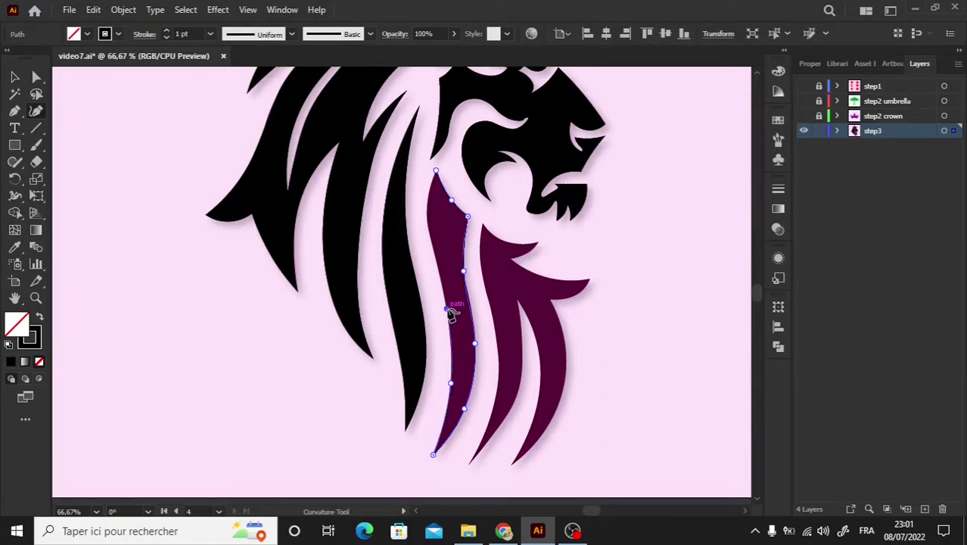
left_click(430, 239)
left_click(435, 170)
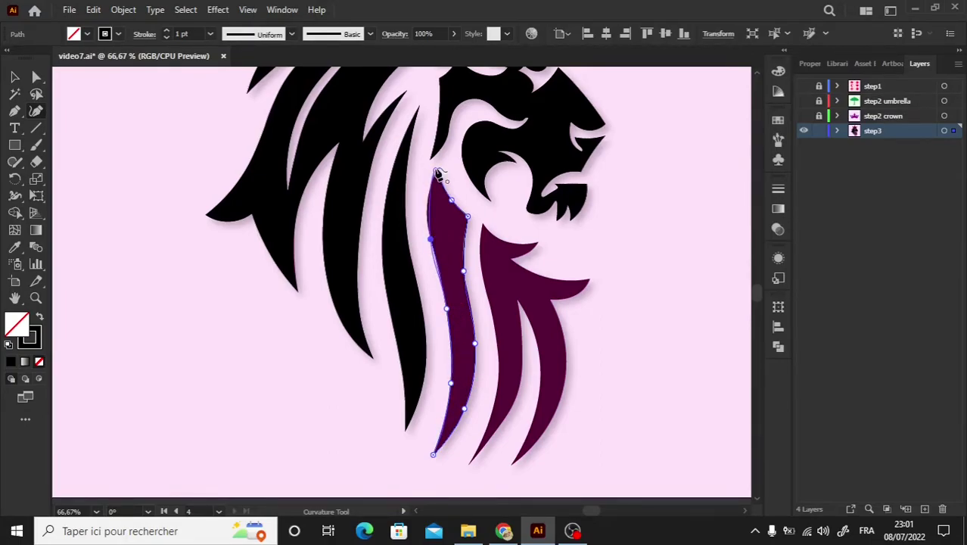
Refine the strand's left and right edge curves, then fill it solid black with no outline.
left_click_drag(432, 242, 427, 222)
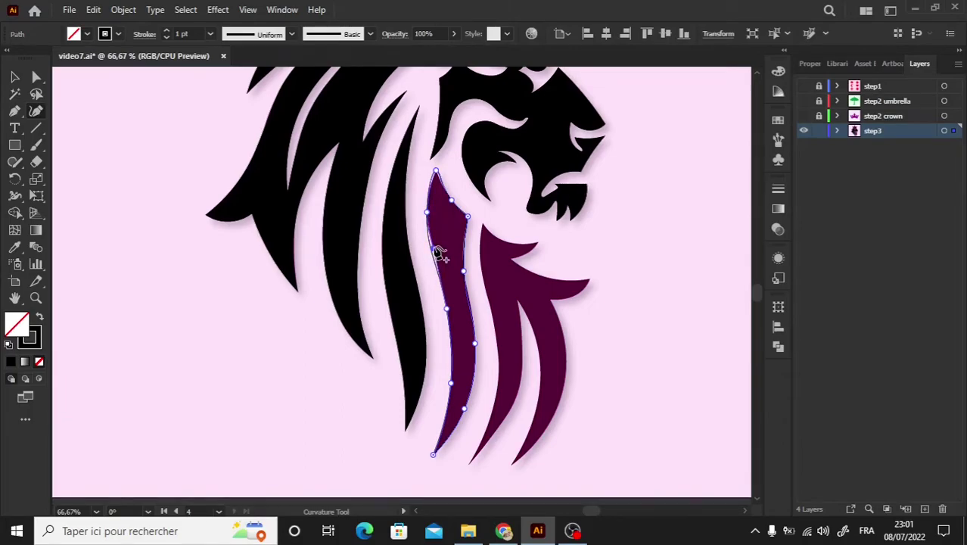
left_click(433, 248)
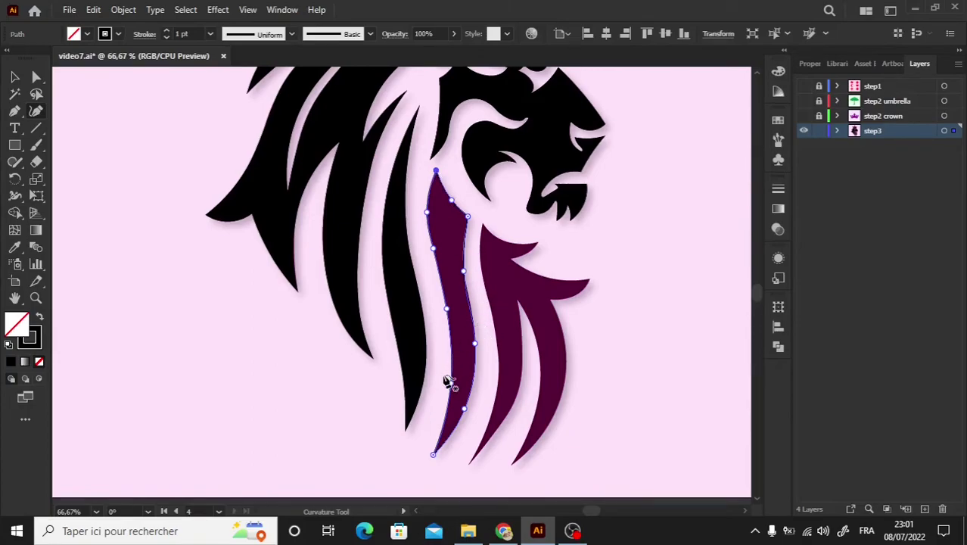
key("ctrl+plus")
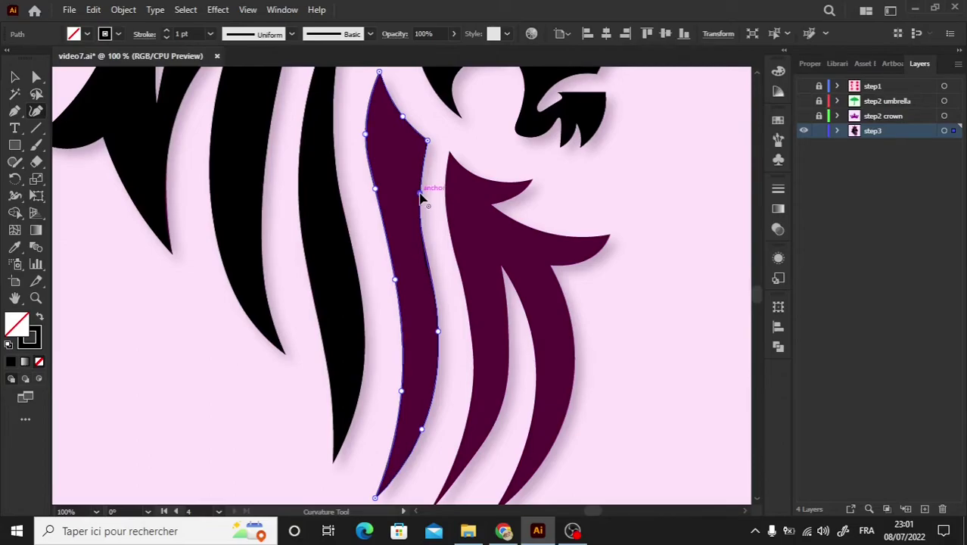
left_click(420, 193)
left_click(430, 266)
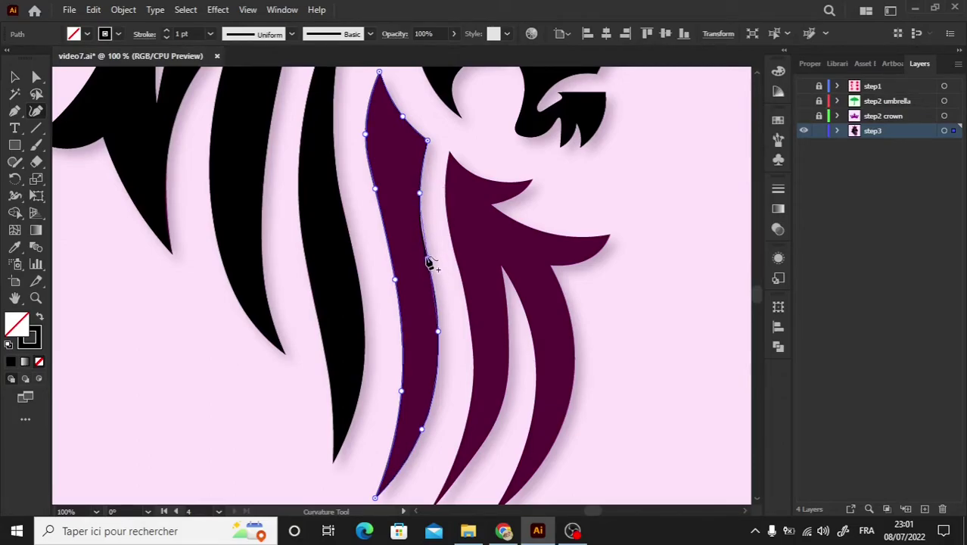
left_click(428, 259)
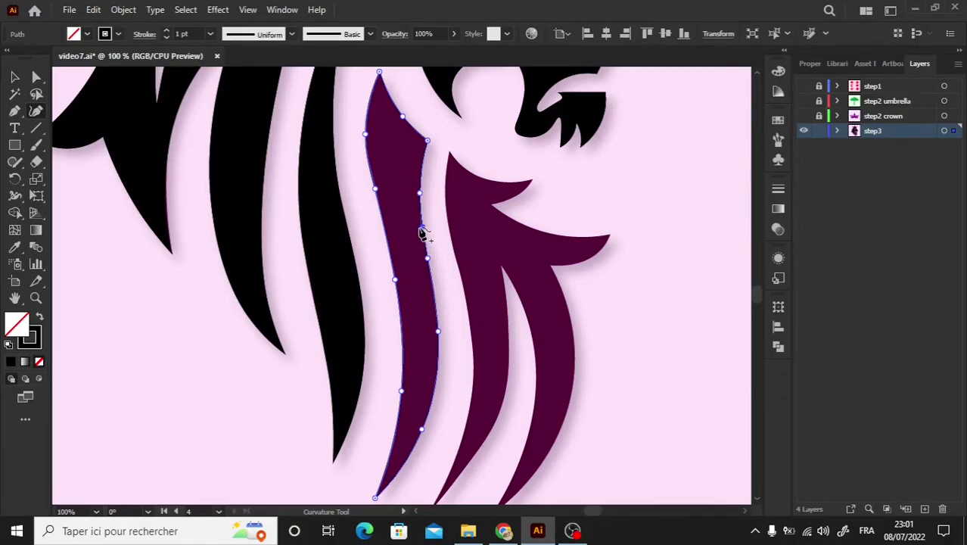
left_click_drag(421, 232, 421, 229)
left_click(39, 319)
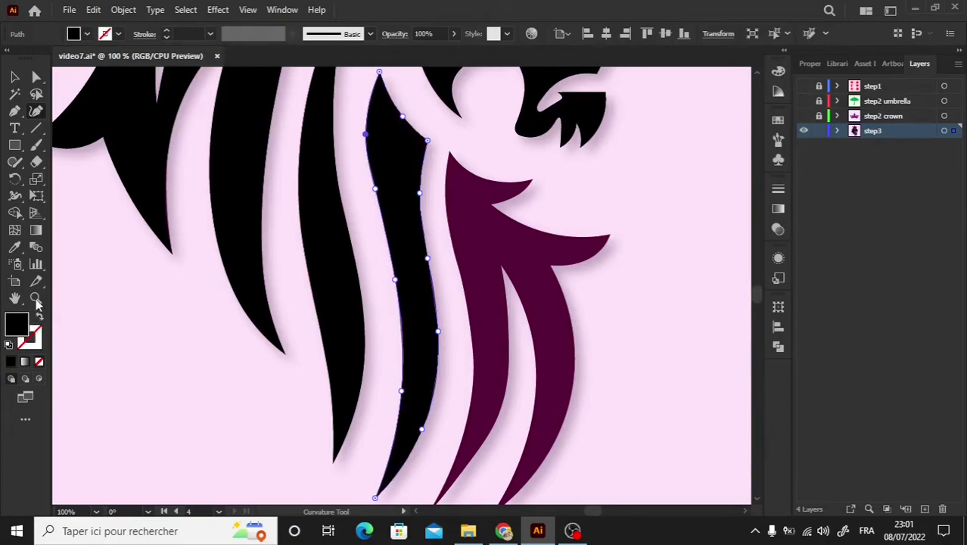
left_click(14, 78)
Start an unfilled black-outline path at the forked strand's top, cornering the first spike's end and notch.
left_click(137, 392)
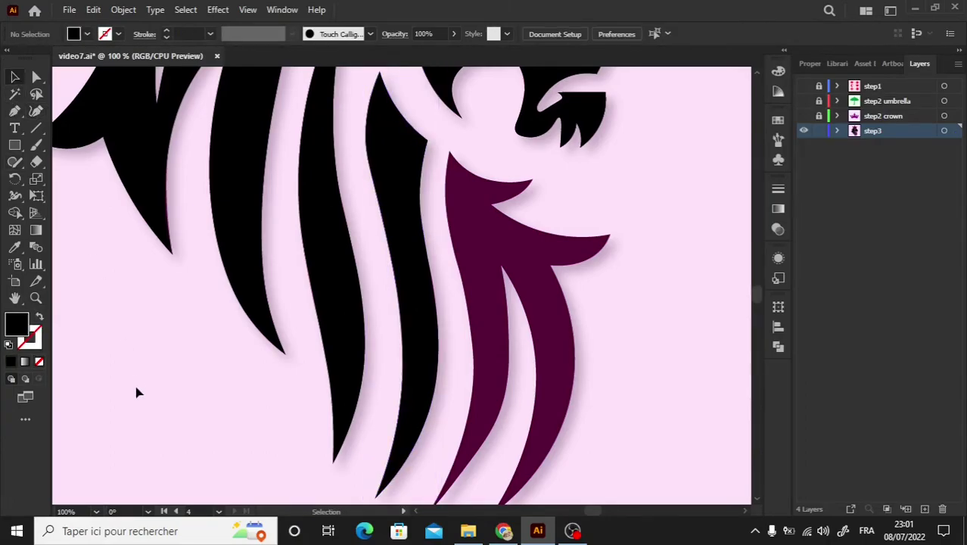
left_click(36, 110)
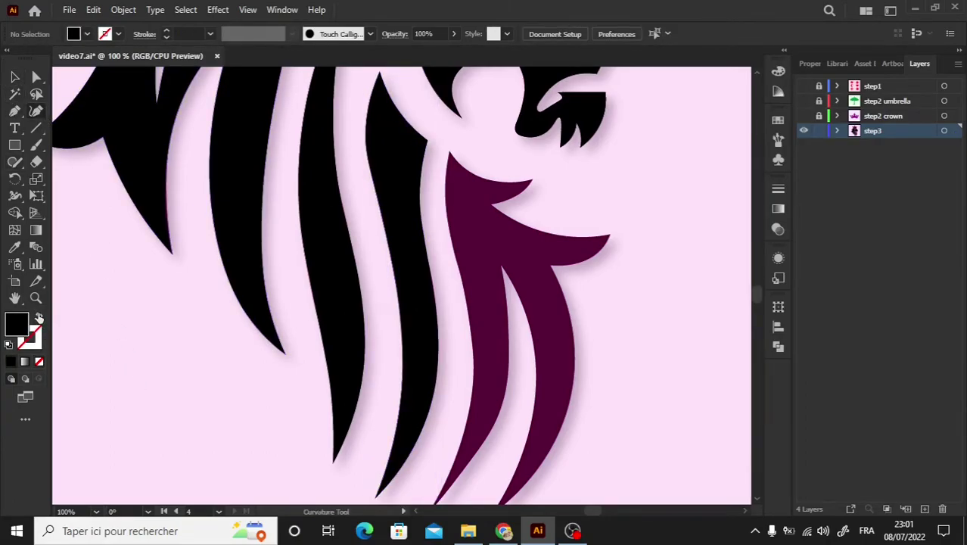
left_click(39, 319)
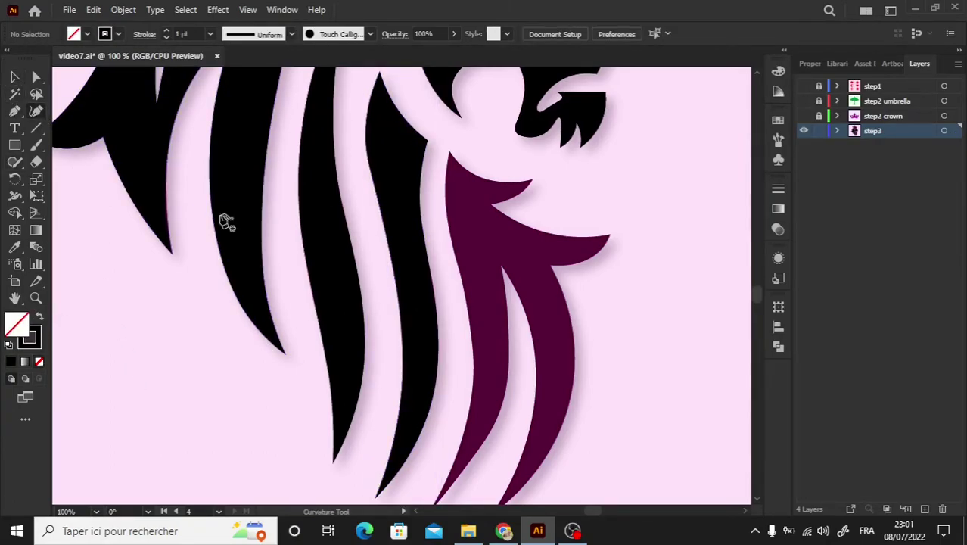
left_click(449, 152)
left_click(533, 180)
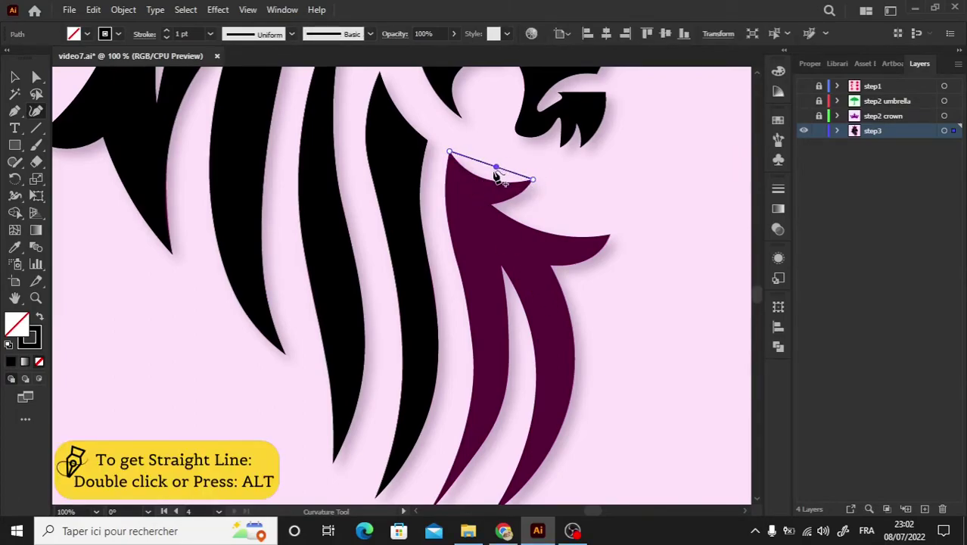
left_click_drag(496, 168, 489, 181)
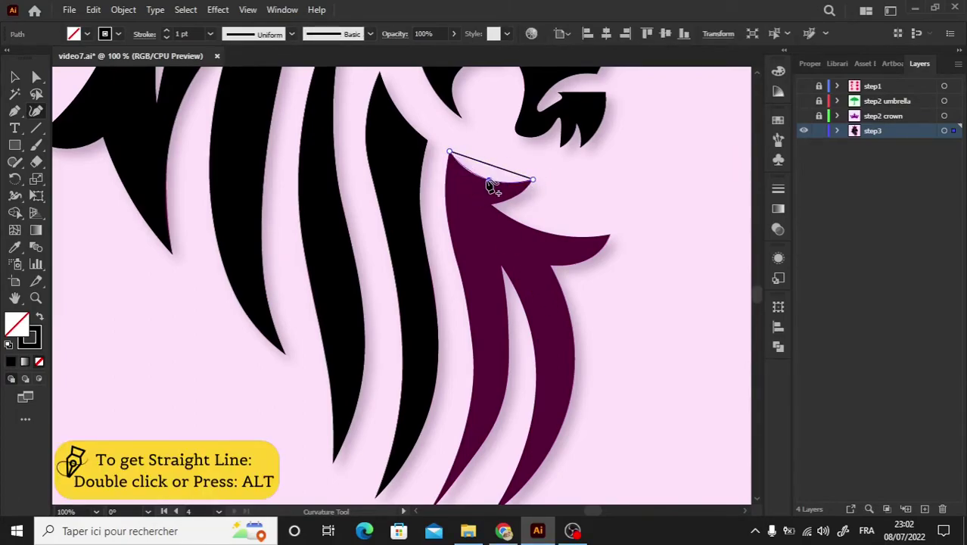
double_click(534, 181)
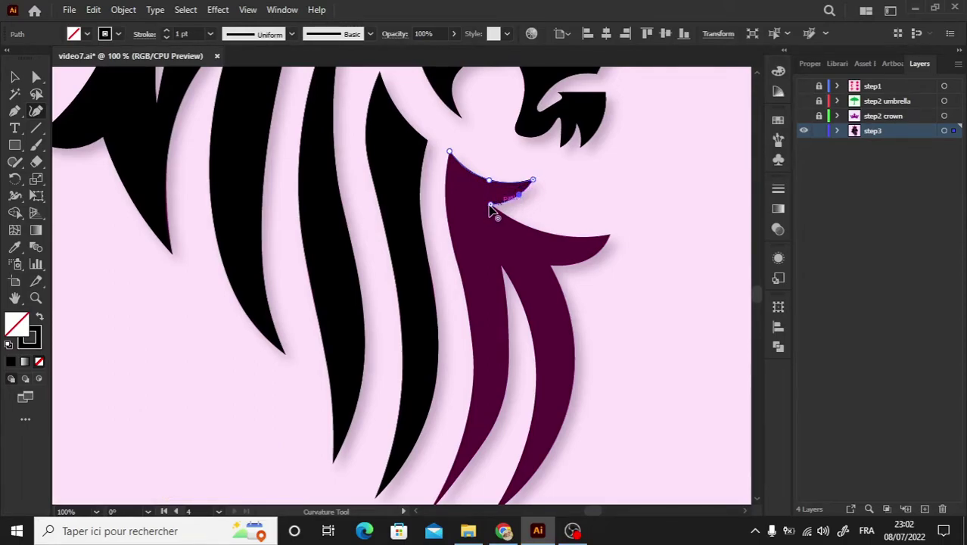
double_click(492, 205)
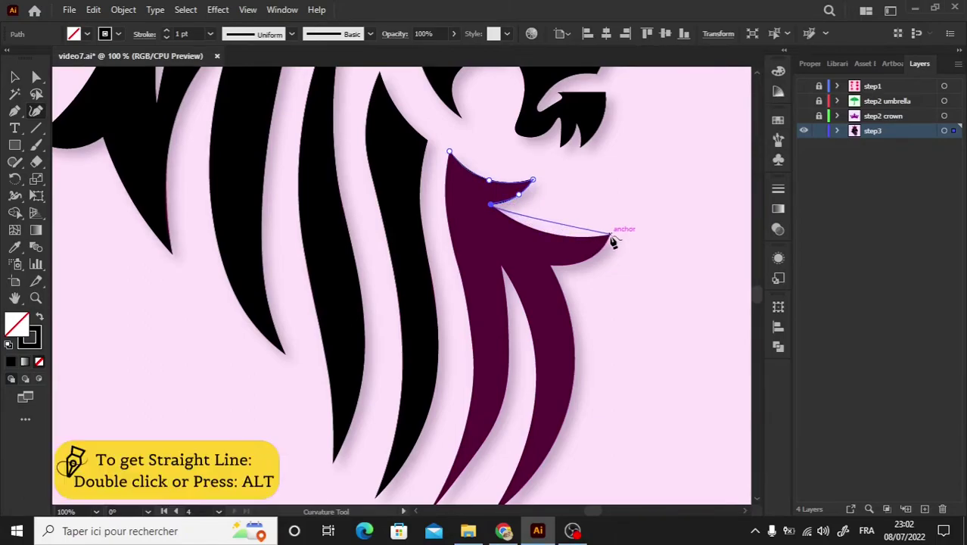
Trace the second spike's upper edge and underside out to its sharp-cornered tip.
left_click(611, 236)
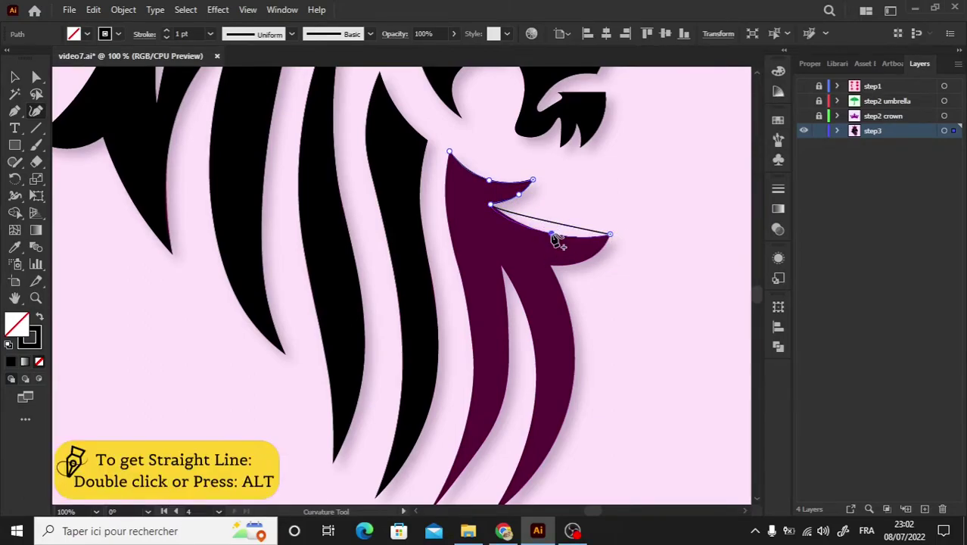
left_click(572, 239)
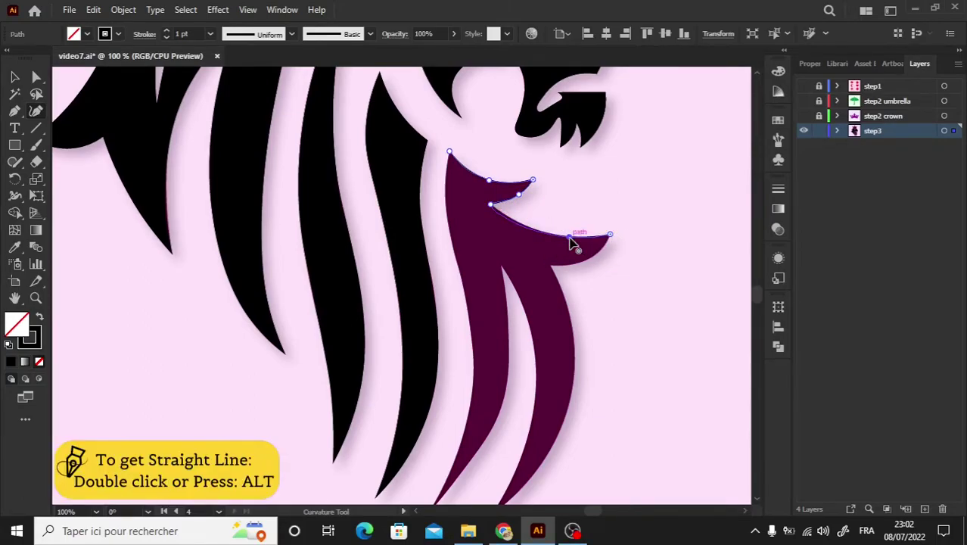
left_click(491, 206)
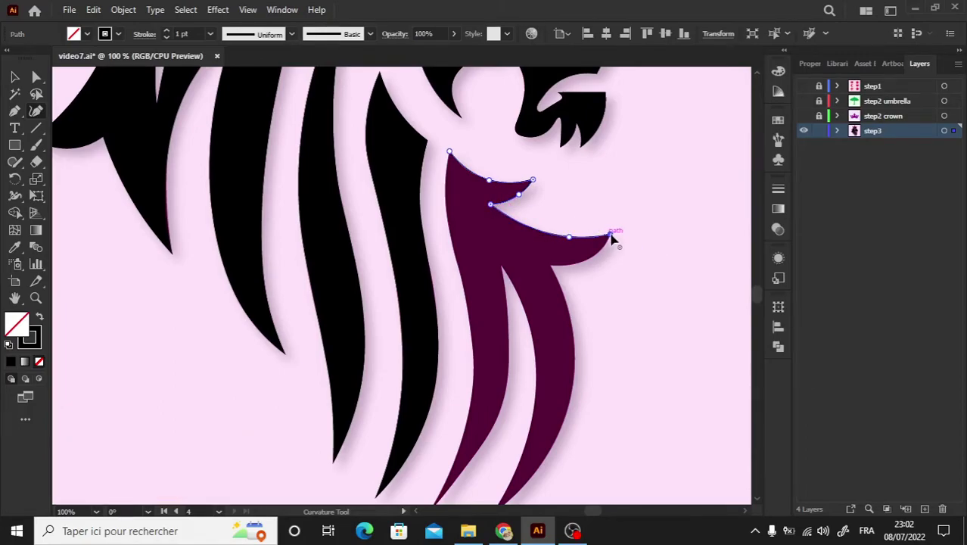
left_click(550, 266)
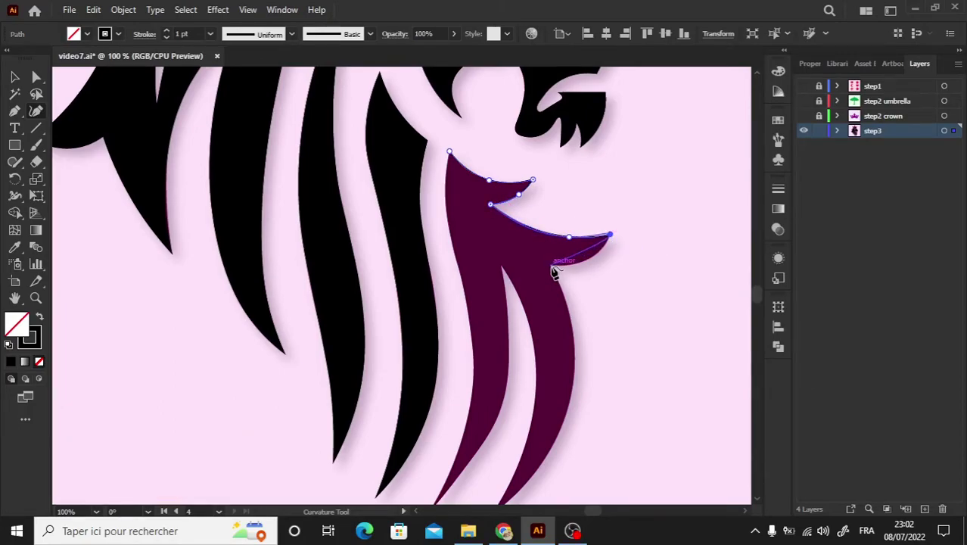
left_click(598, 254)
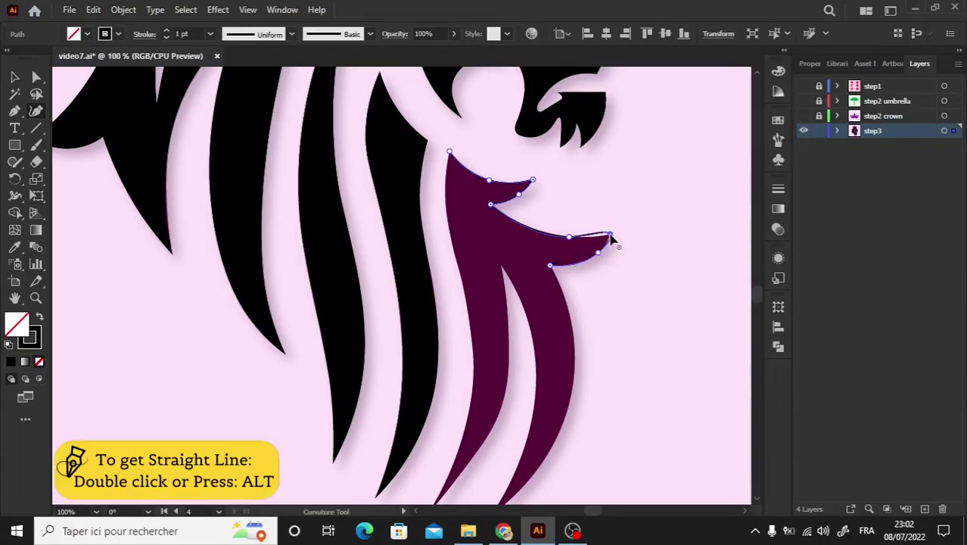
double_click(610, 236)
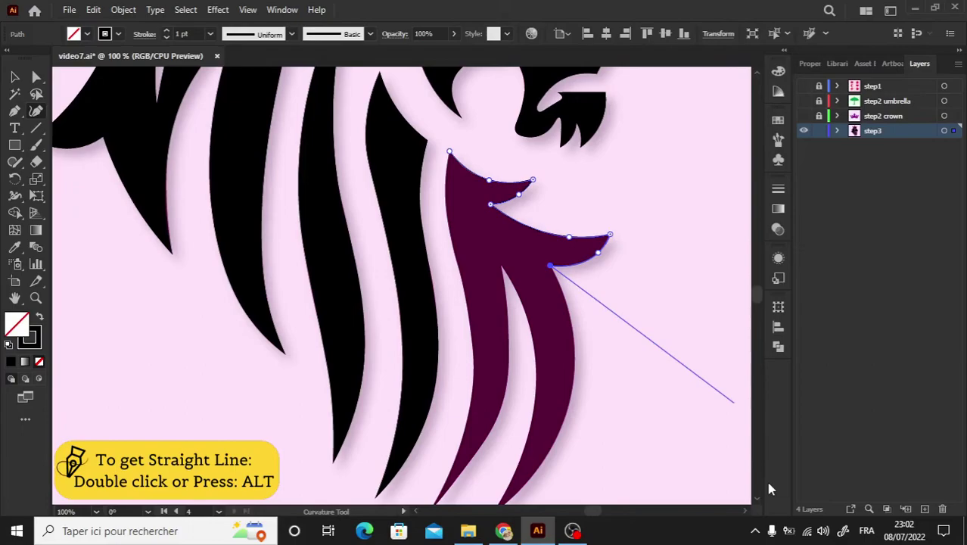
left_click(757, 499)
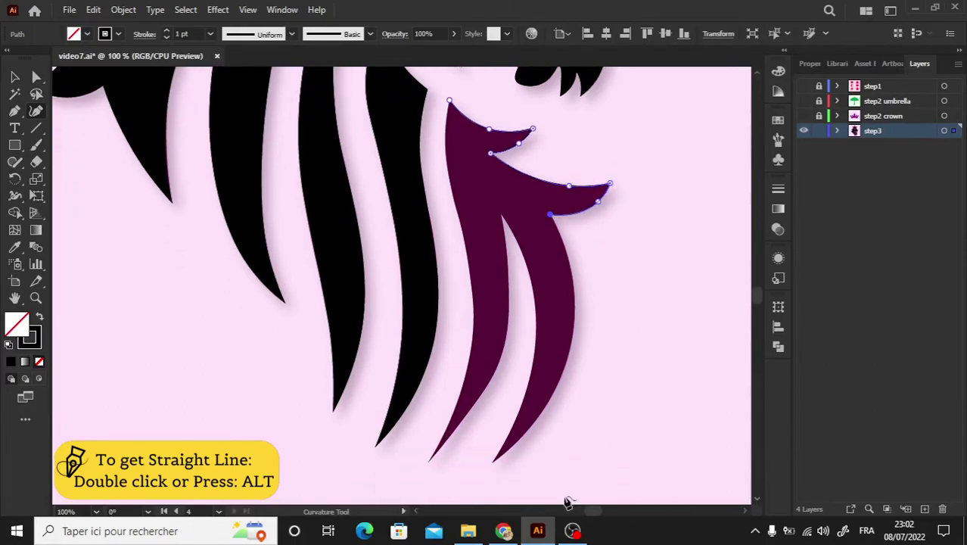
Trace the strand's right and inner edges to a cornered bottom tip and close the outline.
double_click(492, 462)
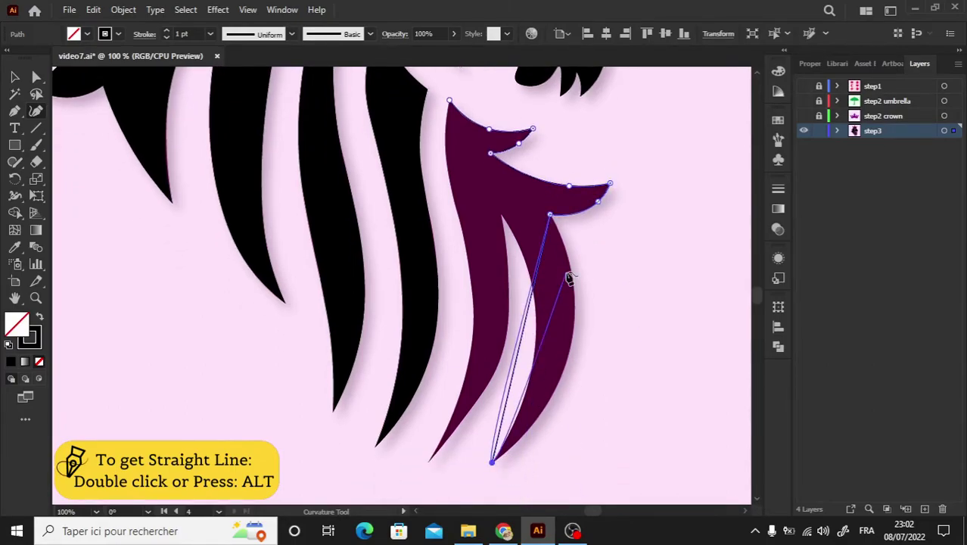
left_click_drag(534, 306, 571, 354)
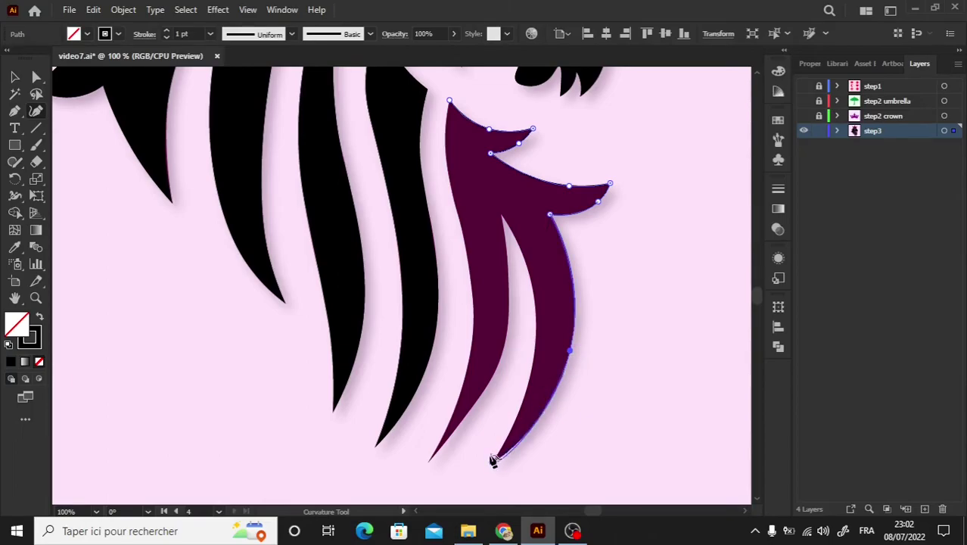
left_click(502, 216)
left_click_drag(499, 310, 538, 316)
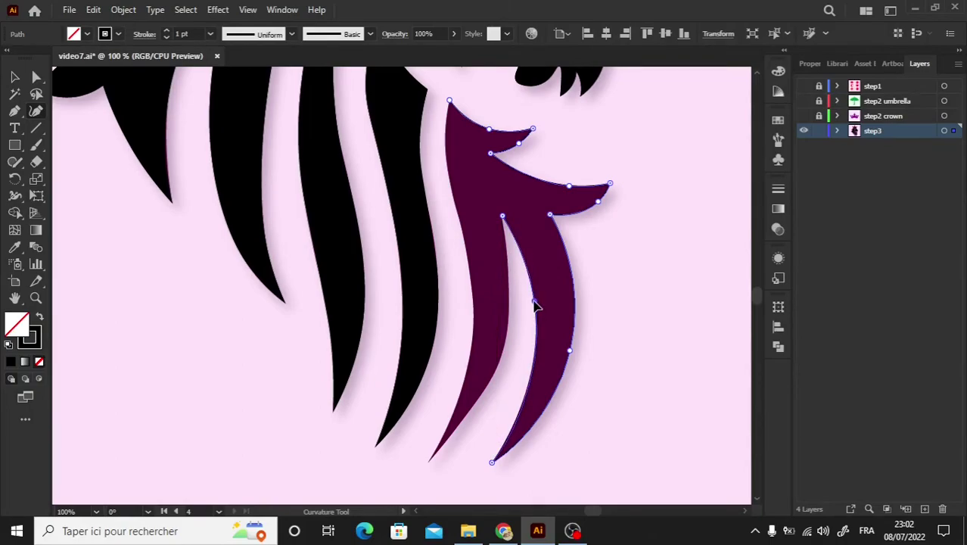
left_click(535, 302)
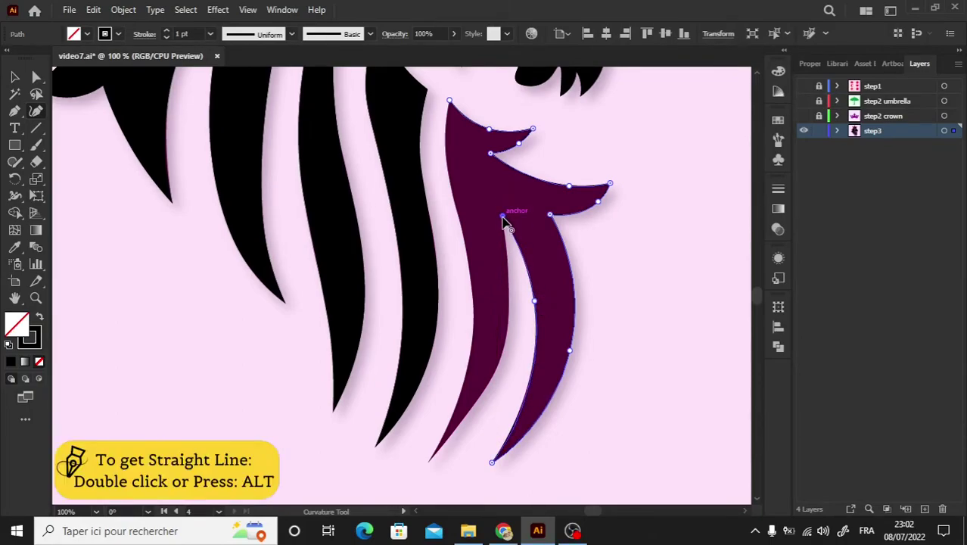
left_click(503, 217)
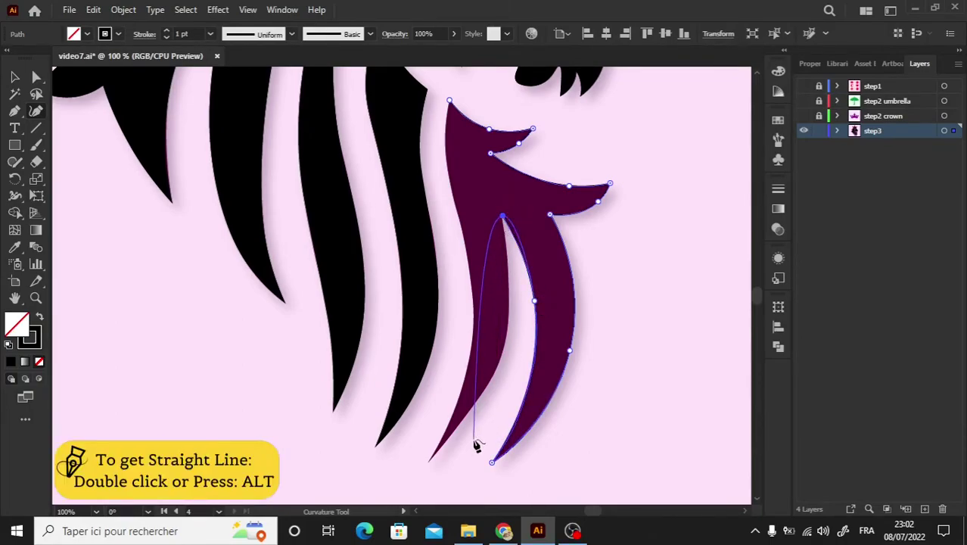
left_click(429, 459)
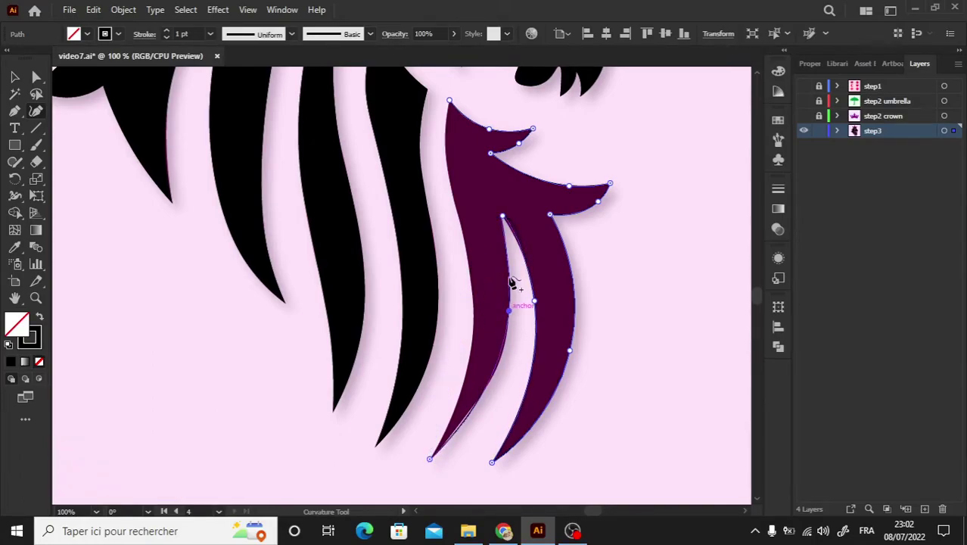
left_click(503, 218)
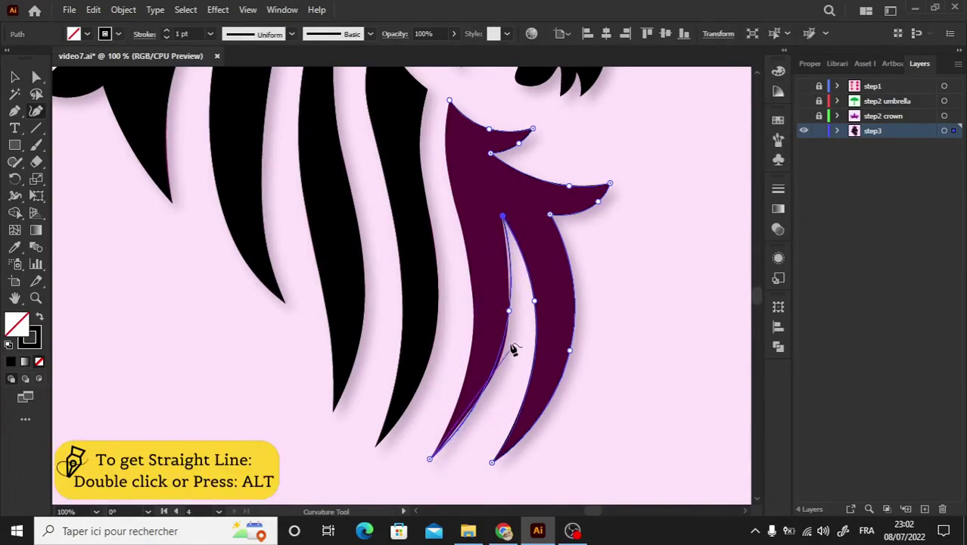
Reshape the inner curve and left edge with added anchors to match the reference strand.
mouse_move(509, 311)
left_mouse_down()
mouse_move(498, 361)
mouse_move(507, 265)
left_mouse_up()
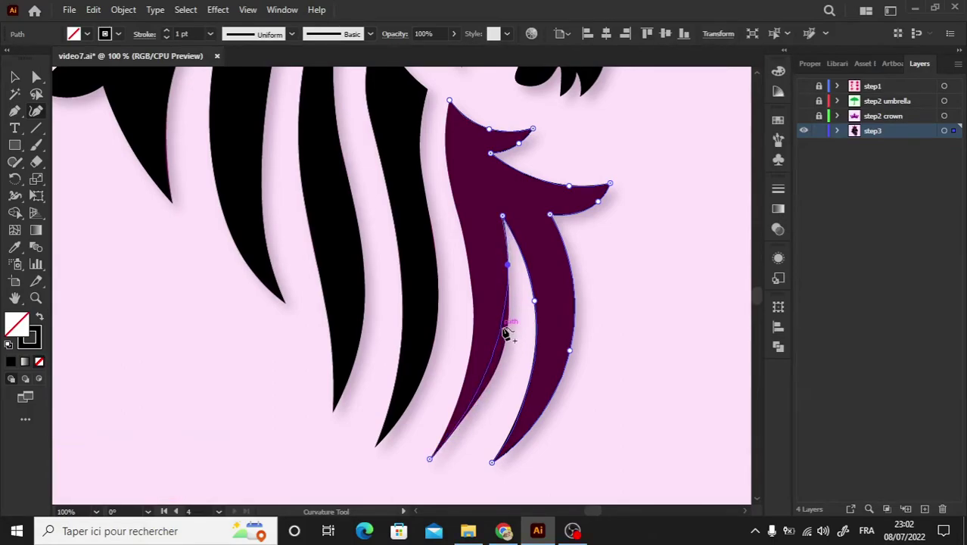
left_click(505, 346)
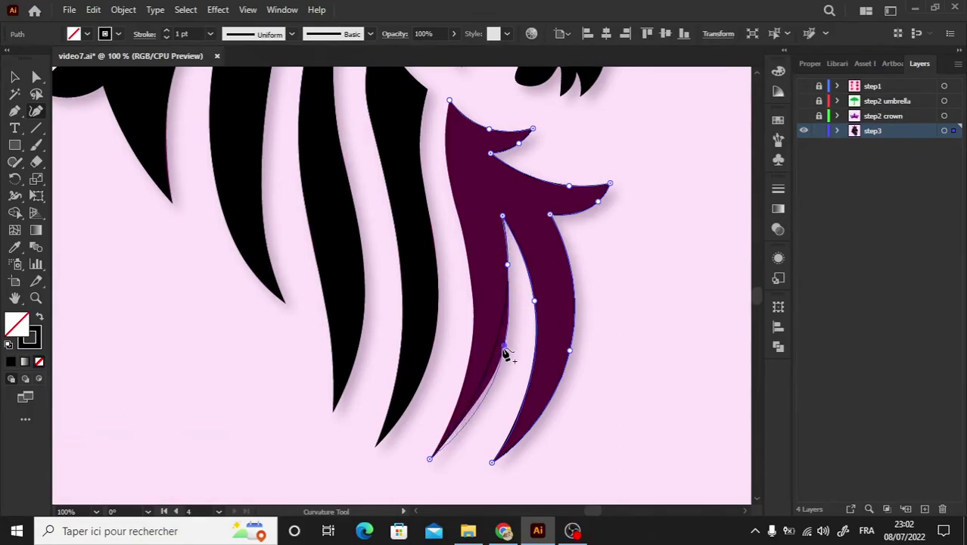
left_click(480, 396)
left_click_drag(479, 397, 466, 413)
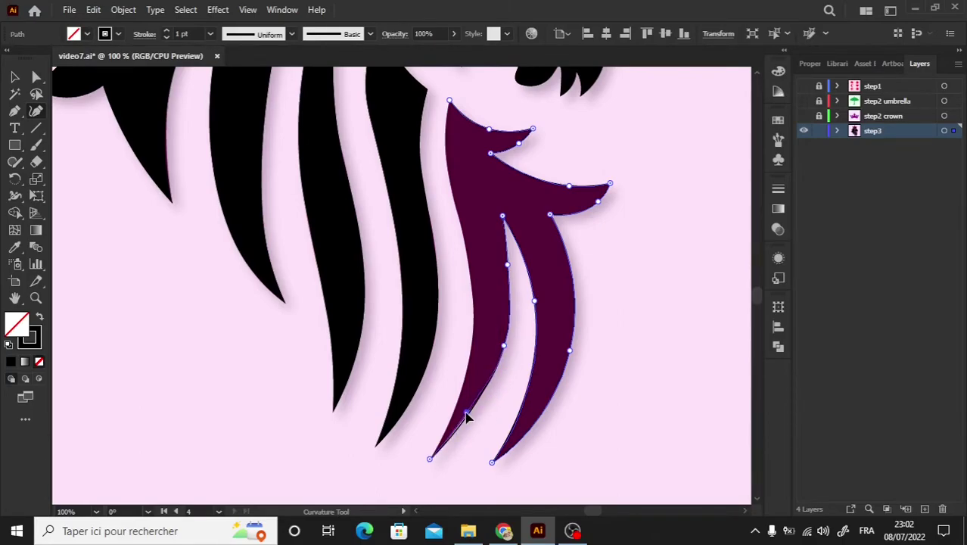
left_click(431, 459)
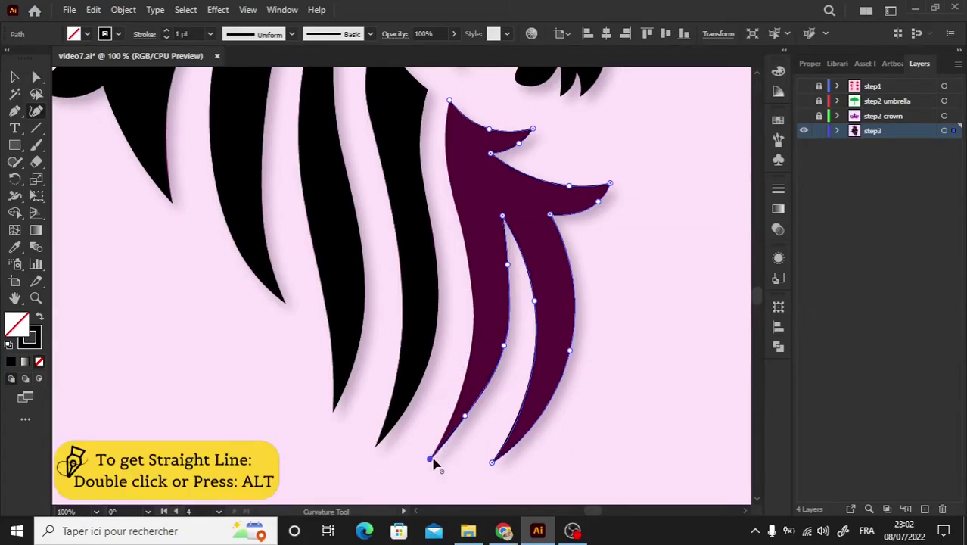
left_click(459, 393)
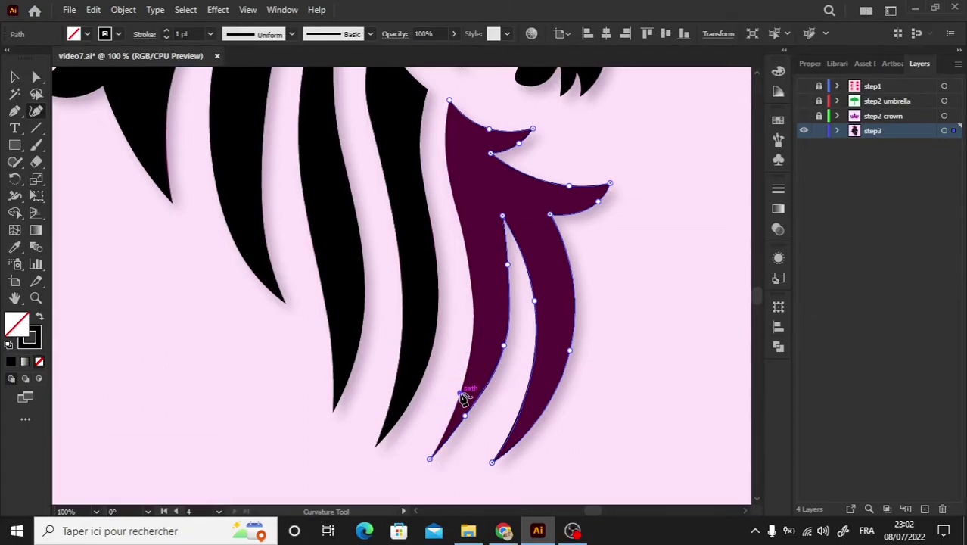
left_click(473, 293)
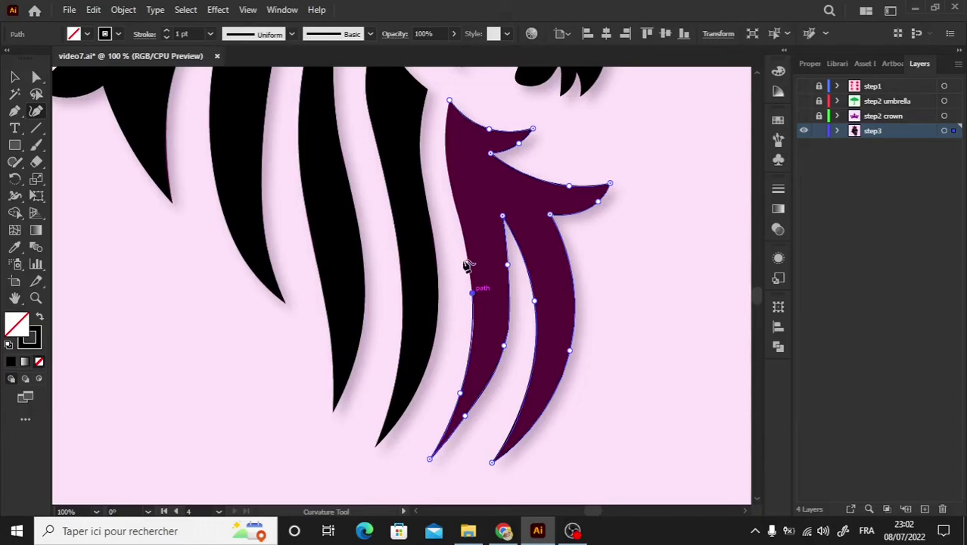
left_click(456, 212)
left_click(449, 101)
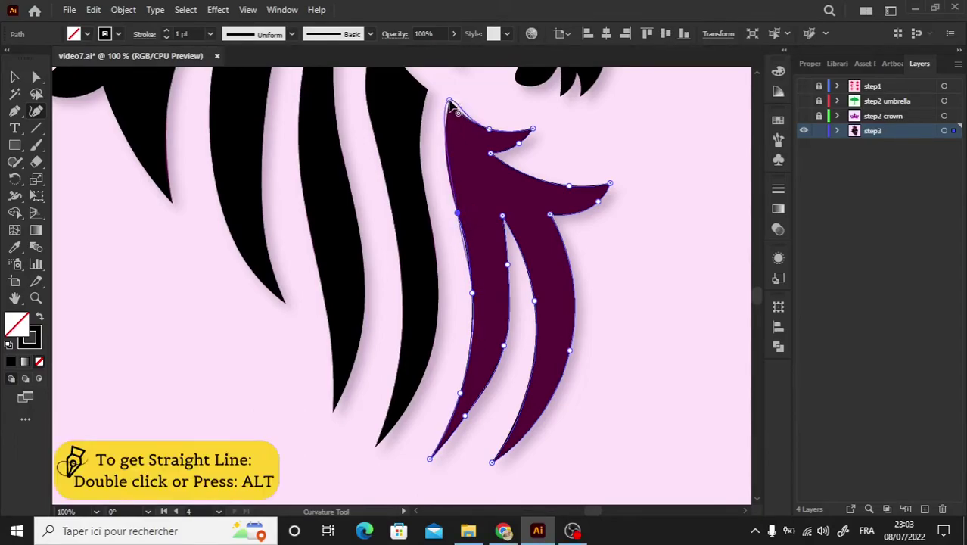
left_click(447, 149)
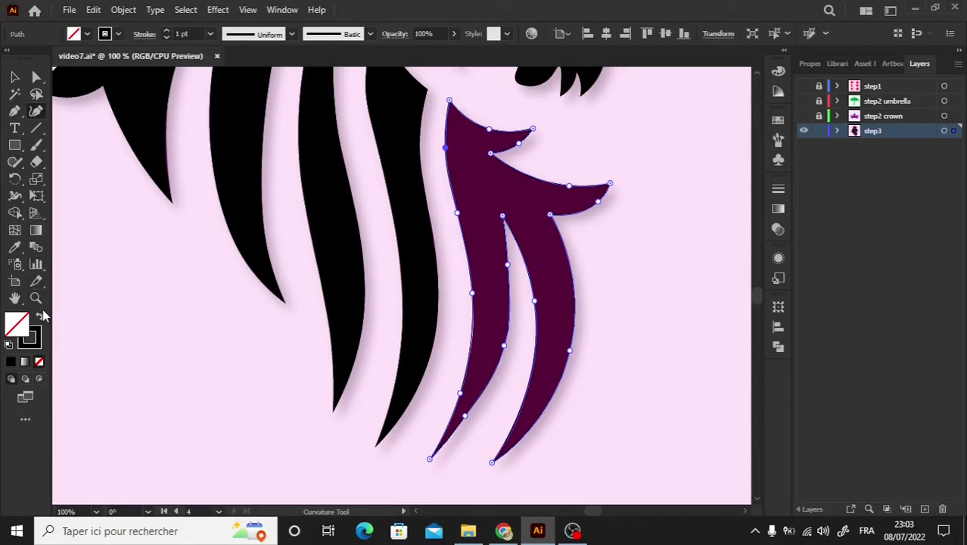
Fill the forked strand solid black, deselect it and zoom out to the whole lion.
left_click(40, 316)
left_click(14, 77)
left_click(139, 310)
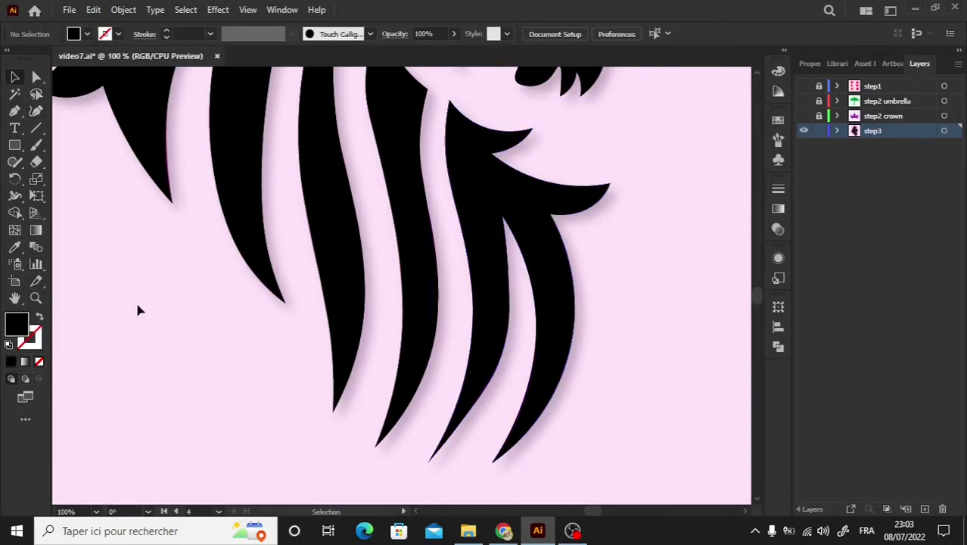
key("ctrl+minus")
key("ctrl+minus")
key("ctrl+minus")
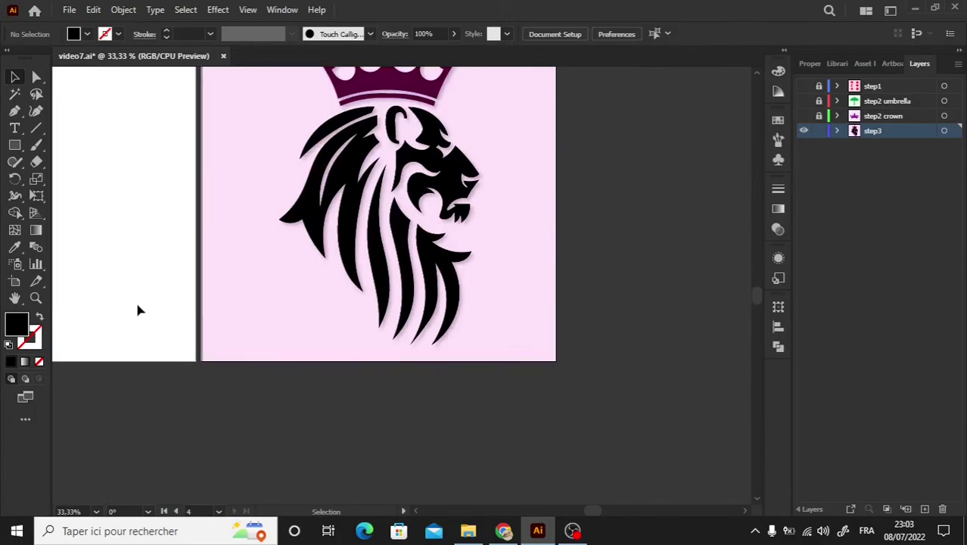
left_click_drag(760, 306, 760, 301)
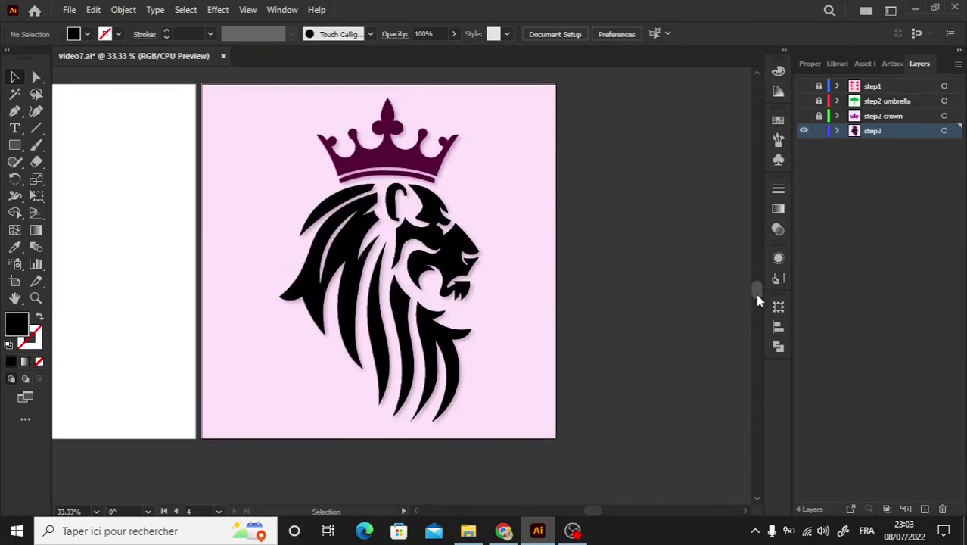
Show the step2 crown layer and eyedrop the crown's purple onto all the selected lion paths.
left_click(803, 116)
left_click_drag(595, 517, 580, 511)
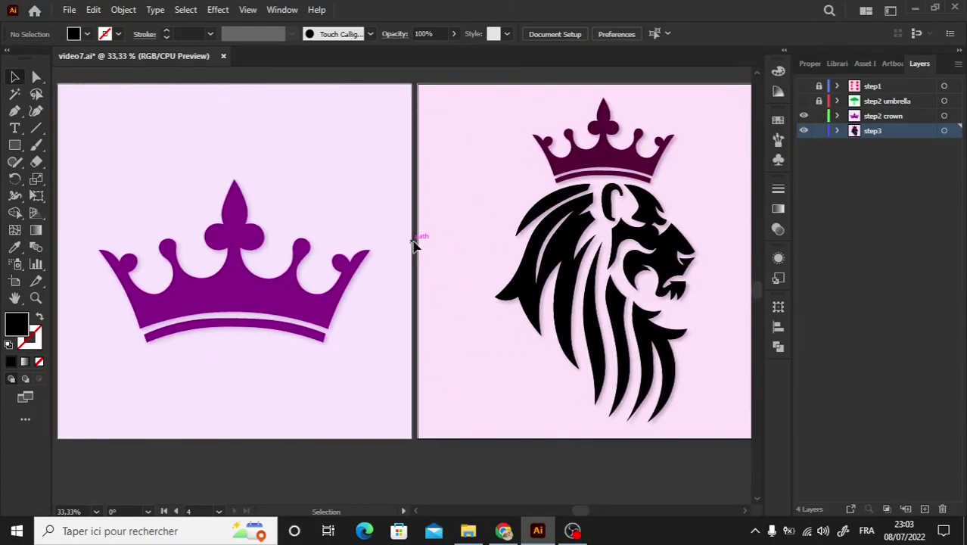
left_click_drag(481, 163, 733, 449)
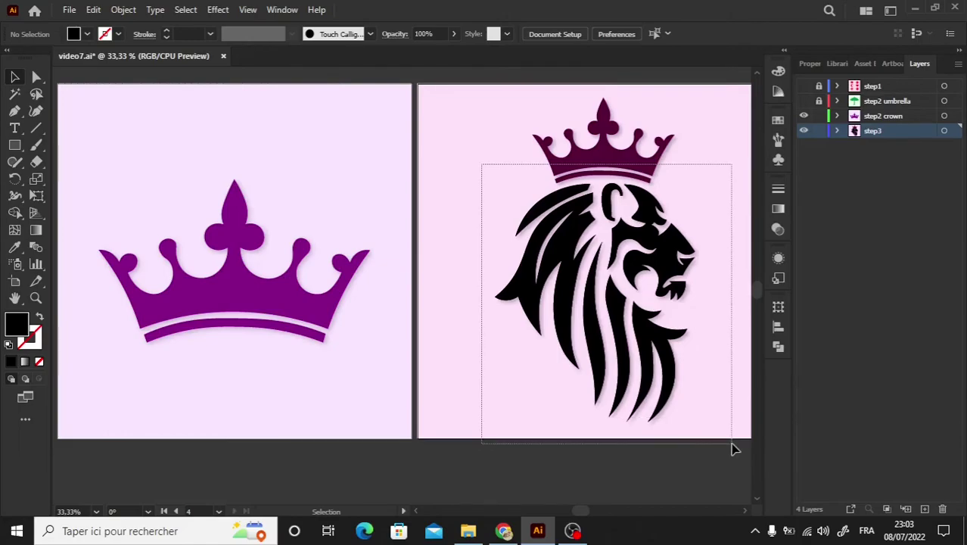
key("i")
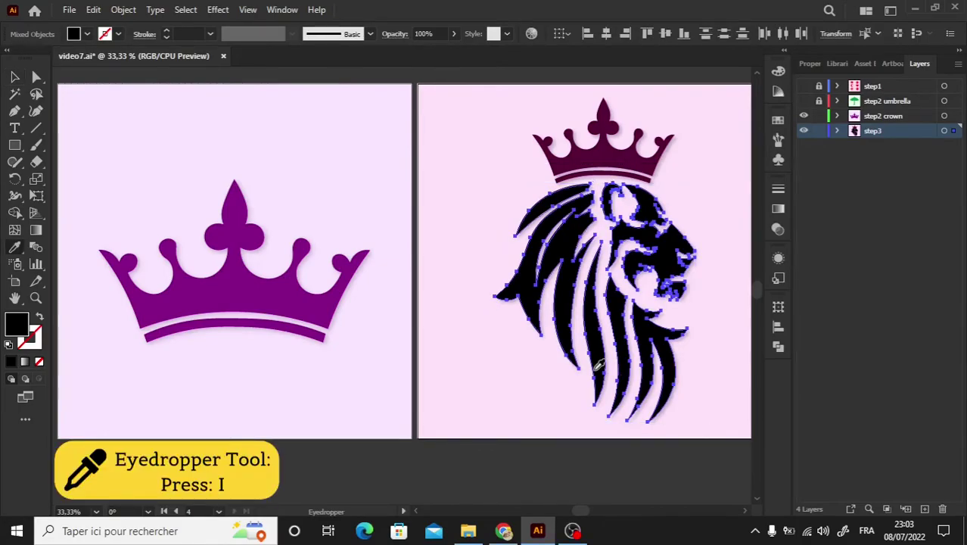
left_click(286, 295)
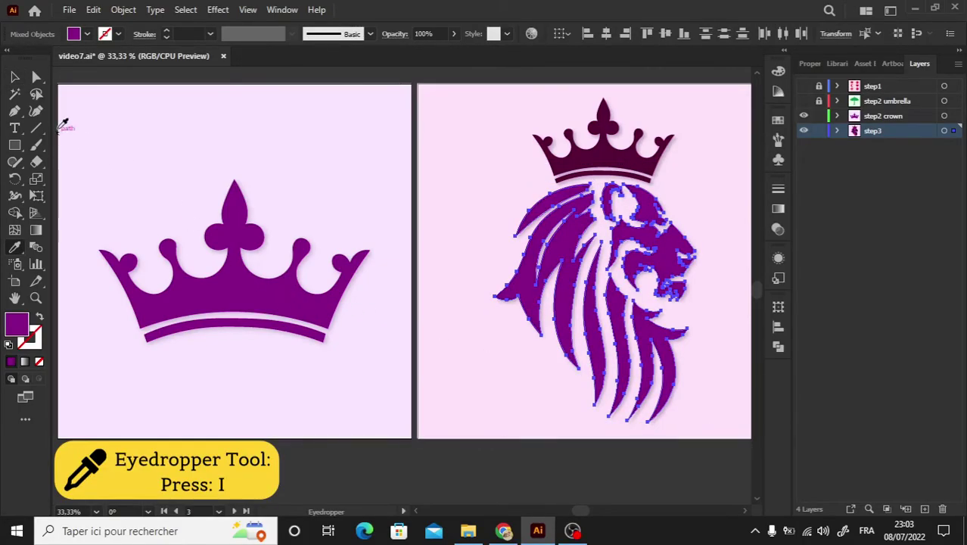
left_click(15, 77)
left_click(339, 214)
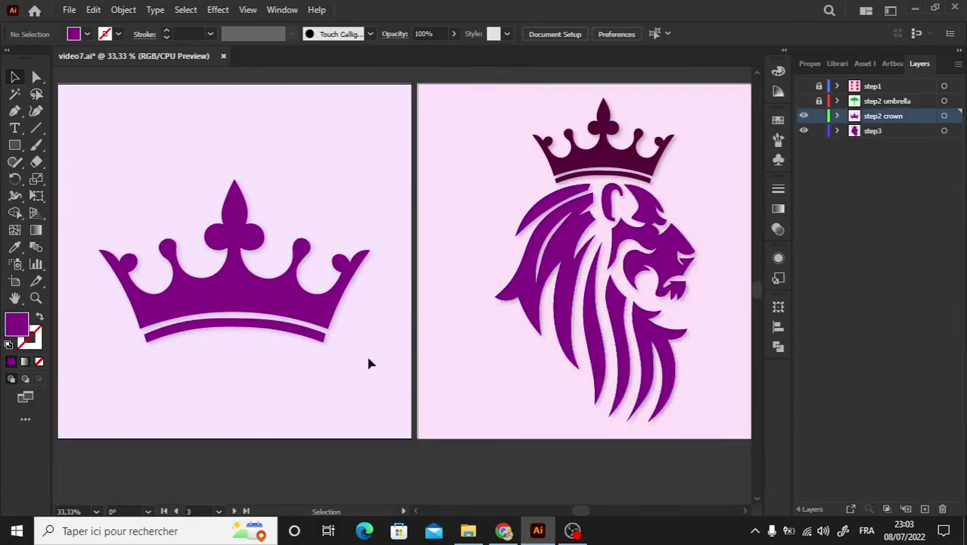
Unlock the crown path and its lower swoosh, then group all the crown's parts.
right_click(308, 316)
mouse_move(370, 52)
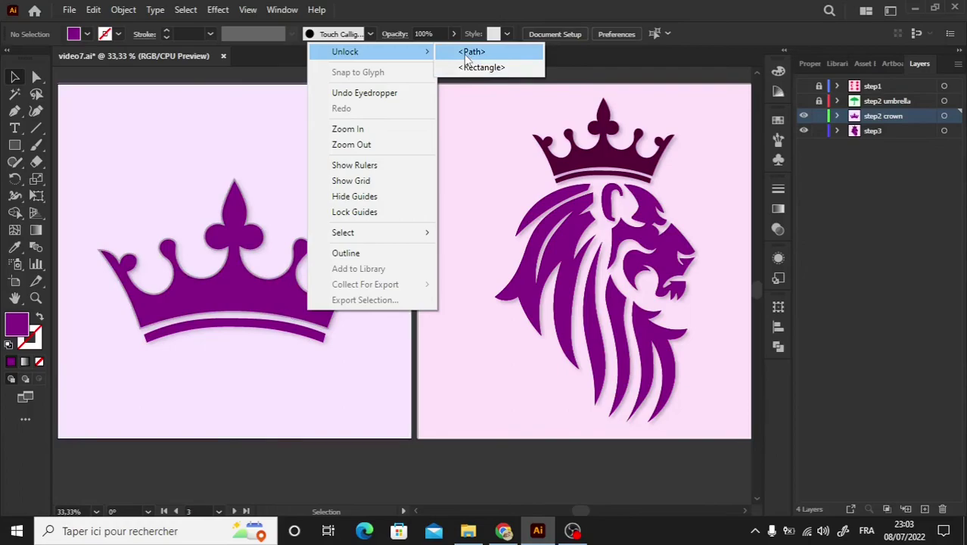
left_click(471, 51)
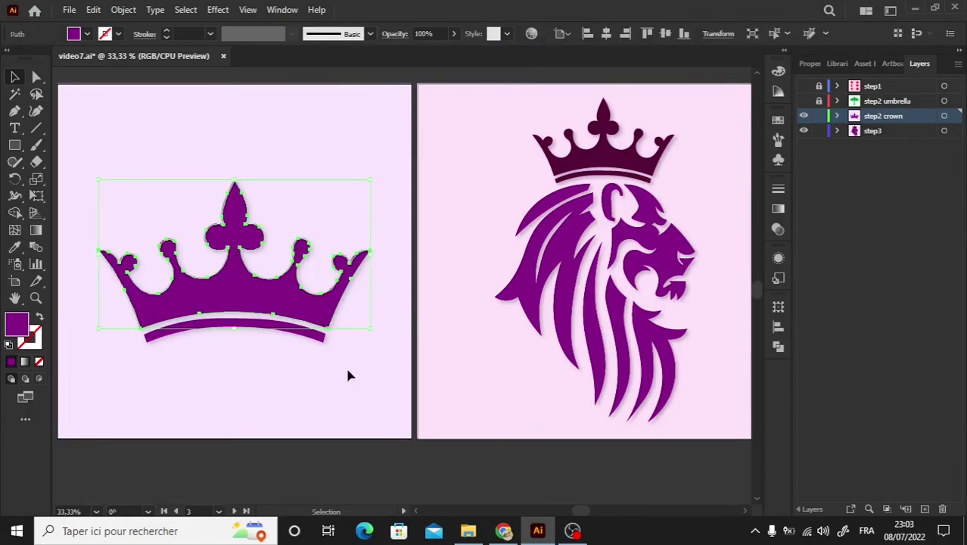
left_click(318, 336)
left_click(319, 335)
left_click(316, 339)
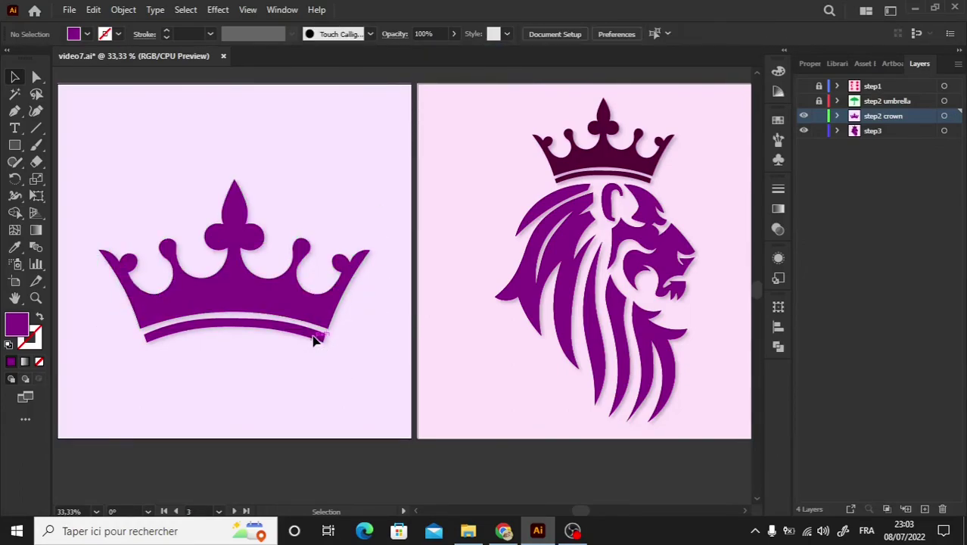
right_click(318, 342)
mouse_move(379, 80)
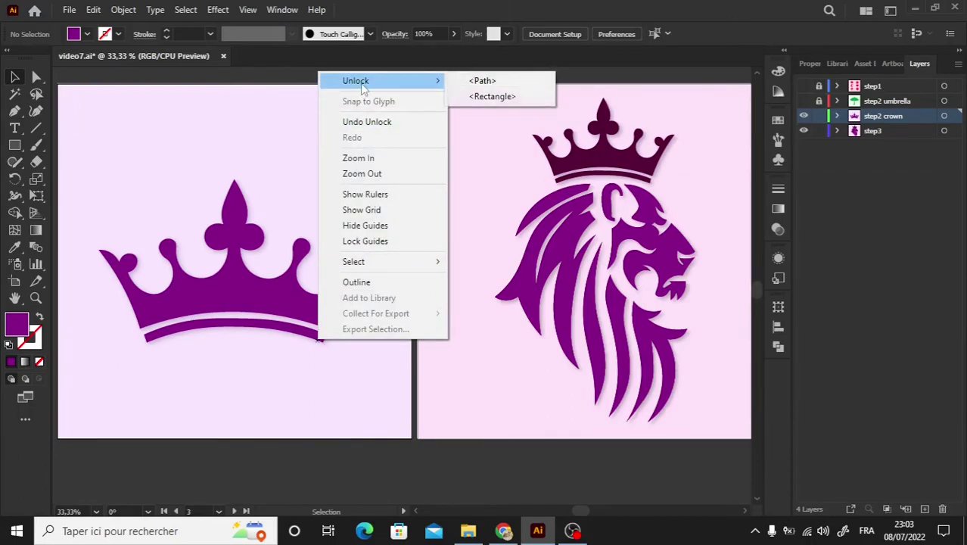
left_click(507, 81)
left_click(374, 310)
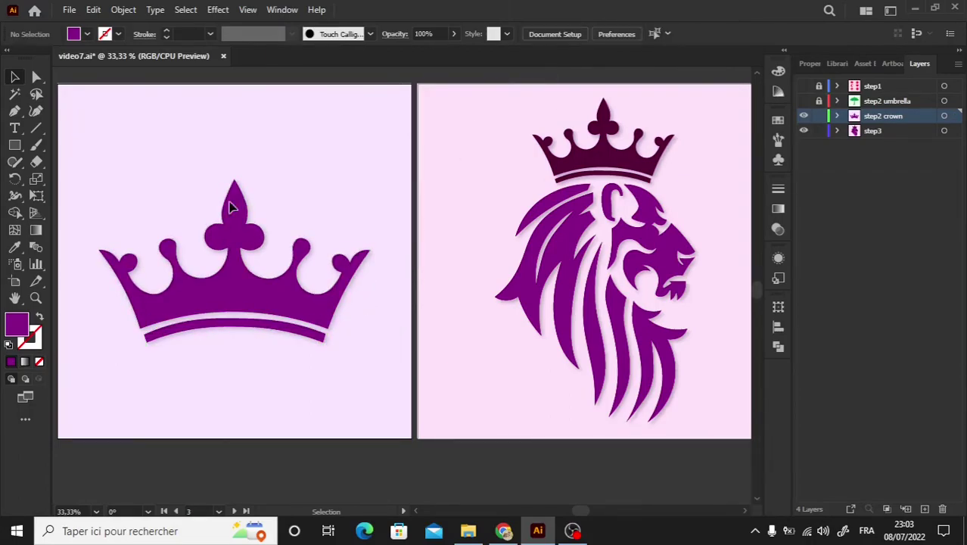
left_click_drag(119, 173, 380, 386)
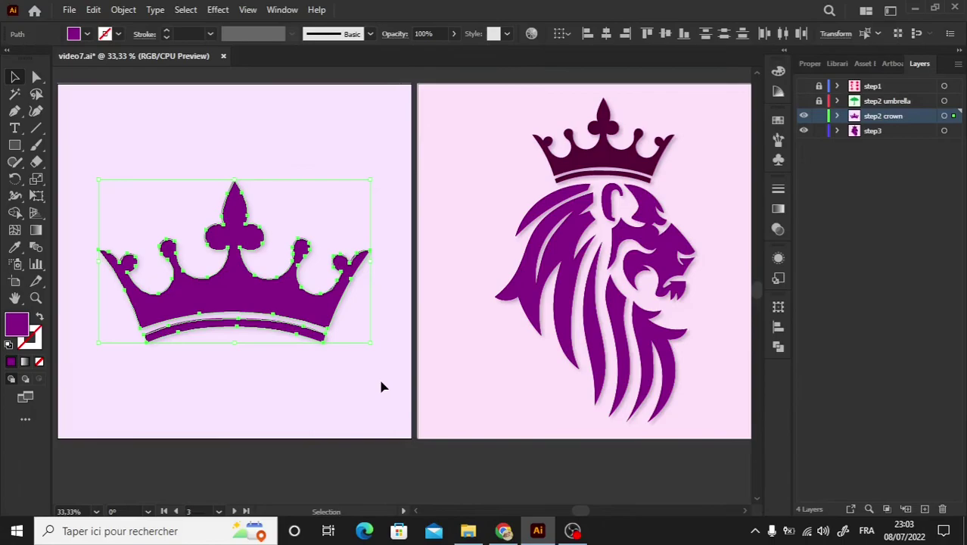
right_click(271, 297)
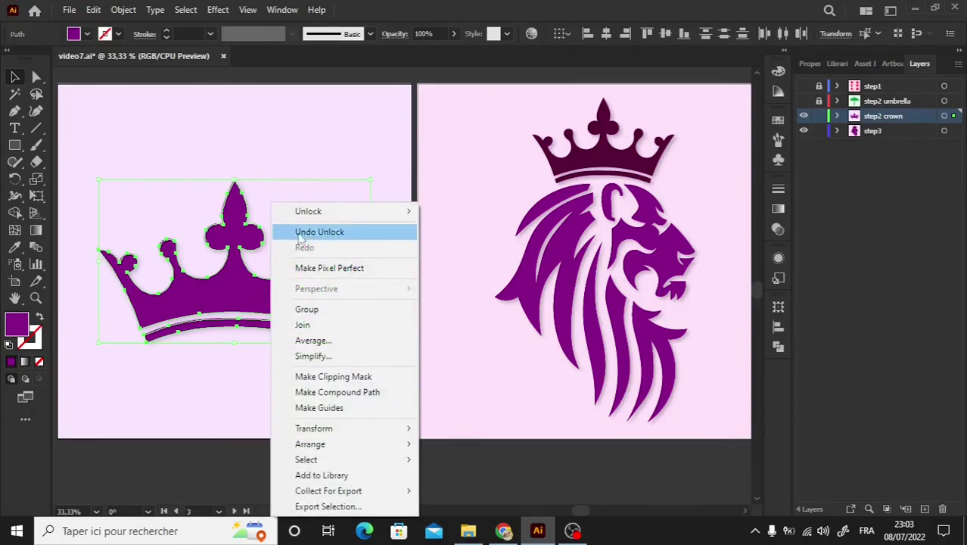
left_click(310, 310)
Scale the crown group down and move it onto the lion's head.
left_click_drag(371, 181, 270, 241)
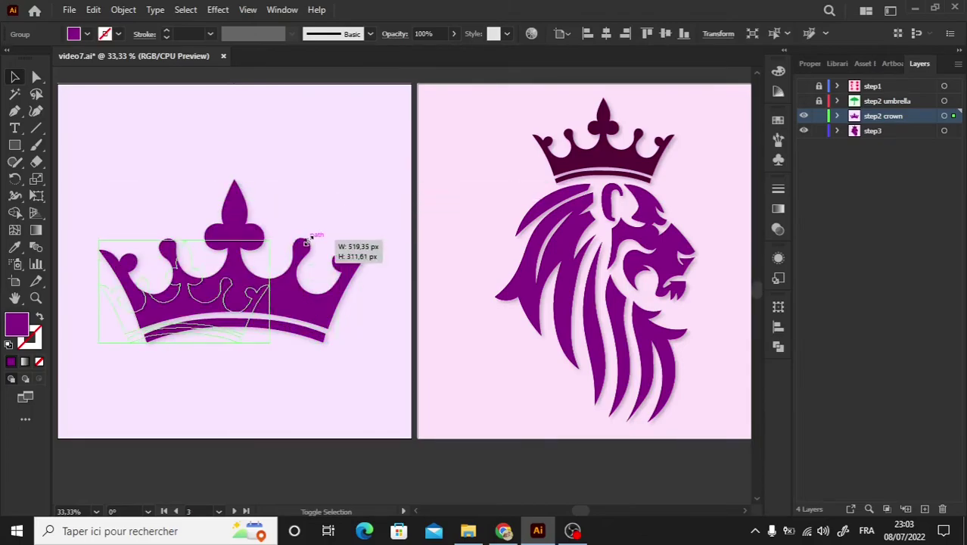
mouse_move(204, 311)
left_mouse_down()
mouse_move(631, 147)
mouse_move(617, 150)
left_mouse_up()
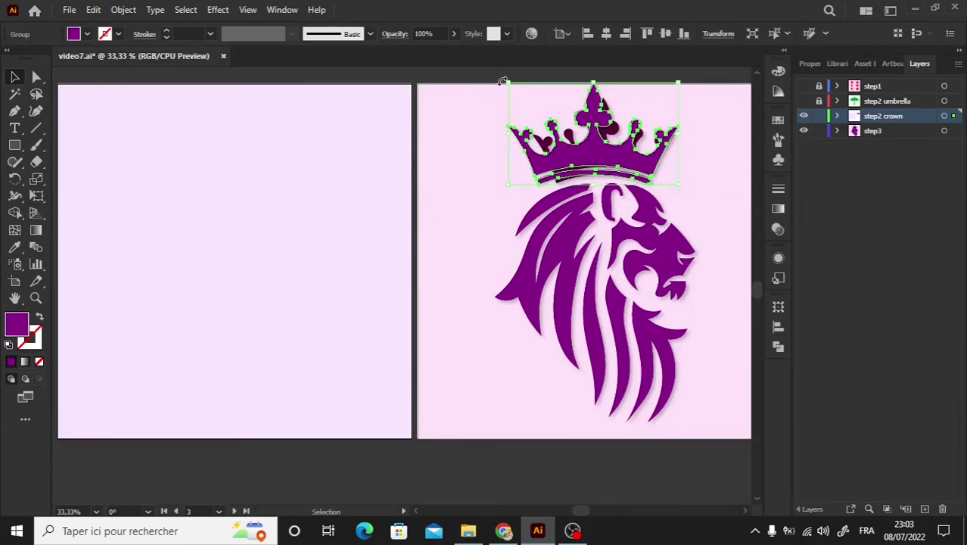
left_click_drag(508, 85, 532, 97)
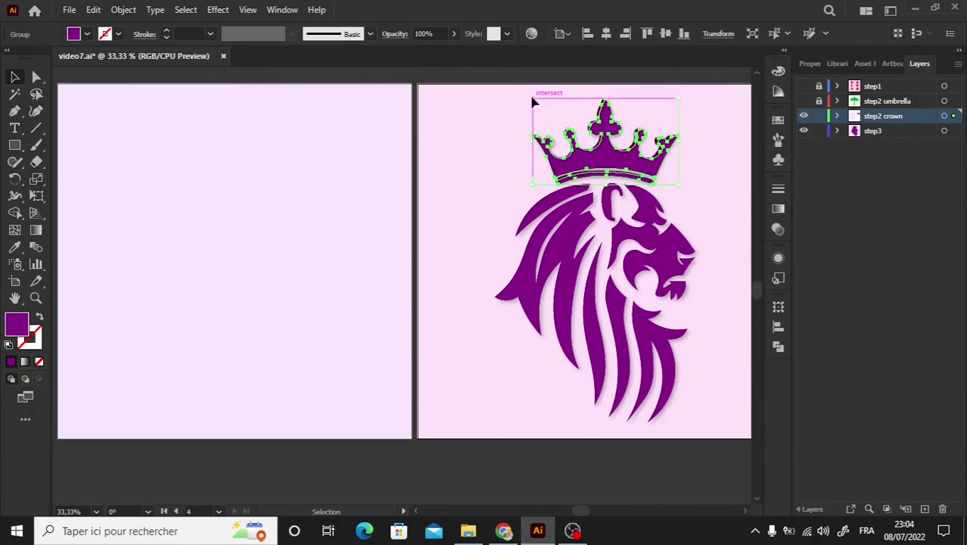
left_click(490, 181)
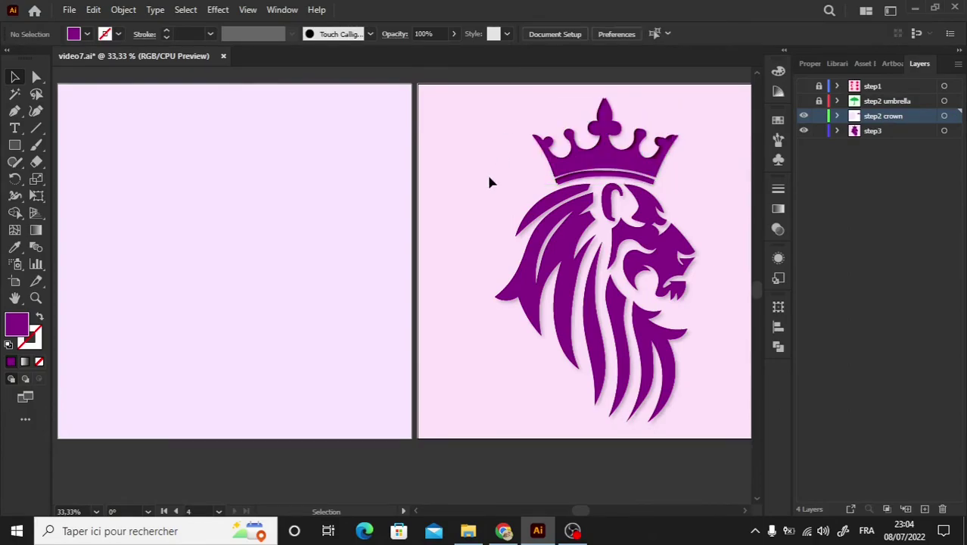
Zoom in on the artwork and nudge the crown group down onto the lion's head.
key("ctrl+plus")
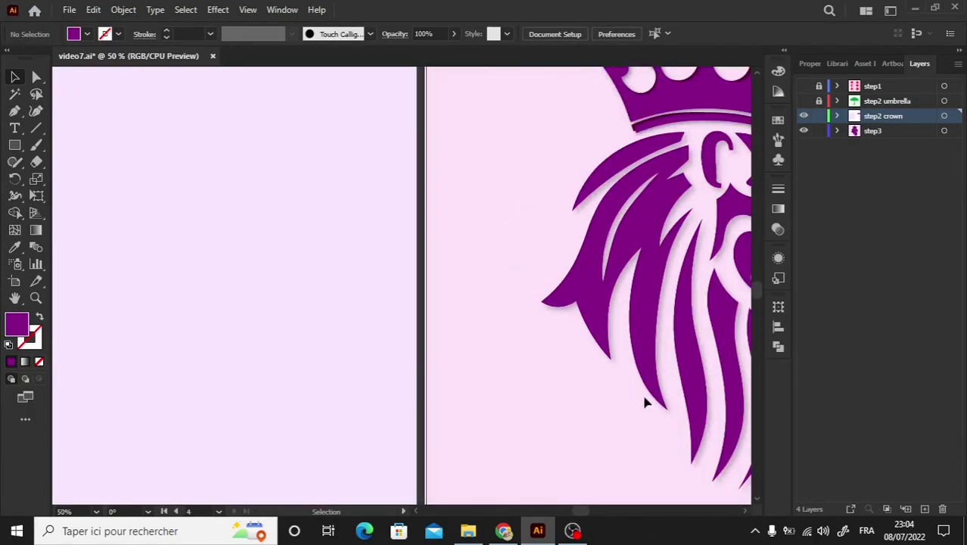
scroll(745, 520, "right", 5)
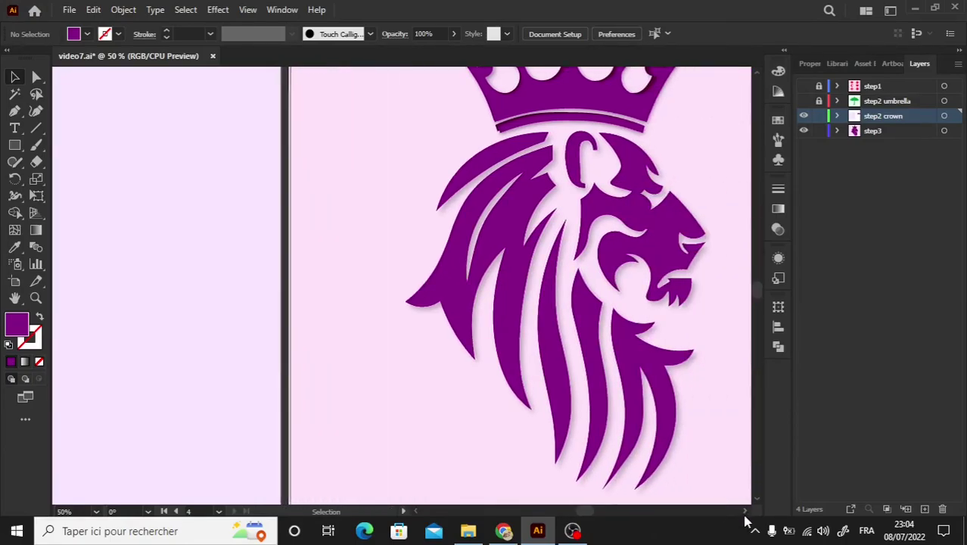
scroll(757, 294, "up", 4)
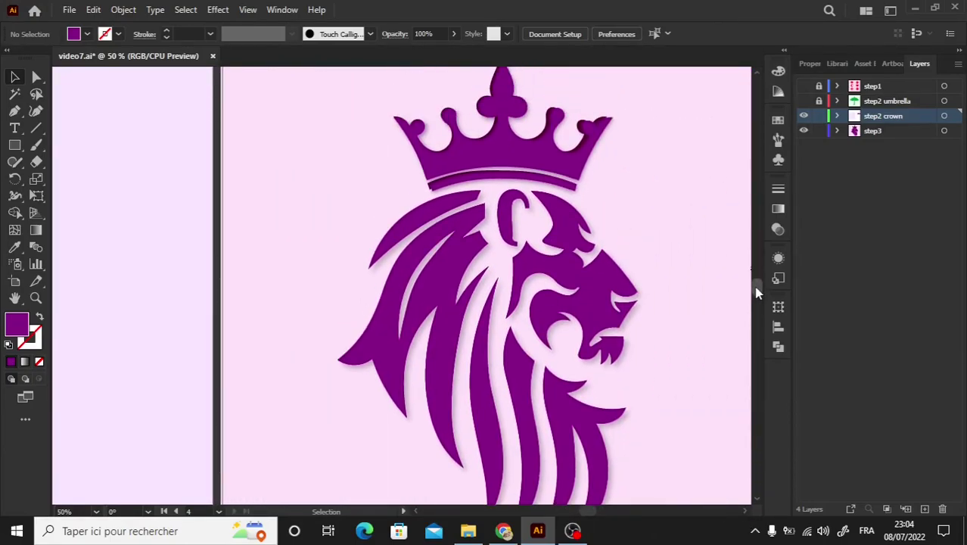
mouse_move(353, 130)
left_mouse_down()
mouse_move(479, 212)
mouse_move(625, 278)
left_mouse_up()
left_click(695, 326)
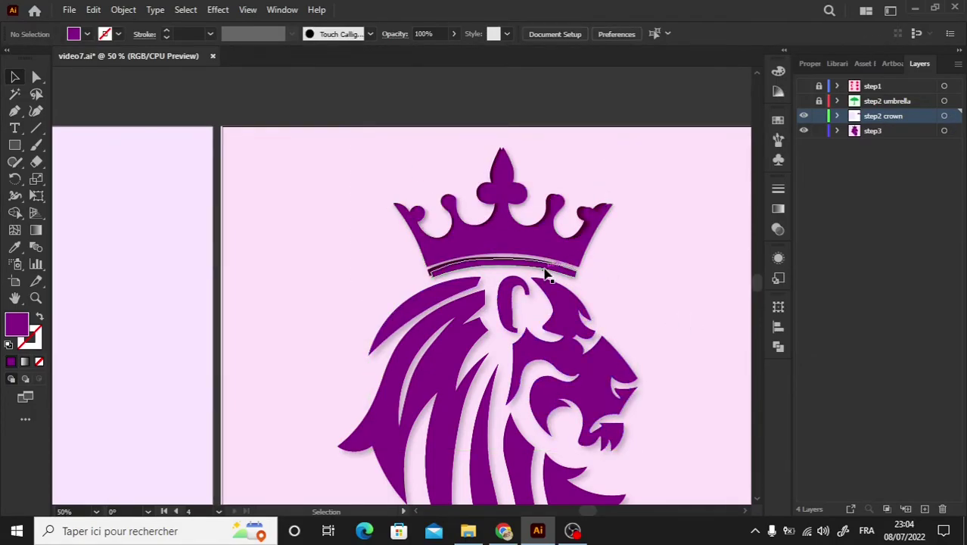
left_click_drag(546, 255, 542, 251)
left_click(640, 267)
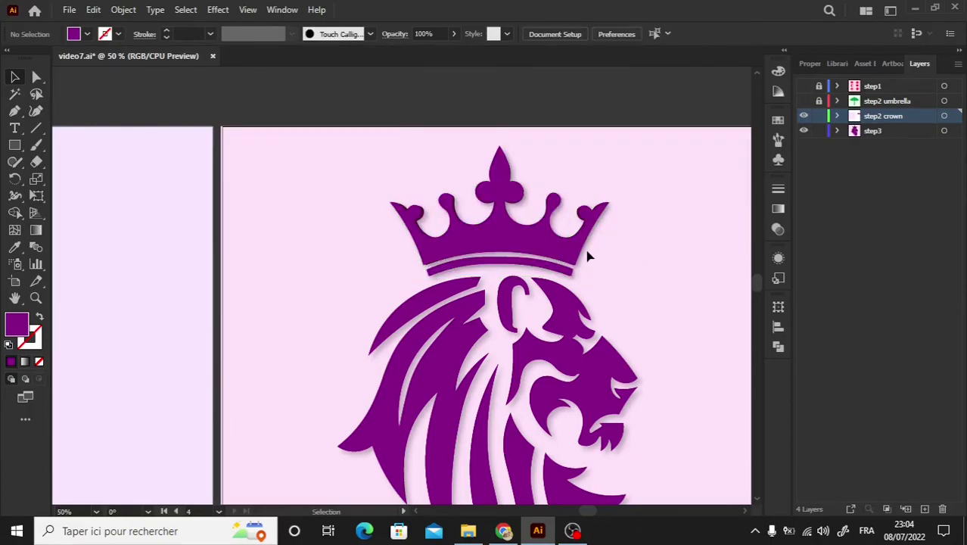
Rescale the crown slightly from its top-left corner, undoing an unwanted narrowing.
key("ctrl+plus")
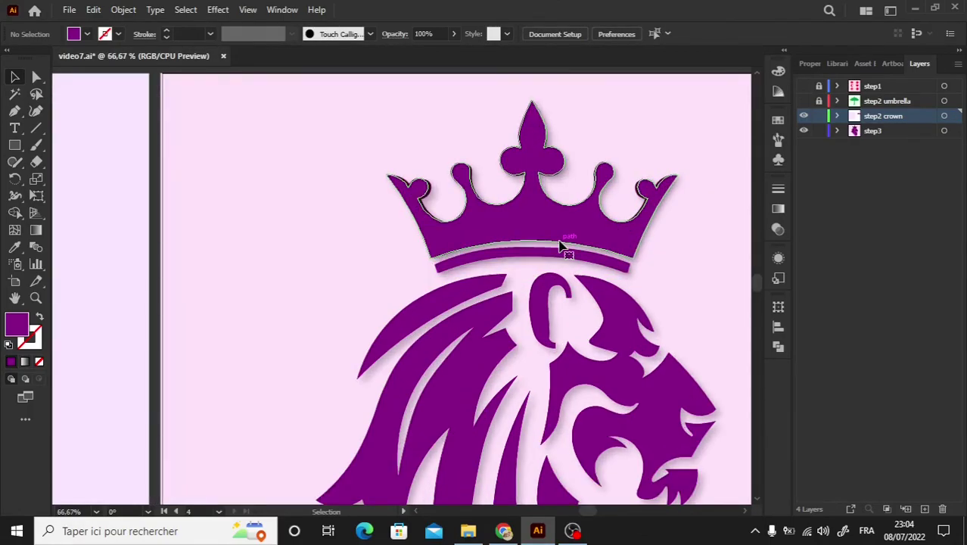
left_click(560, 246)
left_click_drag(383, 96, 389, 99)
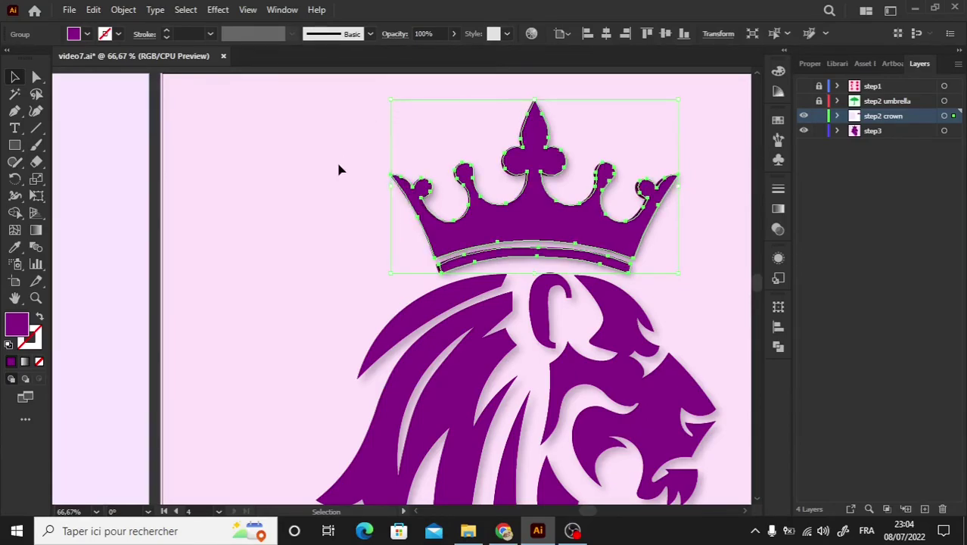
key("ctrl+z")
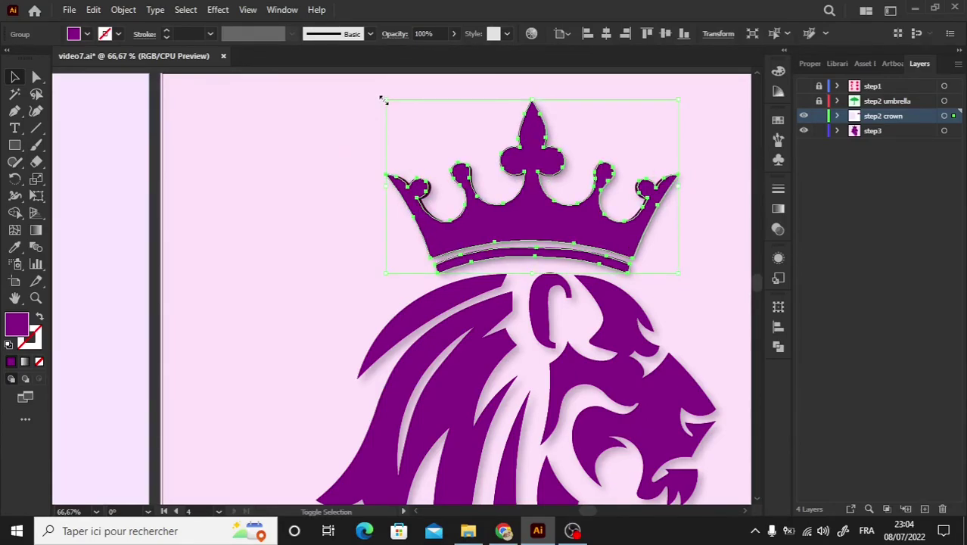
left_click_drag(382, 99, 390, 101)
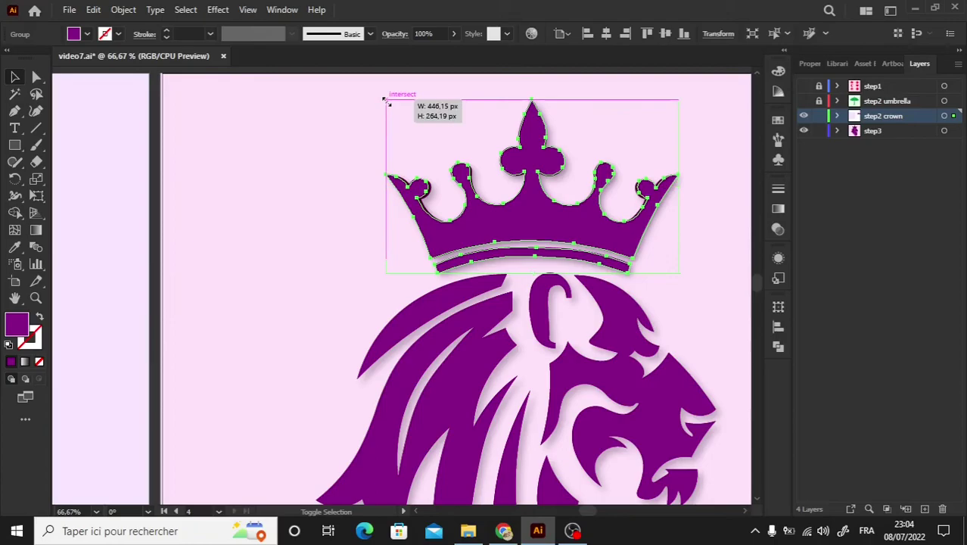
left_click(328, 178)
left_click_drag(528, 230, 524, 231)
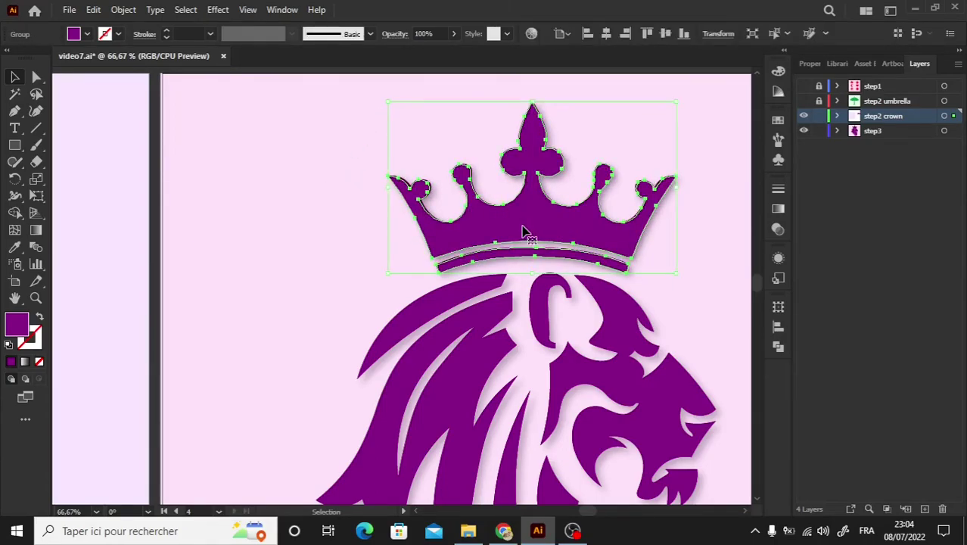
left_click(372, 264)
Resize the crown again from its corner and move it just above the mane.
left_click(464, 231)
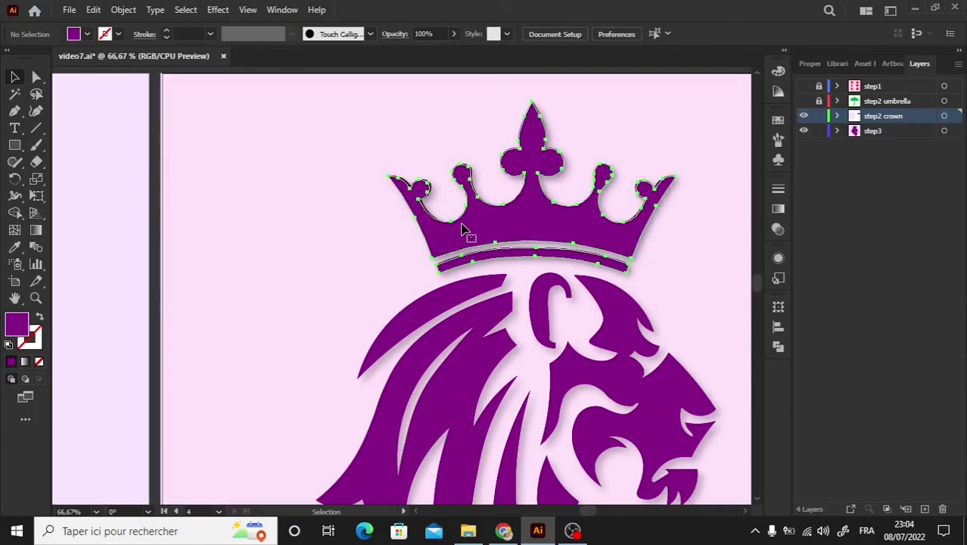
mouse_move(388, 100)
left_mouse_down()
mouse_move(391, 93)
mouse_move(391, 104)
left_mouse_up()
left_click(338, 178)
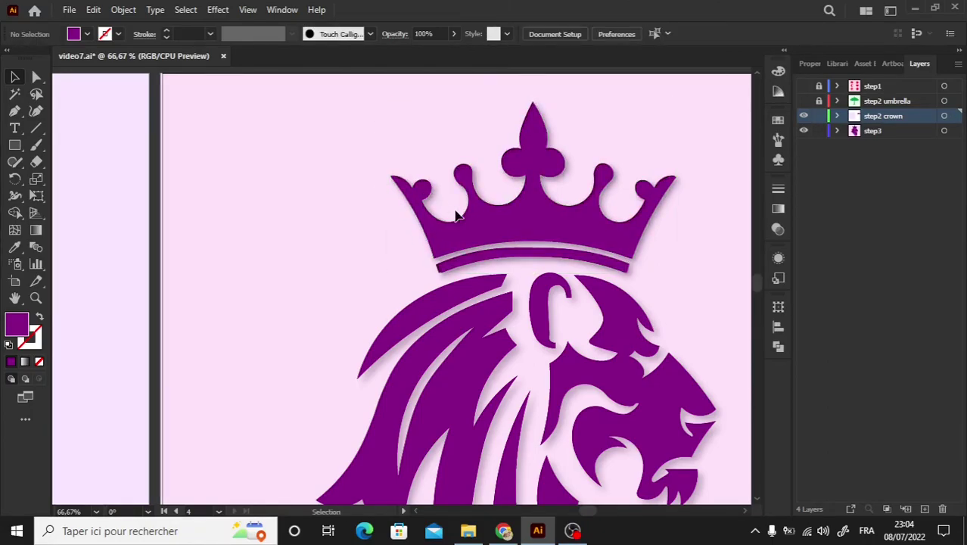
left_click_drag(476, 228, 447, 225)
left_click(330, 234)
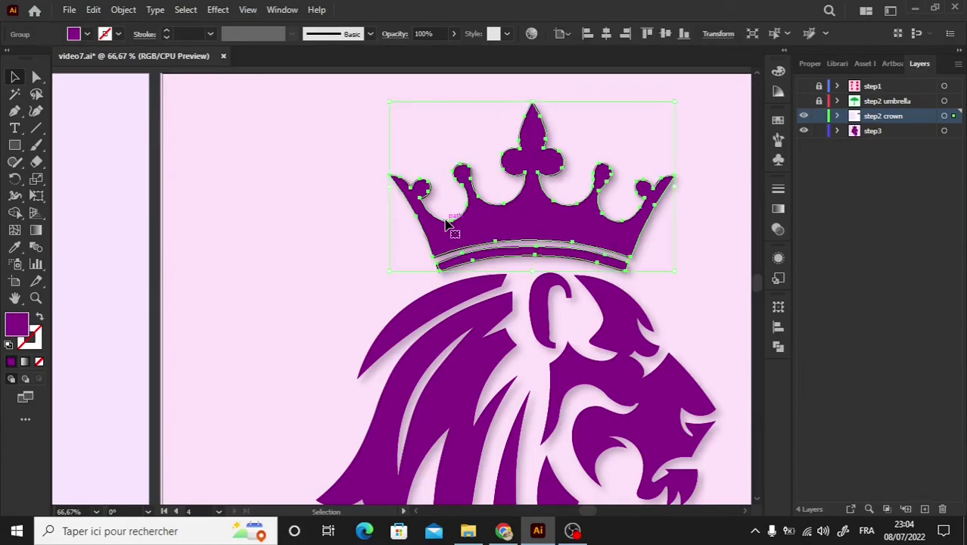
left_click(318, 253)
key("ctrl+minus")
Group the lion and crown pieces and move the group onto the left artboard.
key("ctrl+minus")
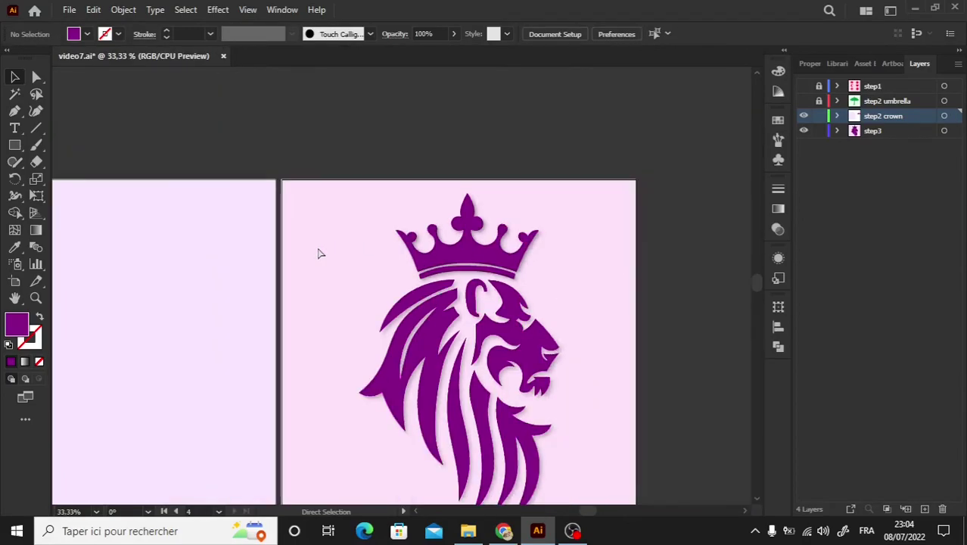
key("ctrl+minus")
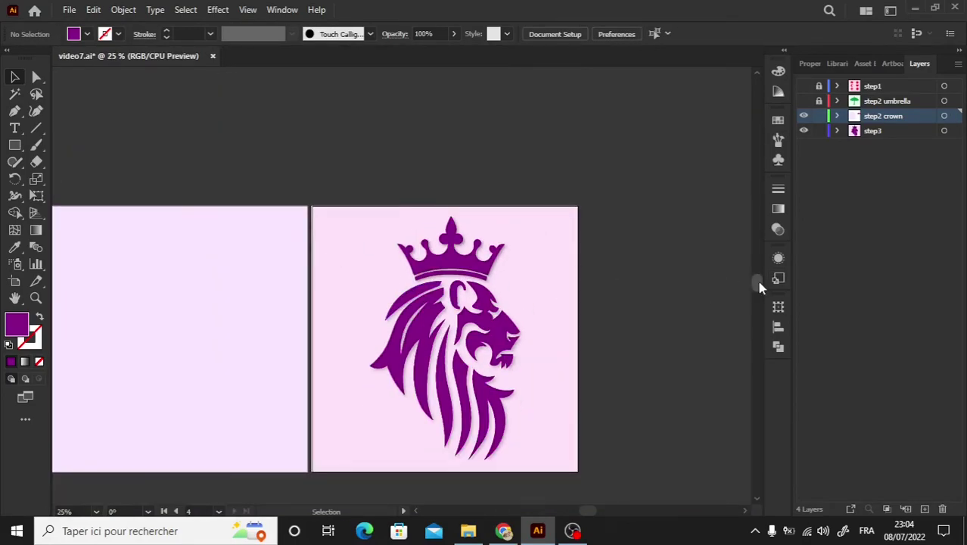
left_click_drag(761, 283, 759, 290)
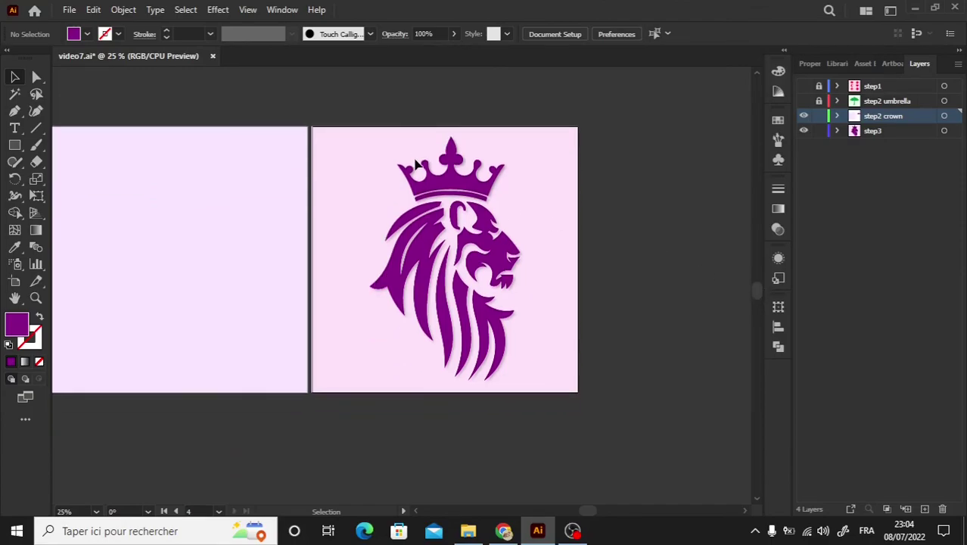
left_click_drag(369, 135, 579, 395)
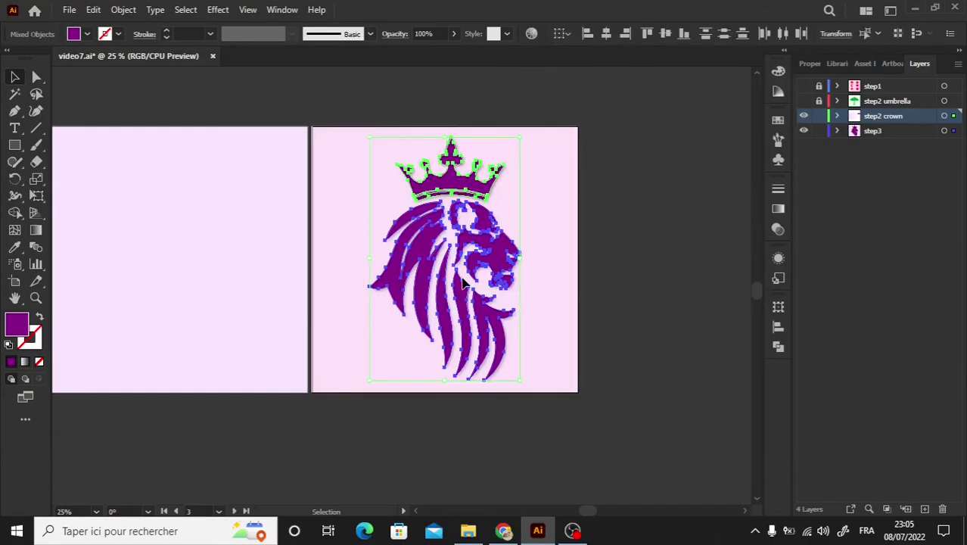
right_click(459, 276)
left_click(495, 146)
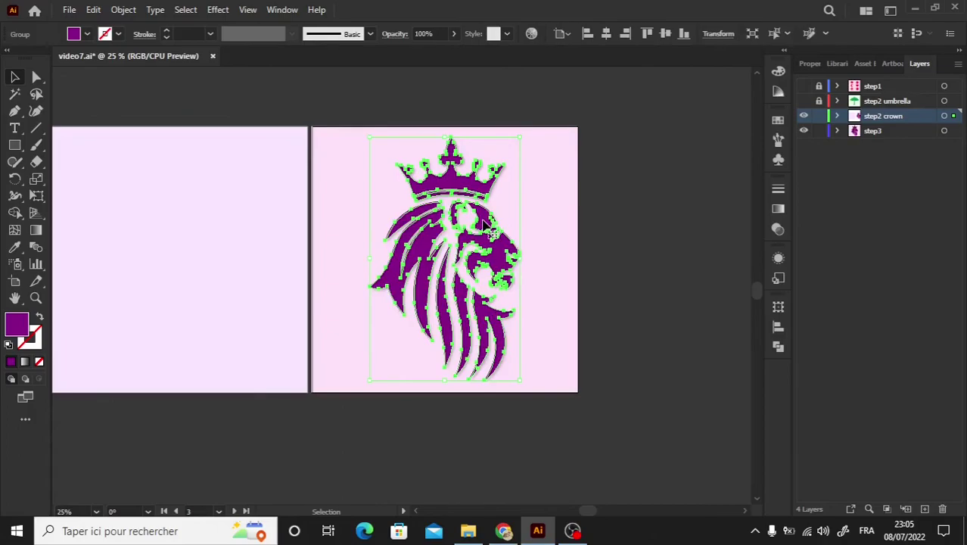
mouse_move(379, 239)
left_mouse_down()
mouse_move(256, 250)
mouse_move(190, 223)
left_mouse_up()
left_click(279, 270)
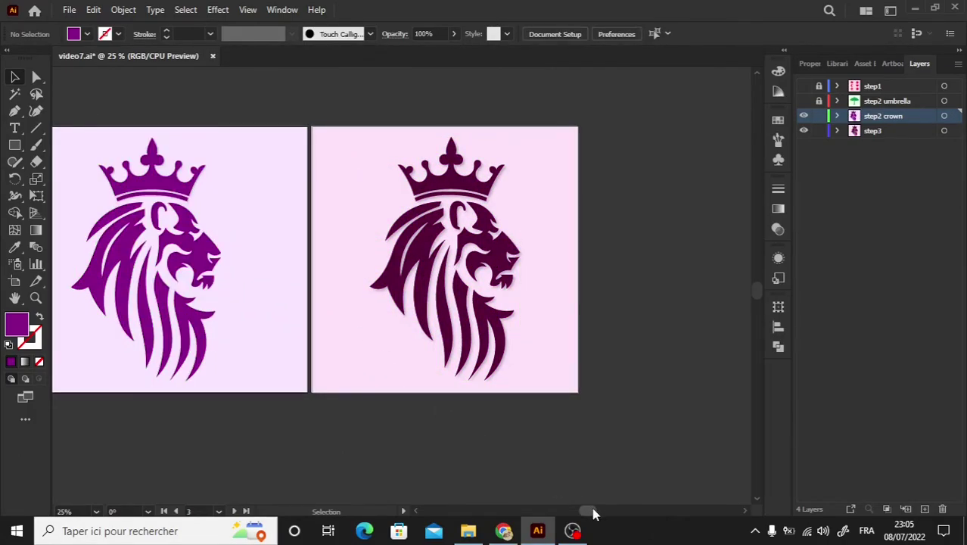
Centre the lion group horizontally on the left artboard, then reselect it.
scroll(593, 514, "left", 3)
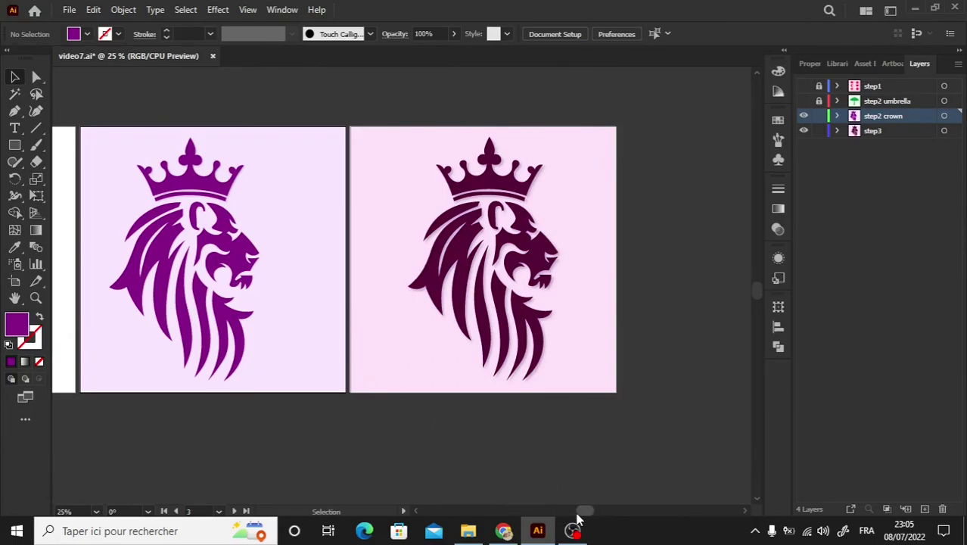
scroll(577, 519, "left", 2)
left_click_drag(122, 113, 270, 268)
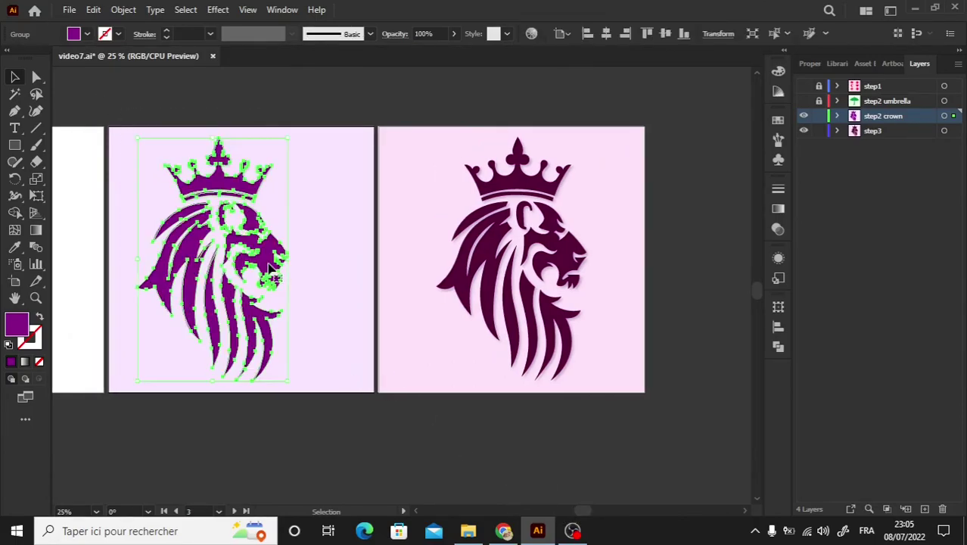
left_click(606, 33)
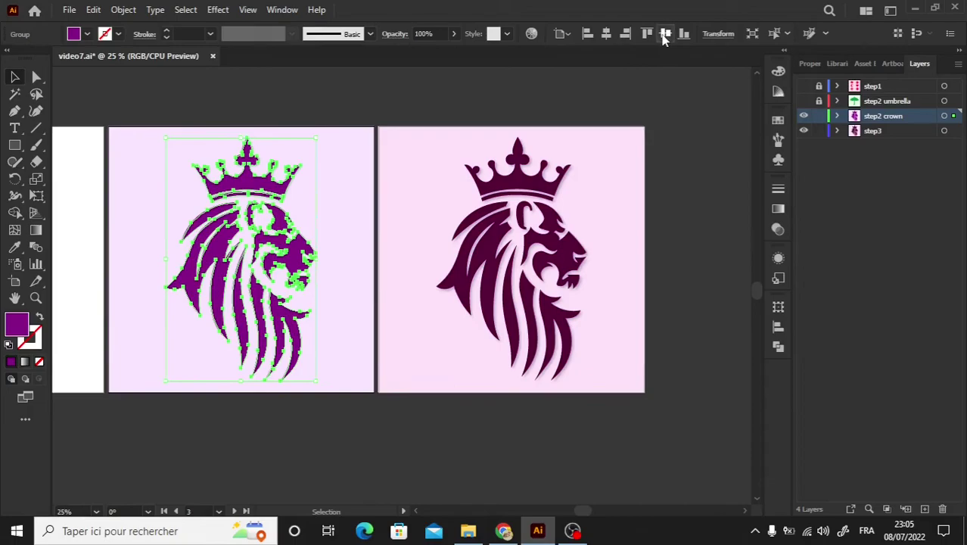
left_click(354, 191)
left_click(354, 185)
left_click(779, 72)
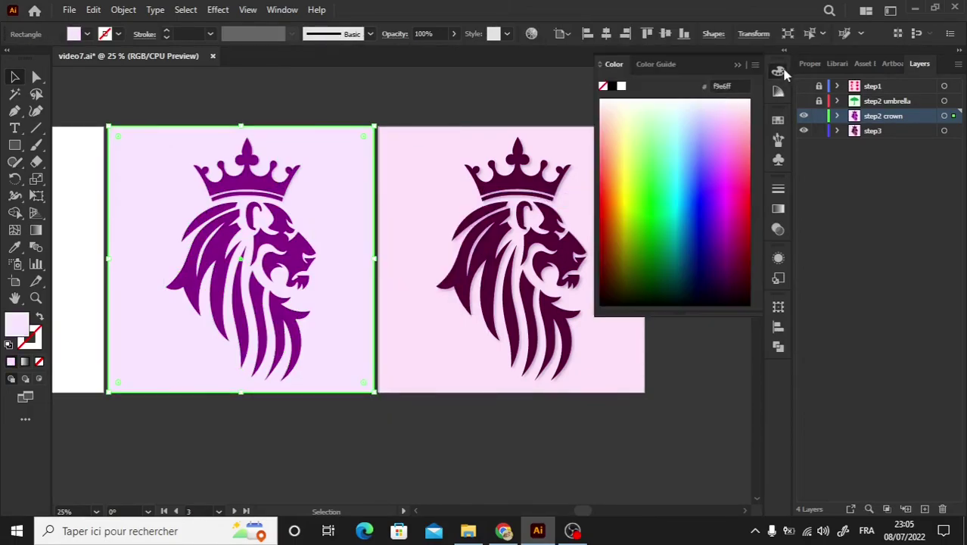
left_click(295, 170)
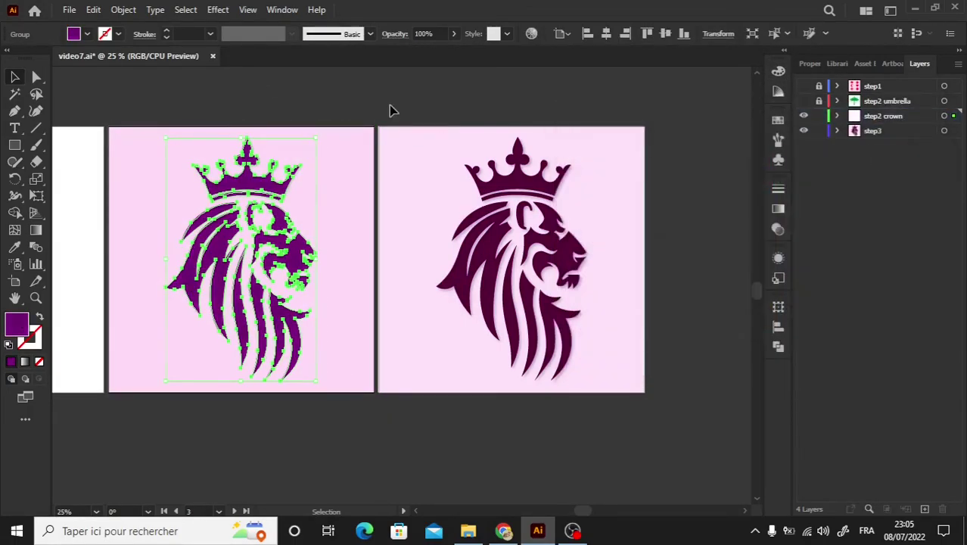